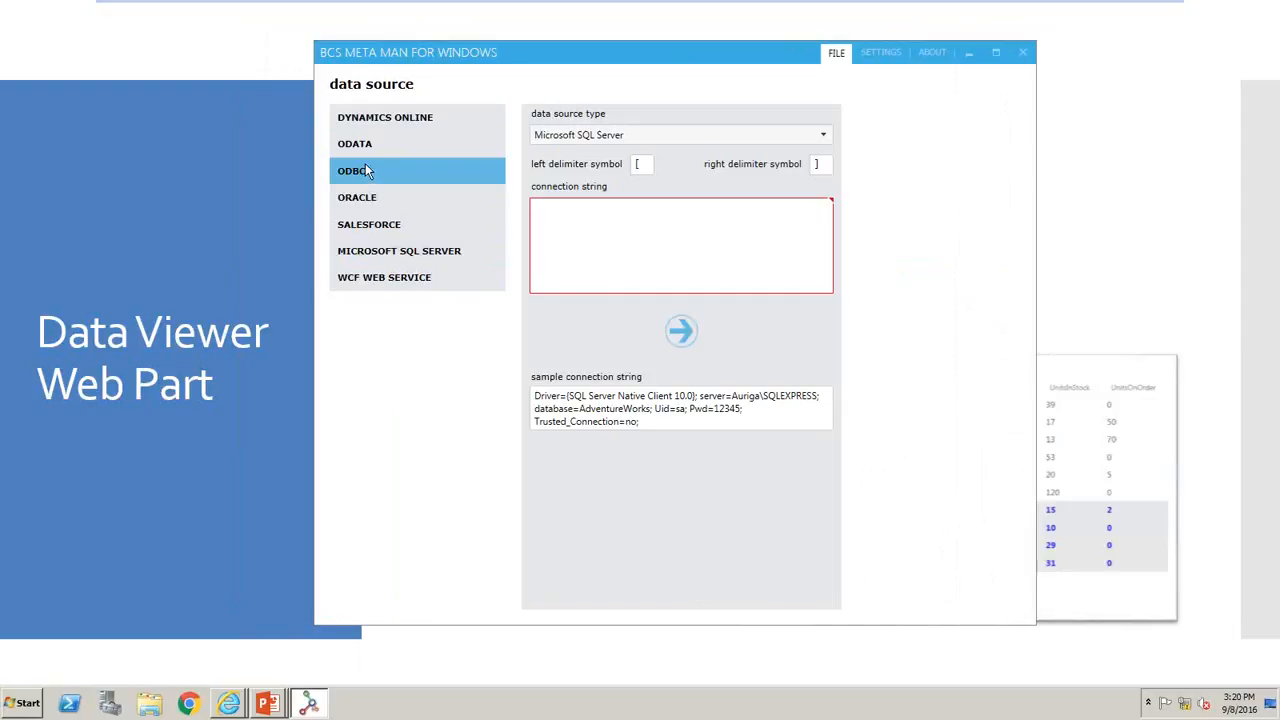
- Review the connection options for the ODBC, Oracle, Salesforce, WCF Web Service, Dynamics Online and OData data sources
click(676, 134)
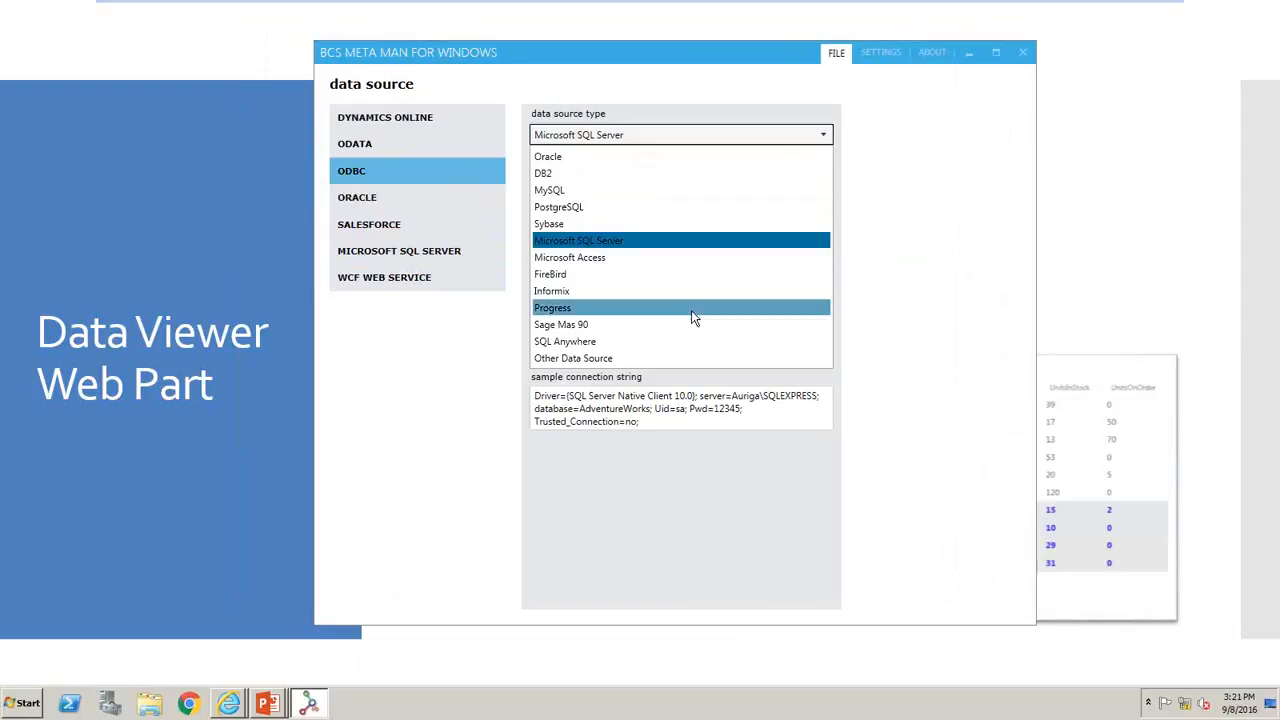
click(797, 139)
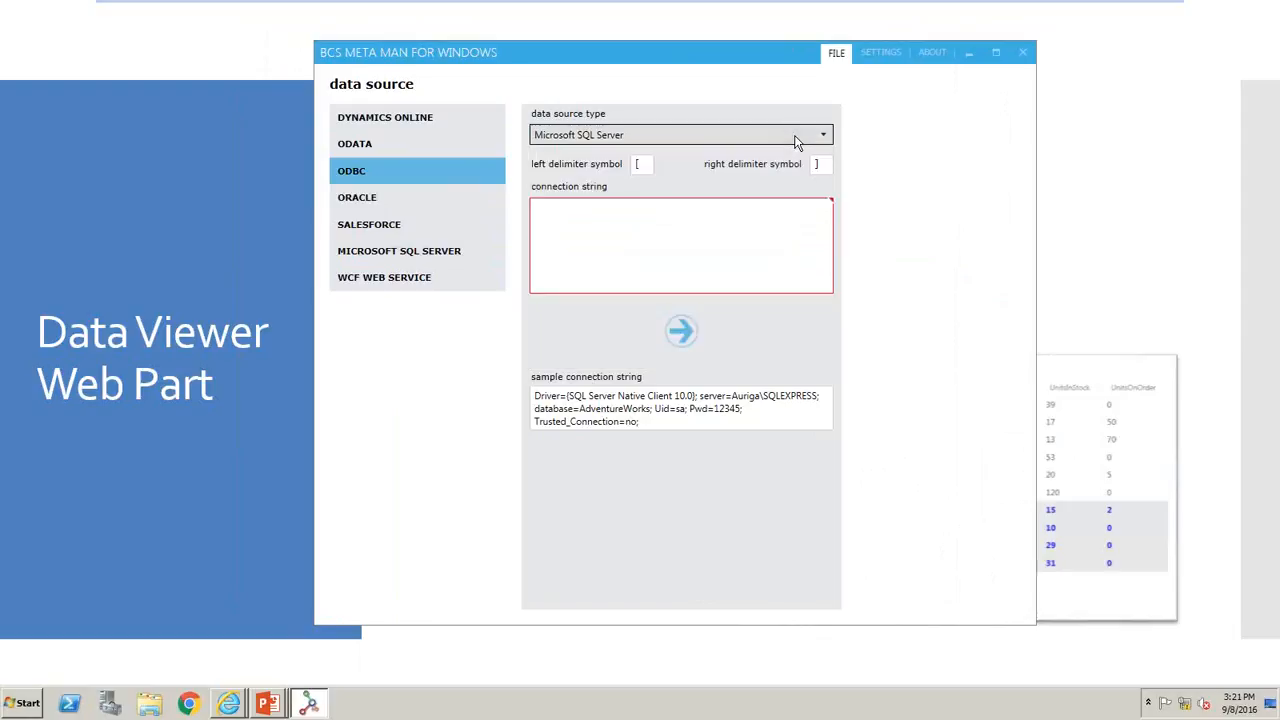
click(380, 204)
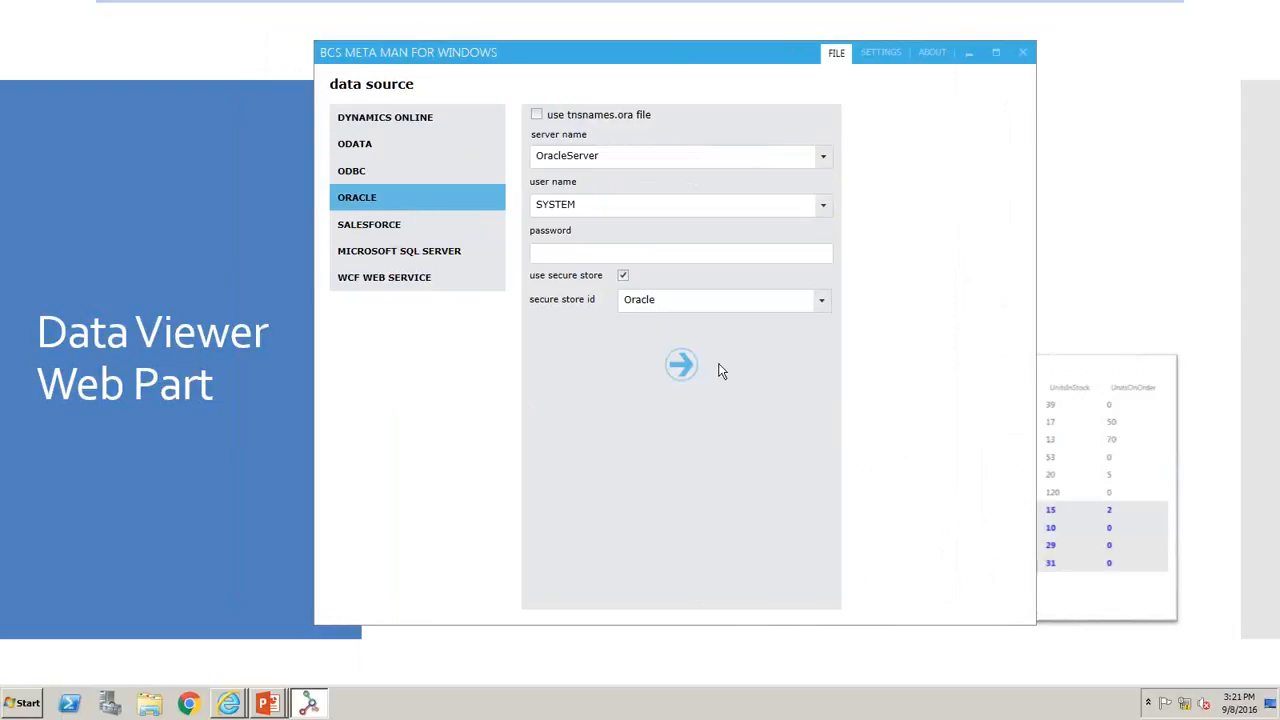
click(400, 232)
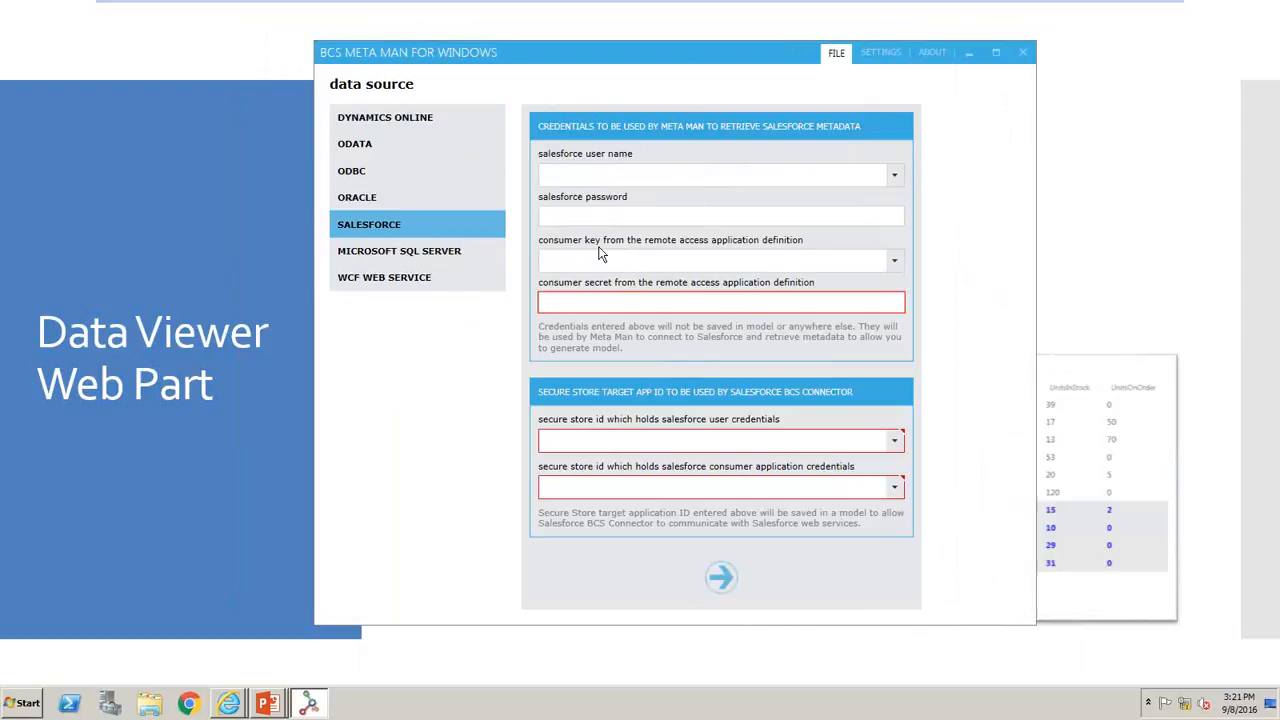
click(365, 287)
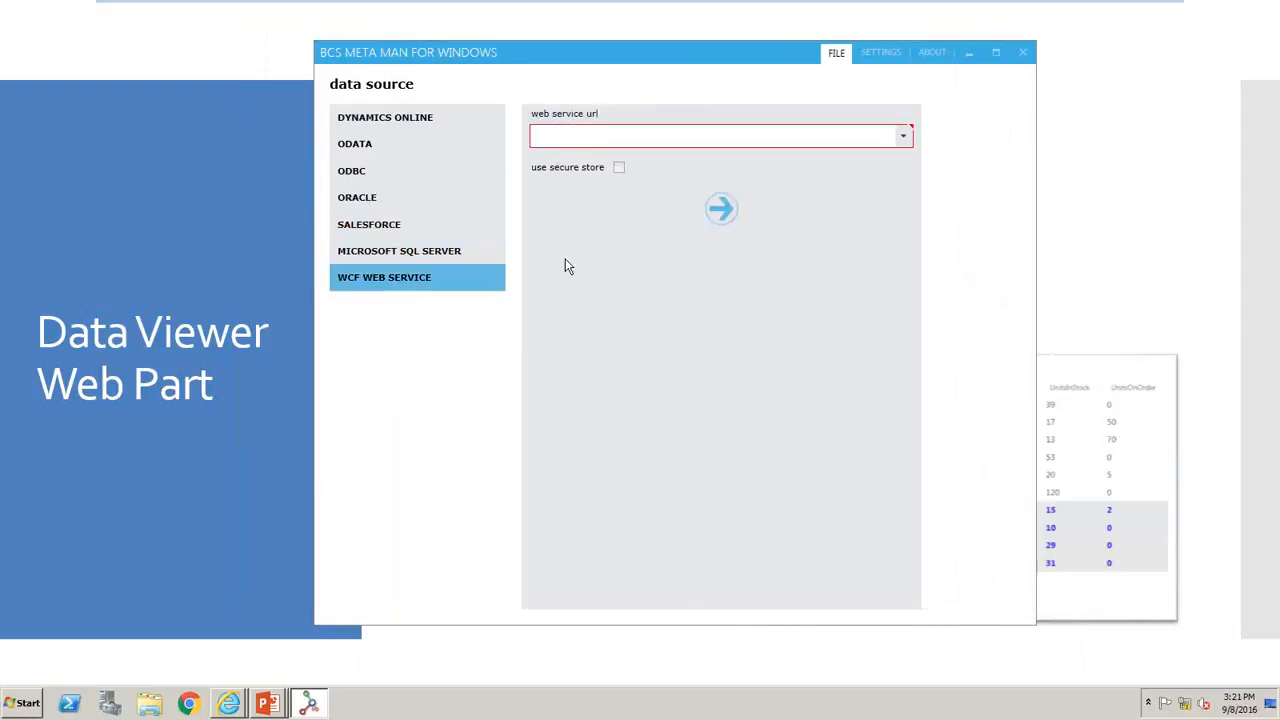
click(389, 128)
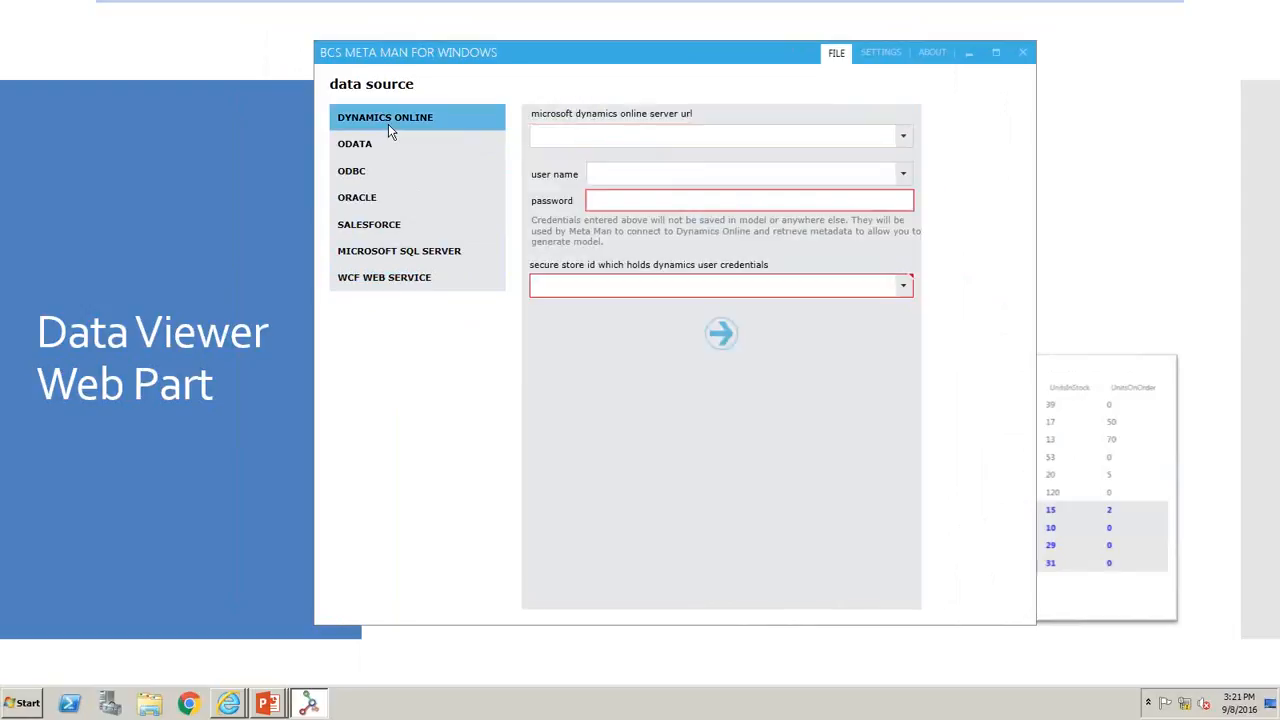
click(384, 144)
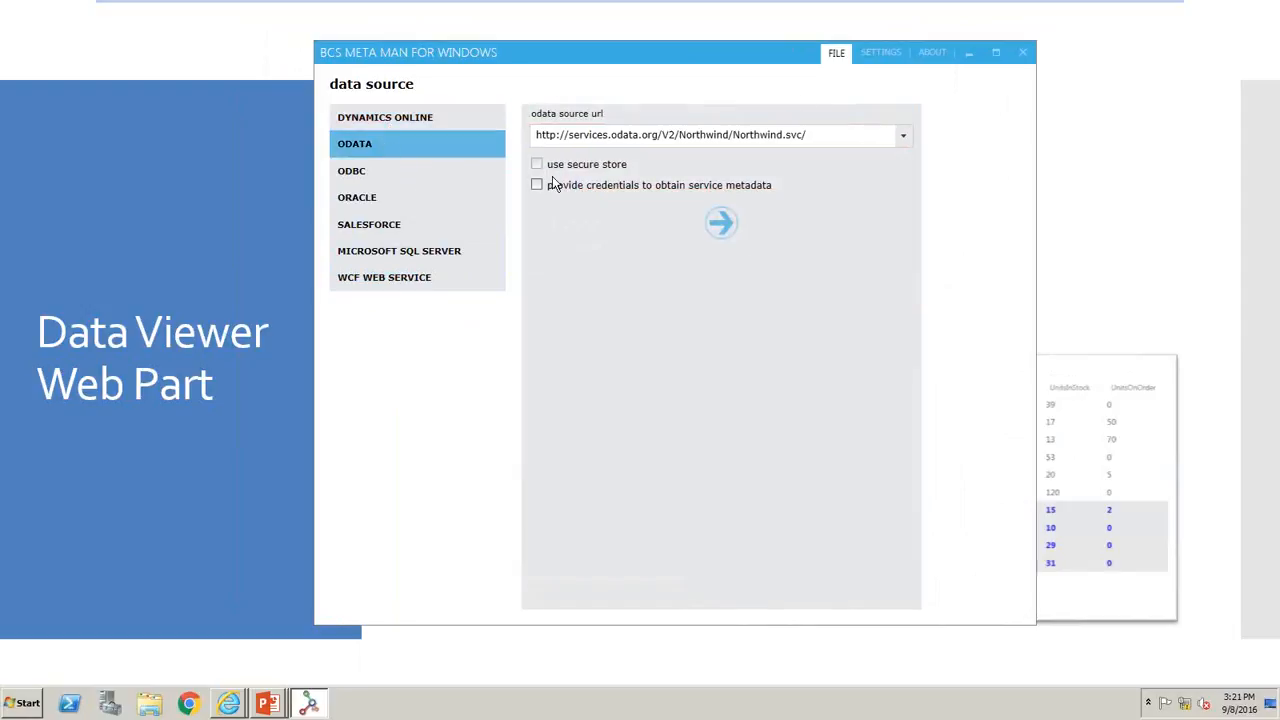
click(391, 118)
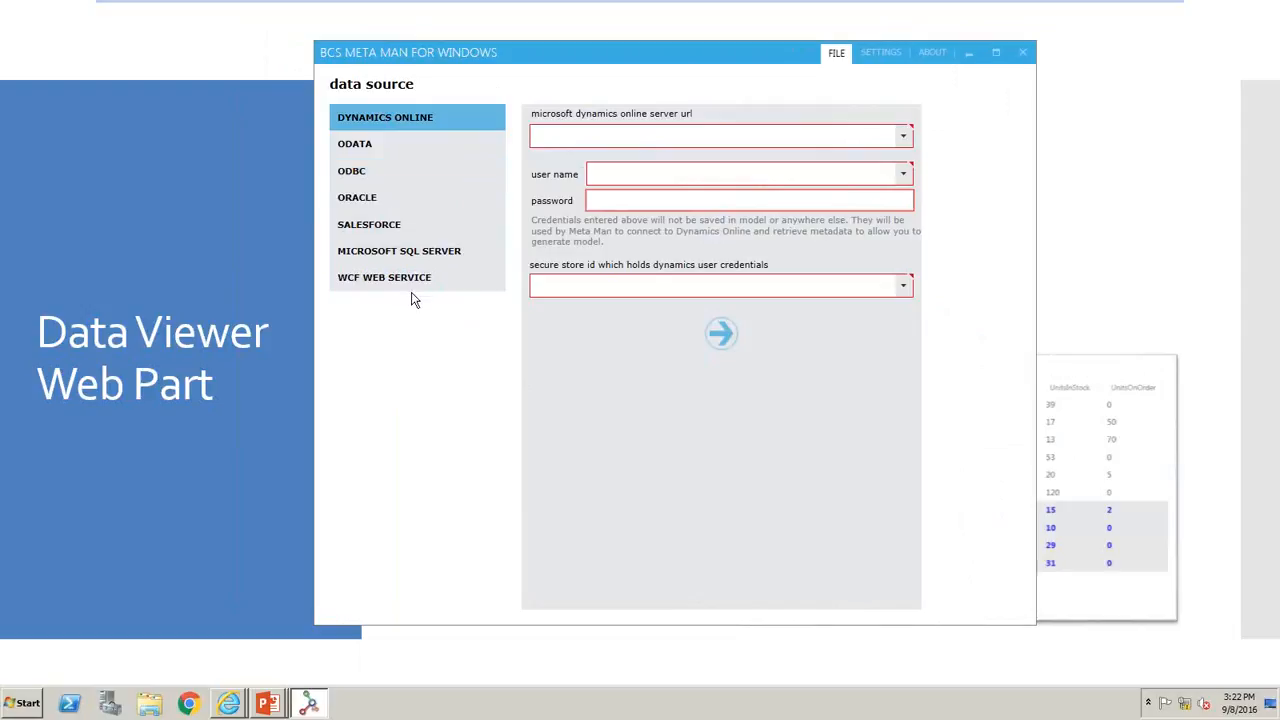
- Select Microsoft SQL Server as the data source and review its authentication modes, keeping Windows Authentication
click(433, 256)
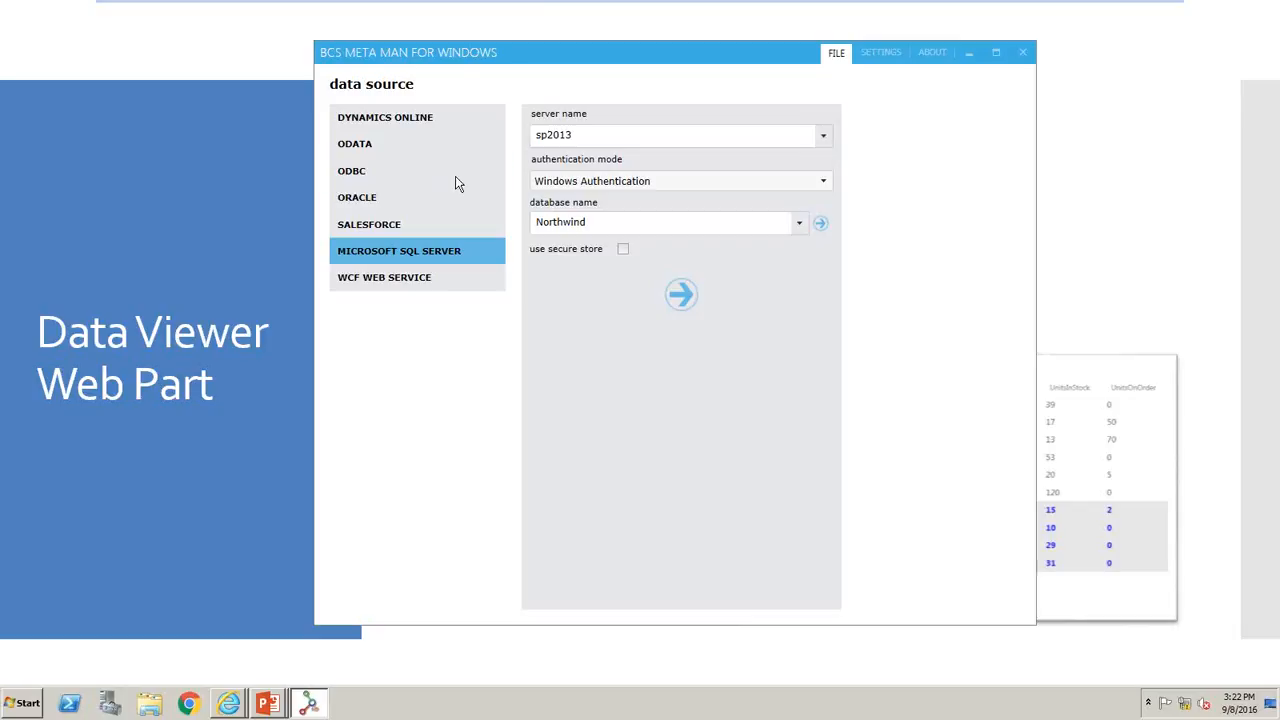
click(789, 137)
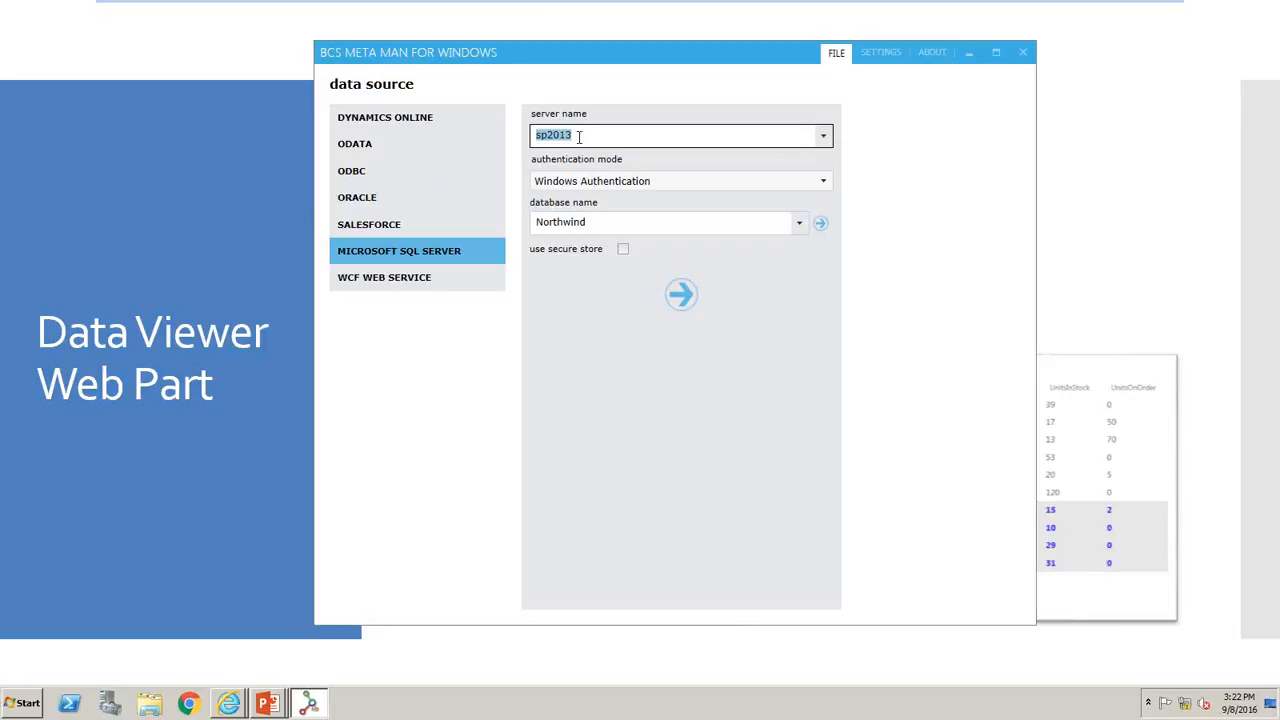
click(821, 182)
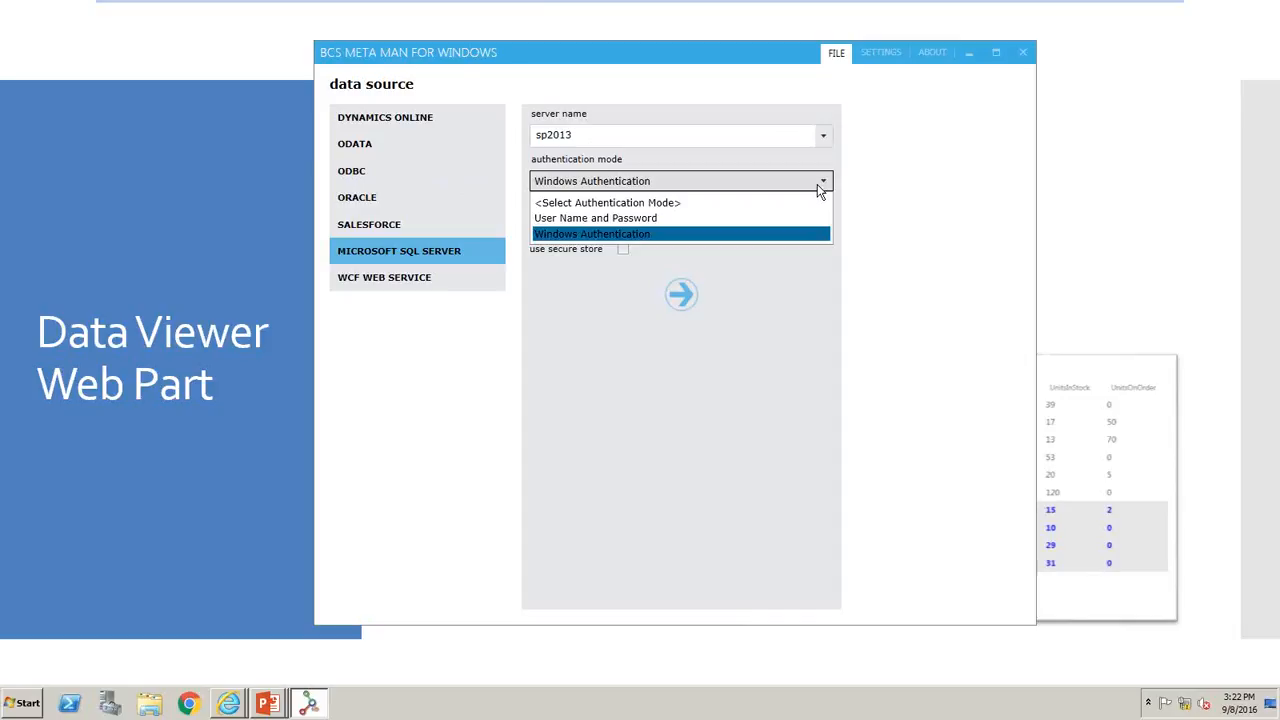
click(818, 185)
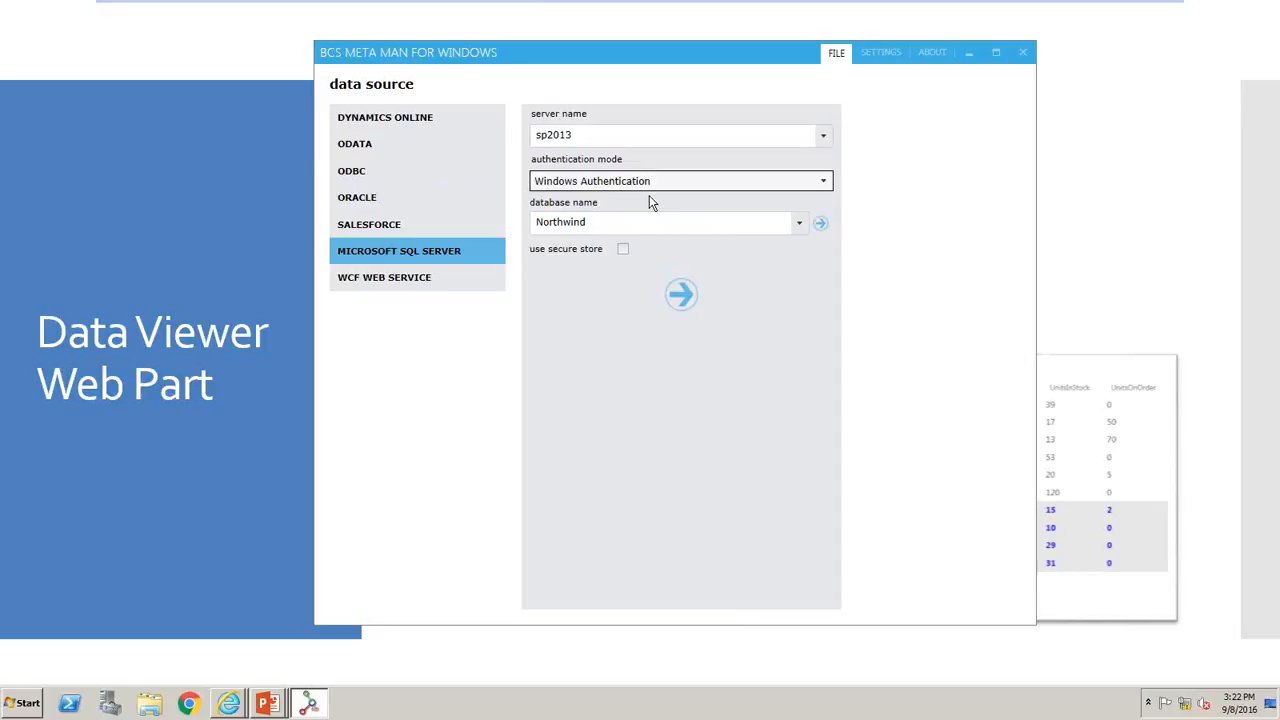
click(695, 185)
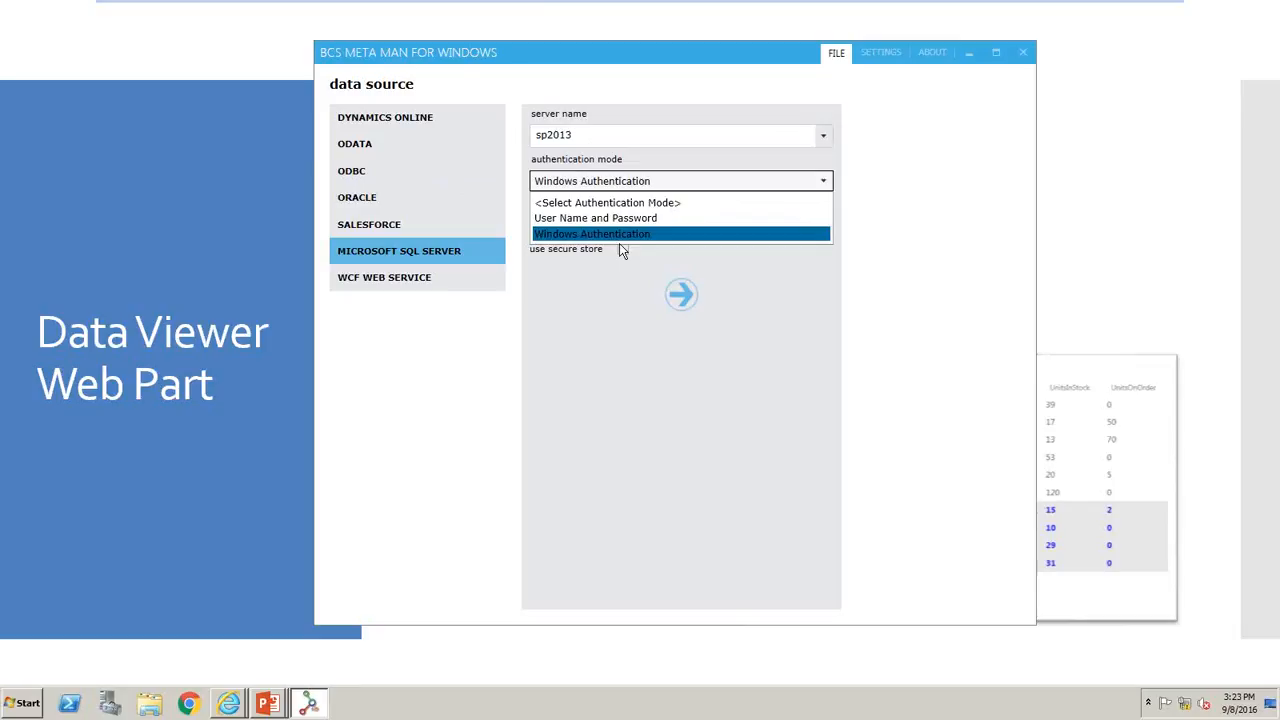
click(630, 271)
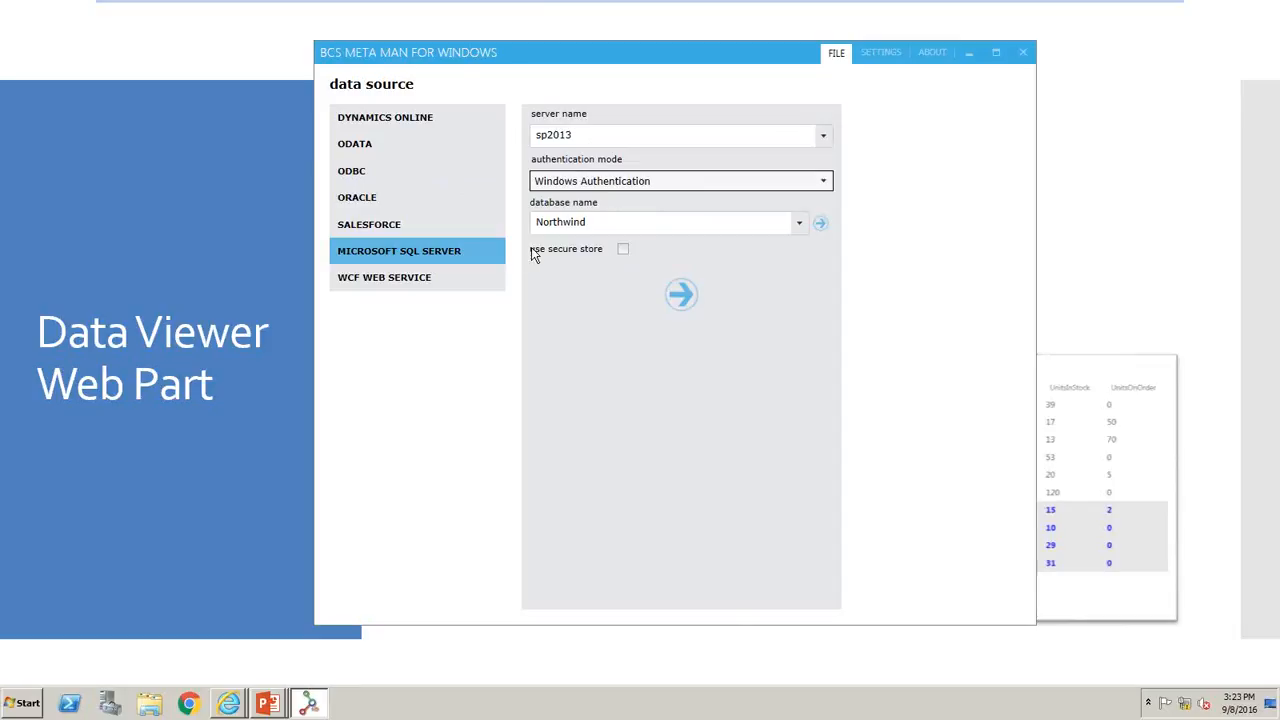
- Examine the secure store target and secure store ID options, leaving secure store turned off
click(622, 249)
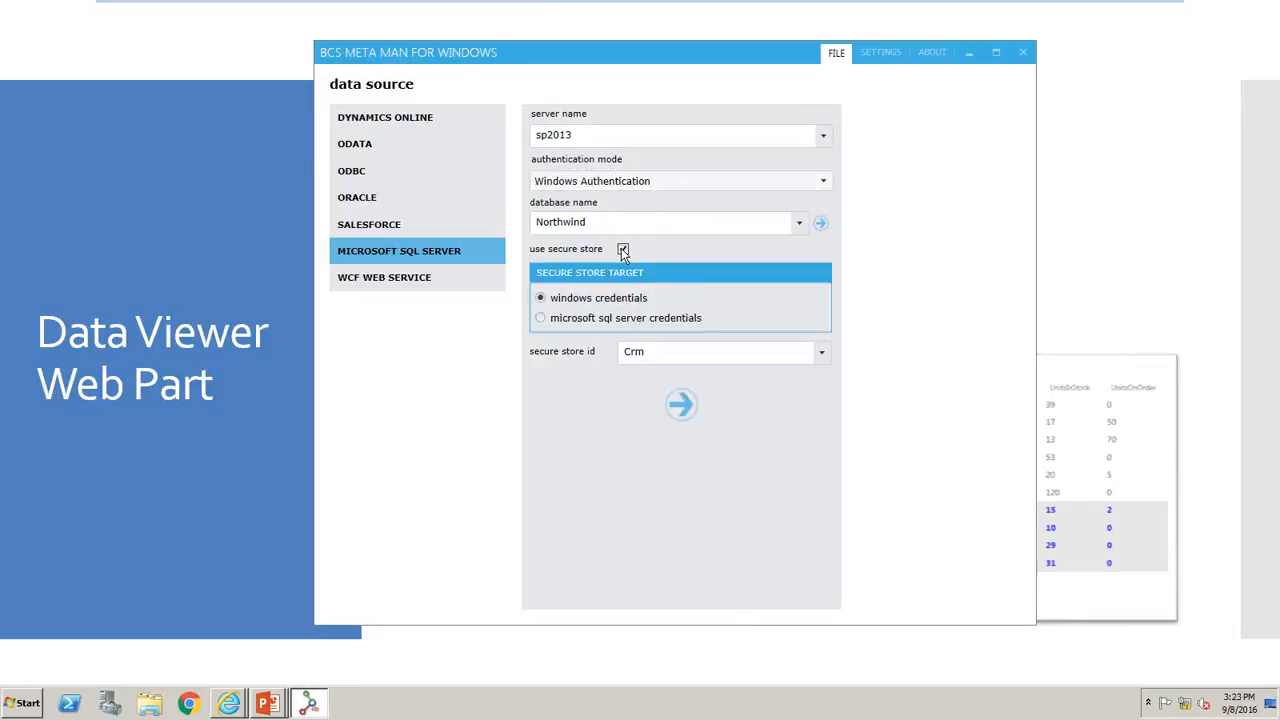
click(822, 353)
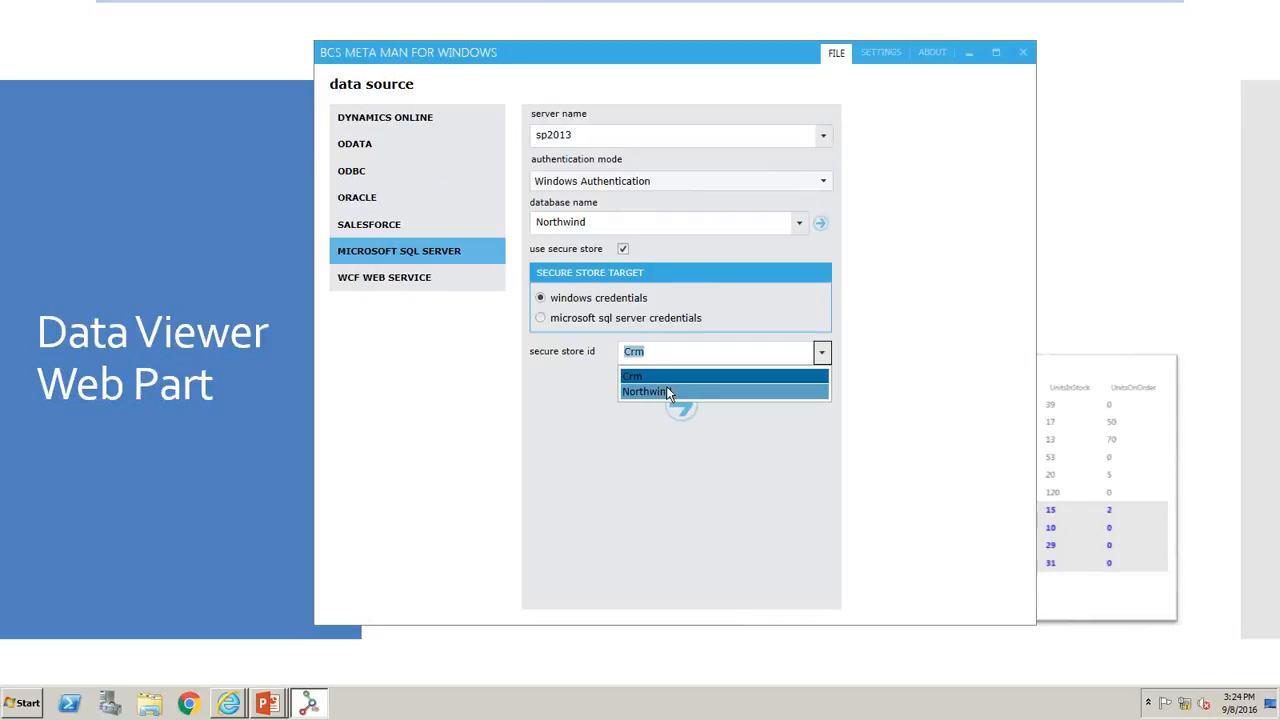
click(759, 356)
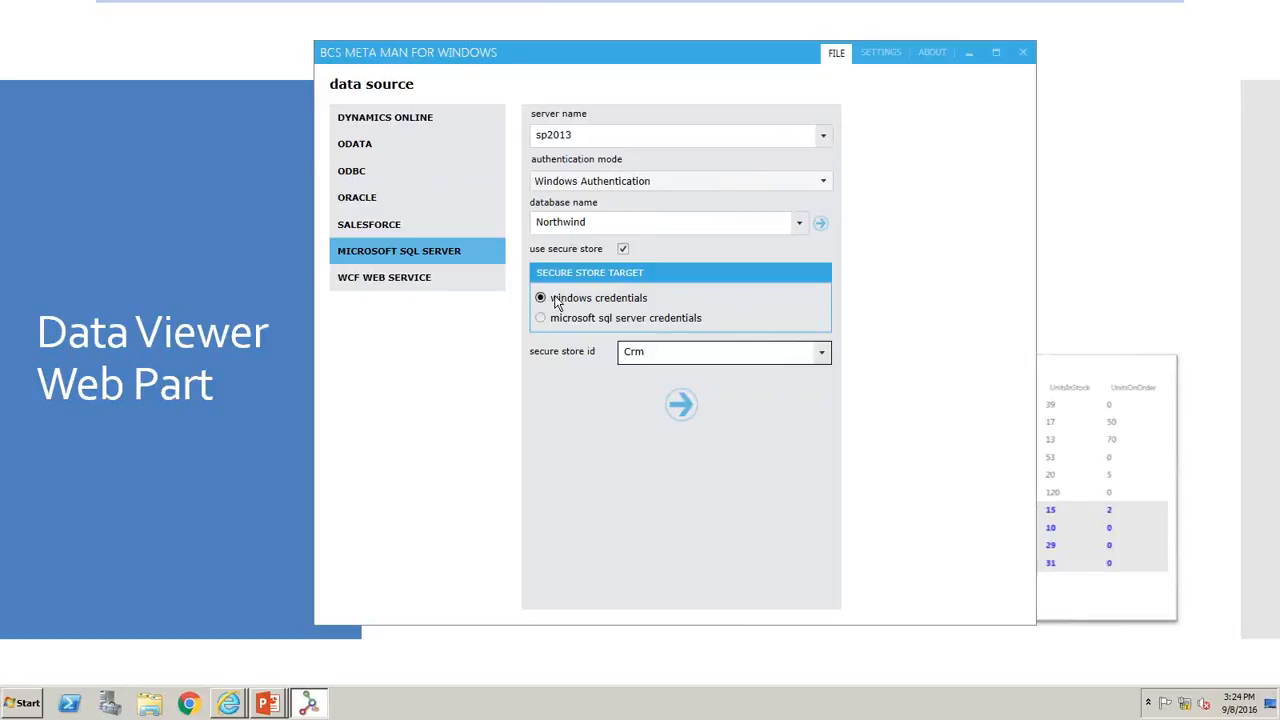
click(621, 248)
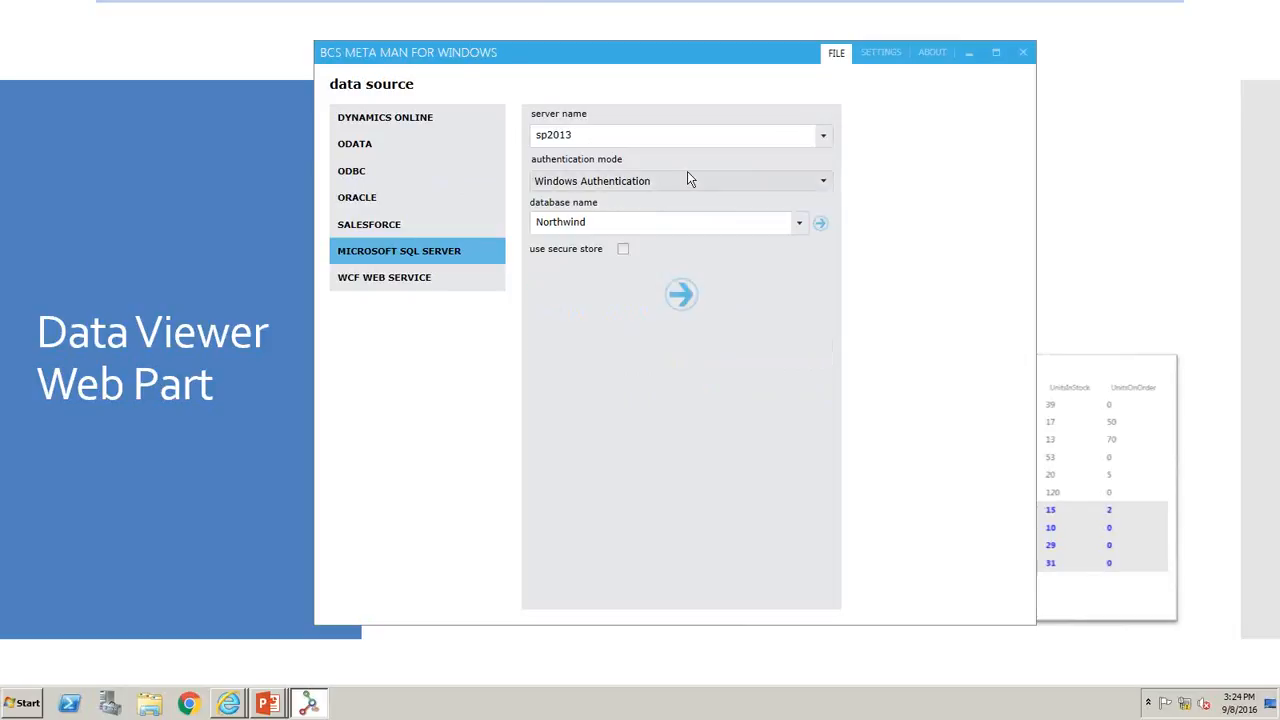
- Load the server's database list, choose Northwind and connect to it
click(823, 223)
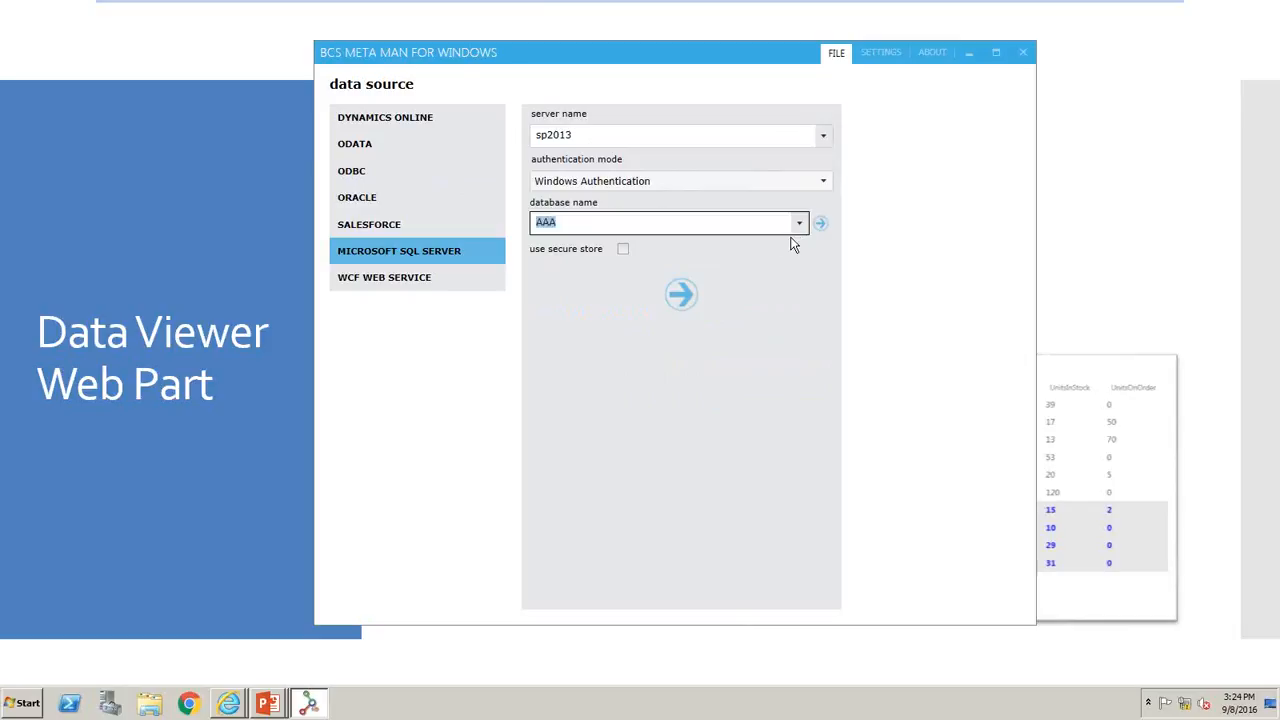
click(801, 225)
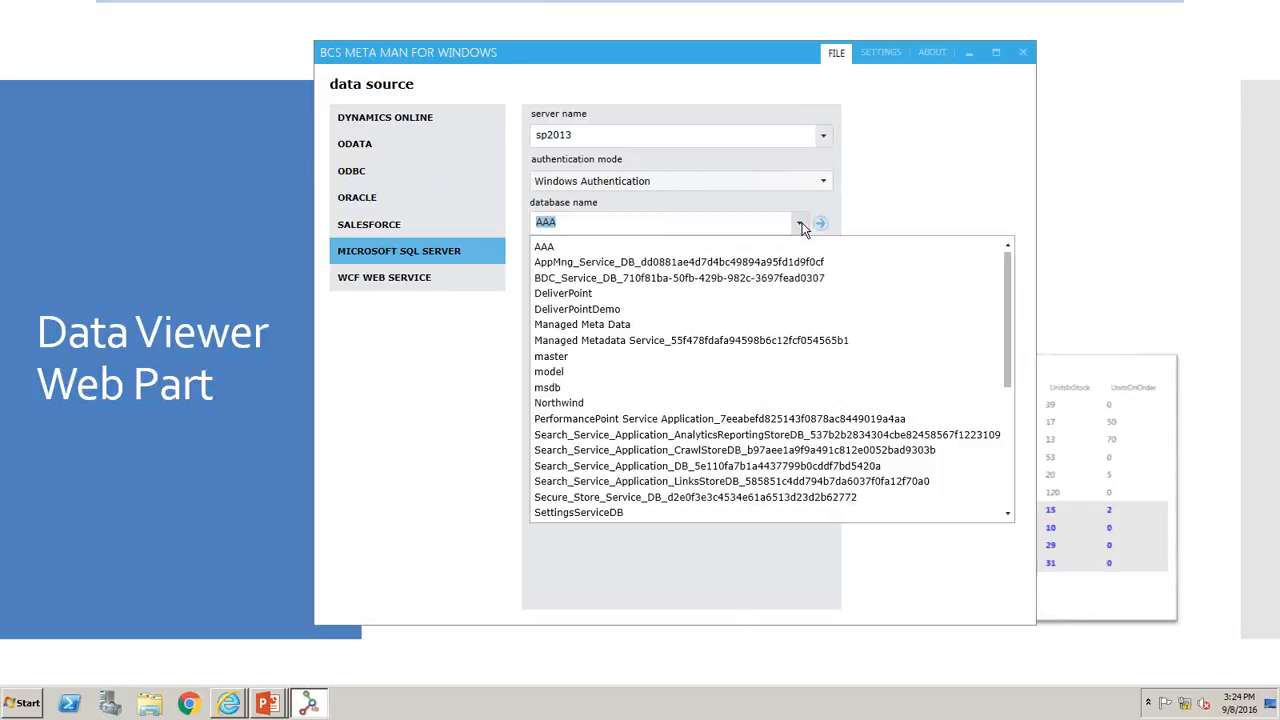
click(724, 403)
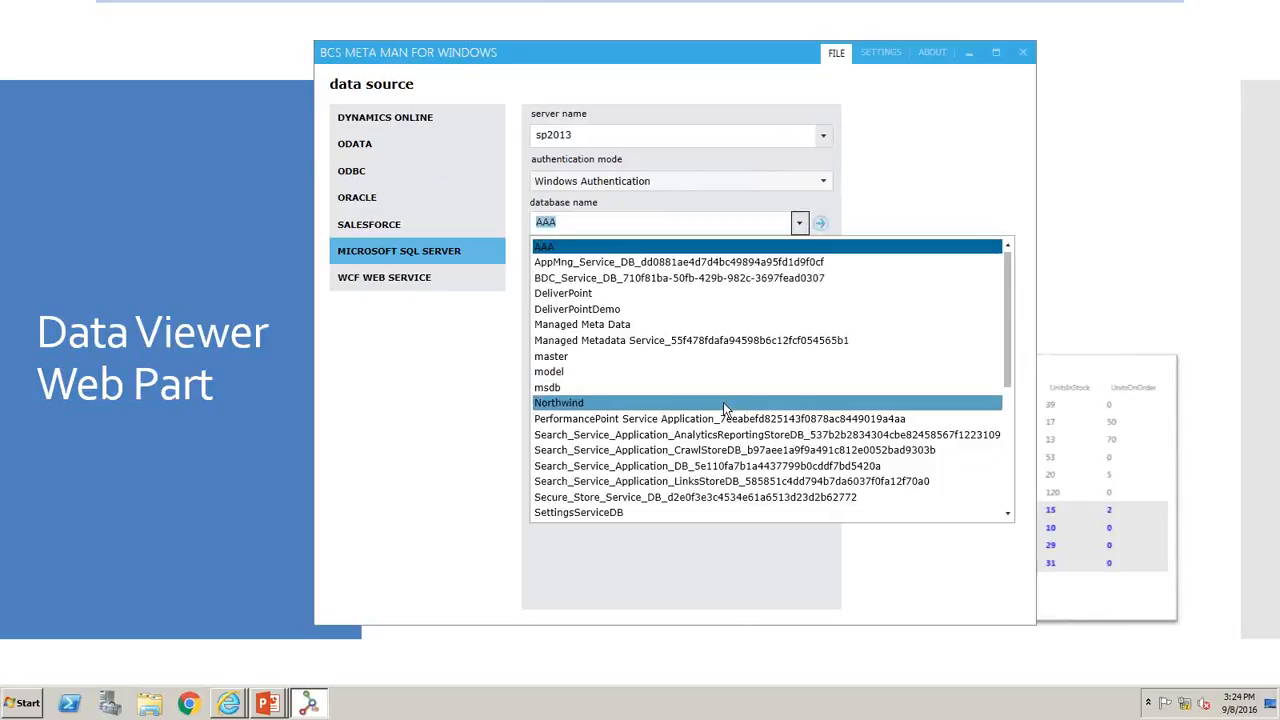
click(723, 403)
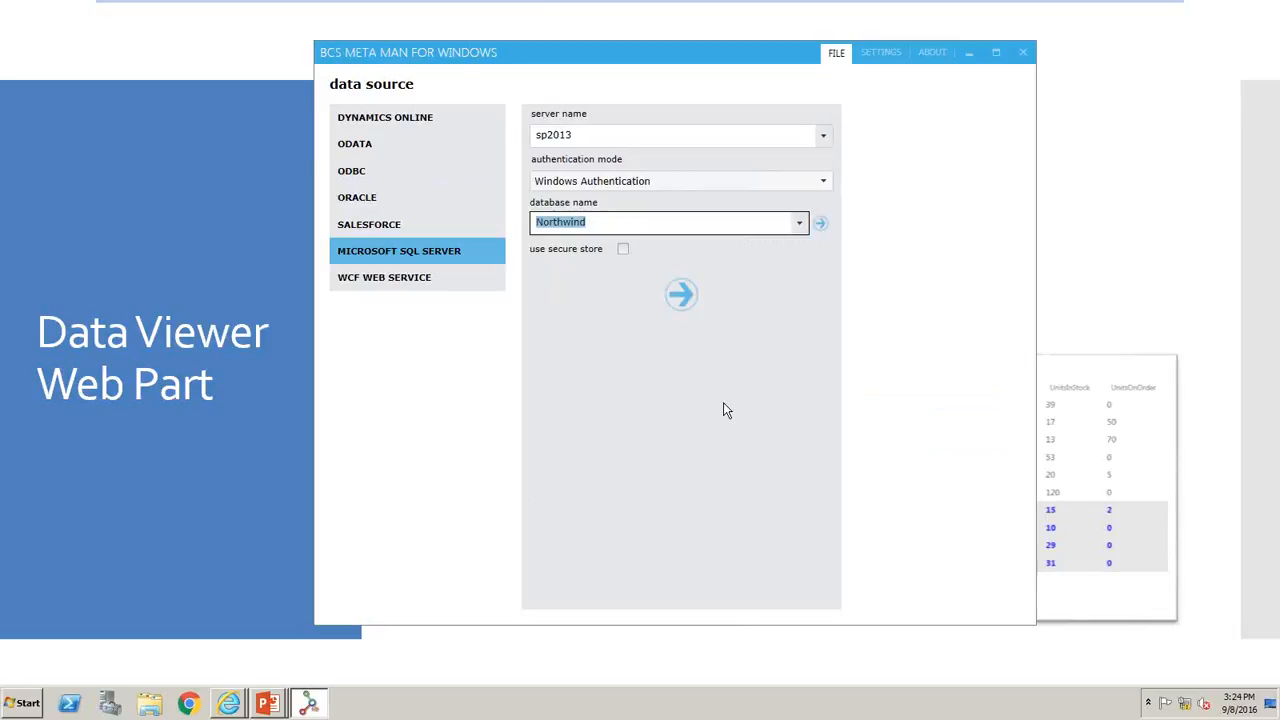
click(682, 298)
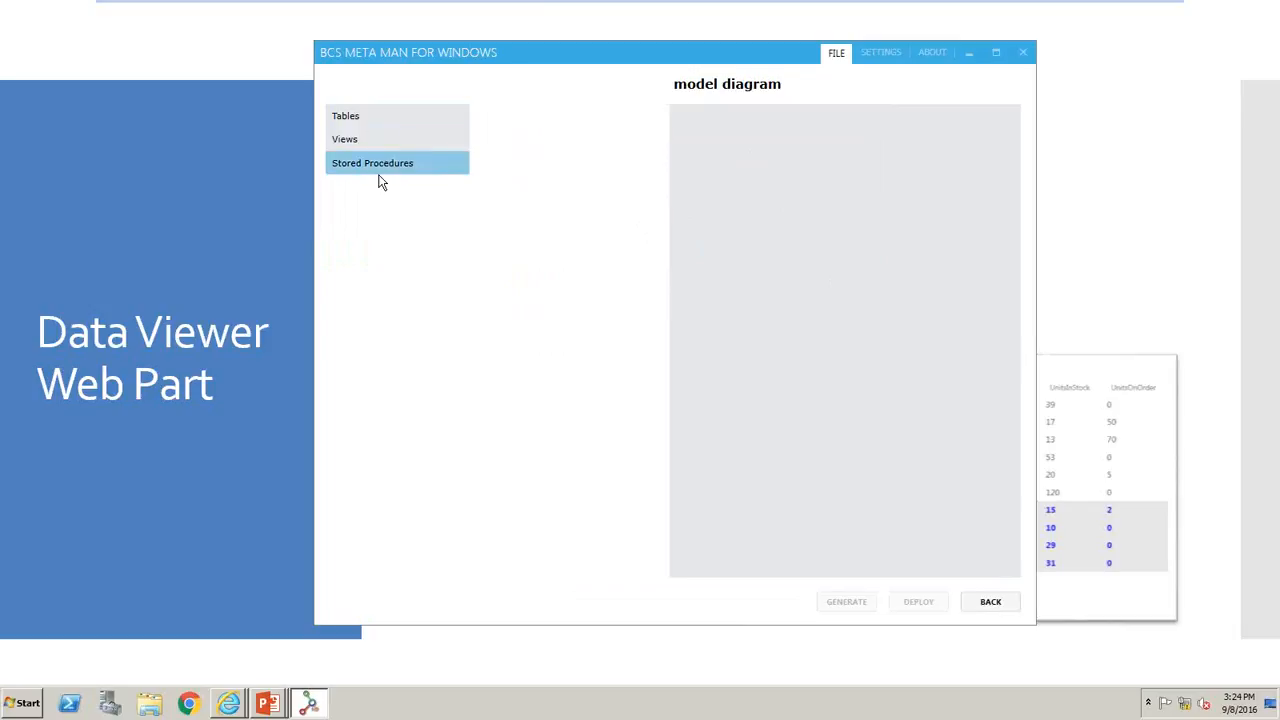
- Examine the tables, views and stored procedures available in the Northwind database
click(370, 124)
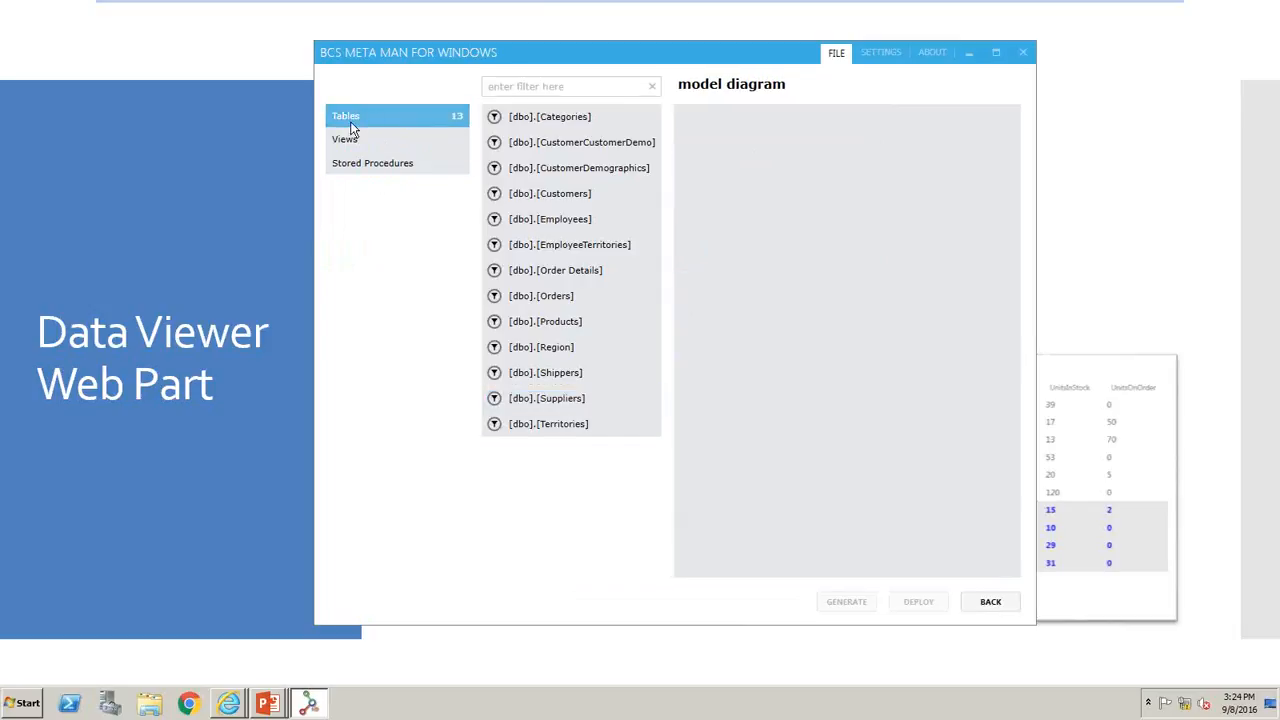
click(352, 137)
click(357, 165)
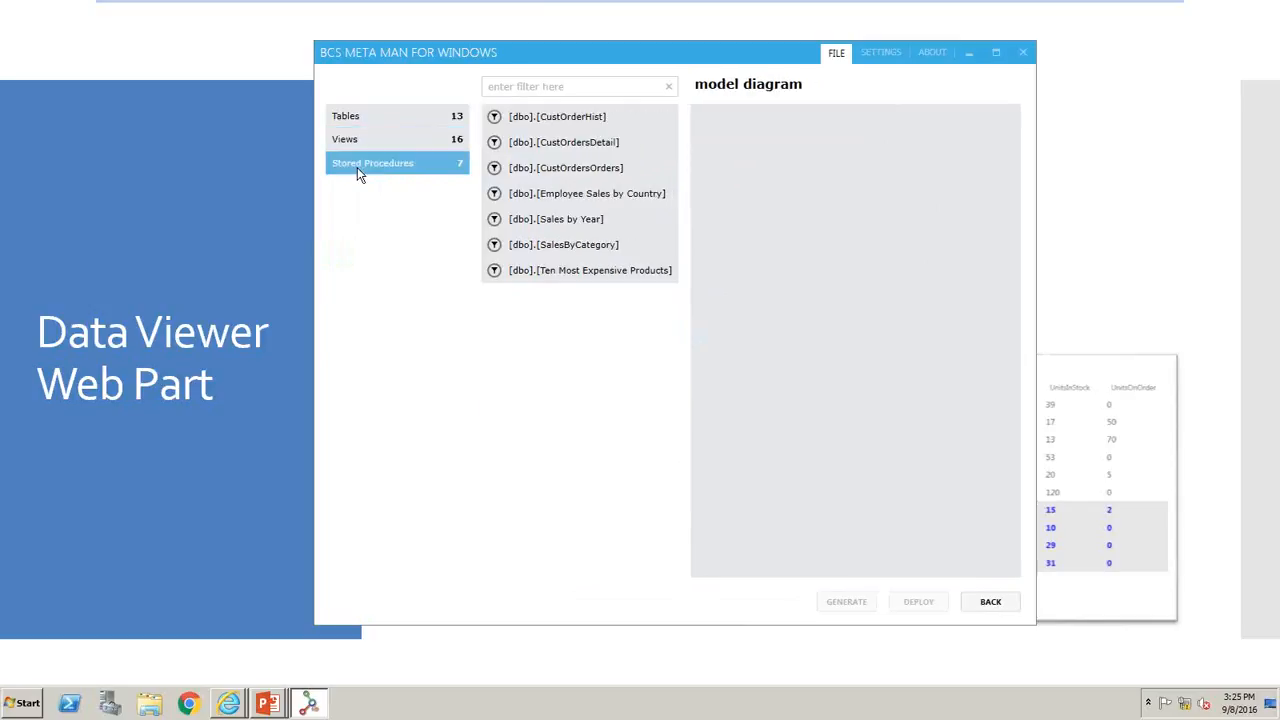
click(383, 145)
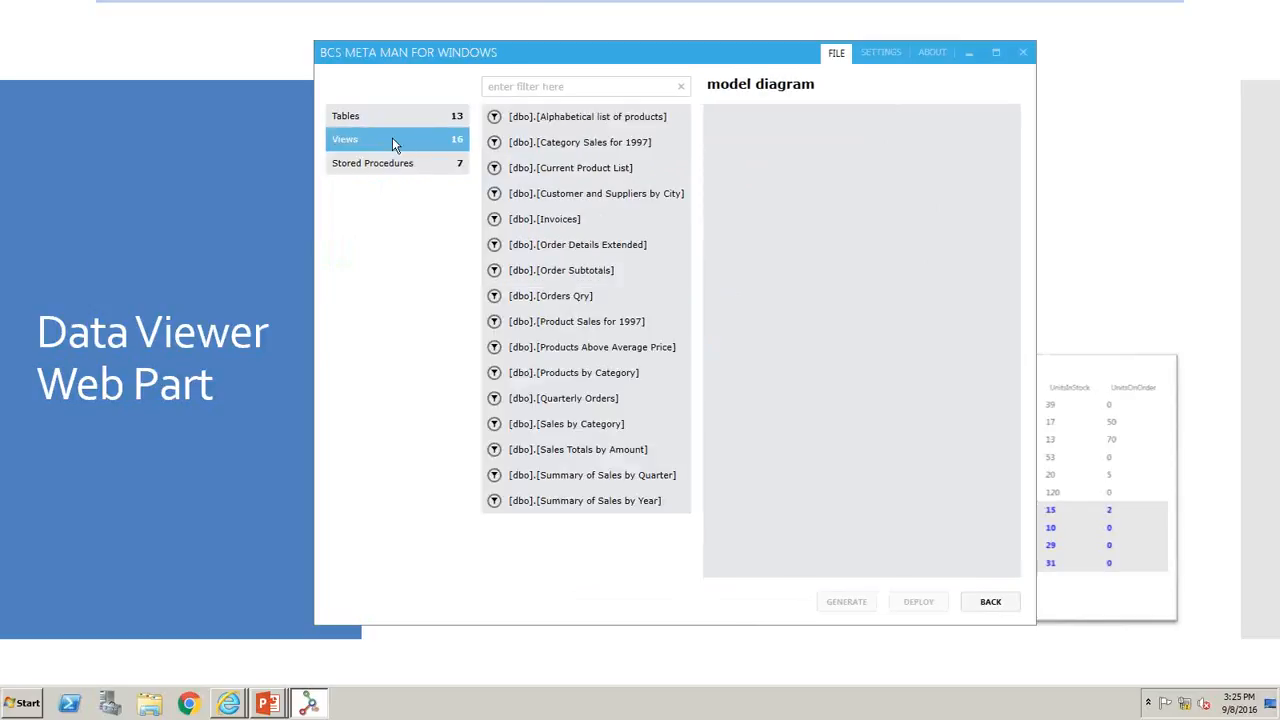
click(418, 123)
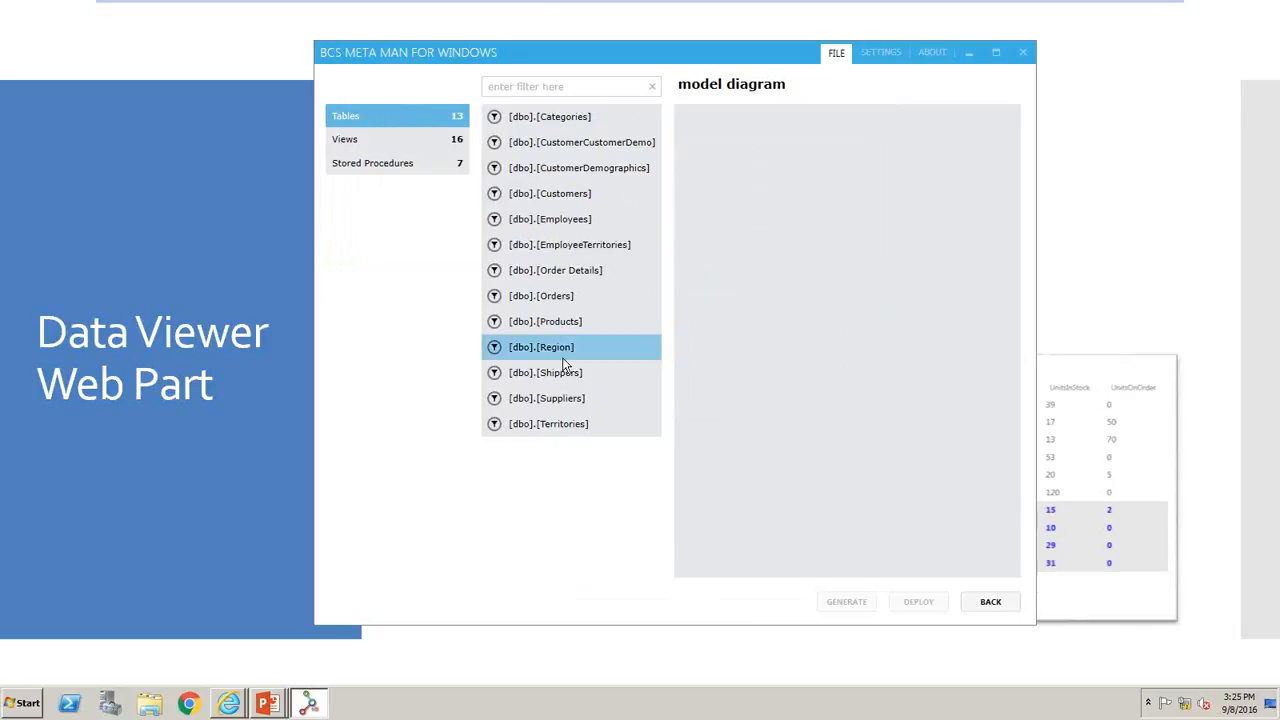
click(405, 146)
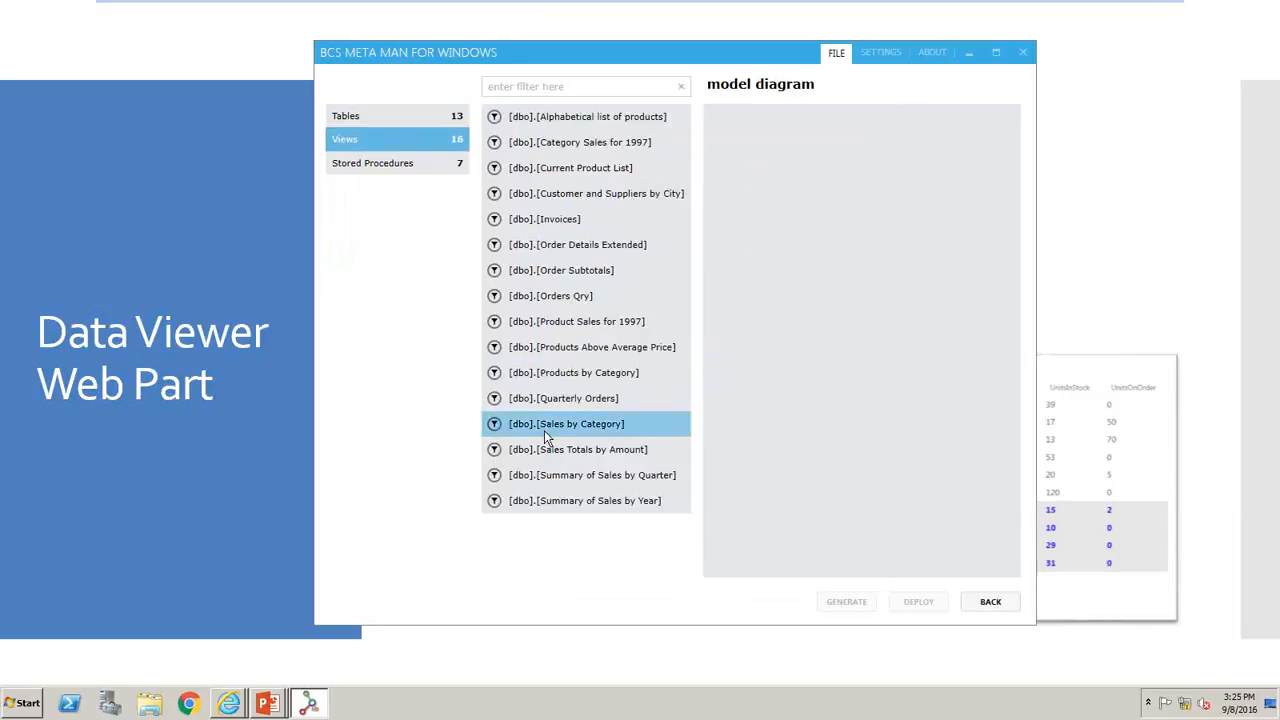
- Add the Customers table to the model diagram to start creating its external content type
click(404, 119)
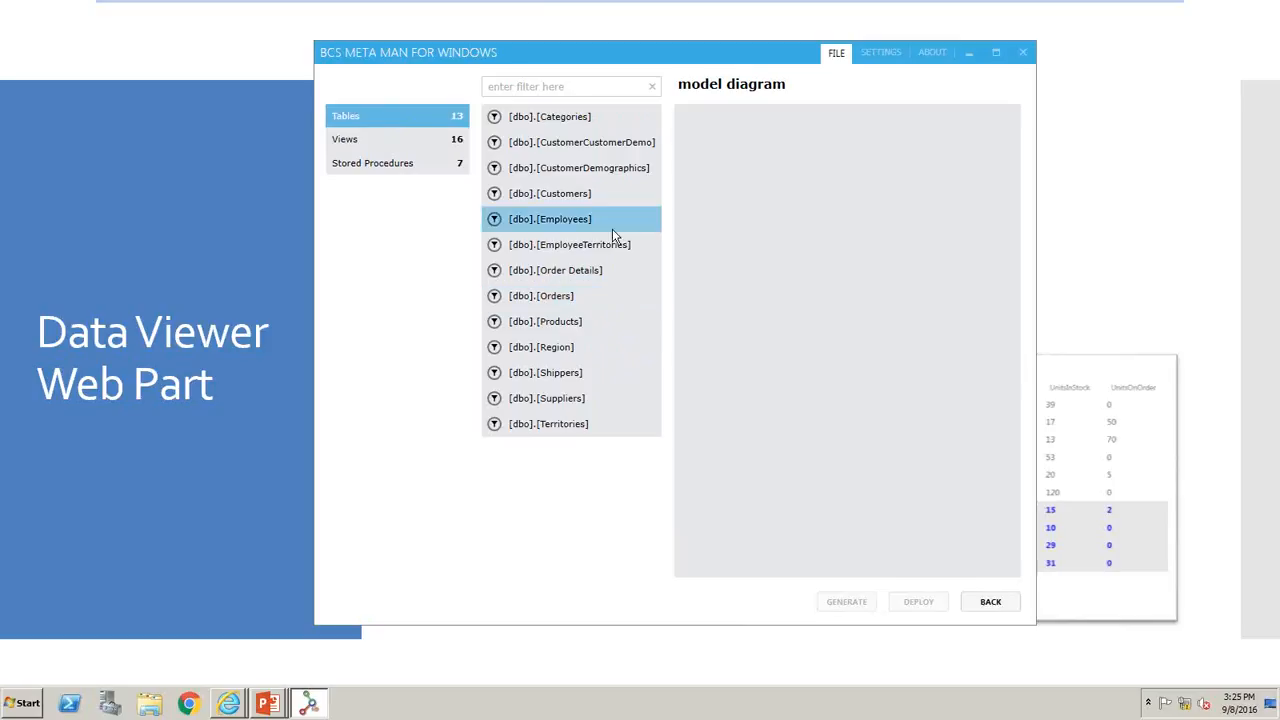
click(538, 196)
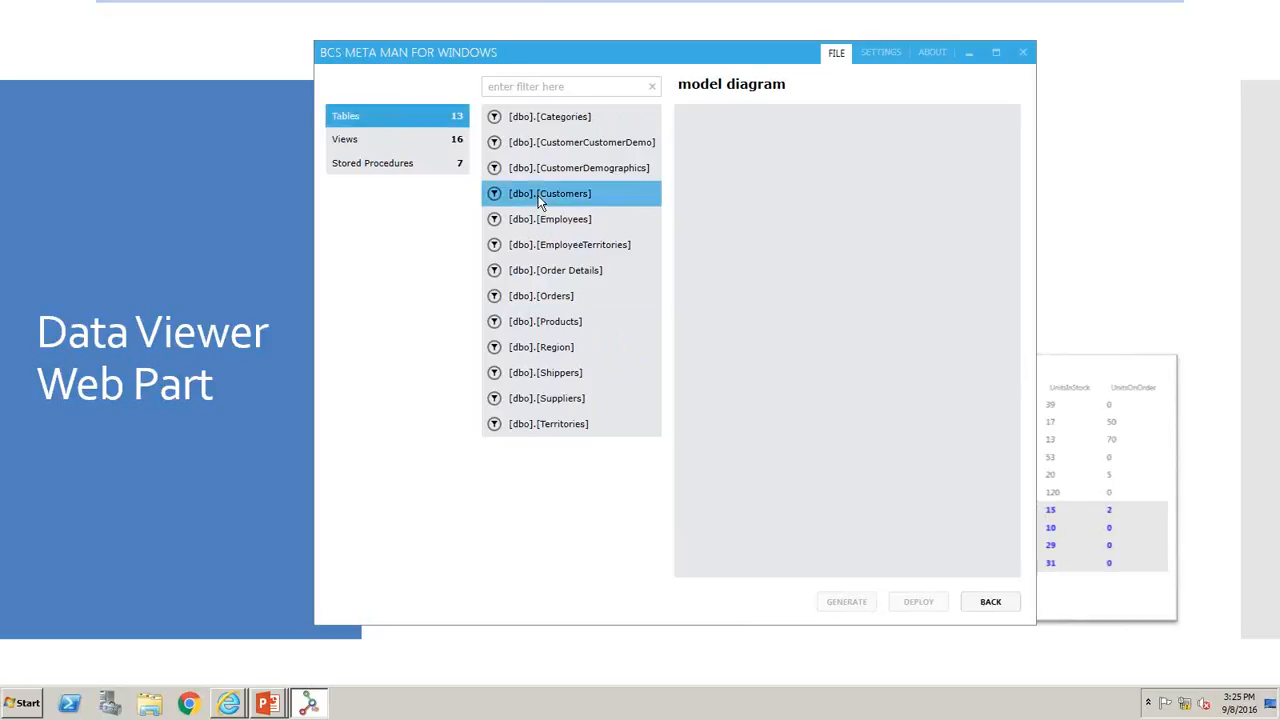
drag(540, 196, 780, 213)
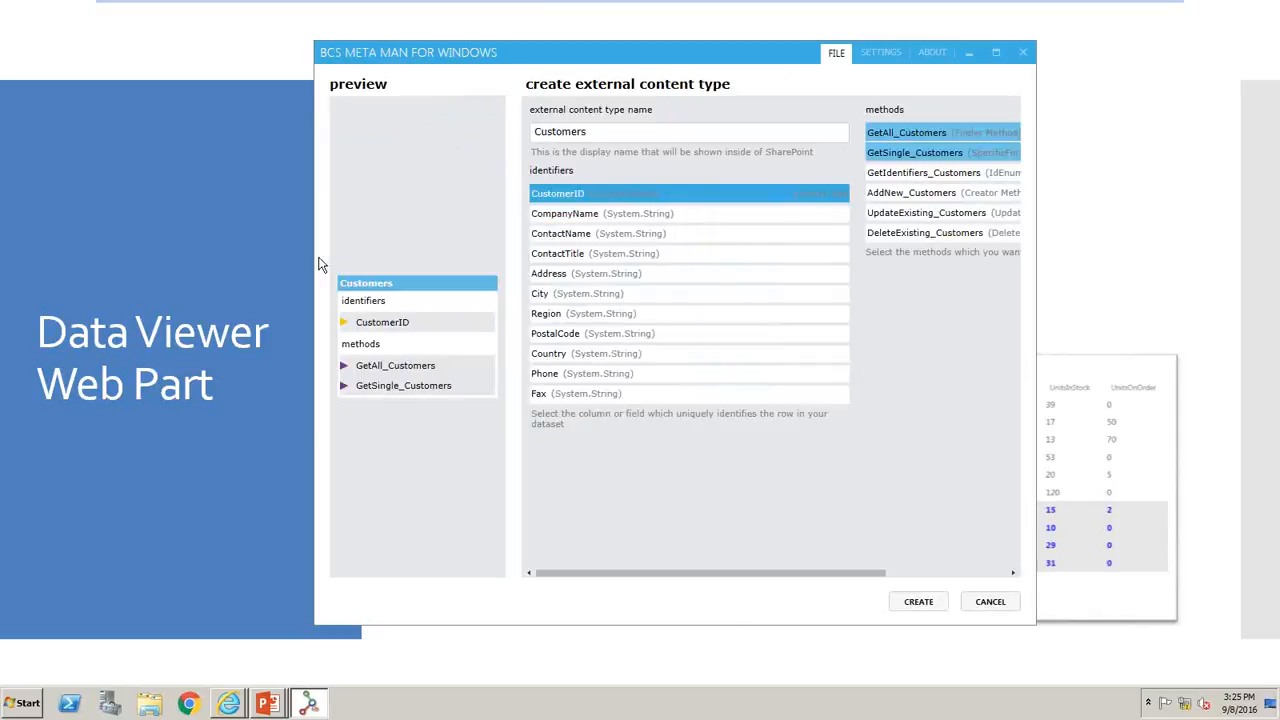
- Enable the GetIdentifiers, AddNew, UpdateExisting and DeleteExisting methods for Customers and create the external content type
drag(316, 255, 123, 266)
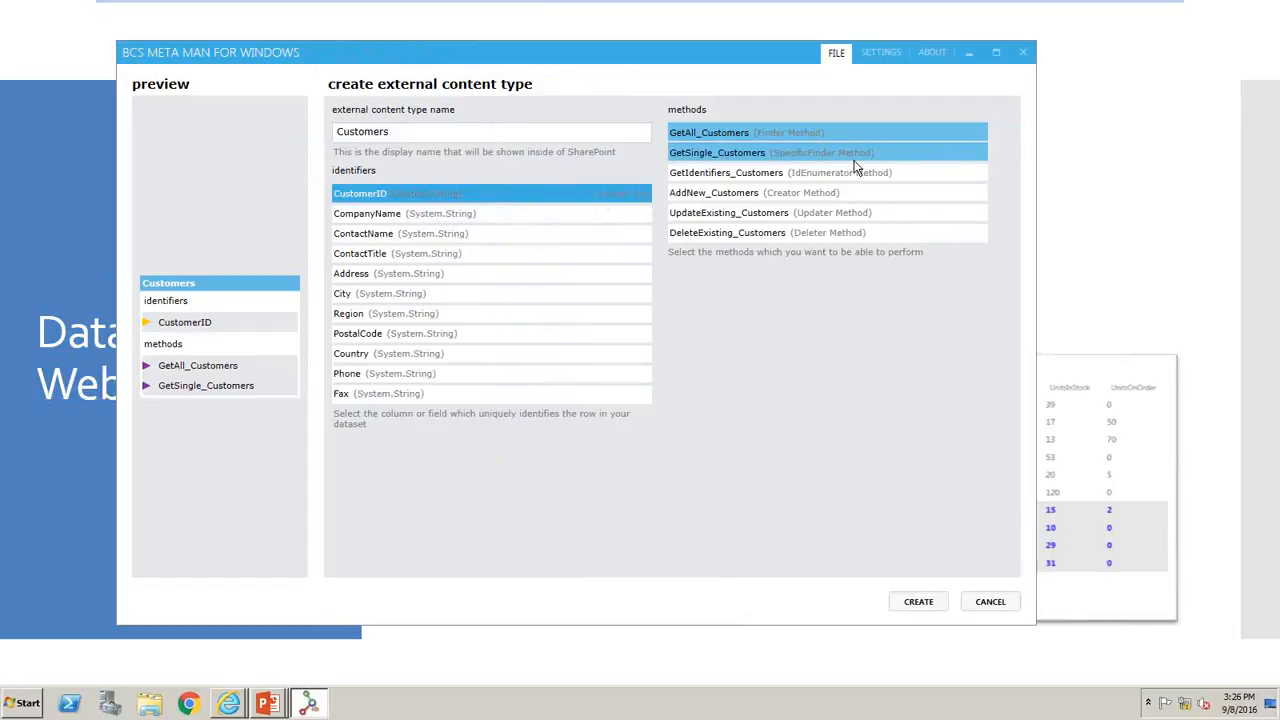
click(951, 181)
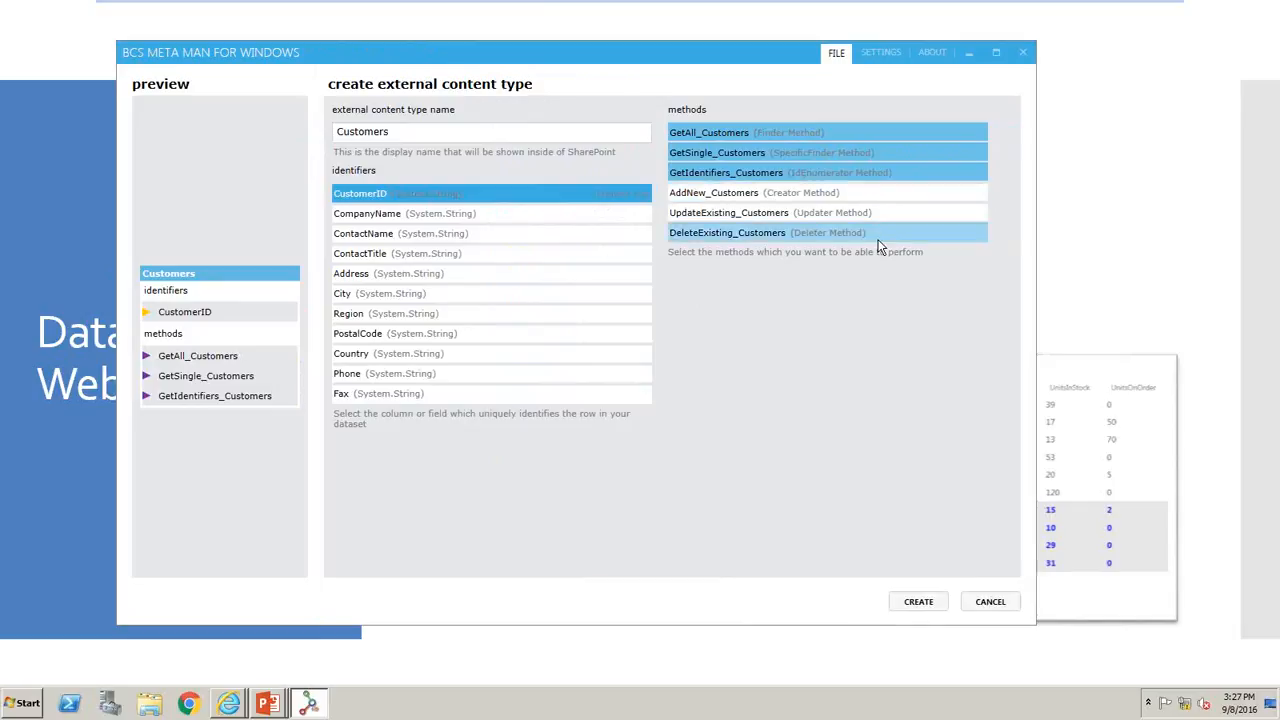
click(905, 194)
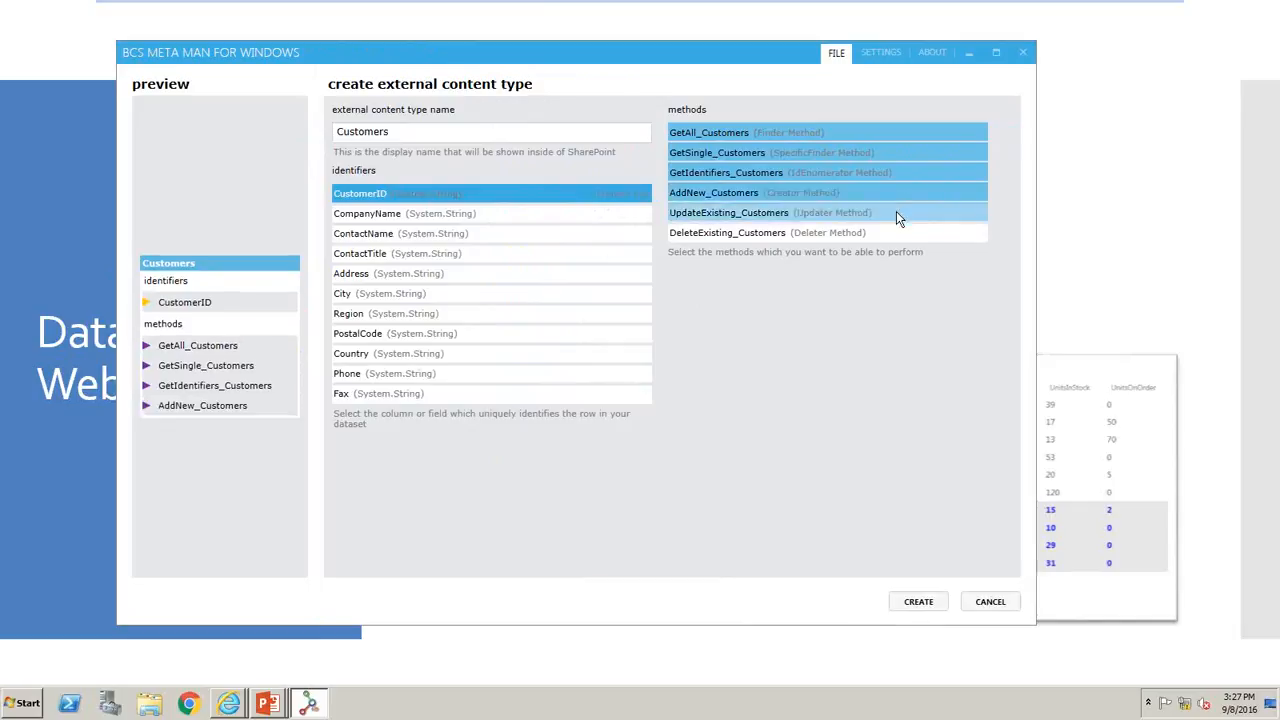
click(896, 213)
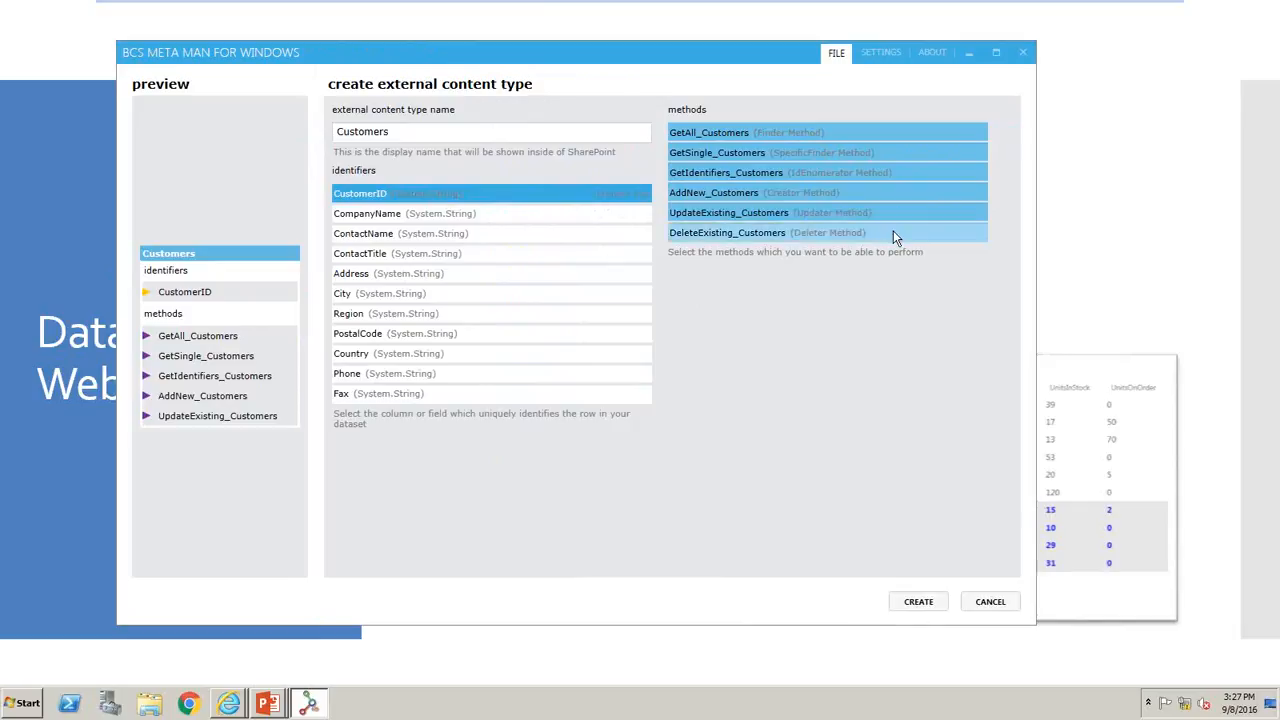
click(893, 233)
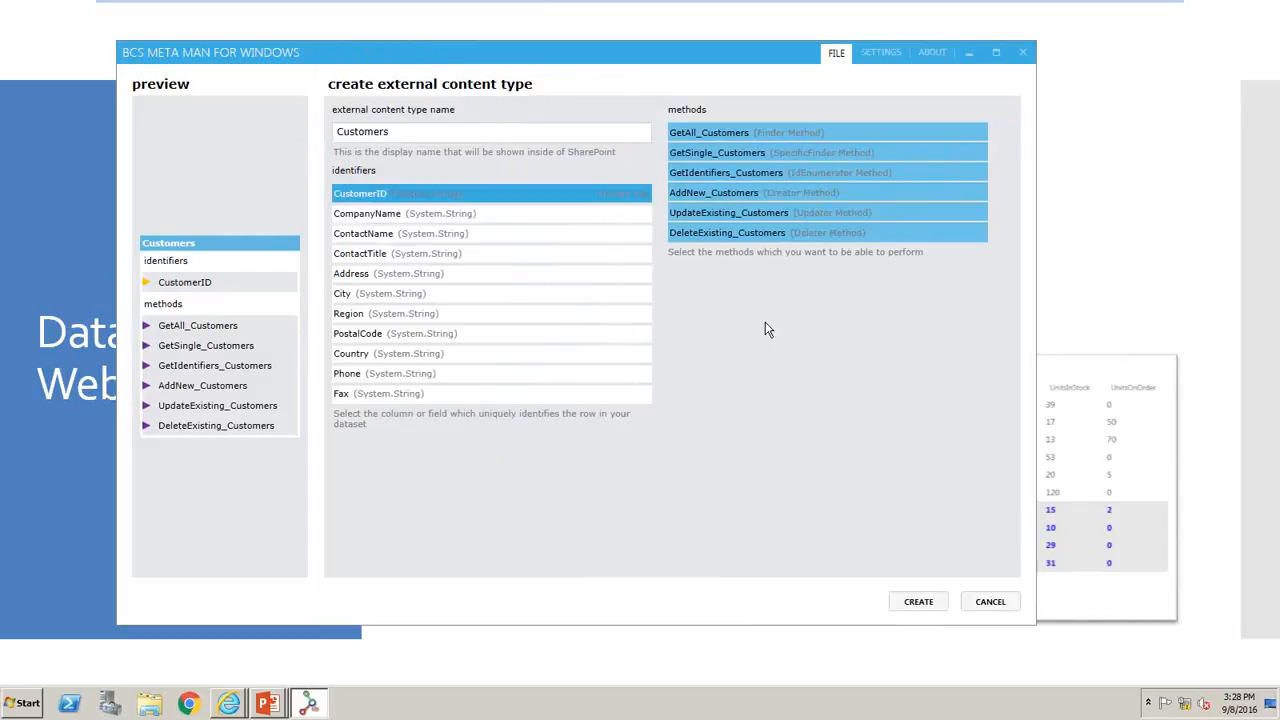
click(918, 606)
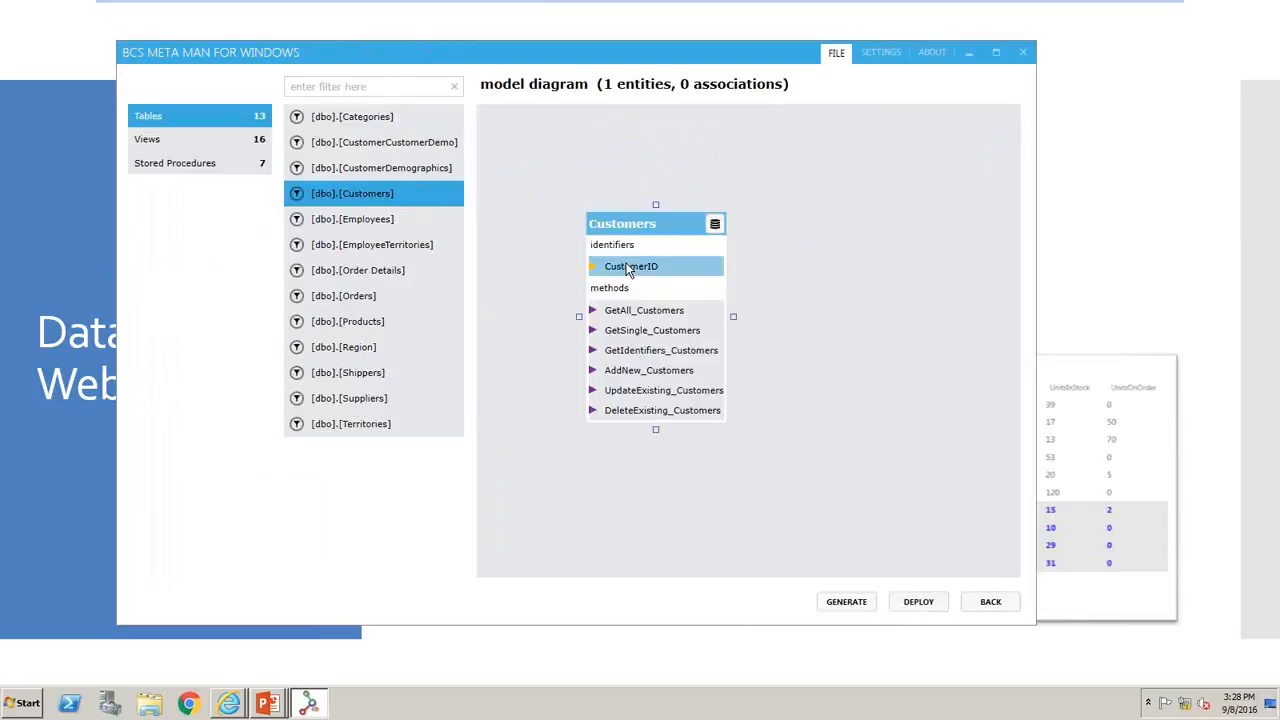
- Preview the Customers entity's data from the model diagram and close the preview
click(641, 312)
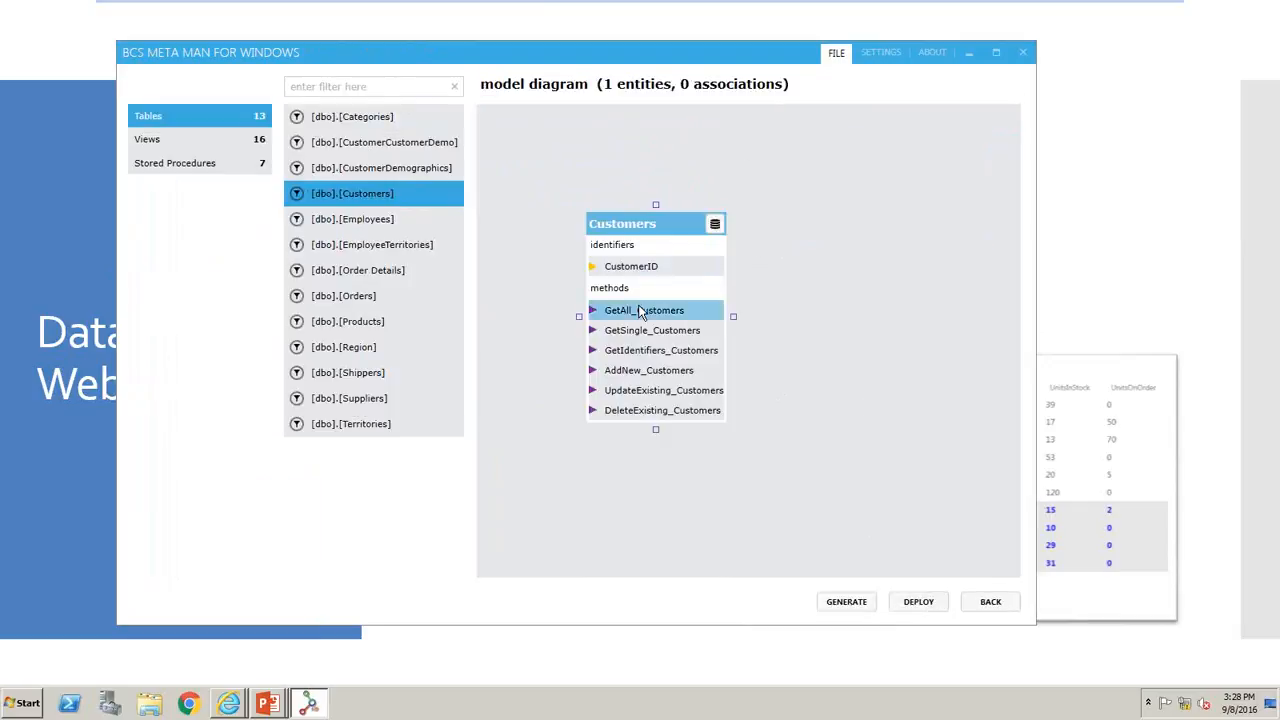
click(714, 225)
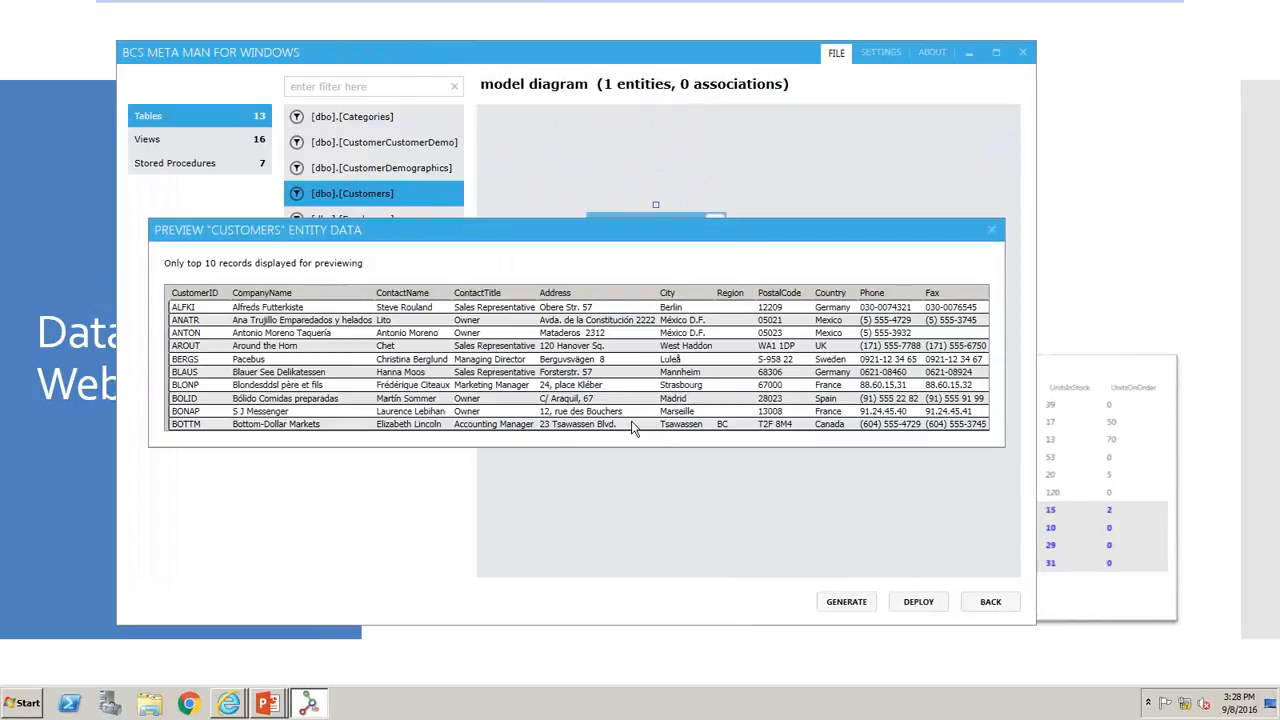
click(992, 230)
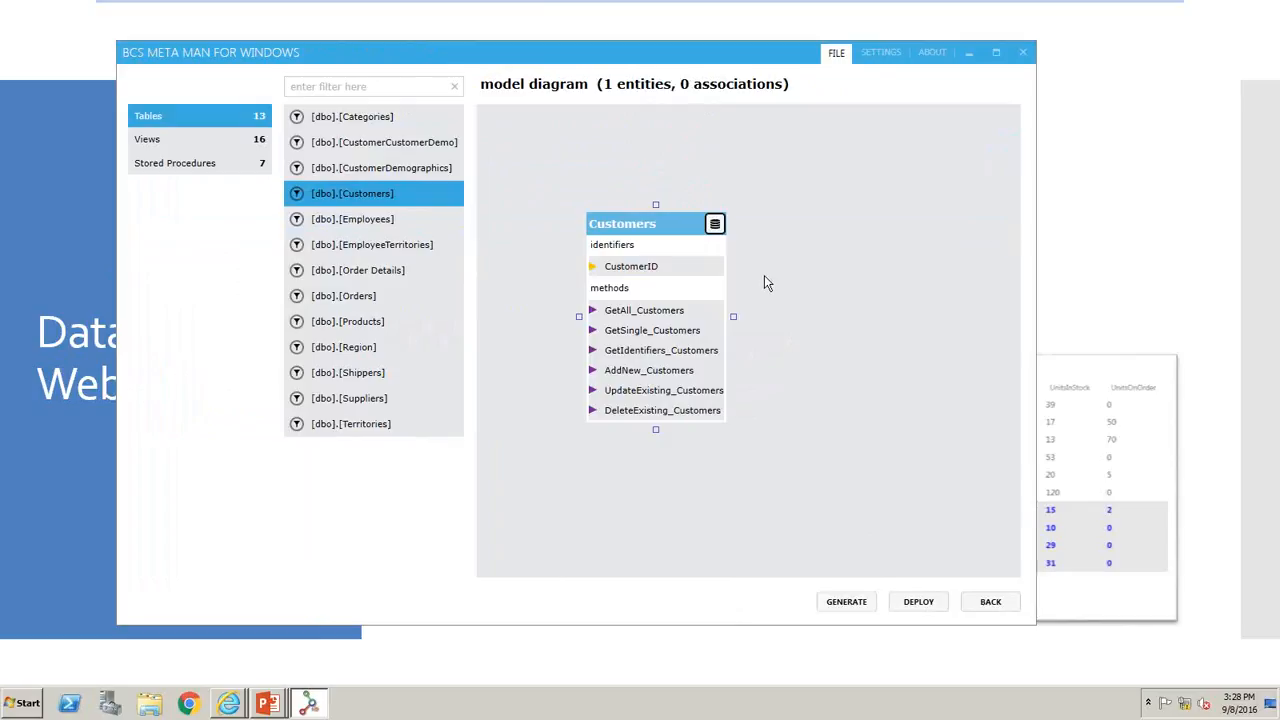
- Add the Orders table to the model diagram and create its external content type with all six methods enabled
drag(348, 288, 814, 214)
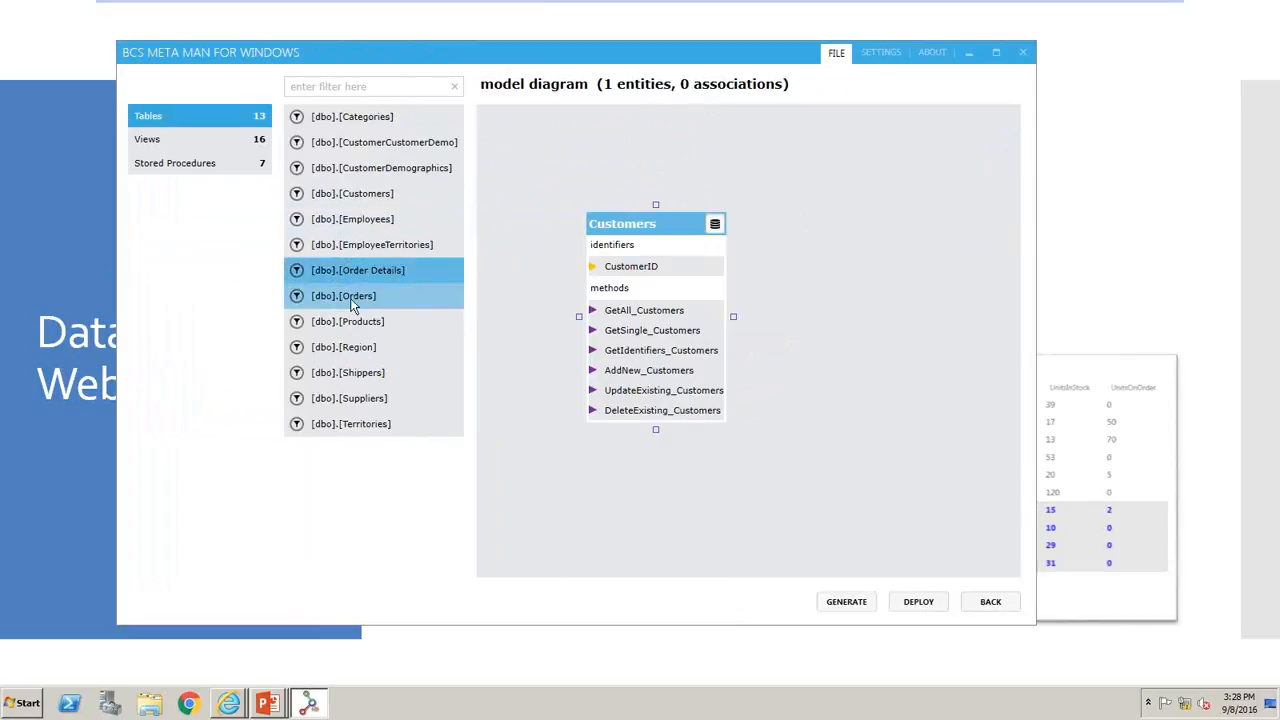
click(365, 298)
drag(365, 298, 884, 208)
click(830, 176)
click(828, 192)
click(826, 212)
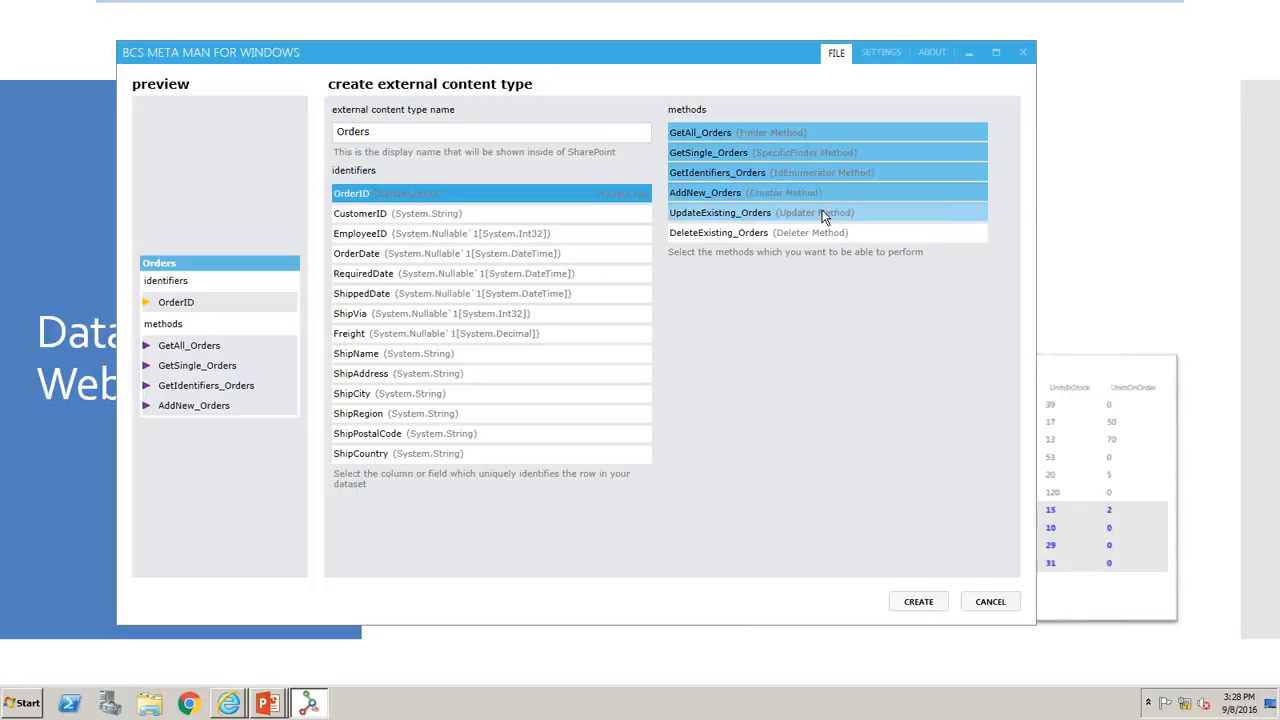
click(822, 232)
click(922, 608)
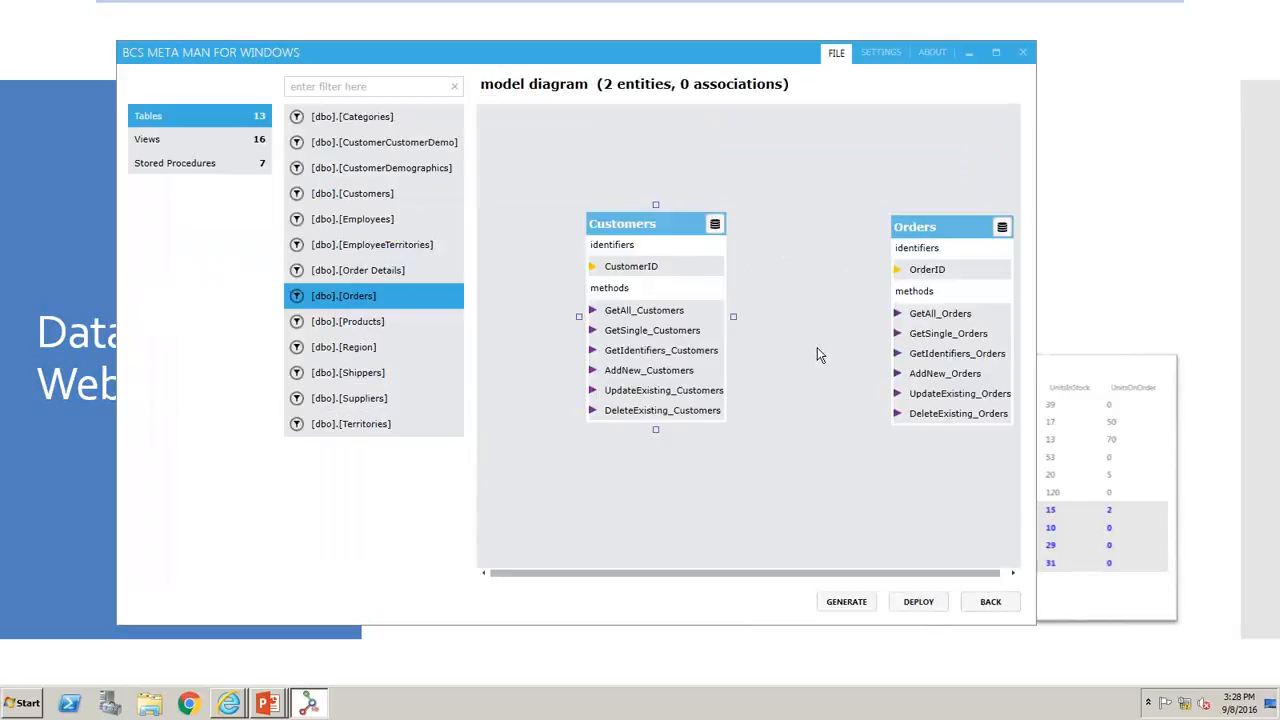
- Move Orders closer to Customers and create an association from Customers to Orders, mapping CustomerID to CustomerID
click(917, 213)
drag(917, 213, 871, 203)
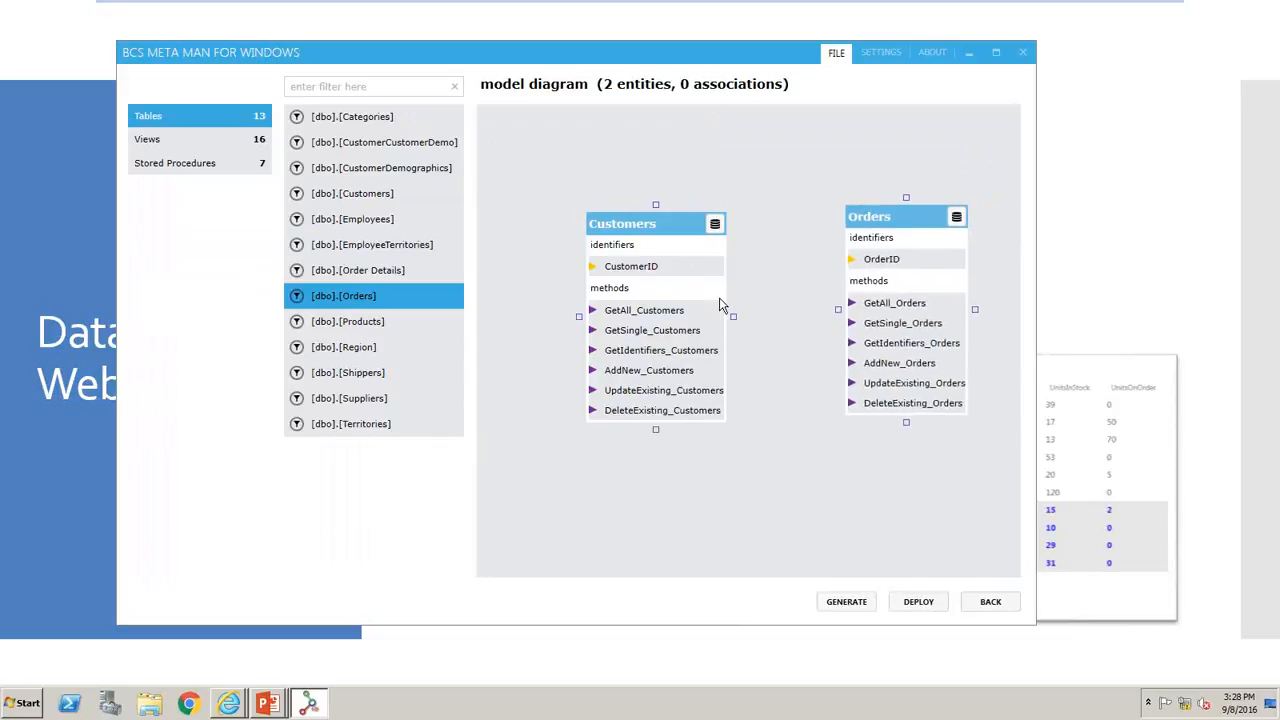
drag(735, 316, 840, 317)
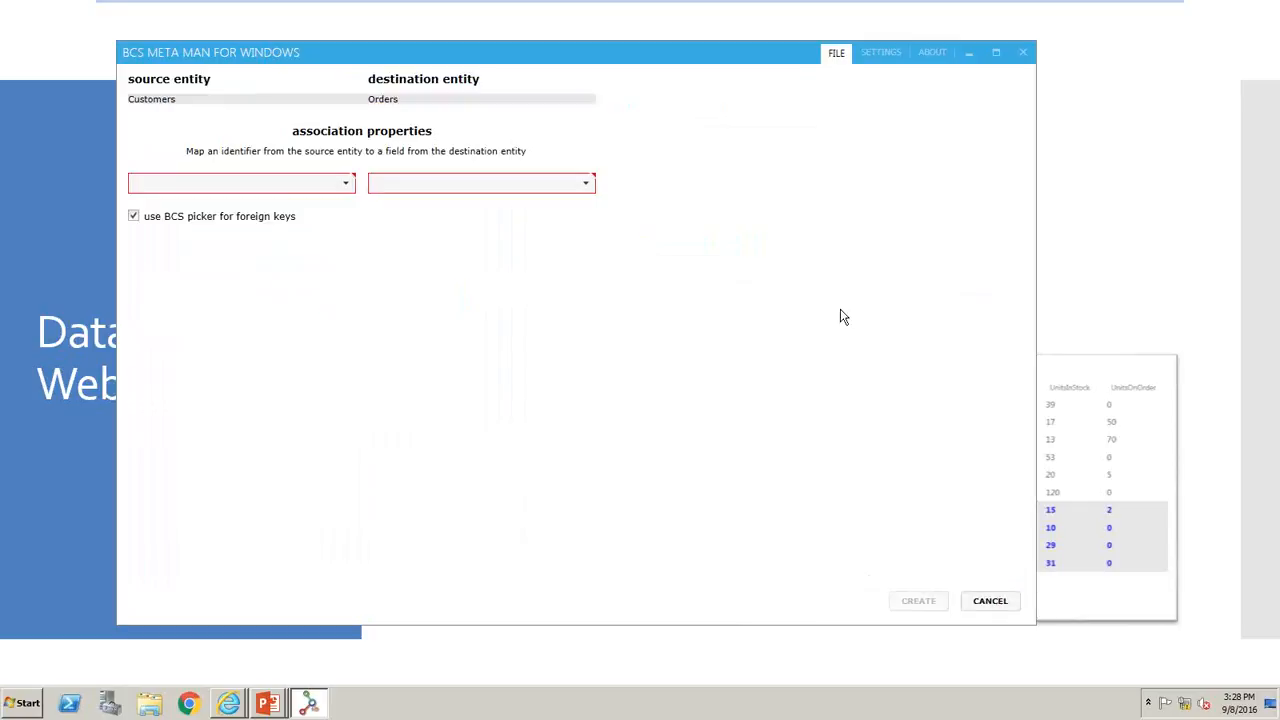
click(300, 188)
click(256, 206)
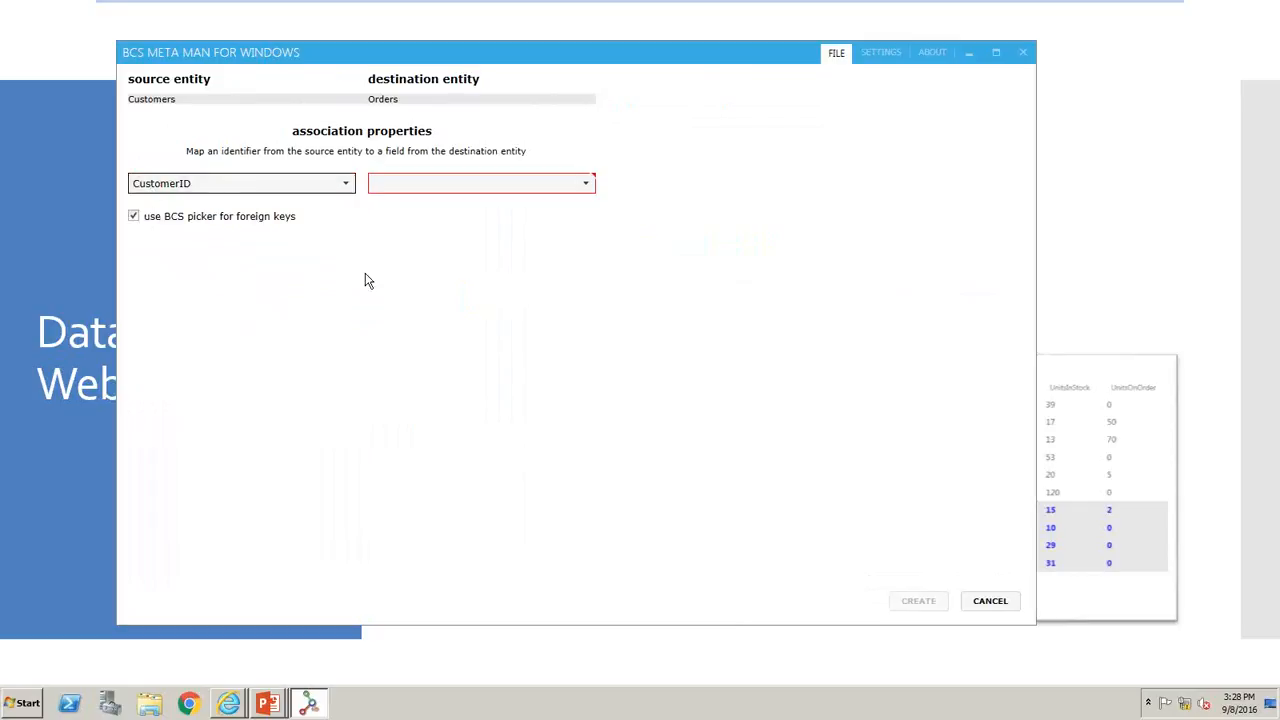
click(484, 188)
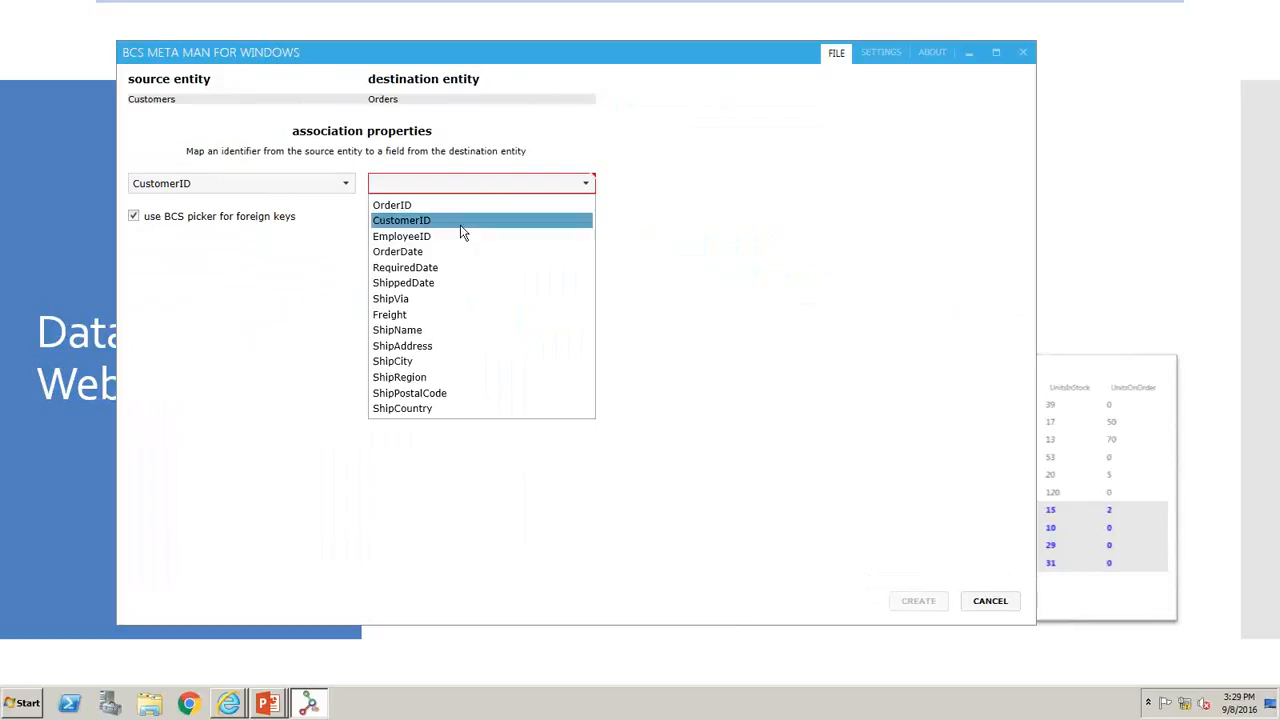
click(463, 232)
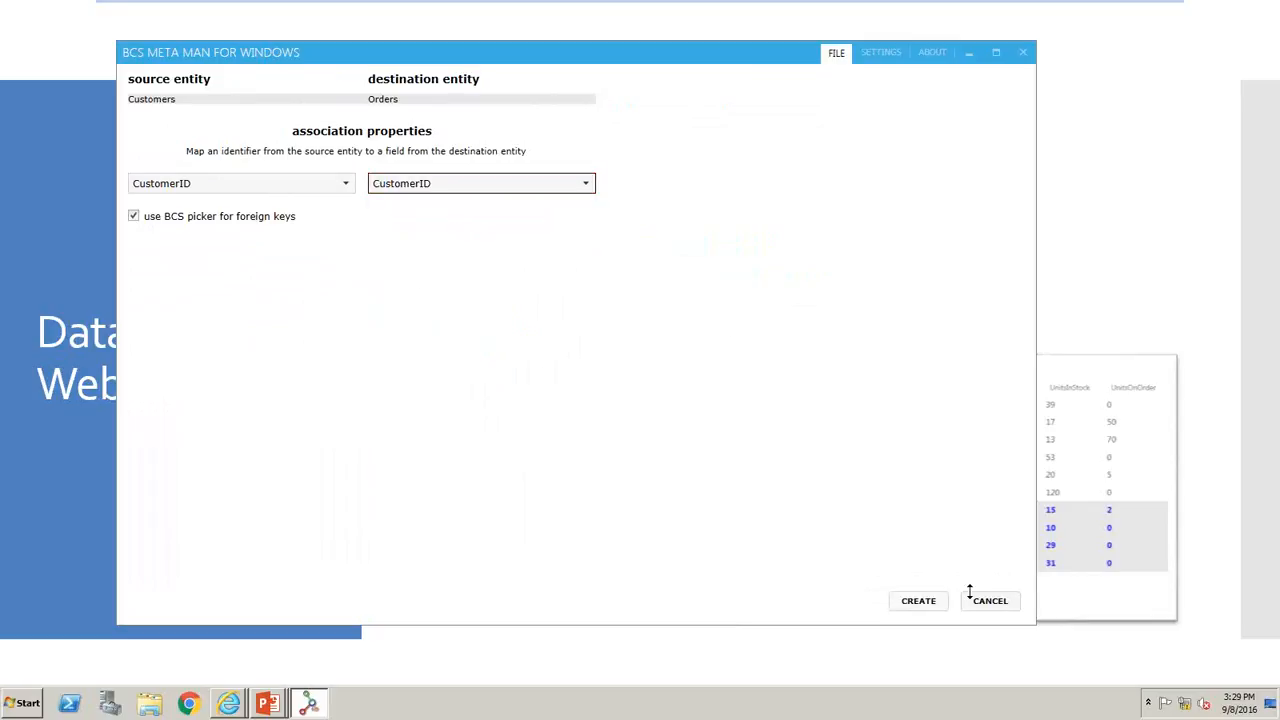
click(919, 602)
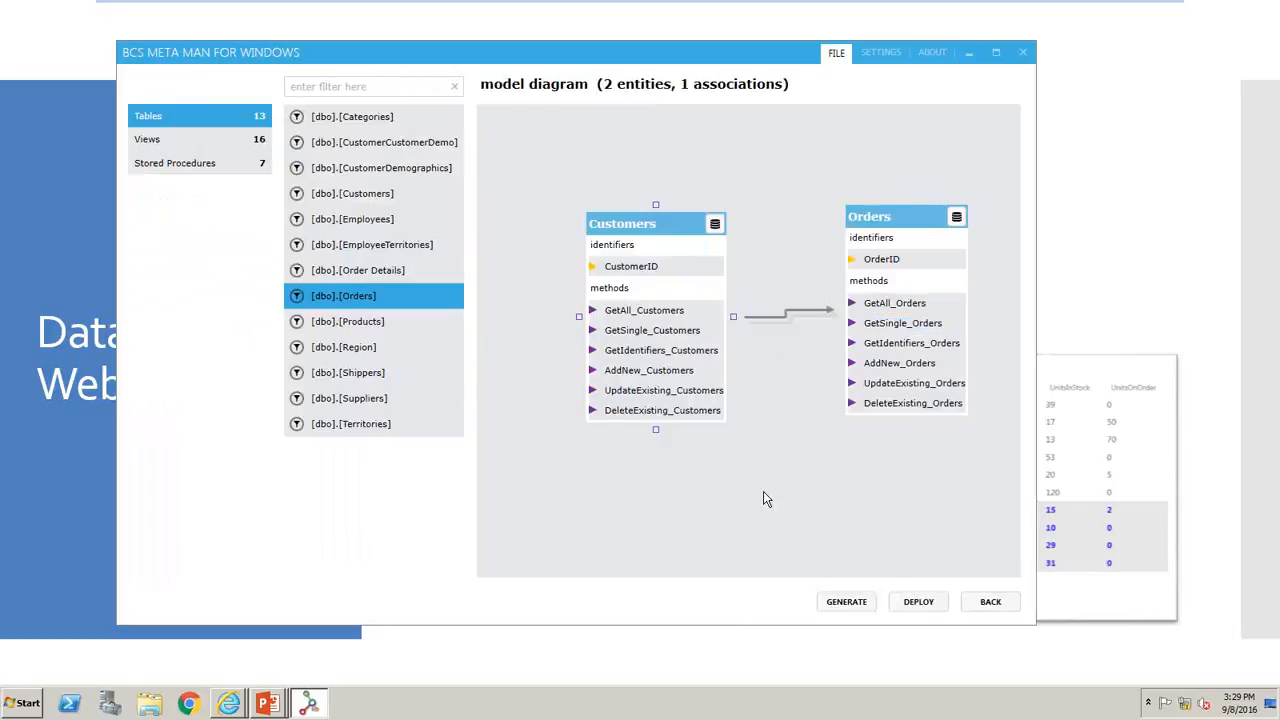
- Configure the Customers entity with CompanyName as the title column, keeping the office item type as Generic List
right_click(655, 247)
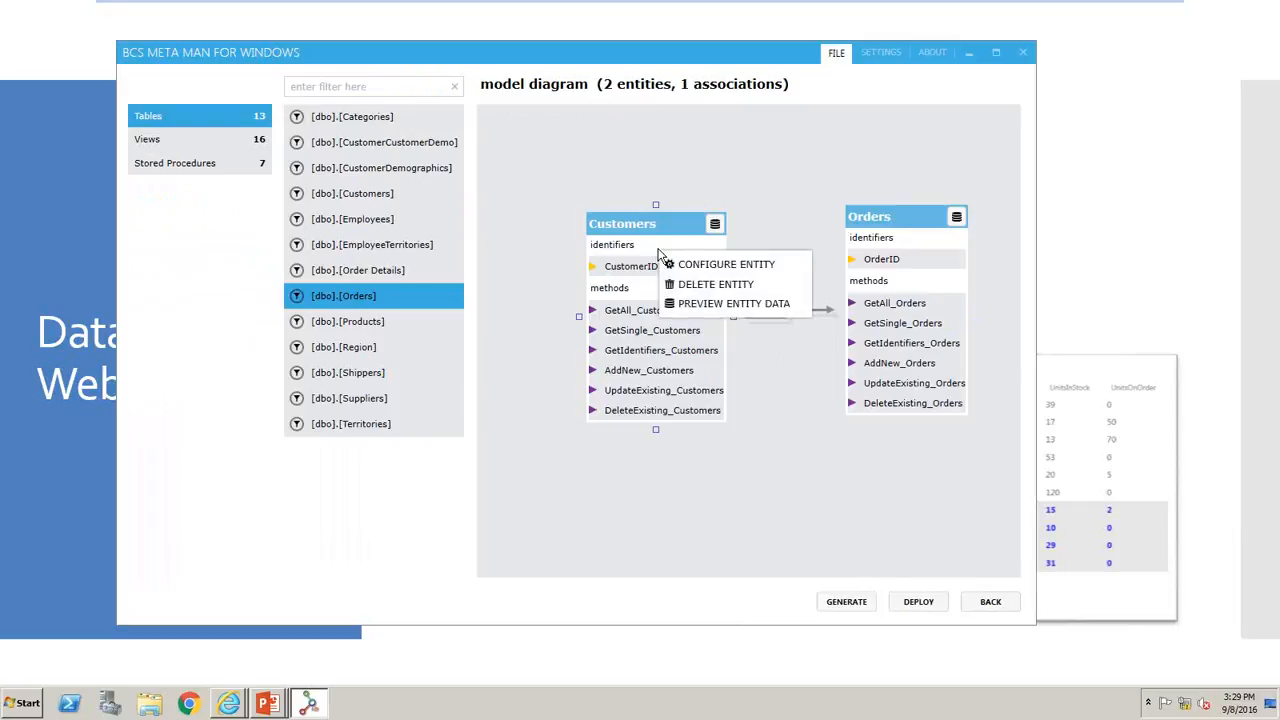
click(686, 270)
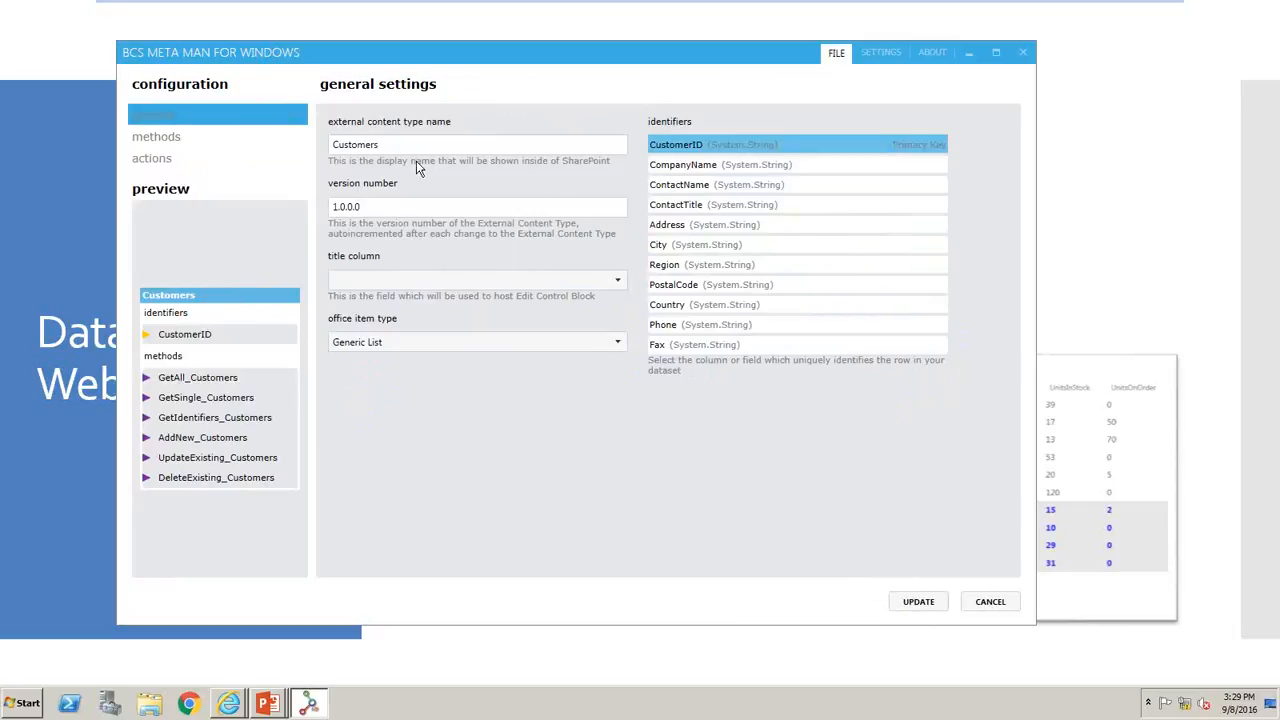
click(410, 282)
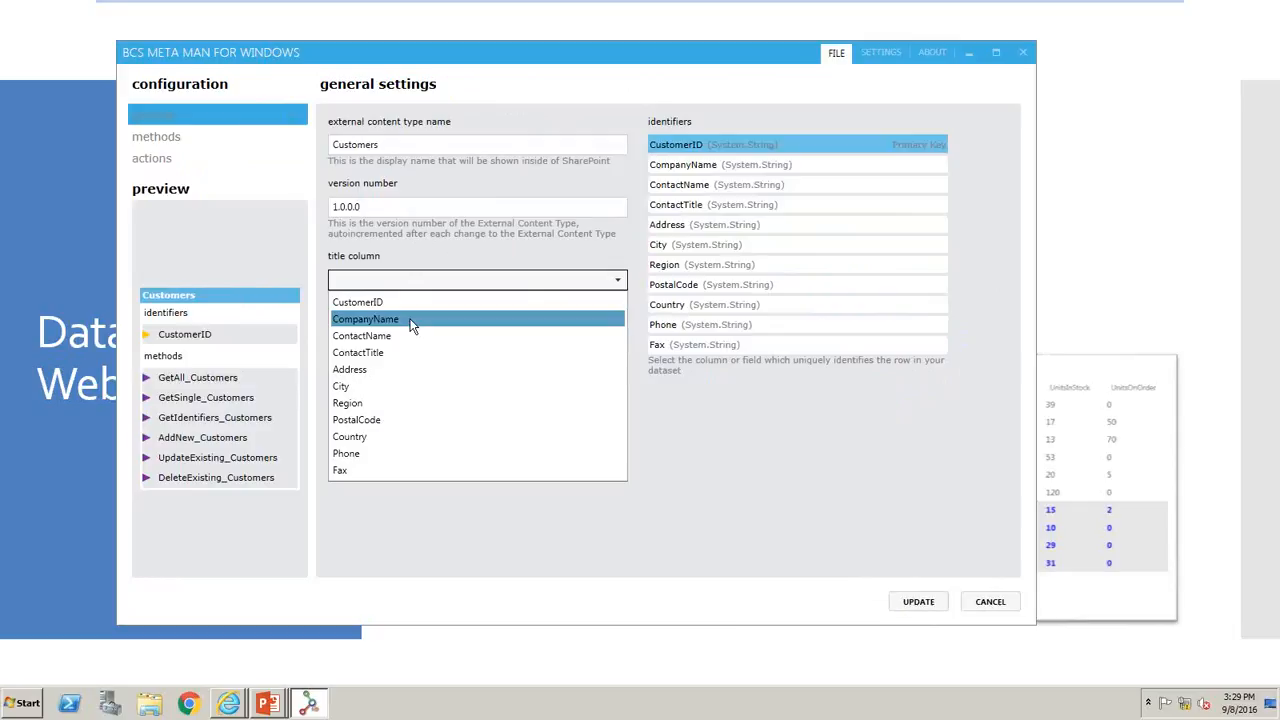
click(410, 320)
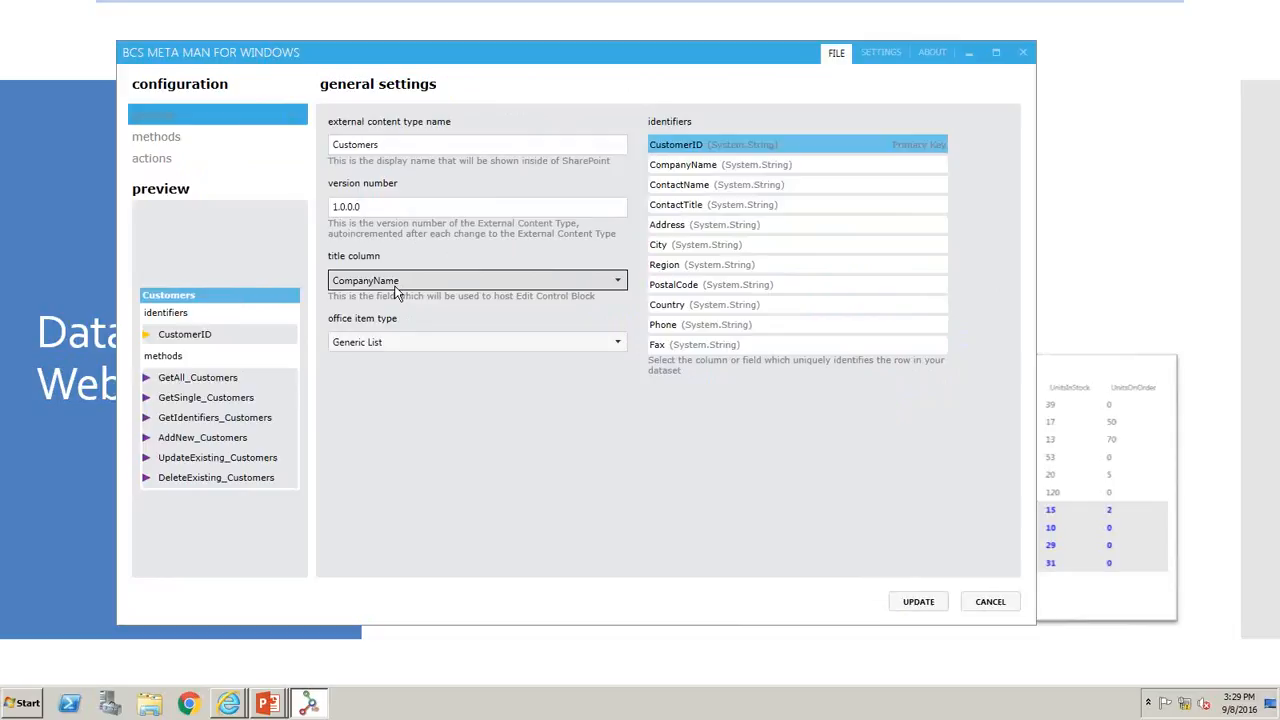
click(380, 342)
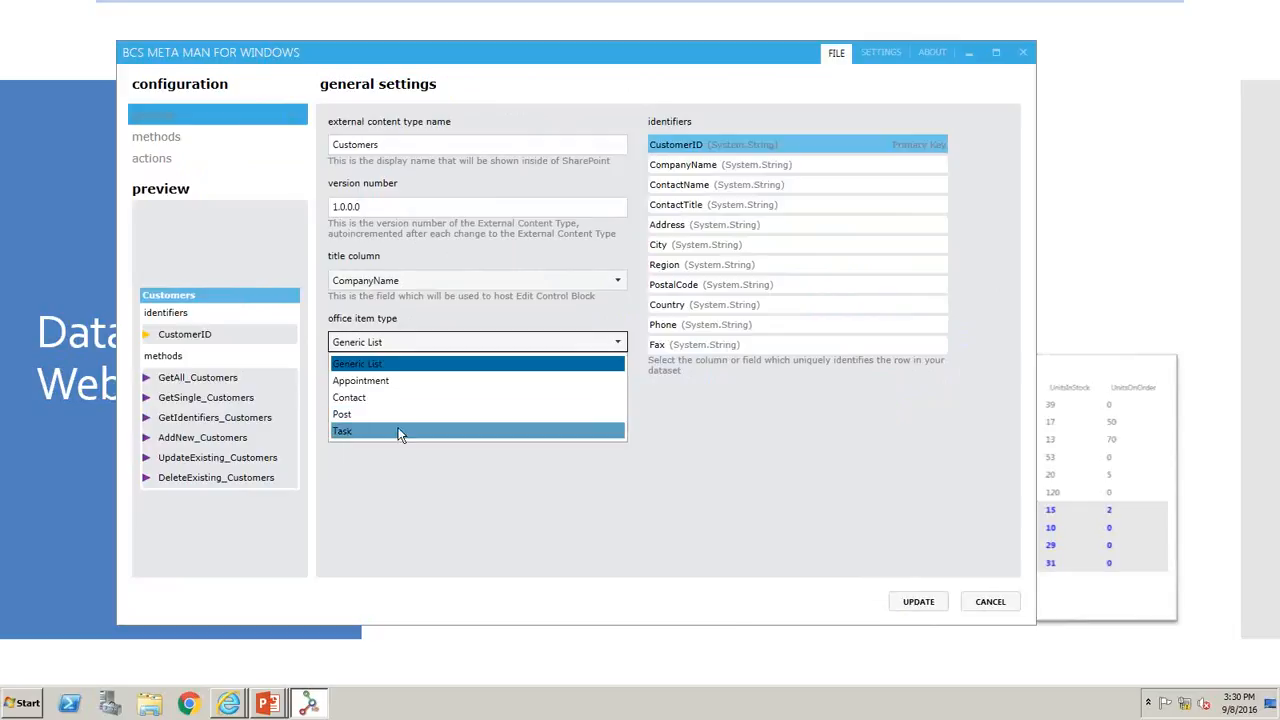
click(521, 477)
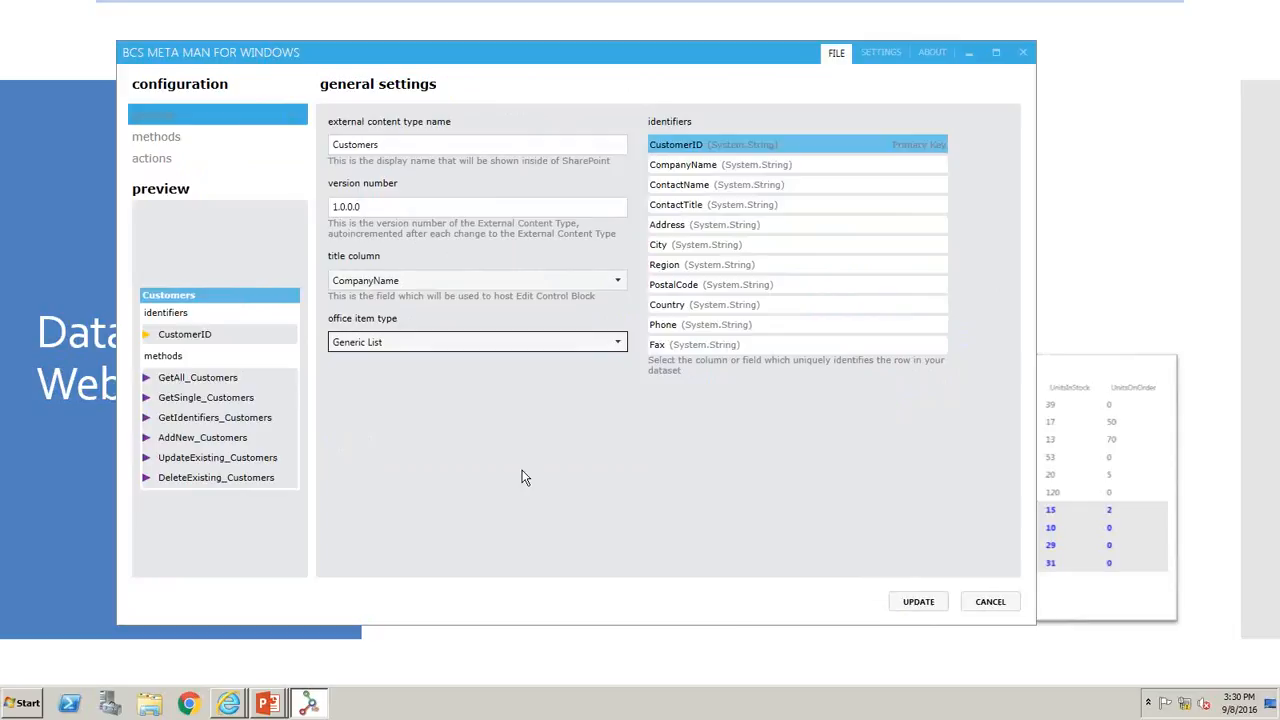
- Show the CompanyName field of the GetAll_Customers method in the picker and save the field
click(176, 138)
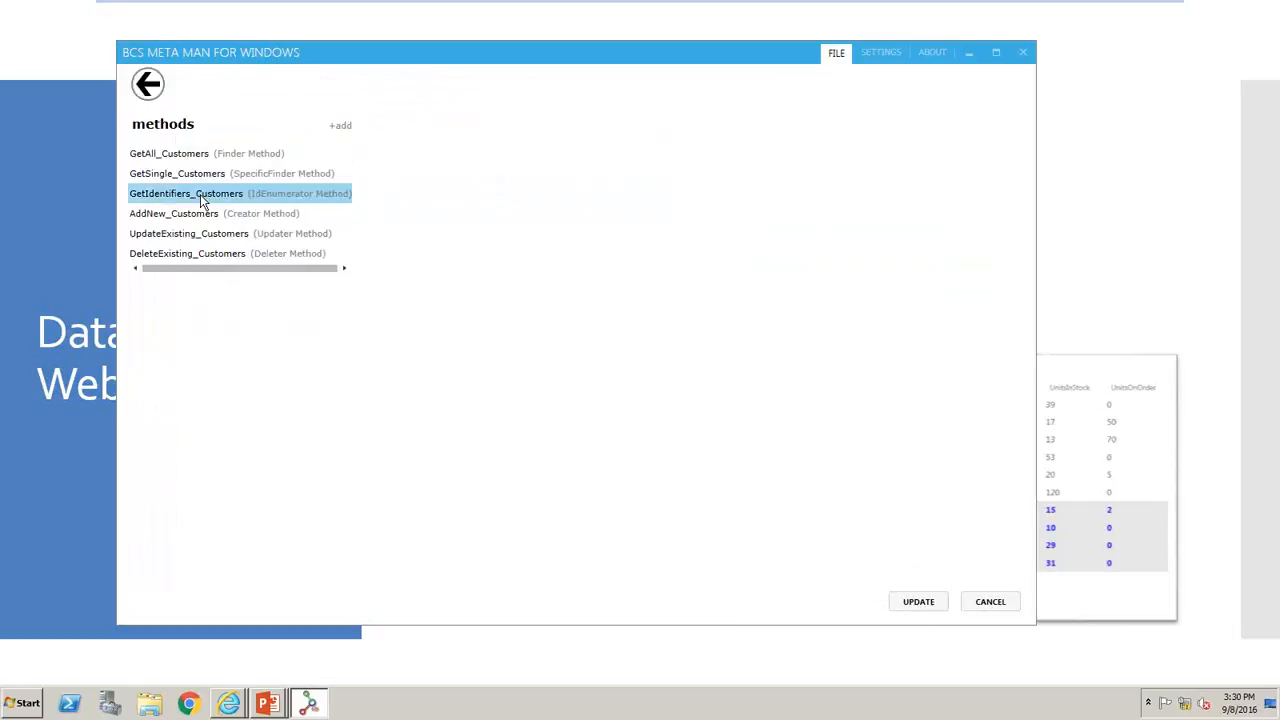
click(249, 162)
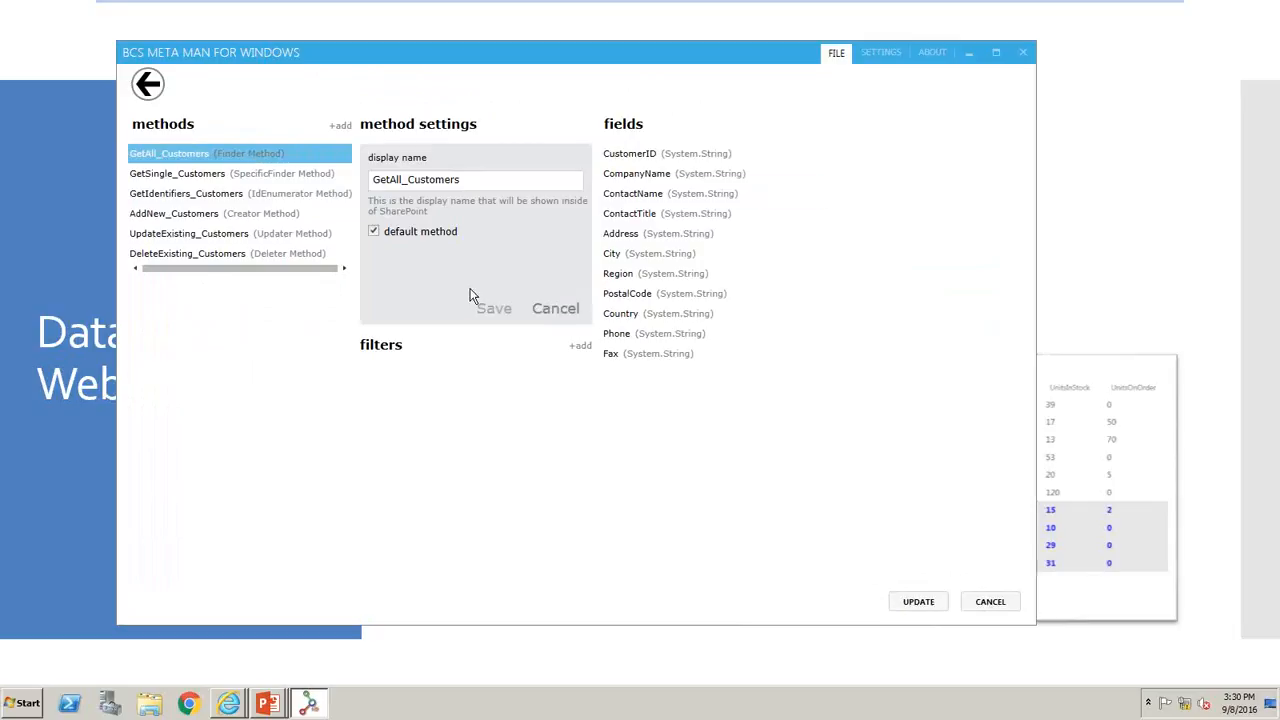
click(697, 178)
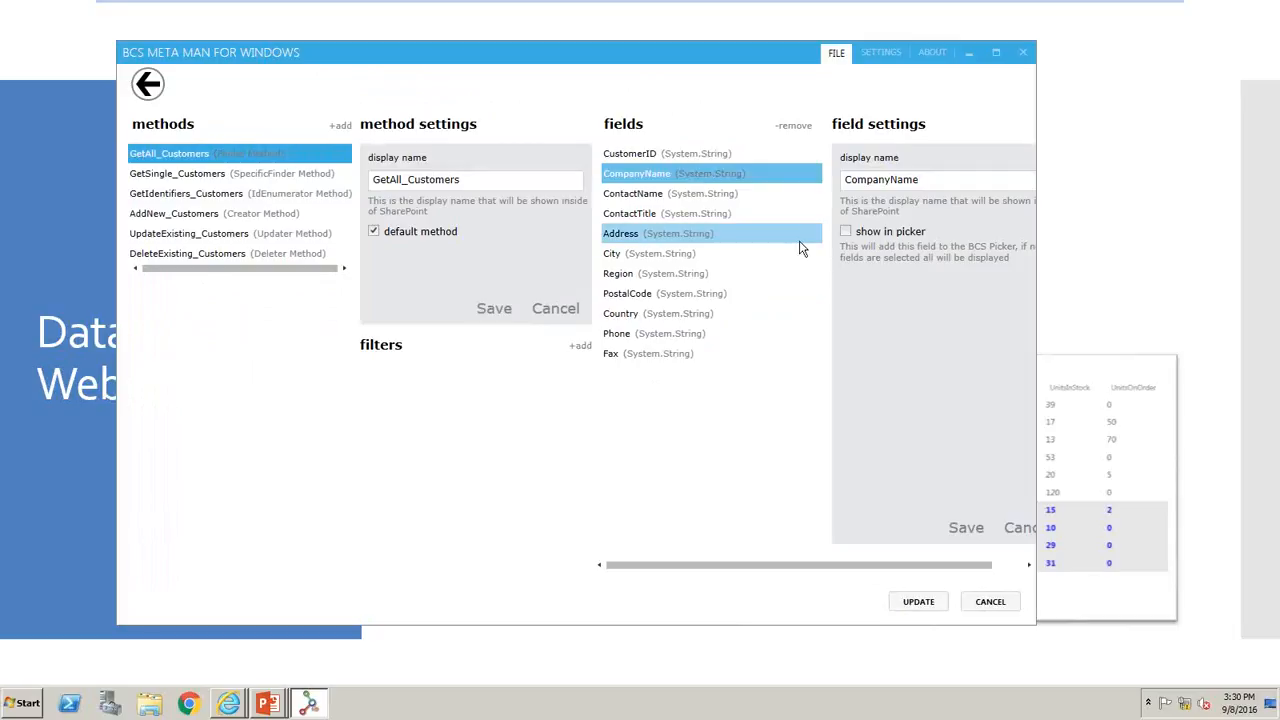
click(845, 232)
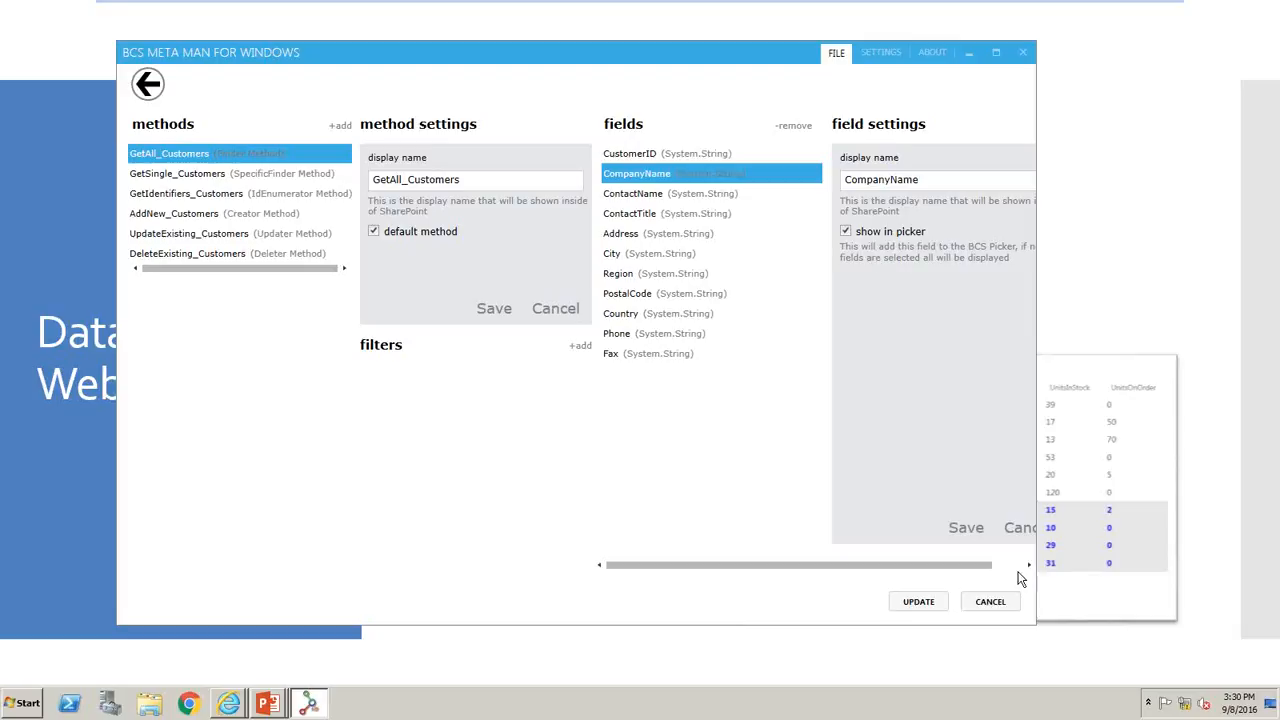
click(972, 529)
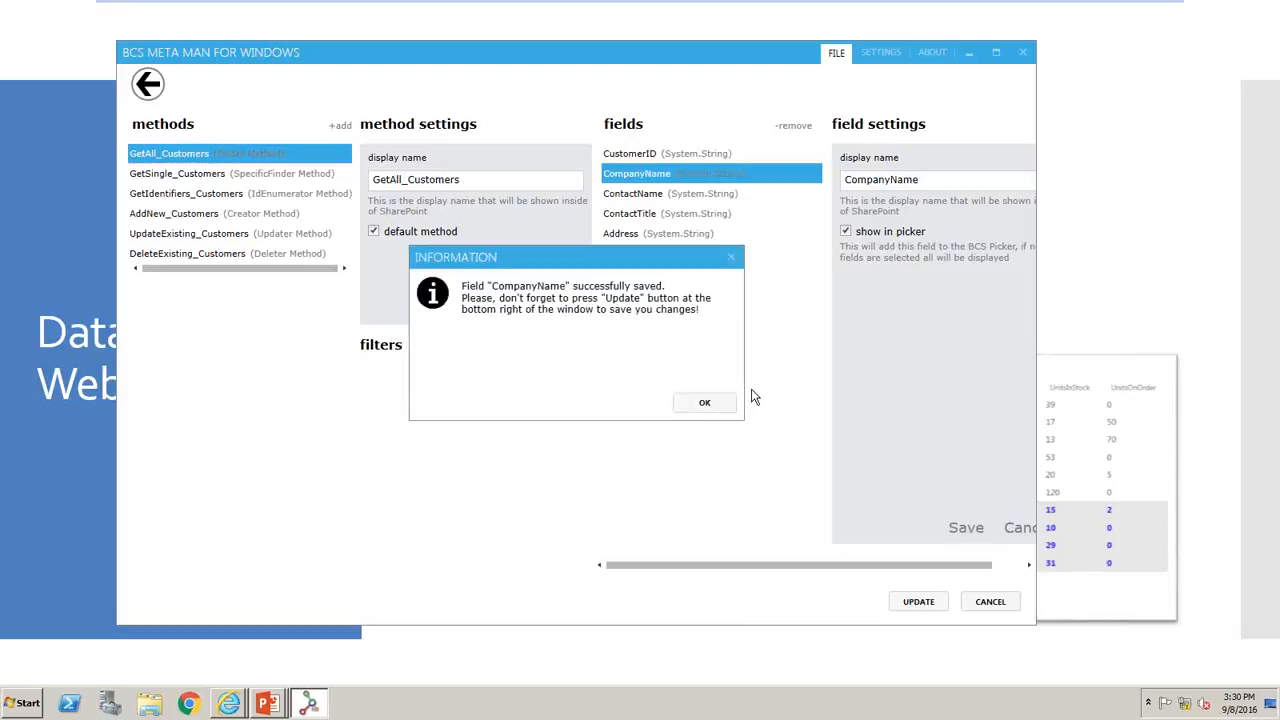
click(710, 402)
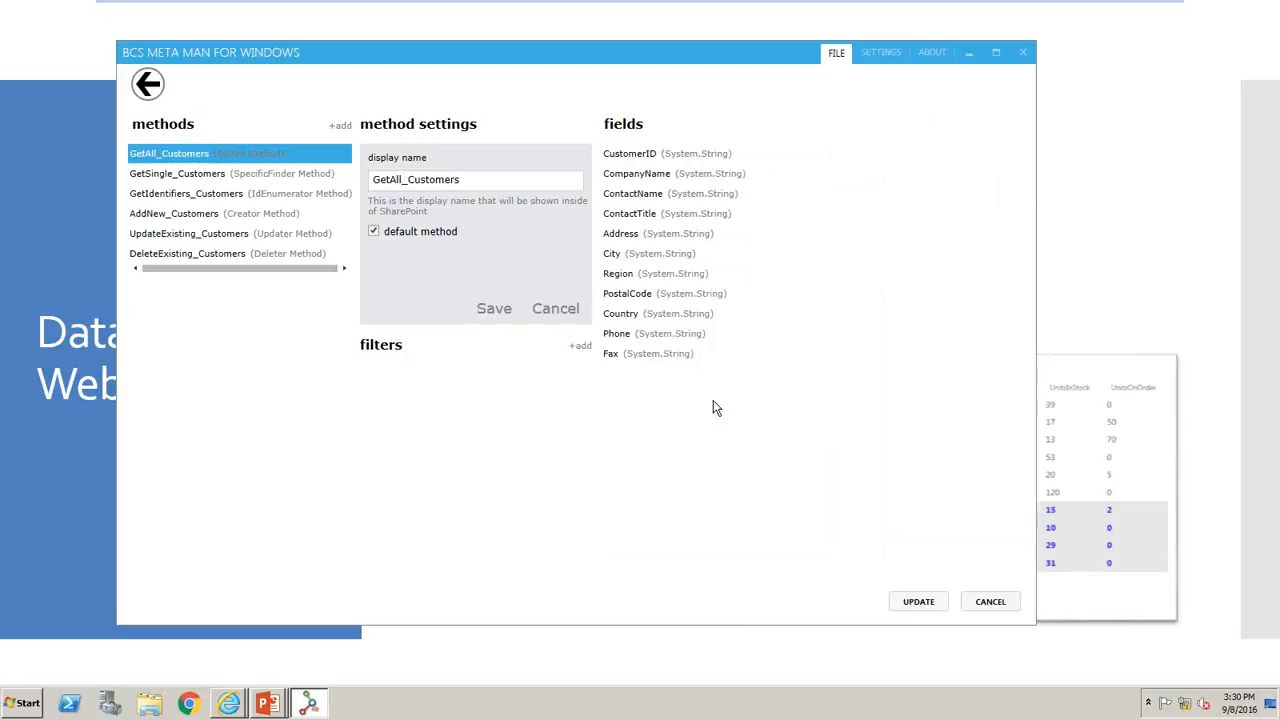
- Show the City field of the GetAll_Customers method in the picker and save the field
click(673, 254)
click(846, 231)
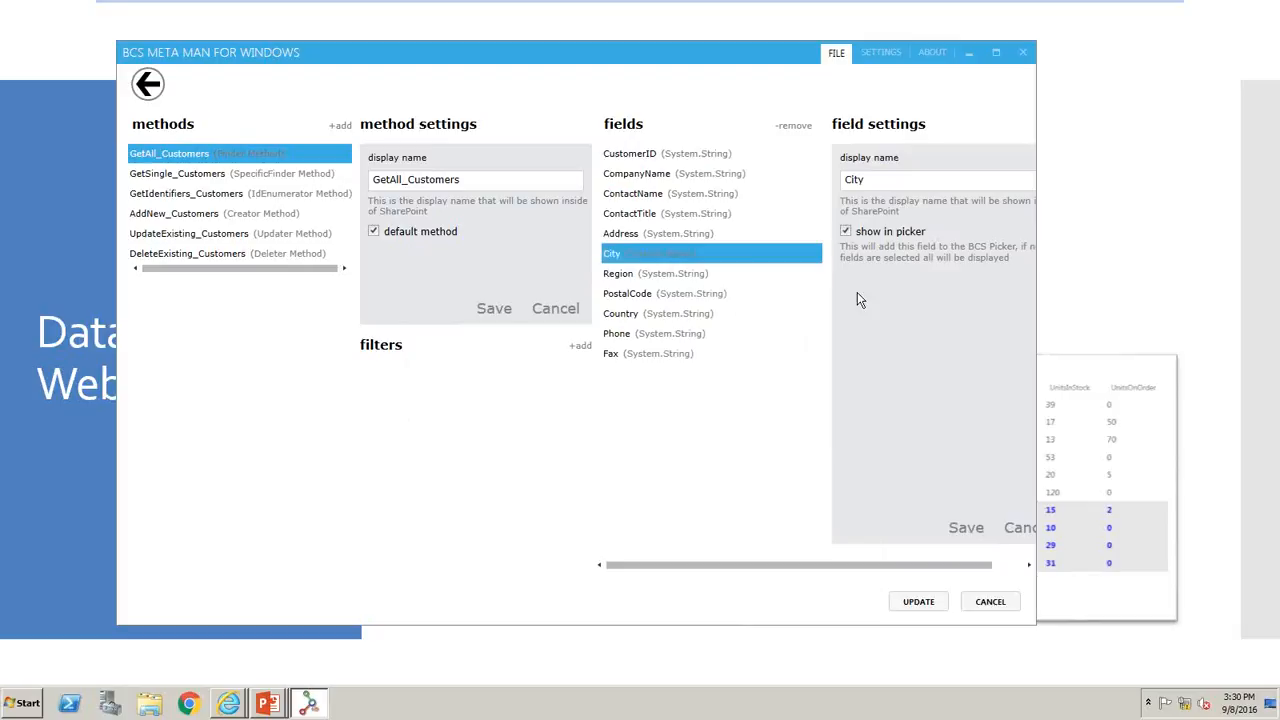
click(966, 527)
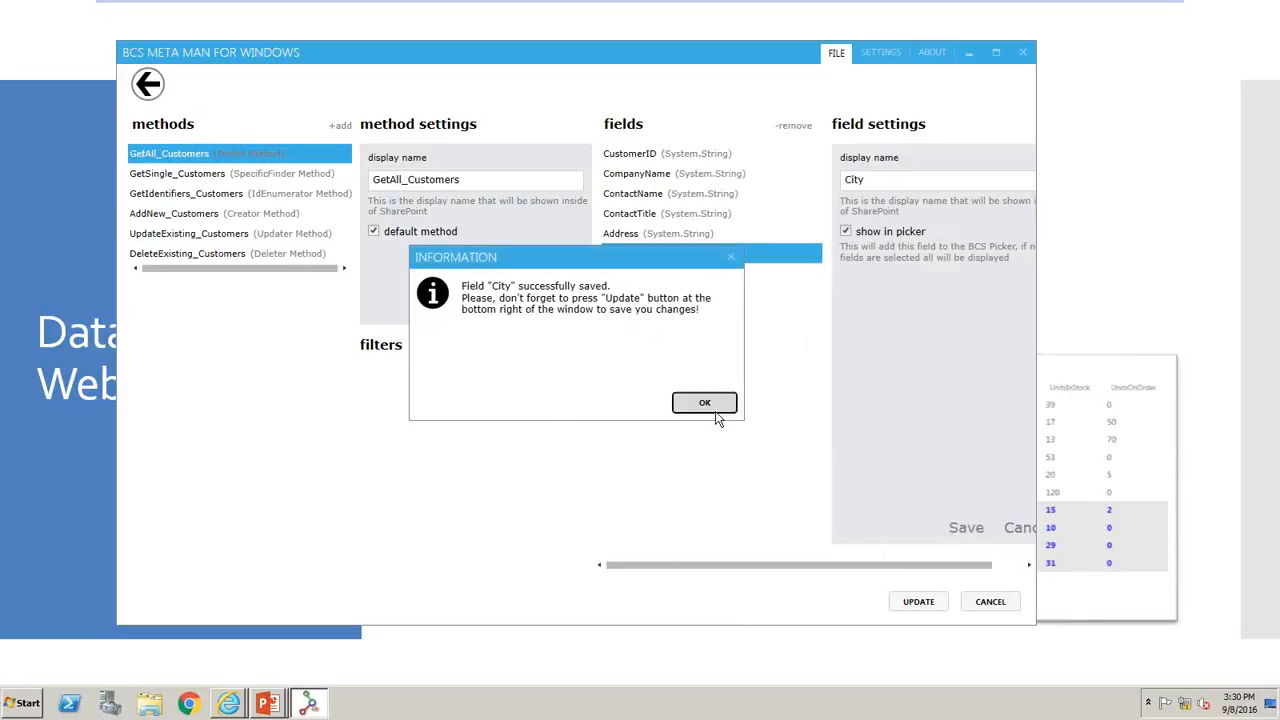
click(705, 402)
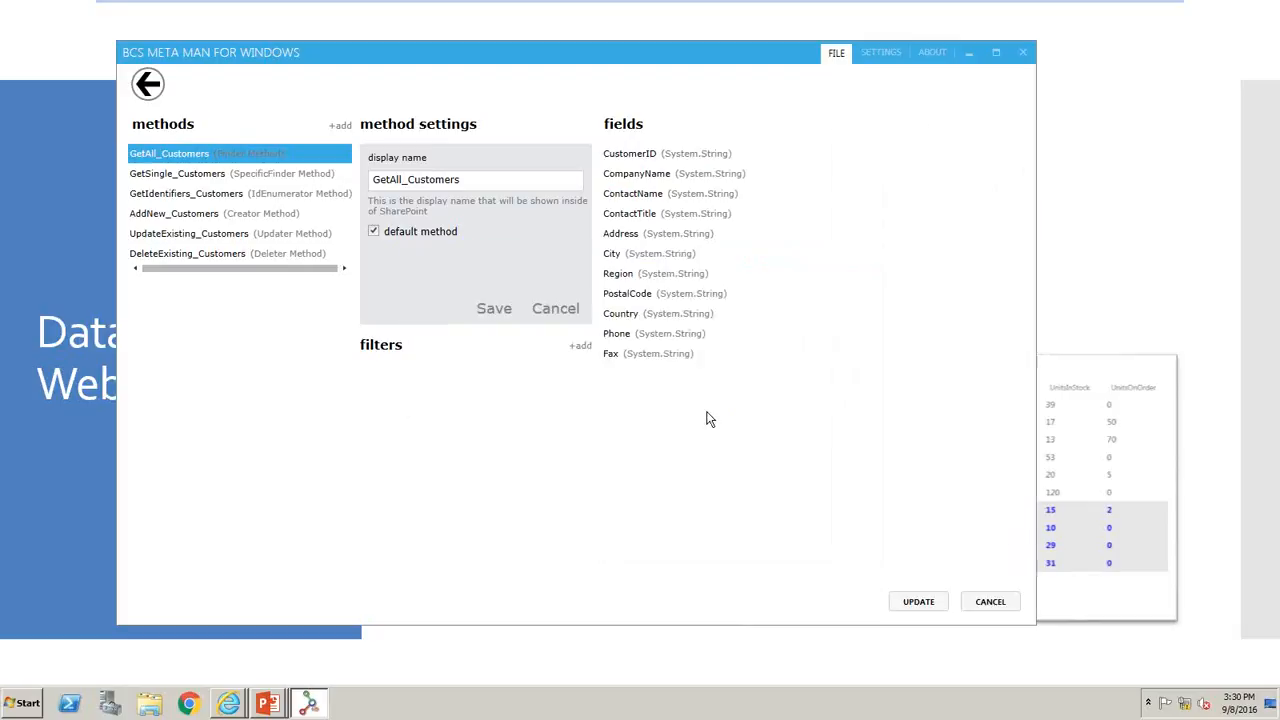
- Add a filter named Limit to the GetAll_Customers method, with type Limit, field CustomerID and default value 1000, and save it
click(579, 346)
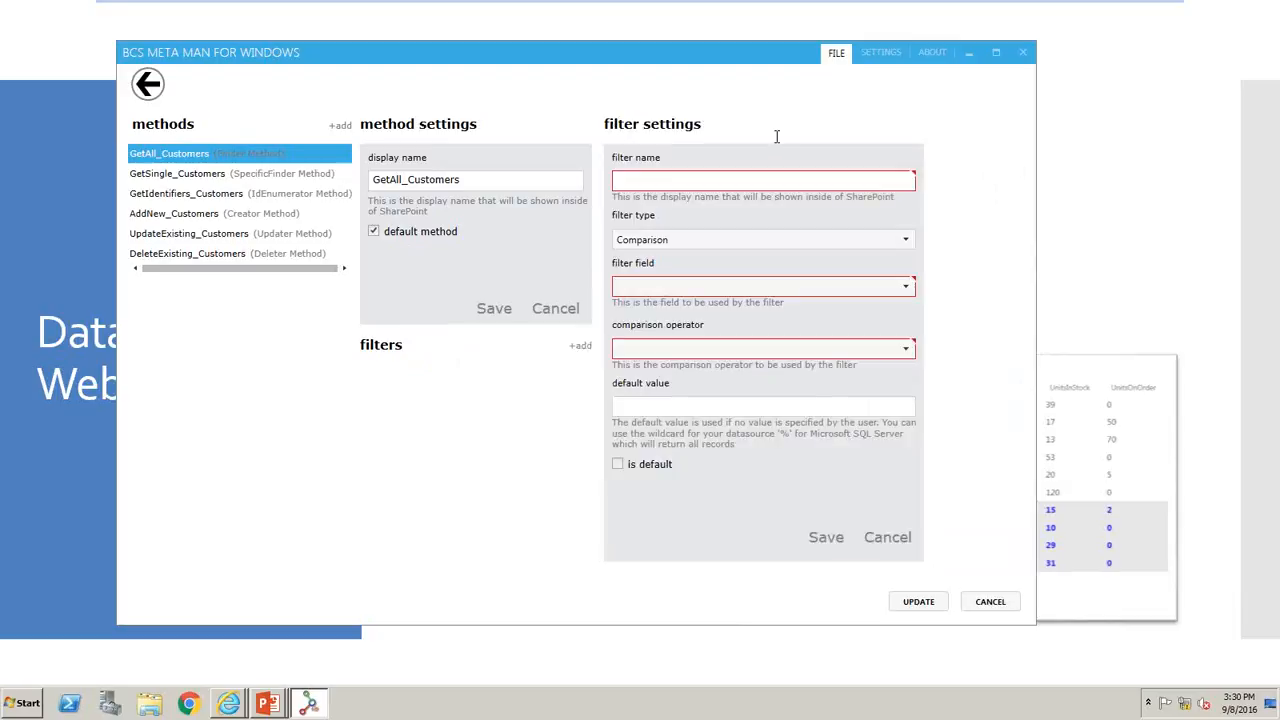
click(762, 181)
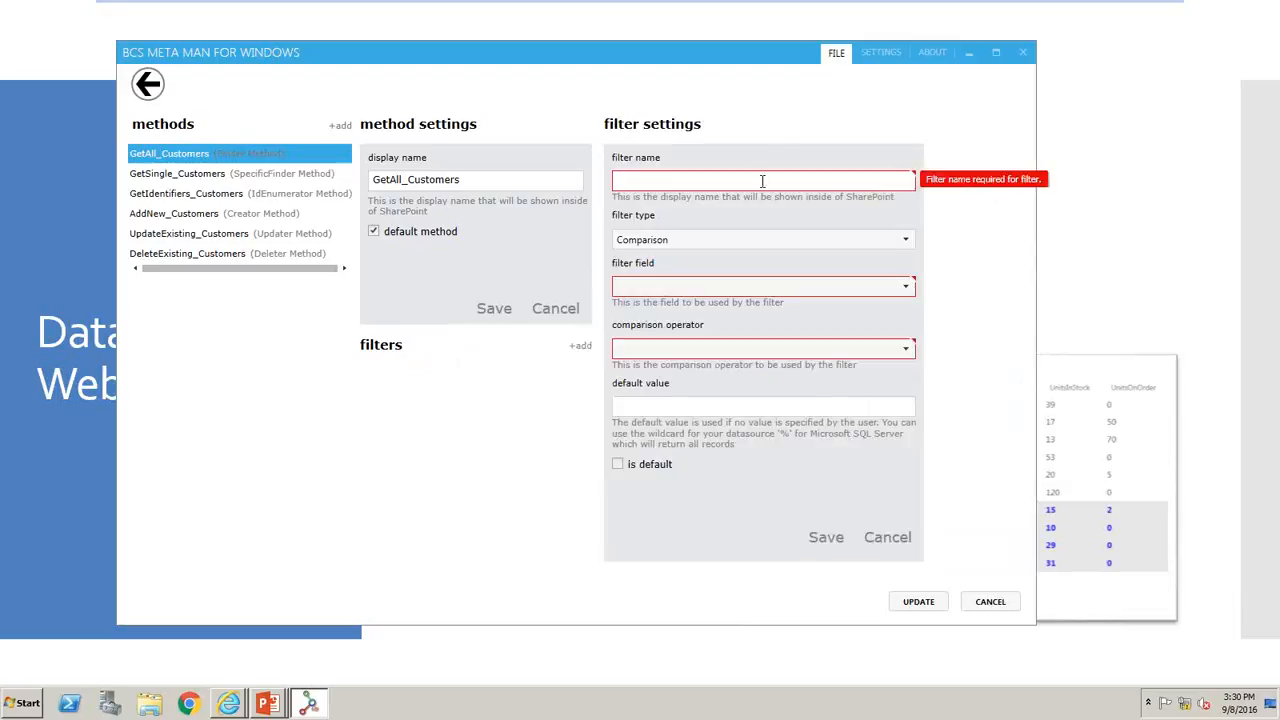
click(724, 243)
click(689, 289)
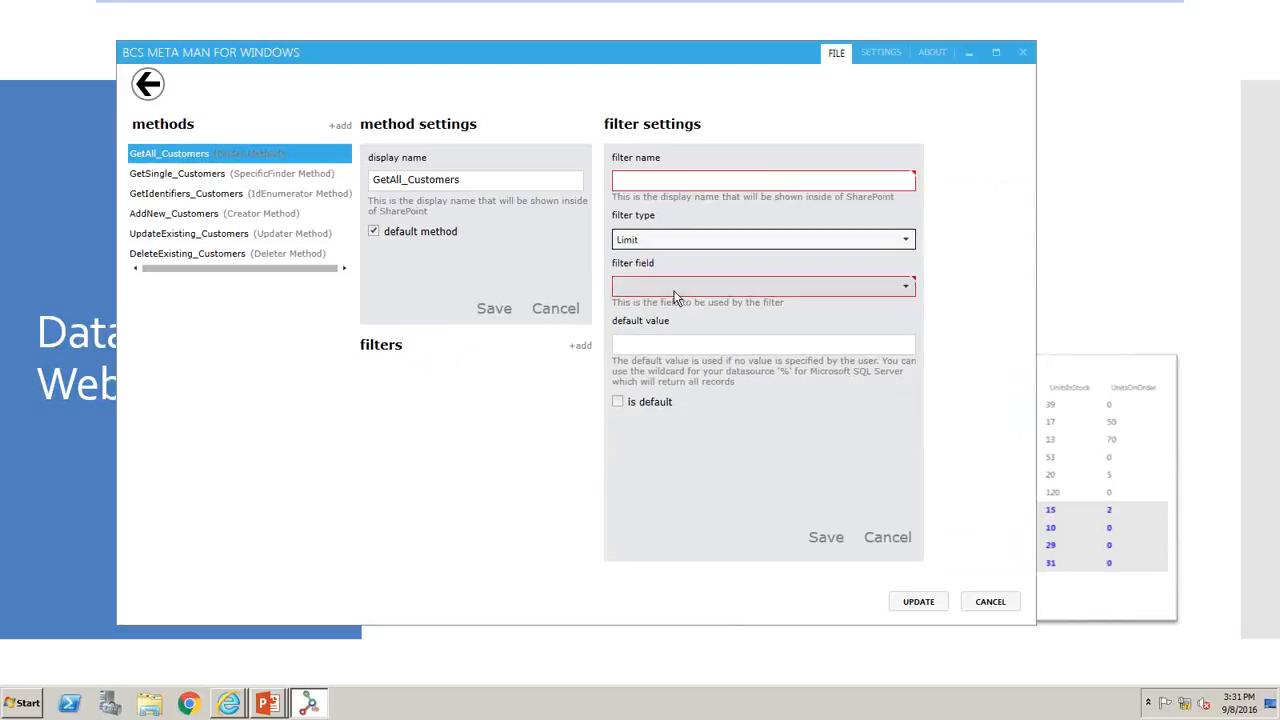
click(683, 290)
click(676, 325)
click(690, 289)
click(686, 308)
click(682, 338)
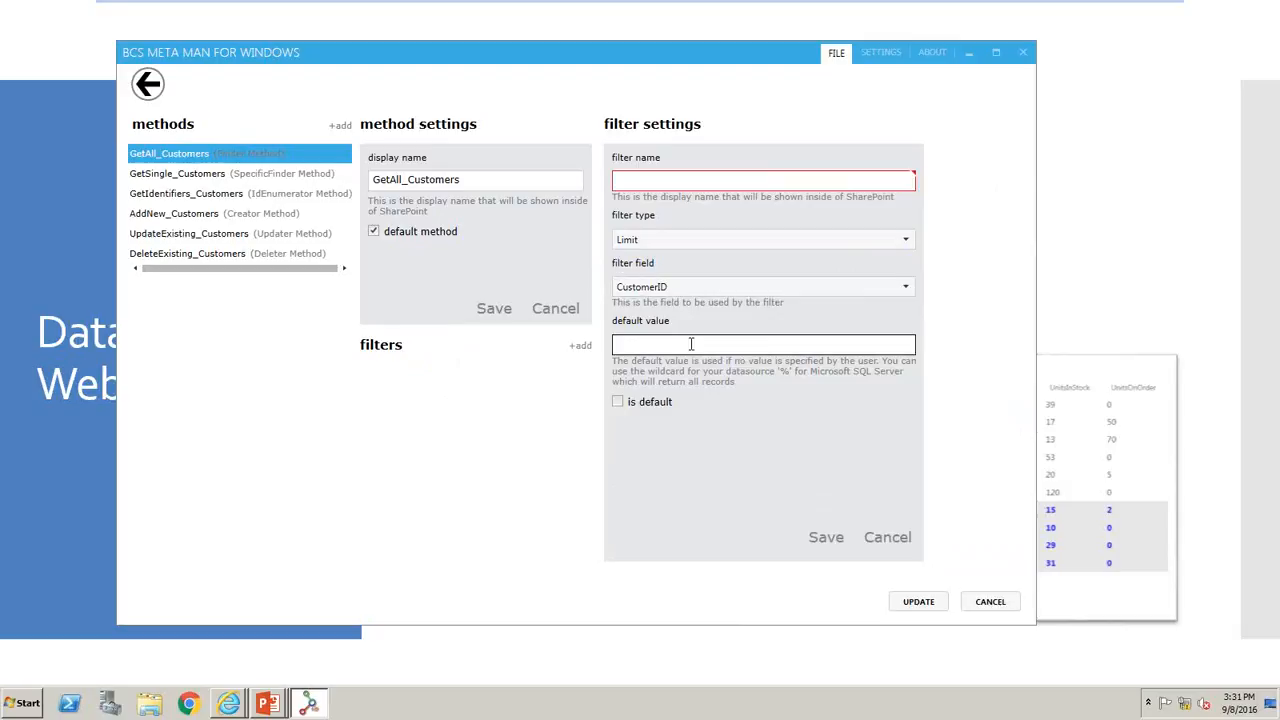
text(1000)
click(737, 185)
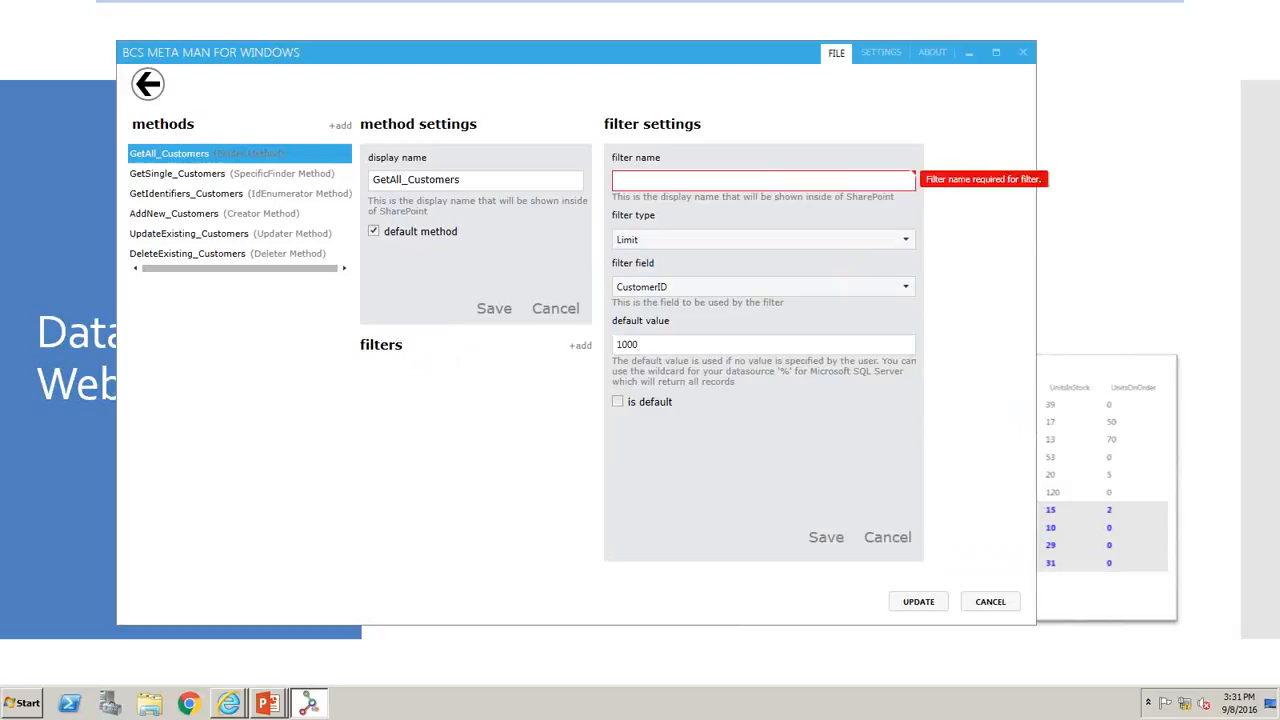
text(Limit)
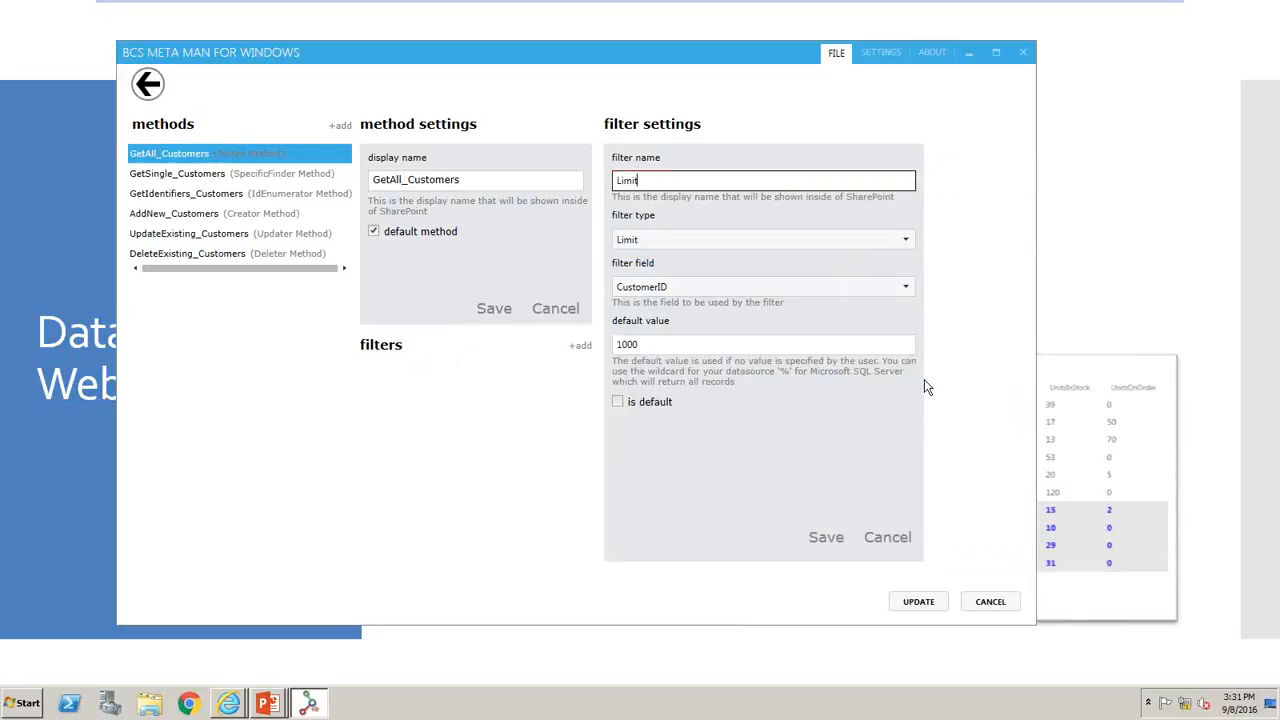
click(846, 537)
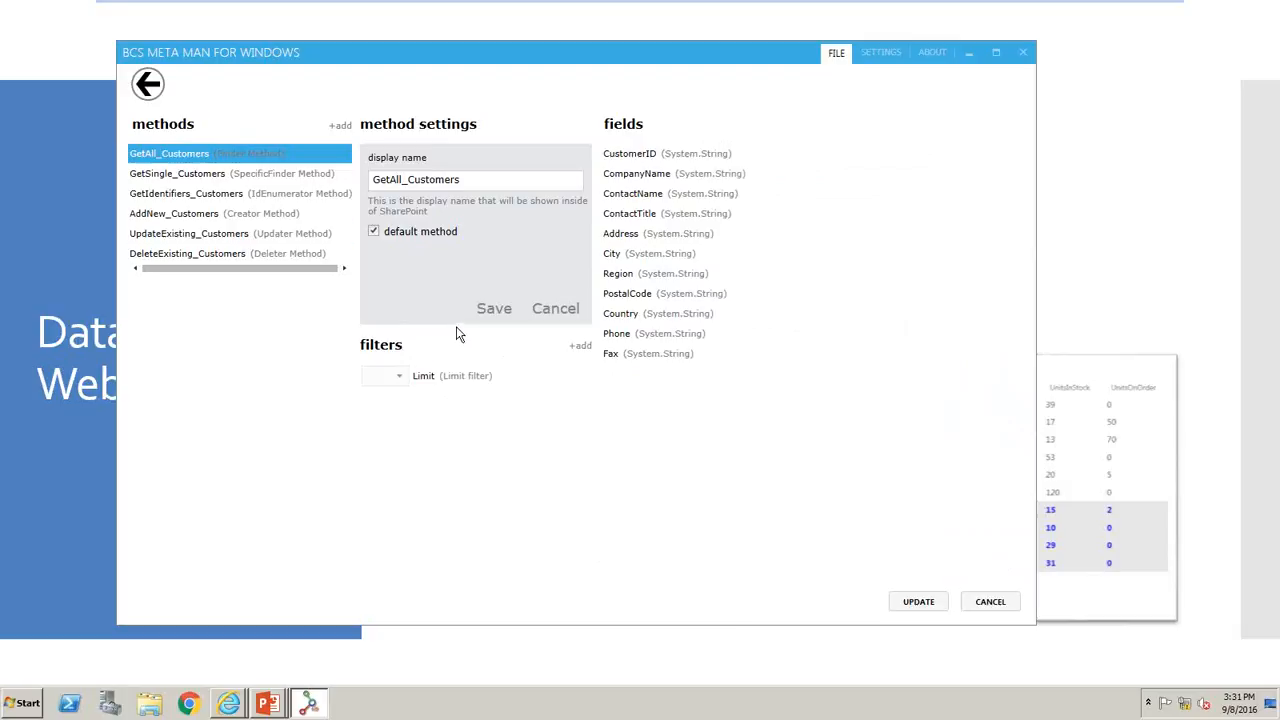
- Add a new Finder method named German_Customers to the Customers entity and save it
click(339, 127)
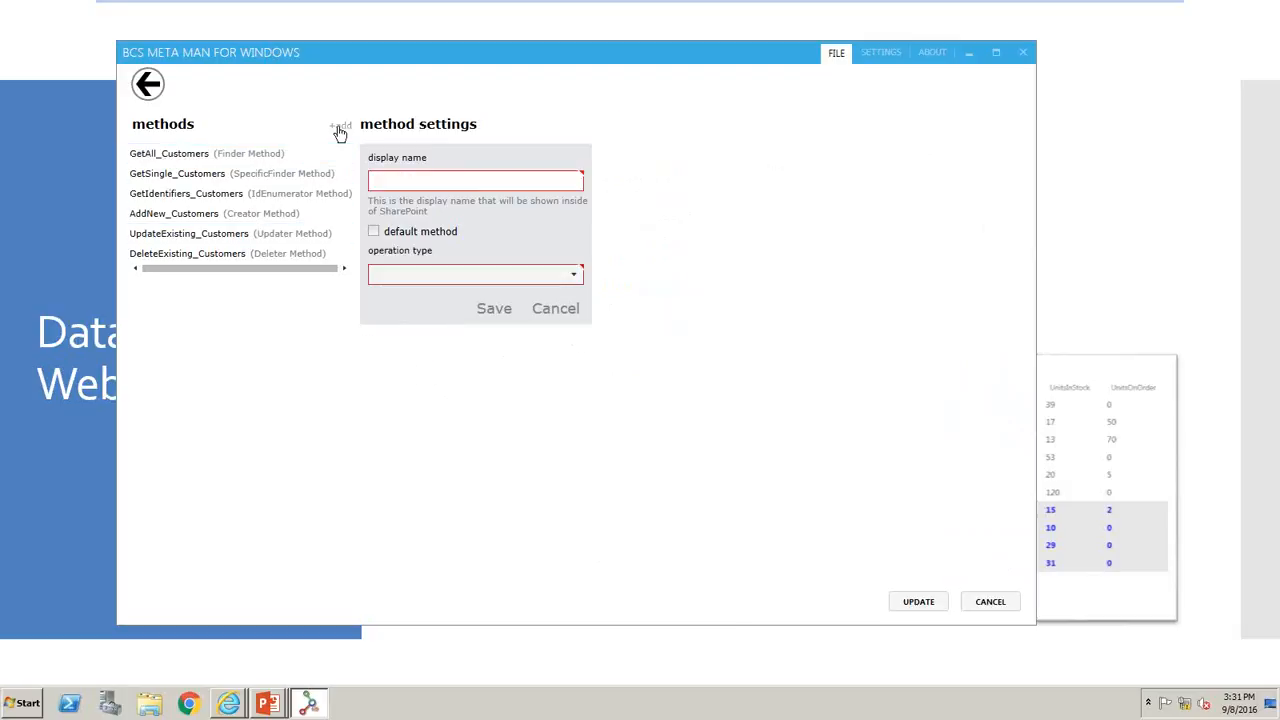
click(397, 276)
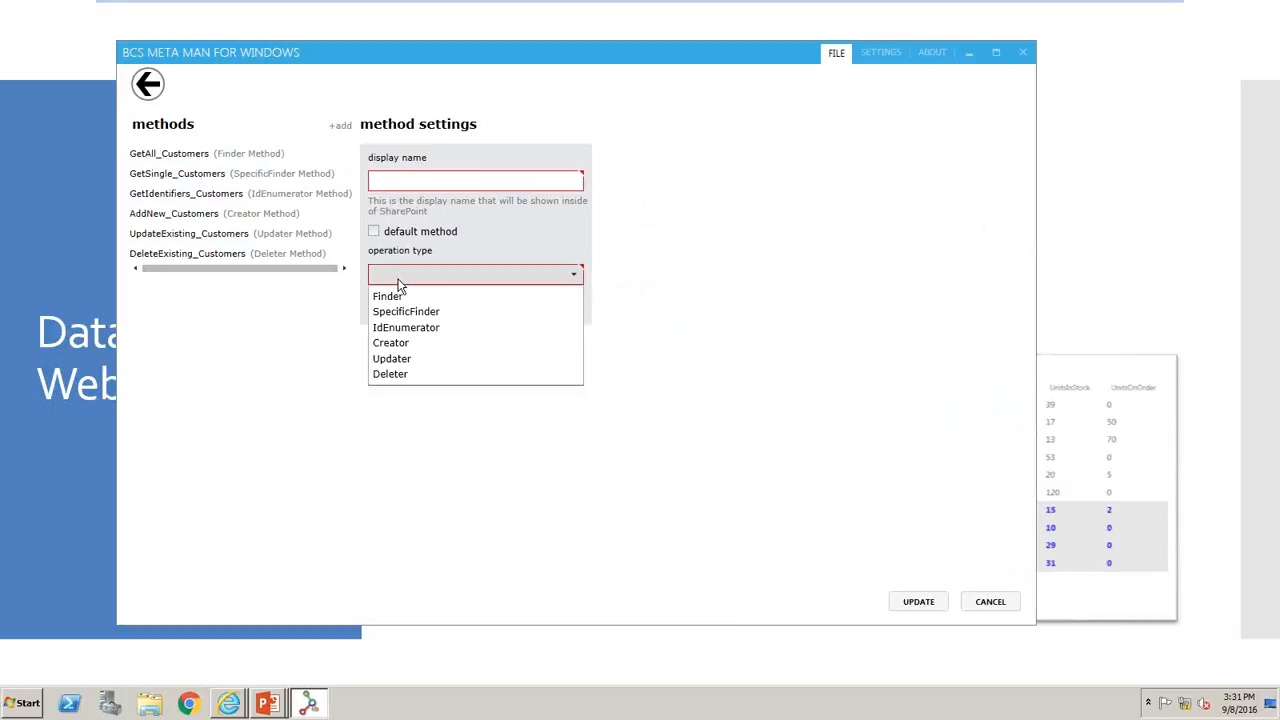
click(400, 289)
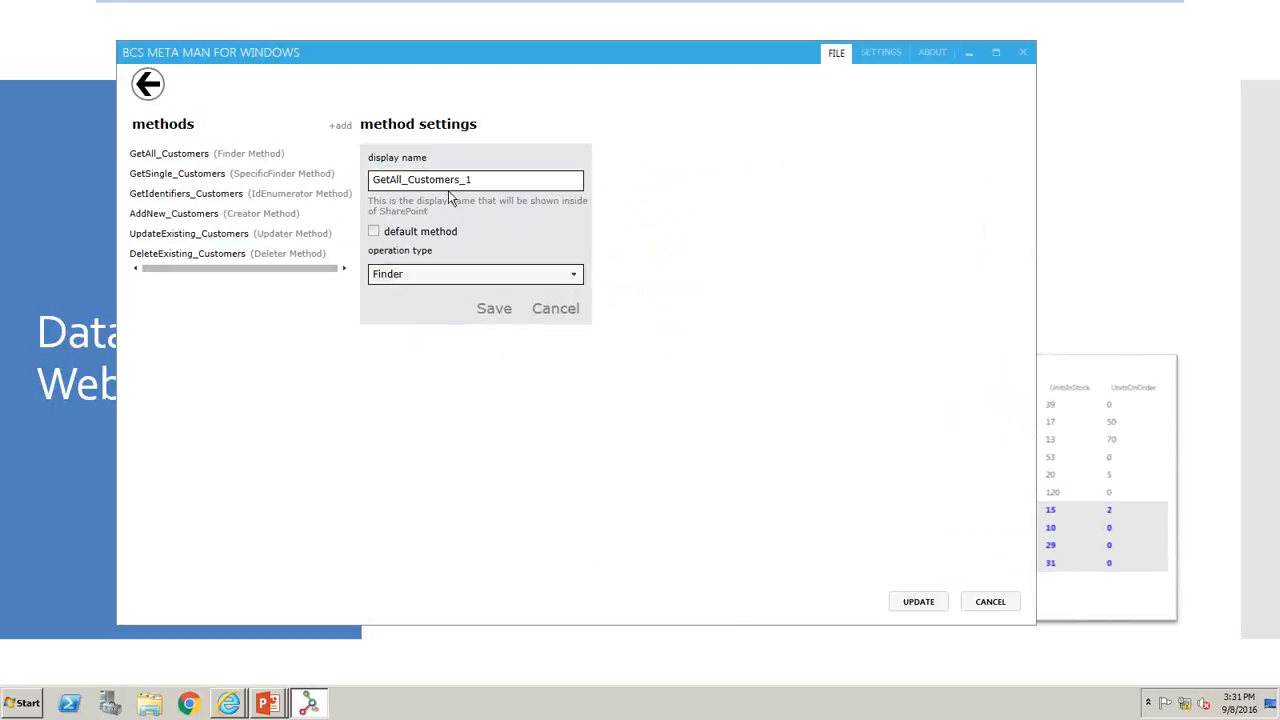
double_click(480, 179)
text(Ge)
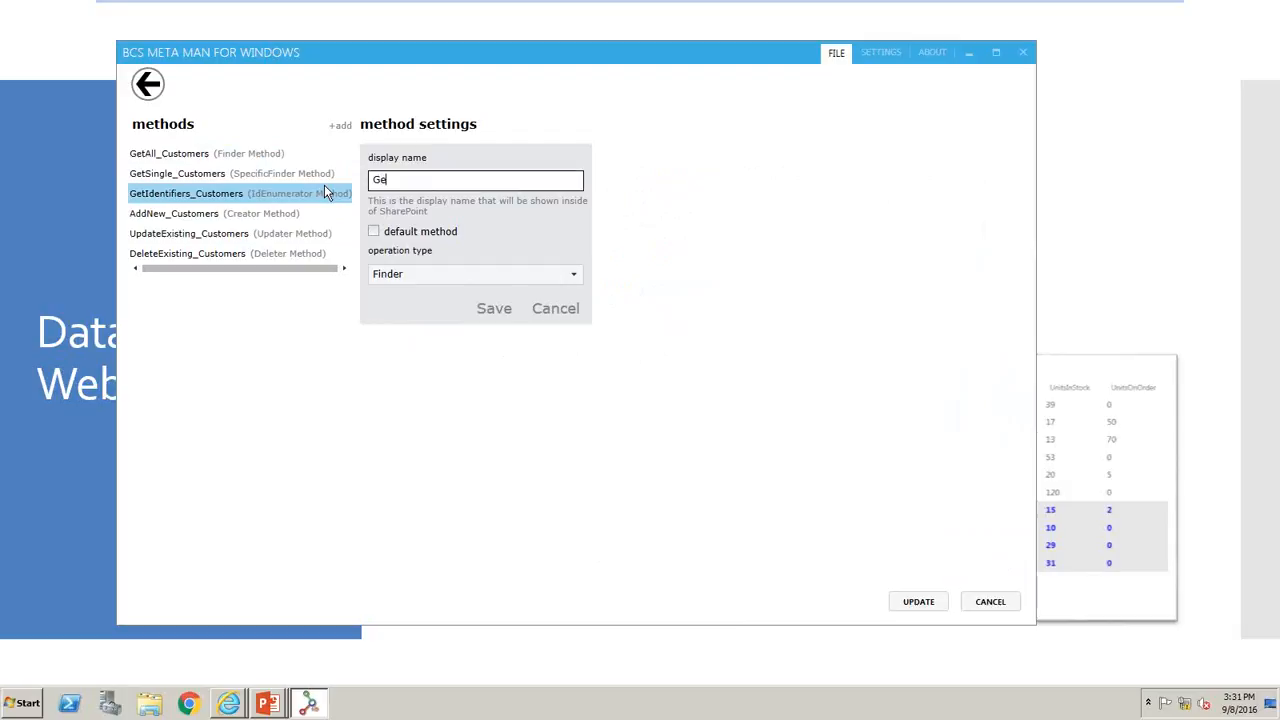
text(rman_Customers)
click(499, 314)
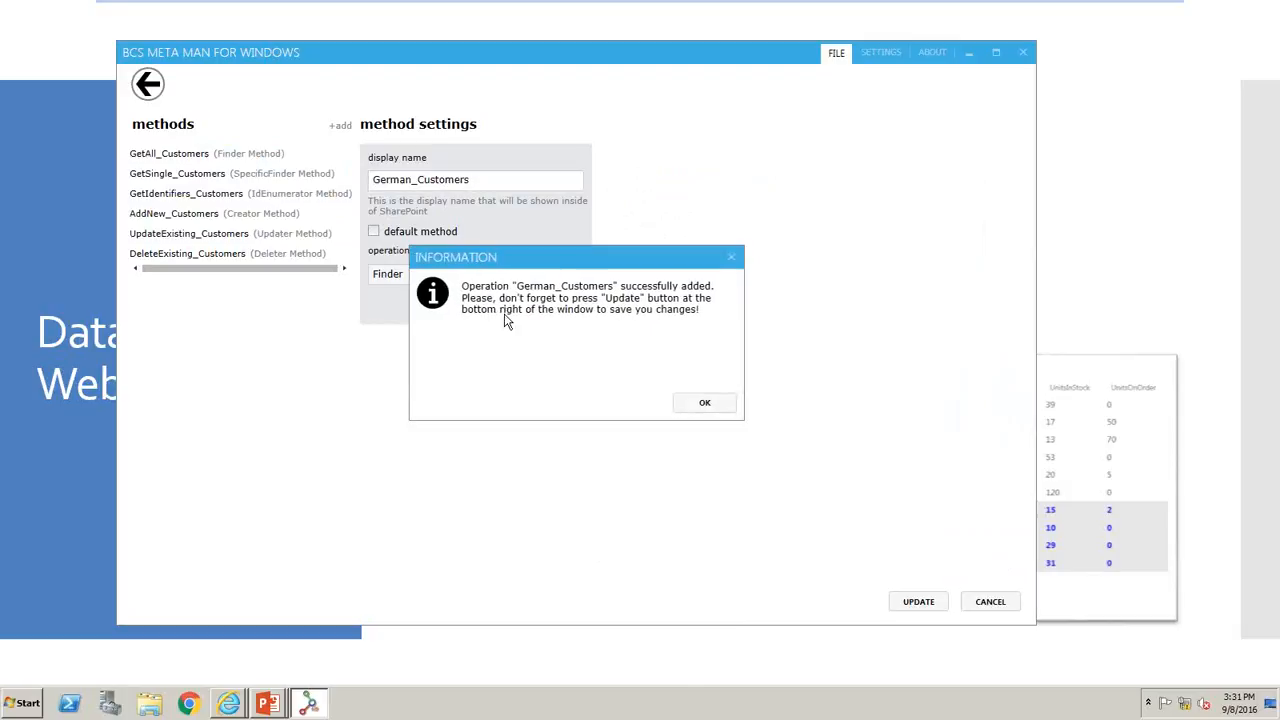
click(704, 402)
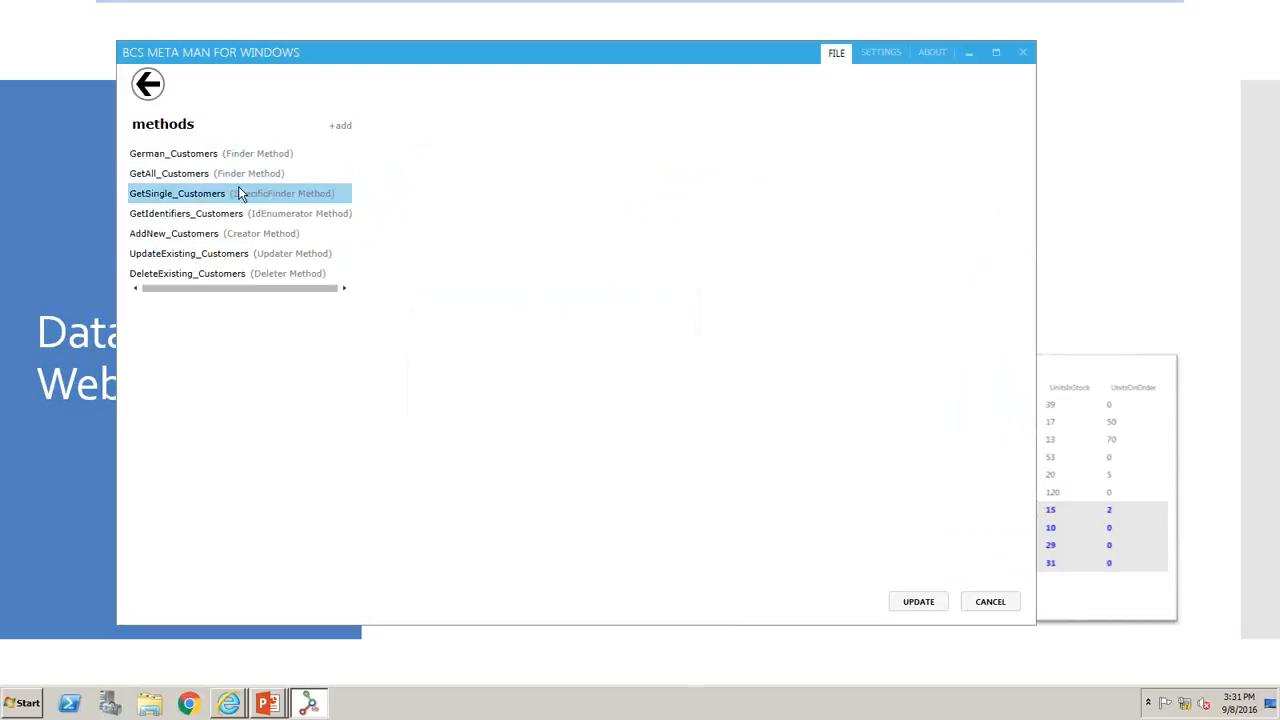
- Start a Comparison filter named Customers_Germany for the German_Customers method
click(228, 156)
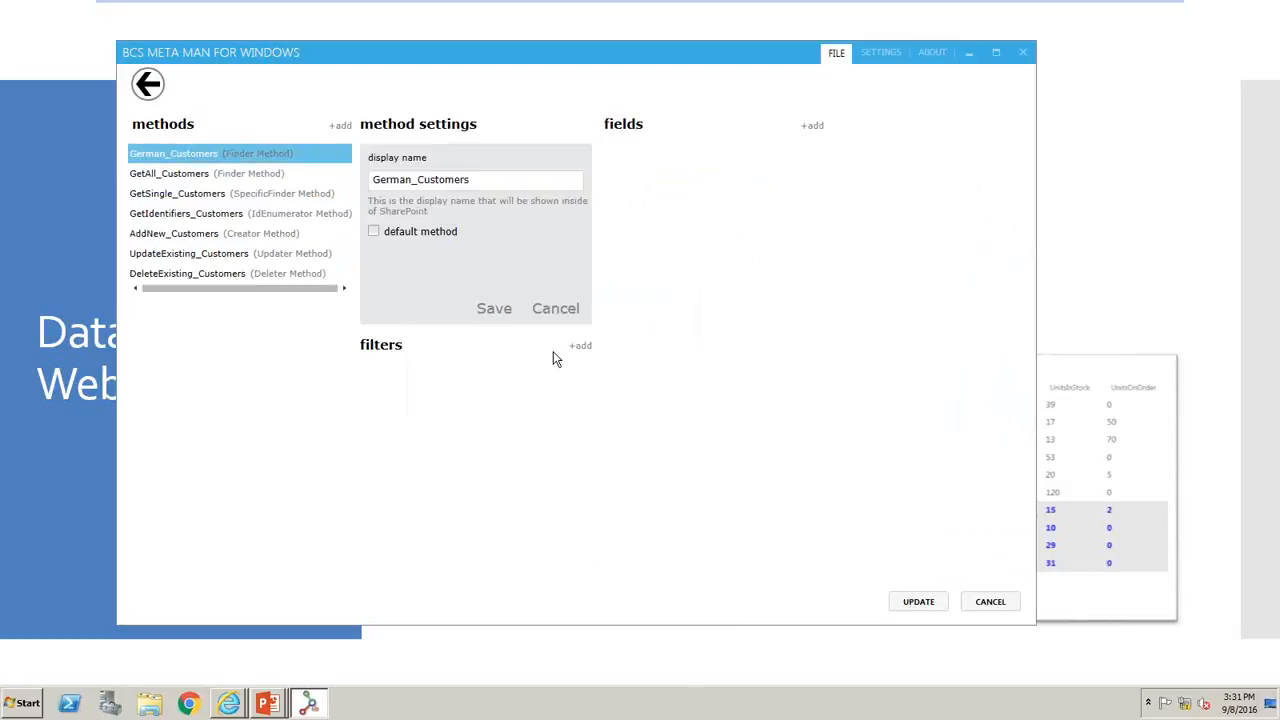
click(580, 349)
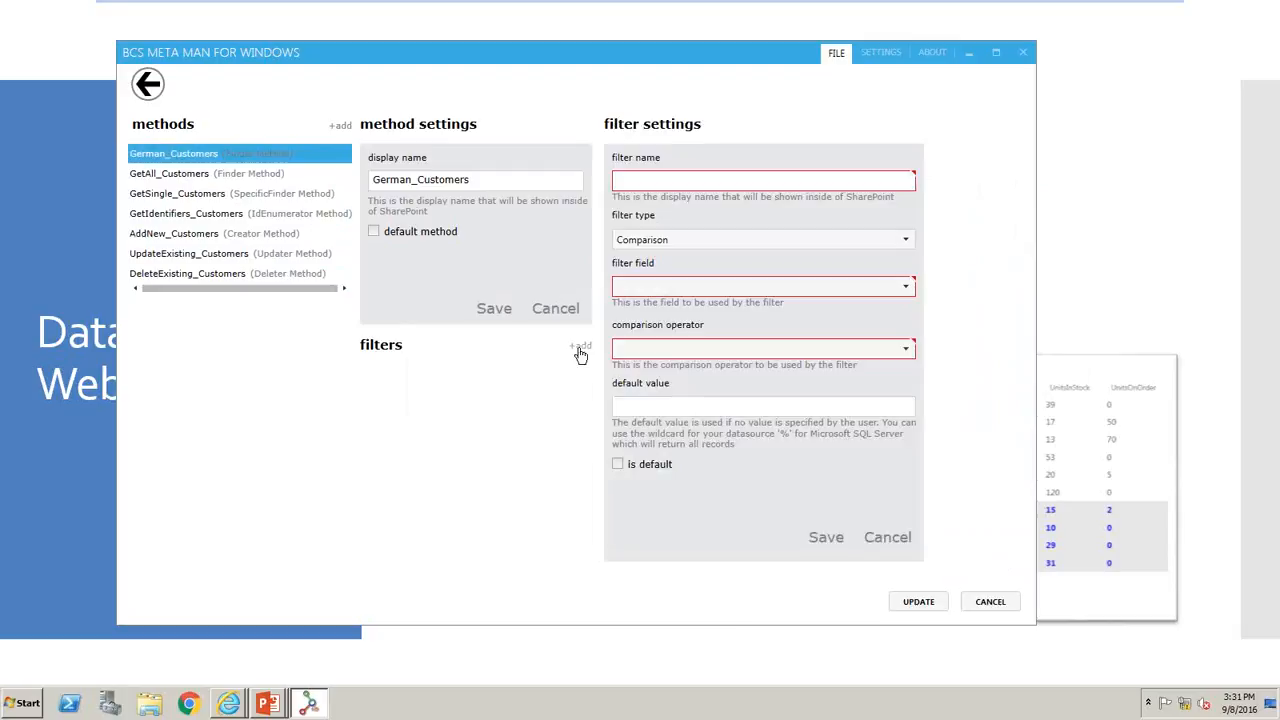
click(722, 182)
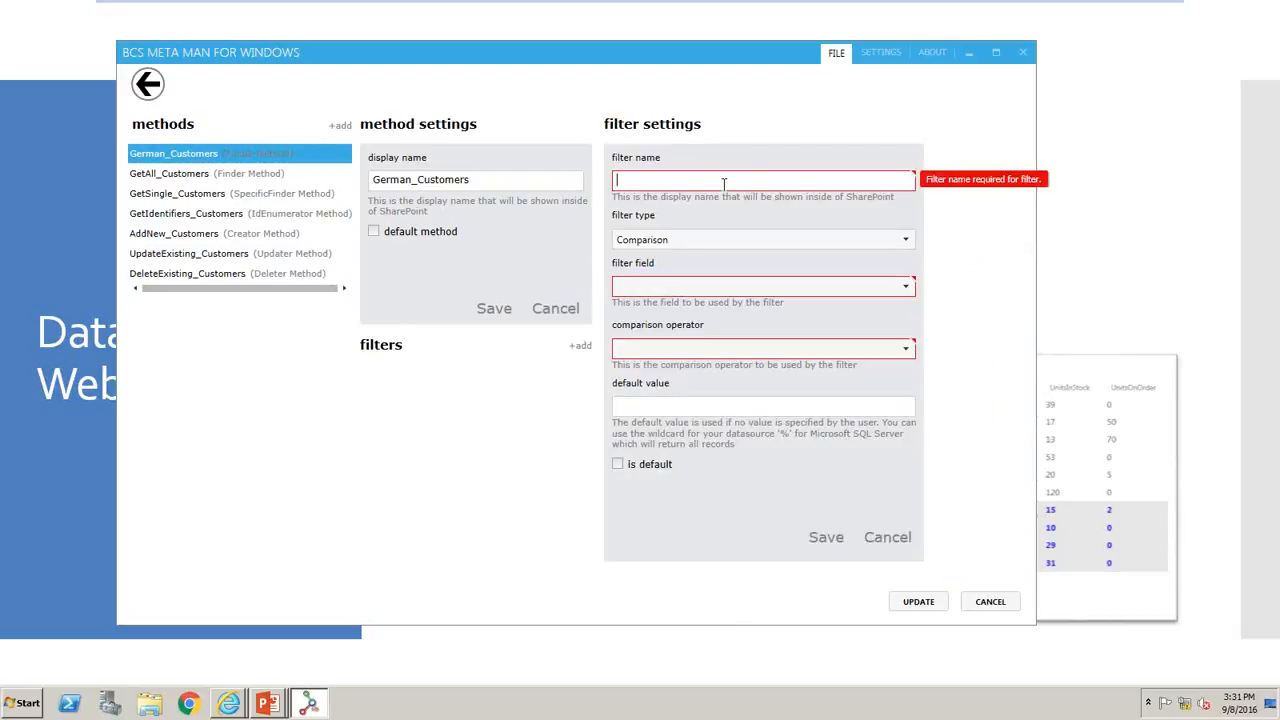
text(Customers)
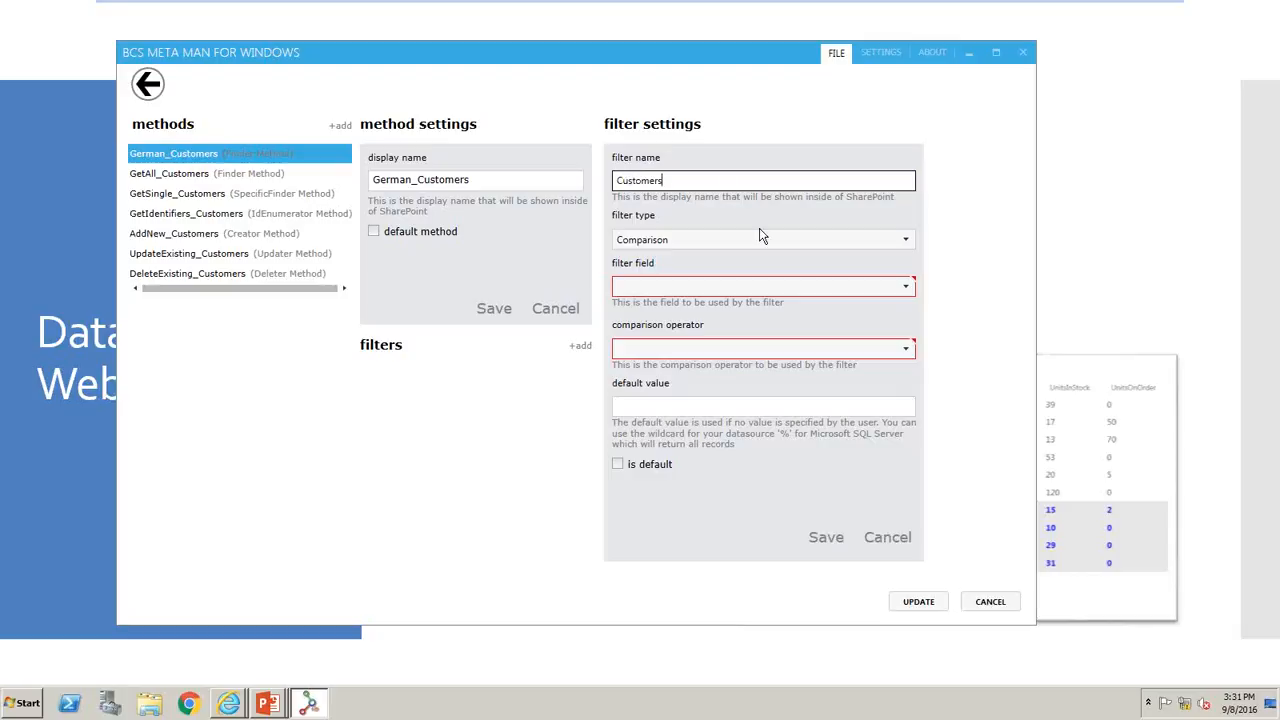
text(_Germany)
- Make the Customers_Germany filter compare Country with operator Equals and default value Germany, then save it and update the methods
click(712, 288)
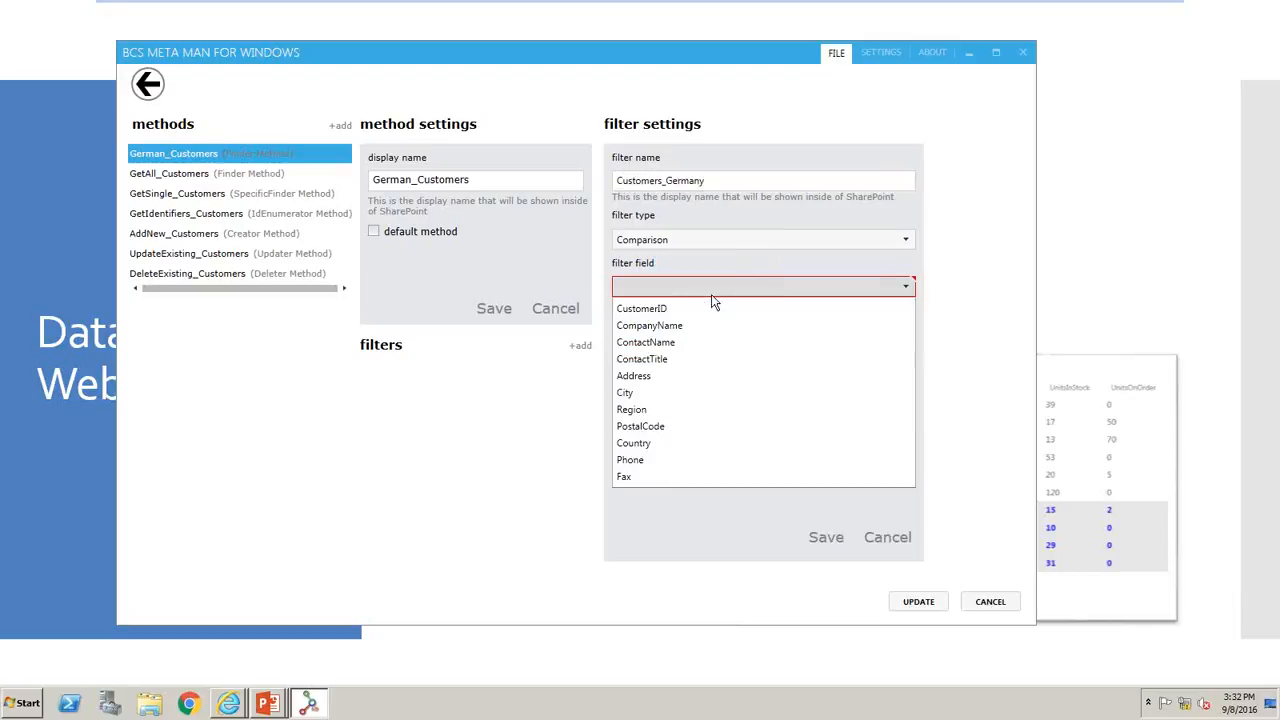
click(669, 443)
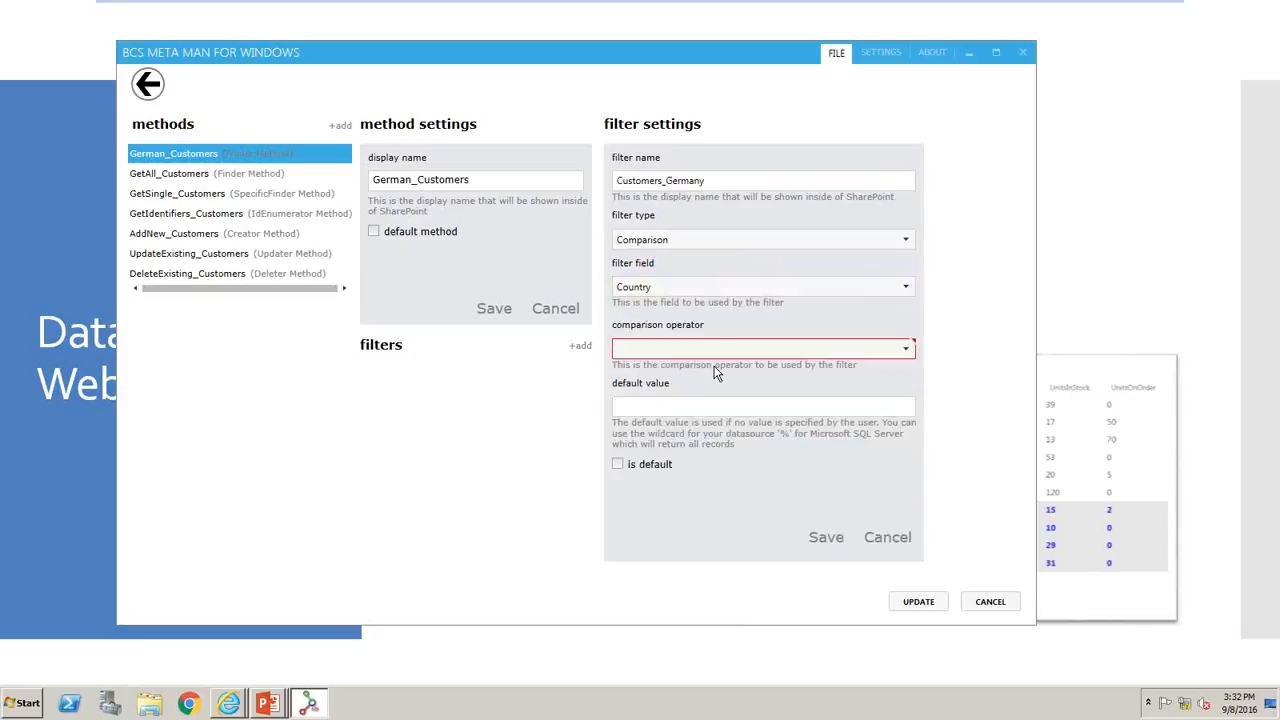
click(731, 346)
click(707, 373)
click(707, 406)
text(Germany)
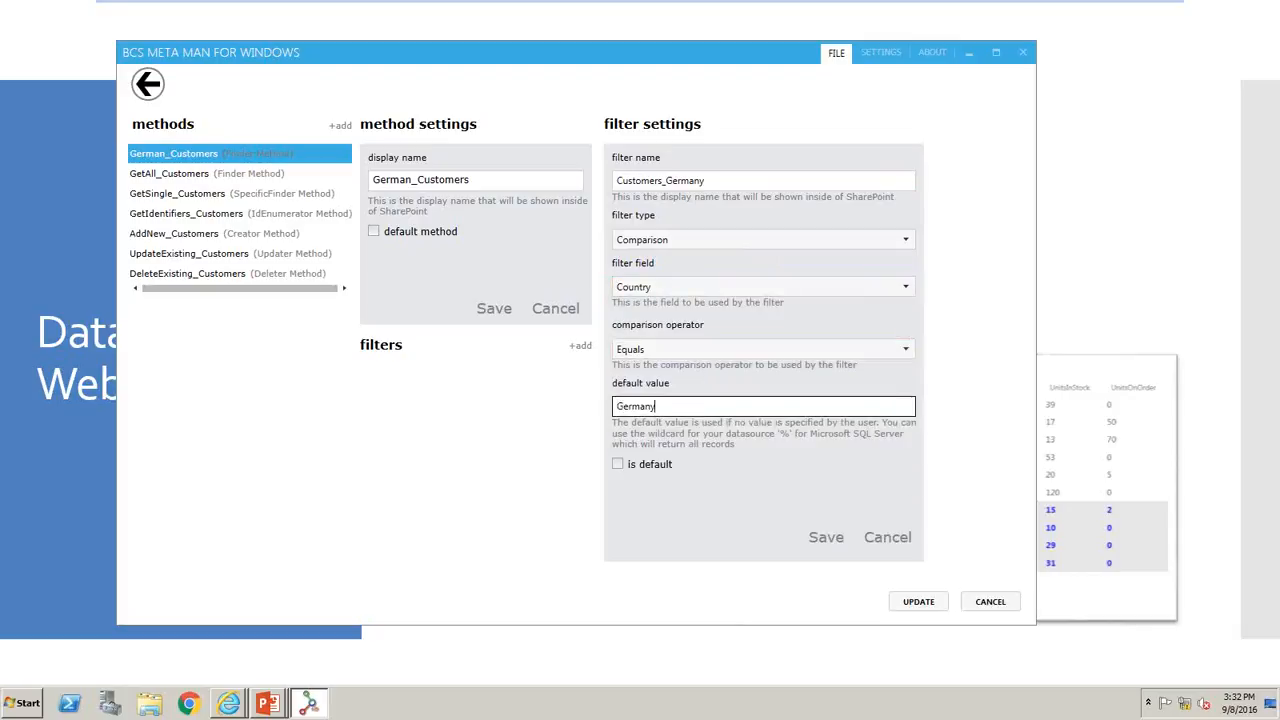
click(816, 537)
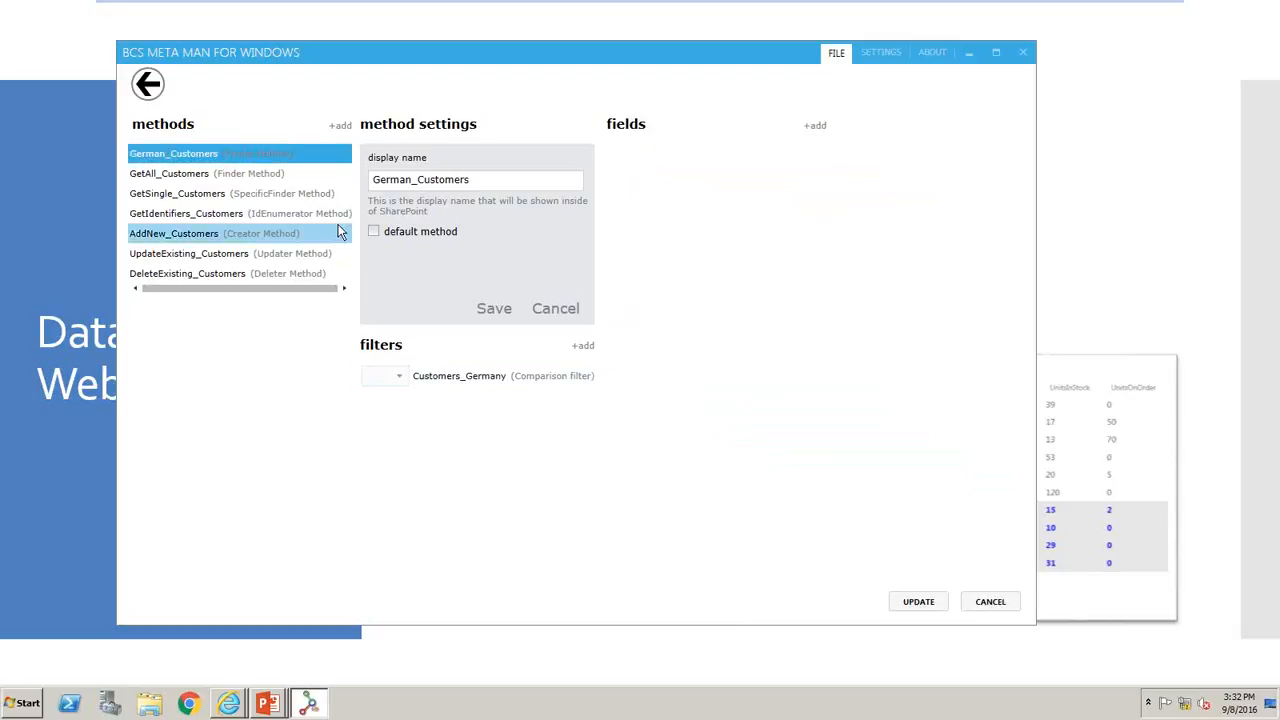
click(926, 604)
click(692, 397)
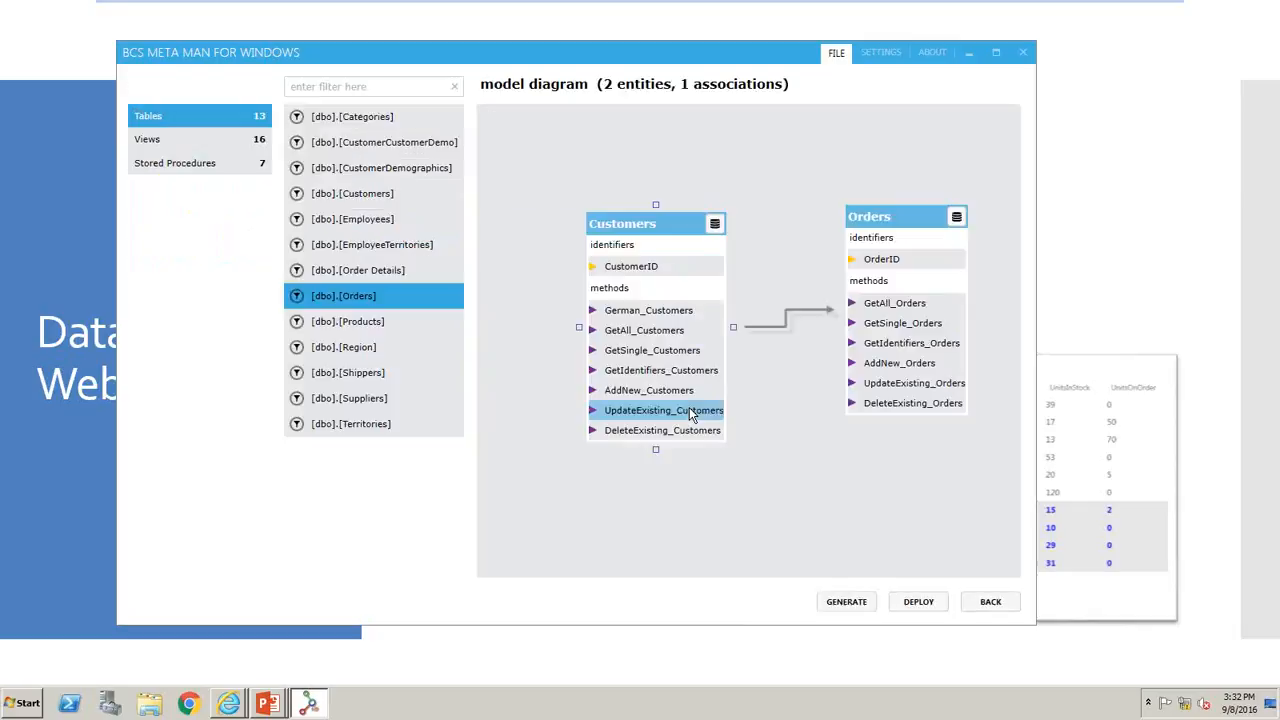
- Configure the Customers entity with the predefined Google Search action
right_click(667, 268)
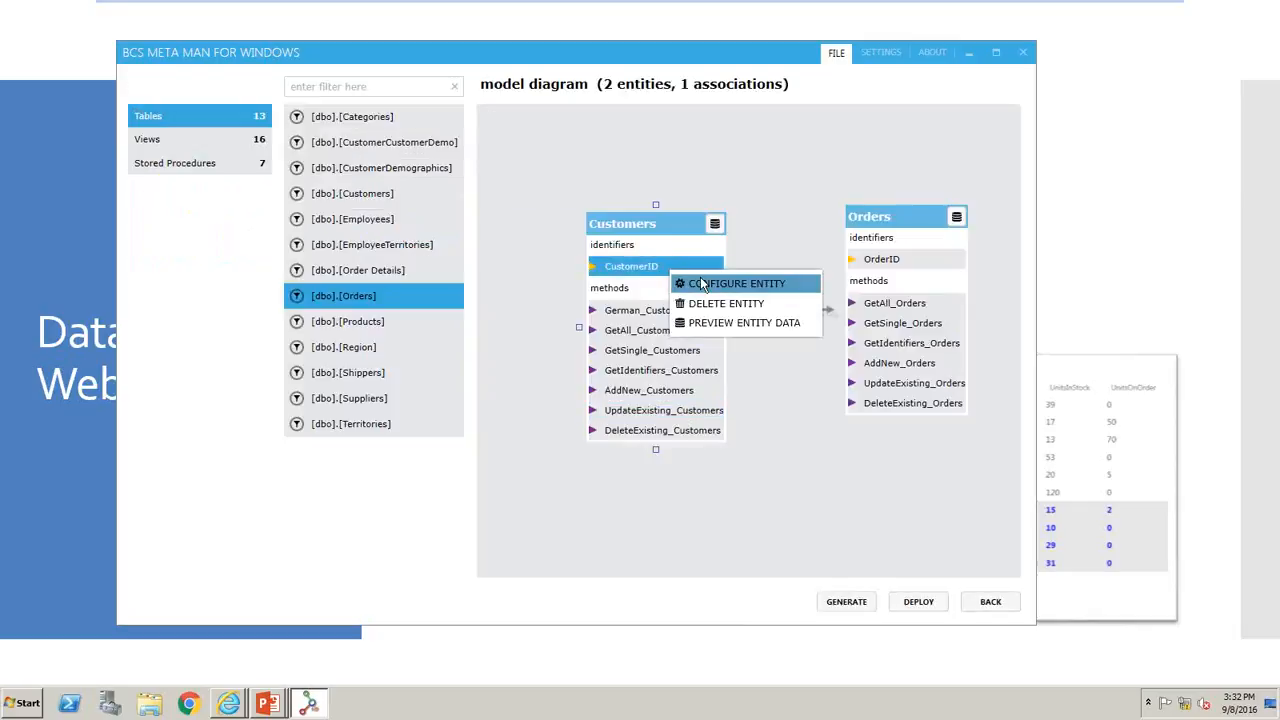
click(700, 277)
click(169, 158)
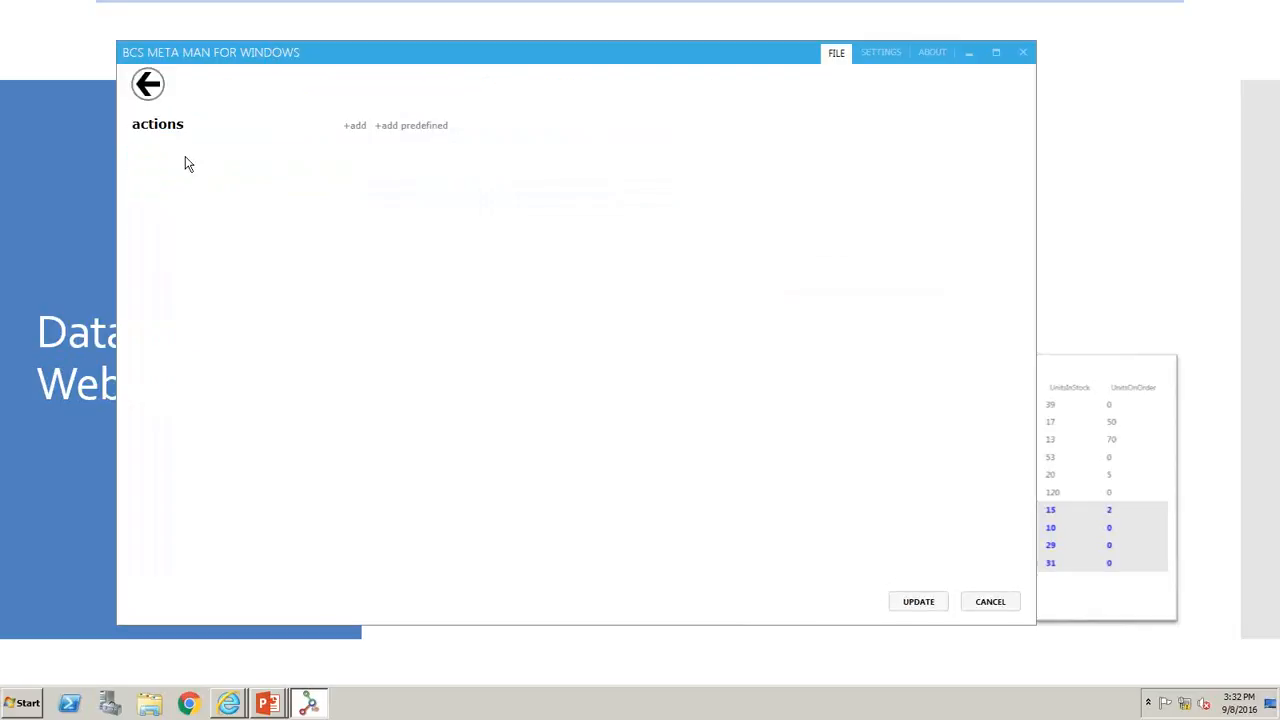
click(428, 131)
click(505, 183)
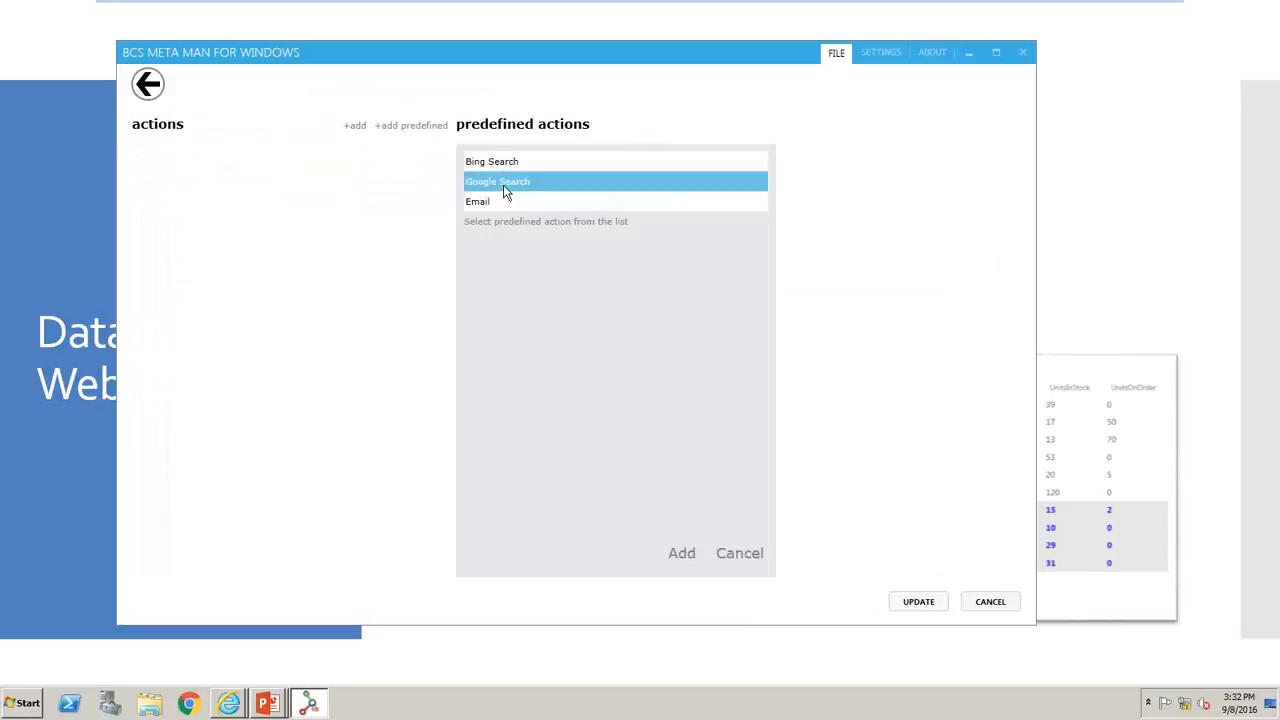
click(681, 560)
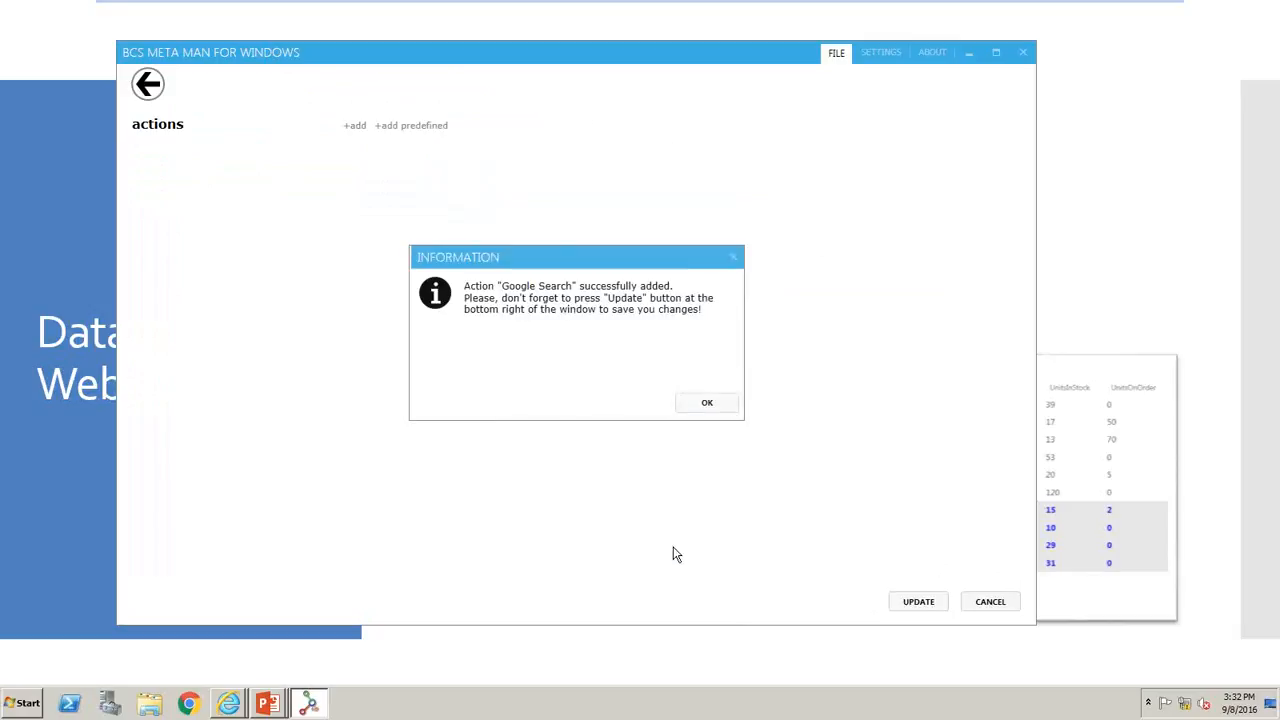
click(690, 403)
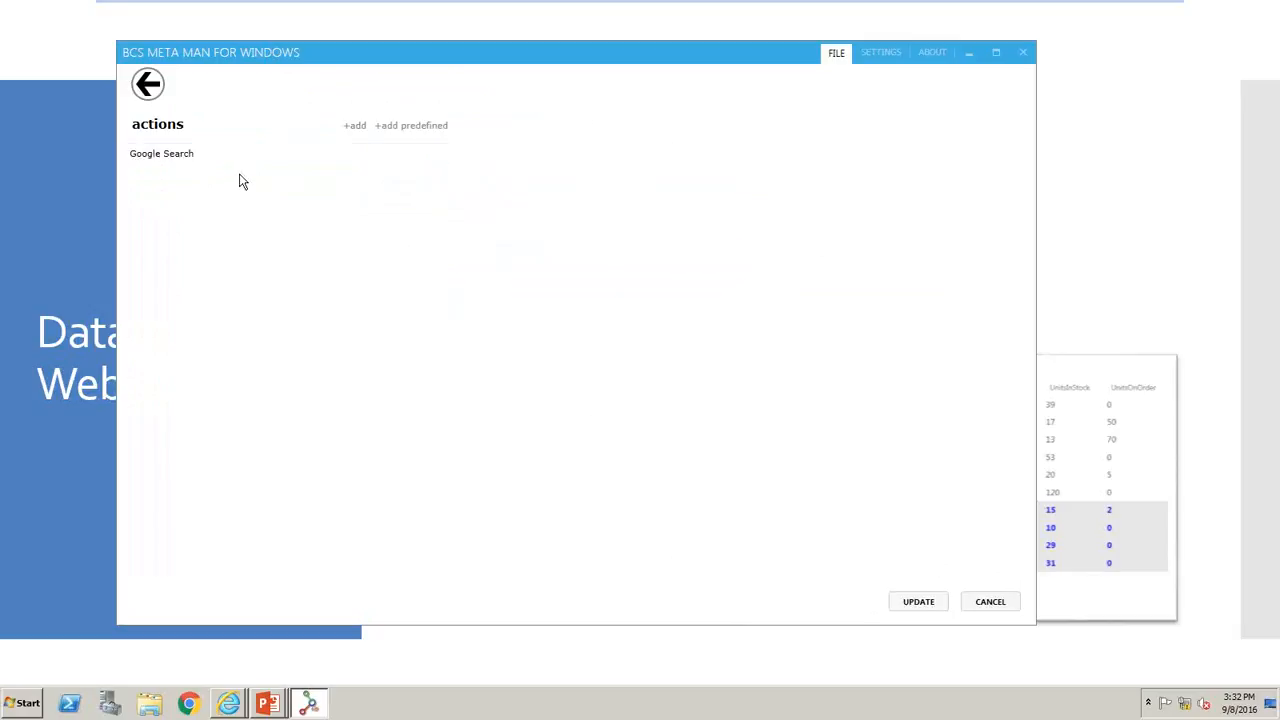
- Replace the CustomerID parameter of the Google Search action with CompanyName
click(177, 157)
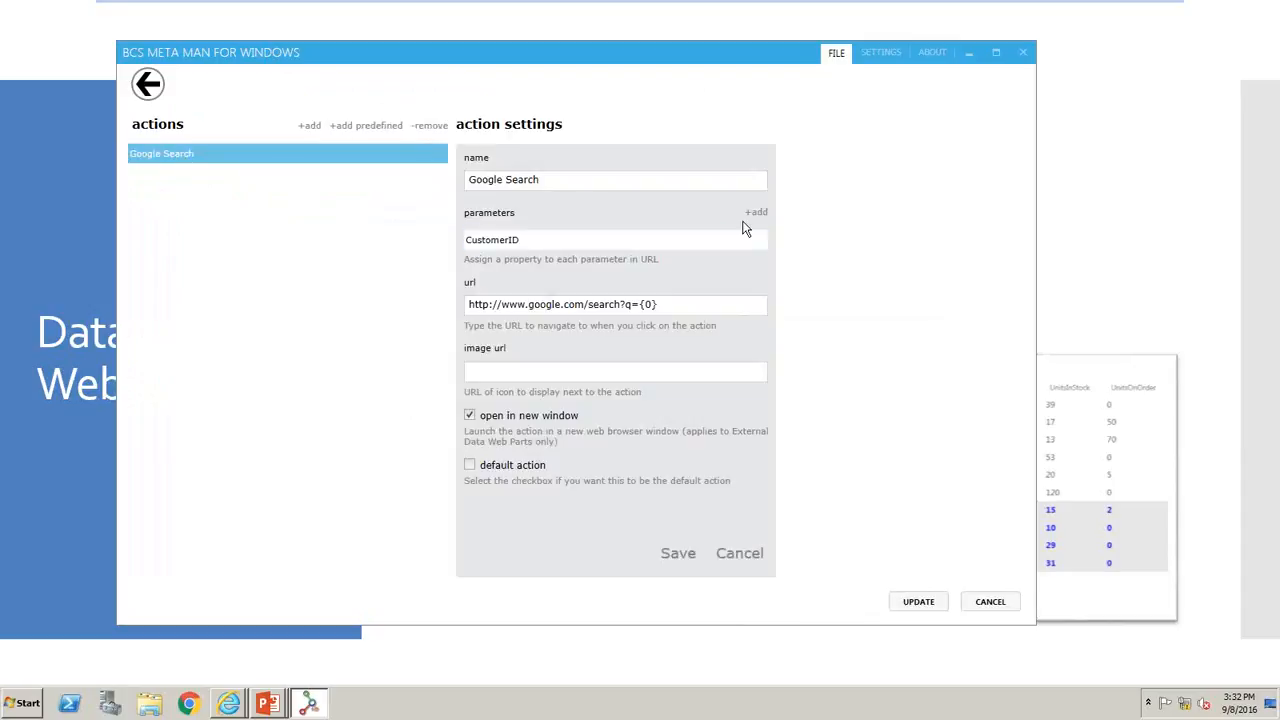
click(756, 213)
click(850, 163)
click(923, 555)
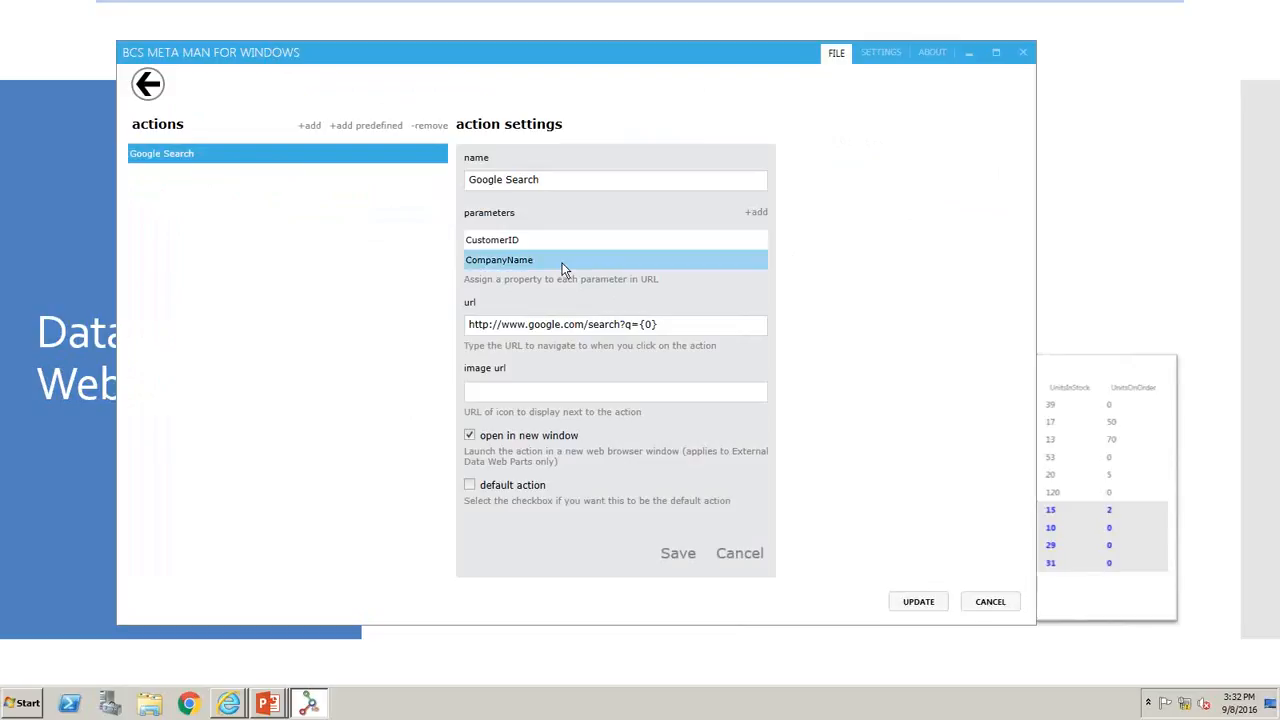
click(536, 243)
click(739, 213)
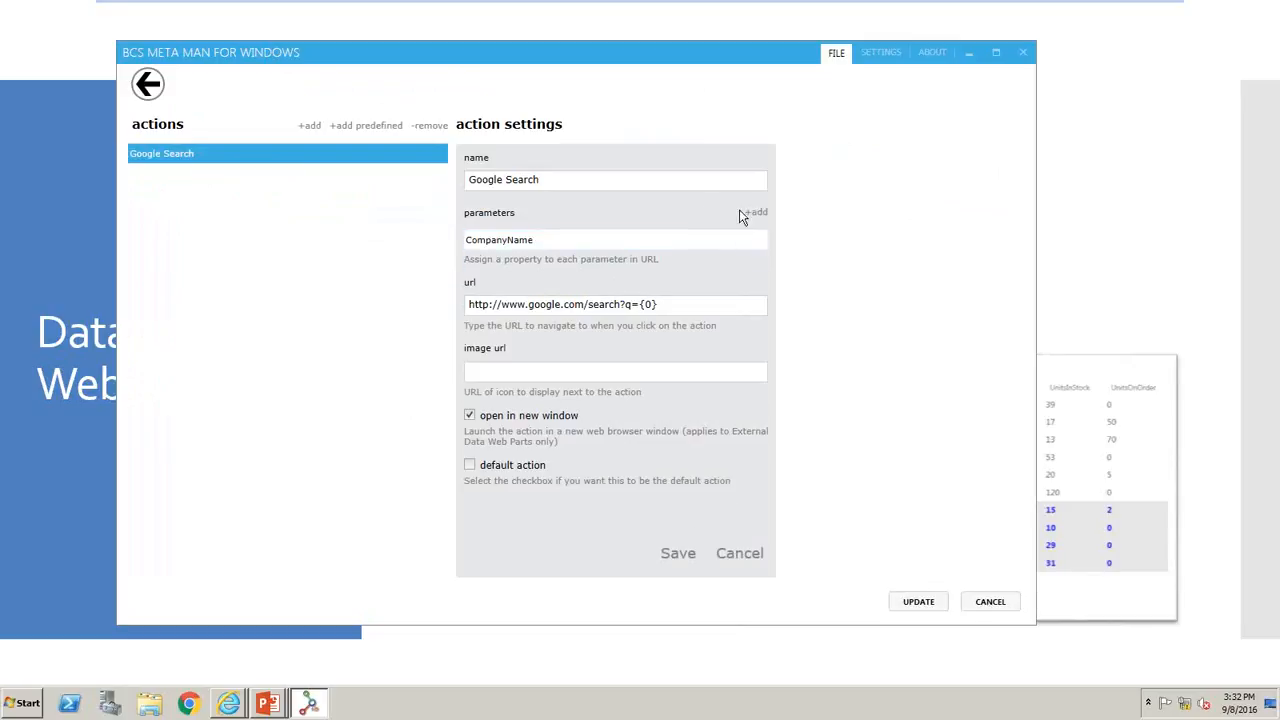
click(492, 246)
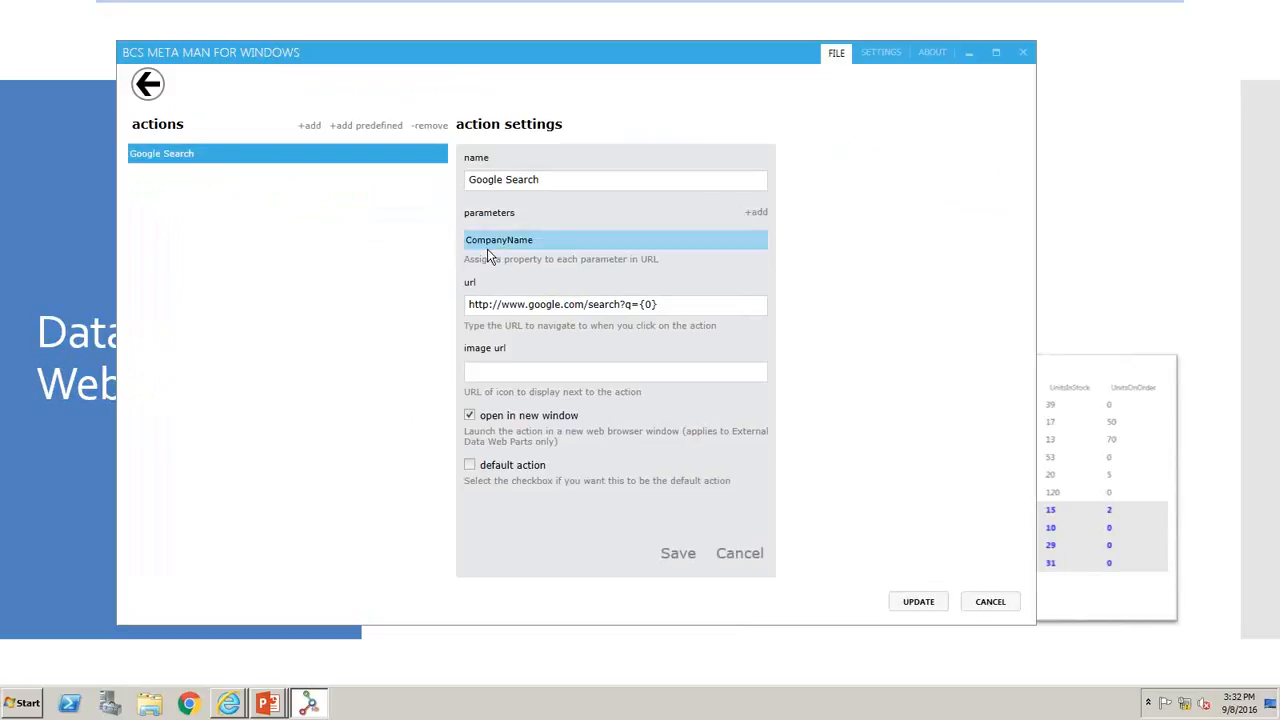
click(720, 305)
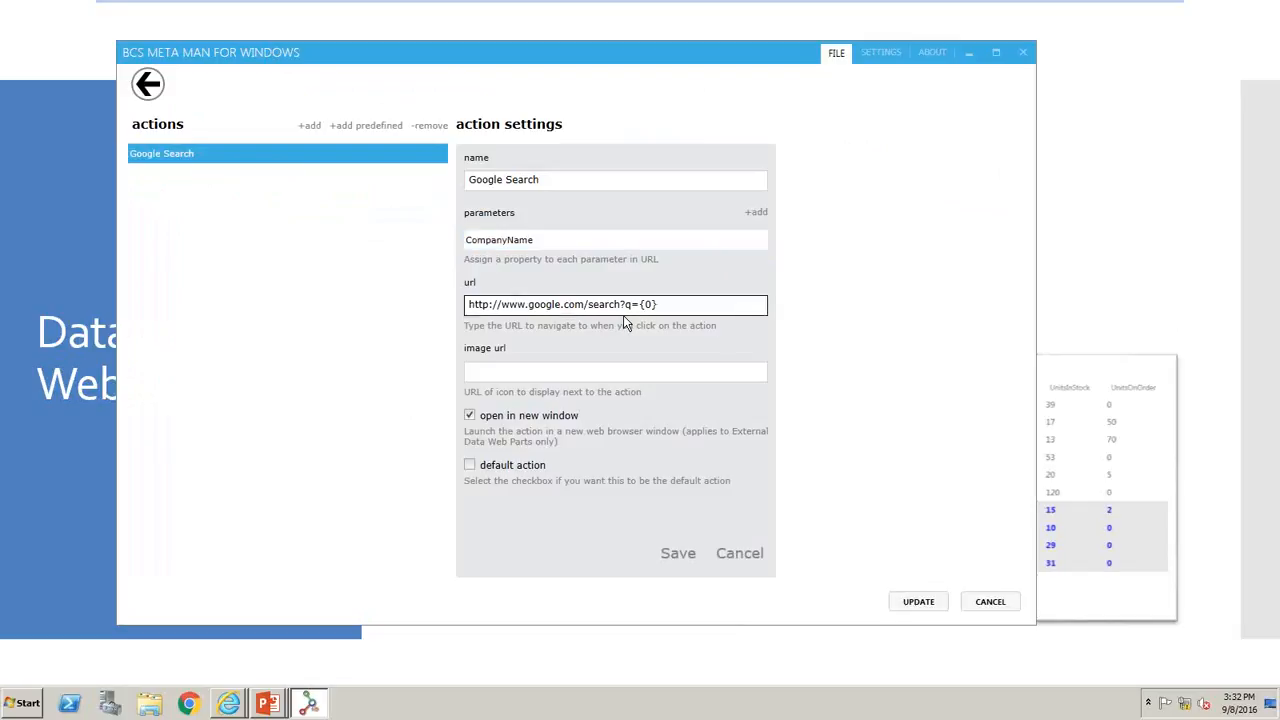
- Save the Google Search action settings and update the Customers entity
click(662, 549)
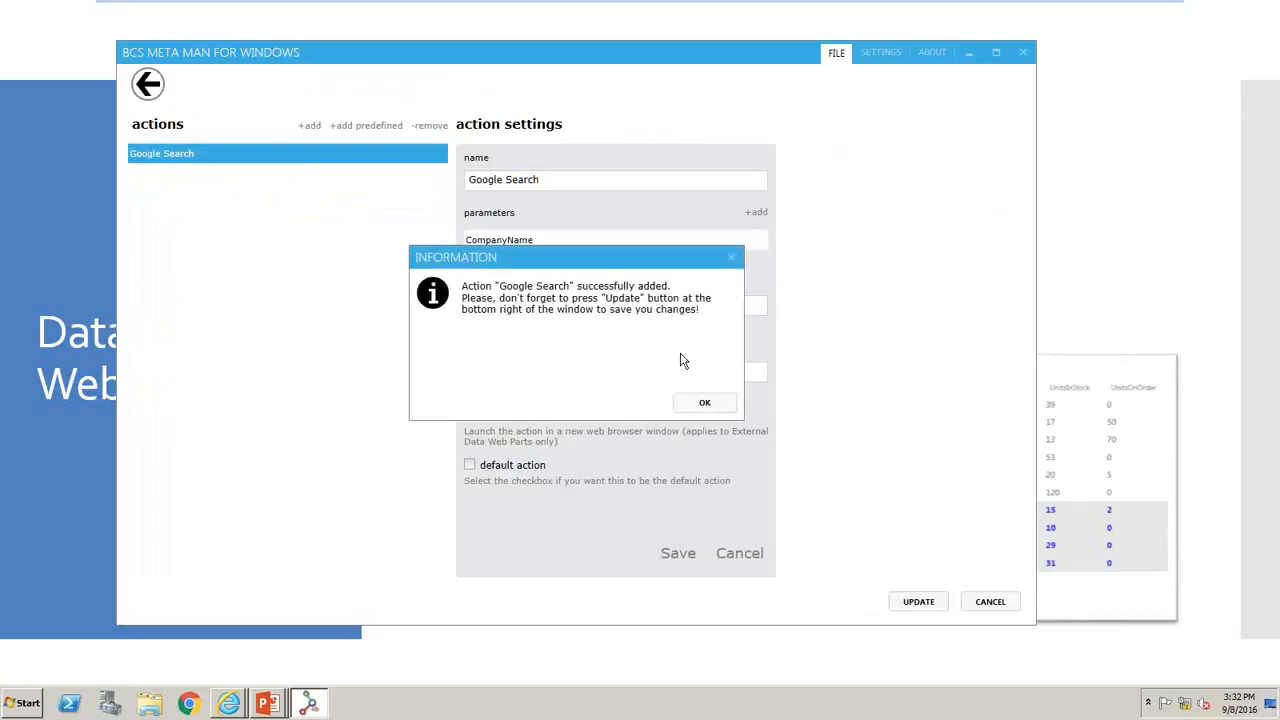
click(702, 401)
click(917, 603)
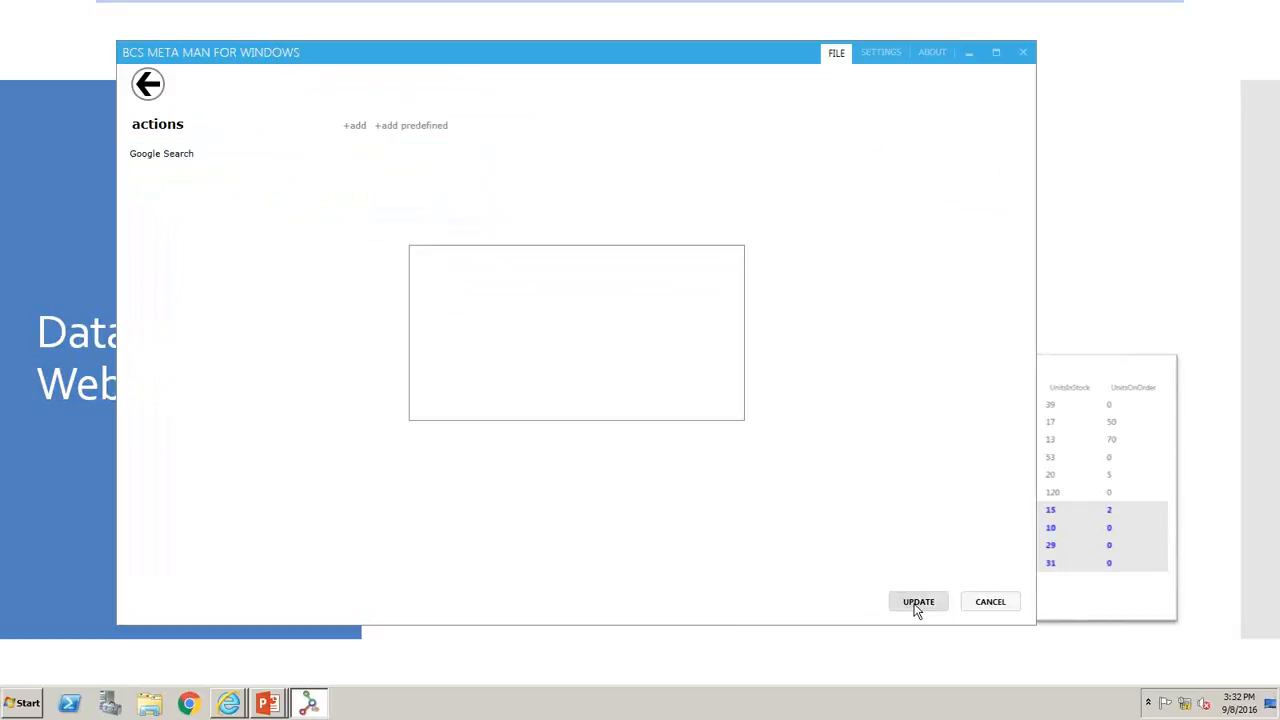
click(699, 402)
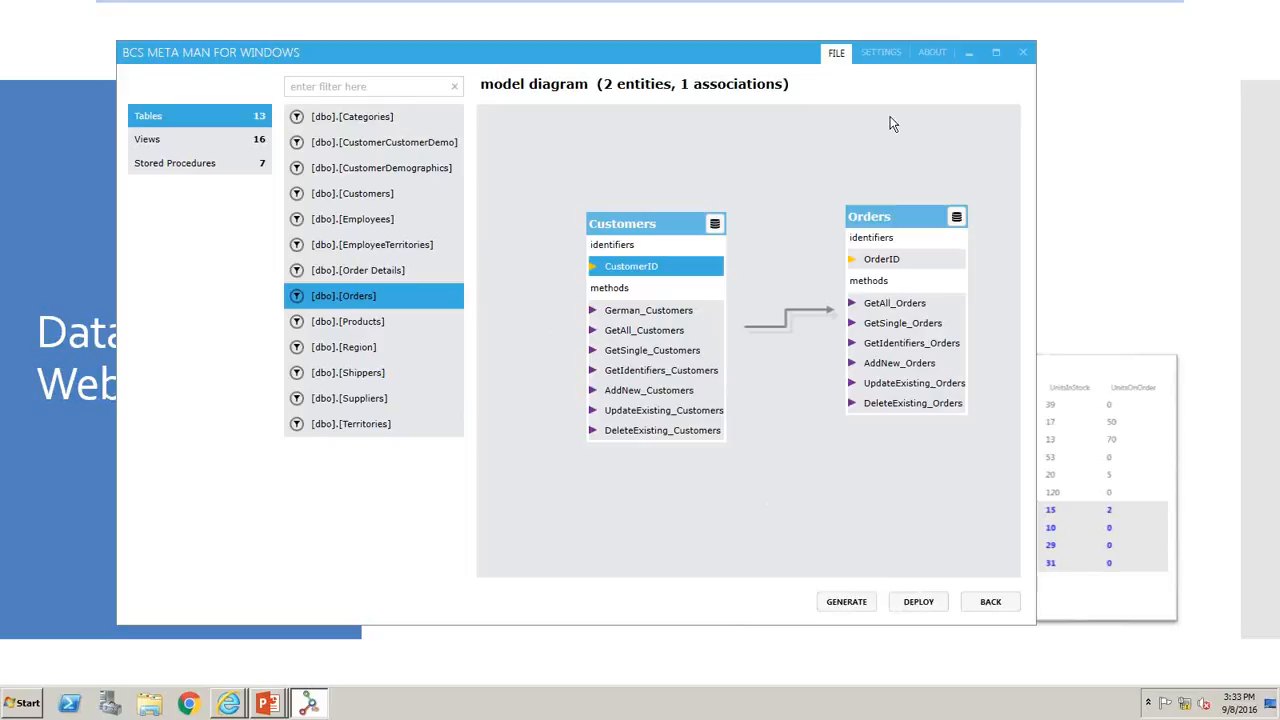
- Review the model file, LOB system, file format and deployment URL settings, leaving them without saving
click(880, 52)
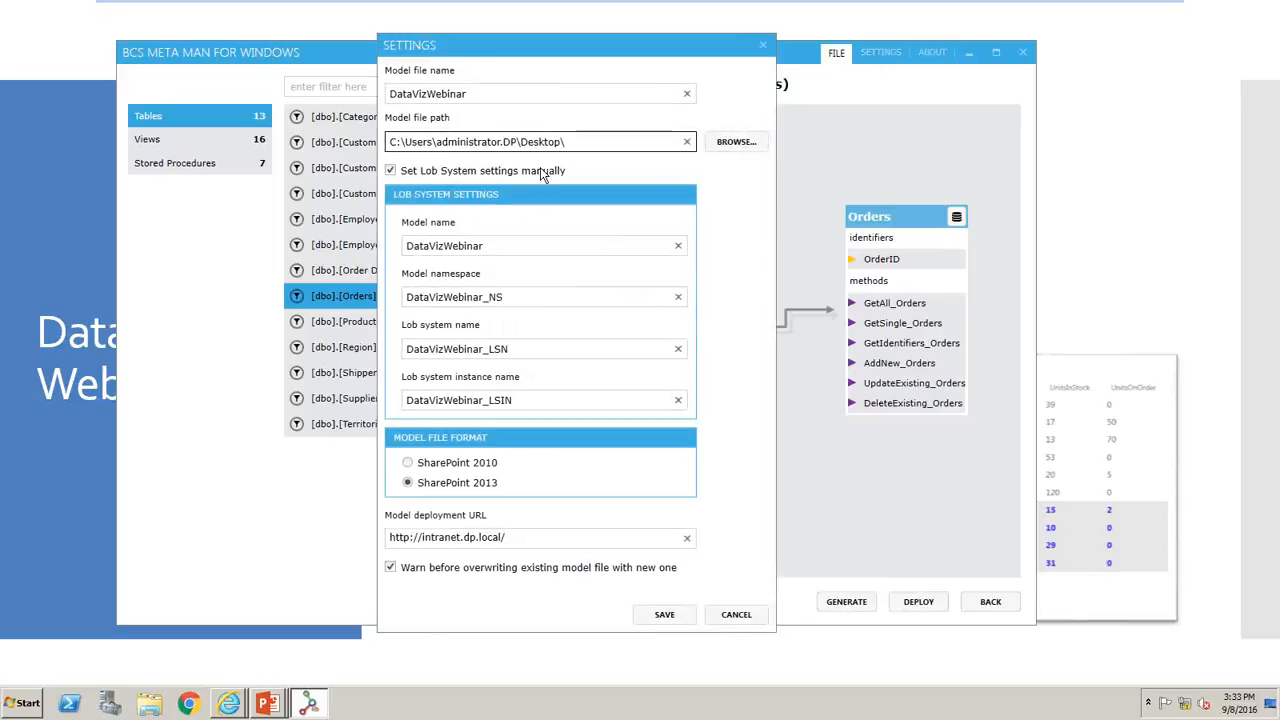
click(766, 50)
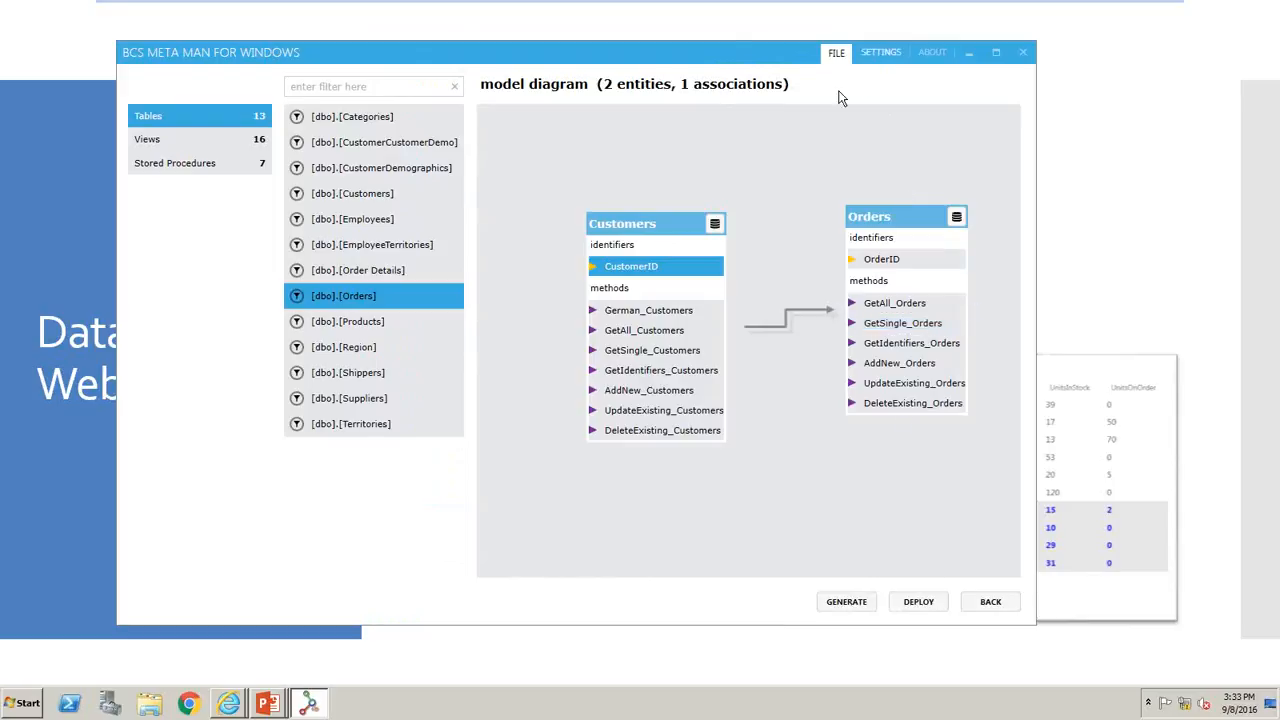
click(880, 53)
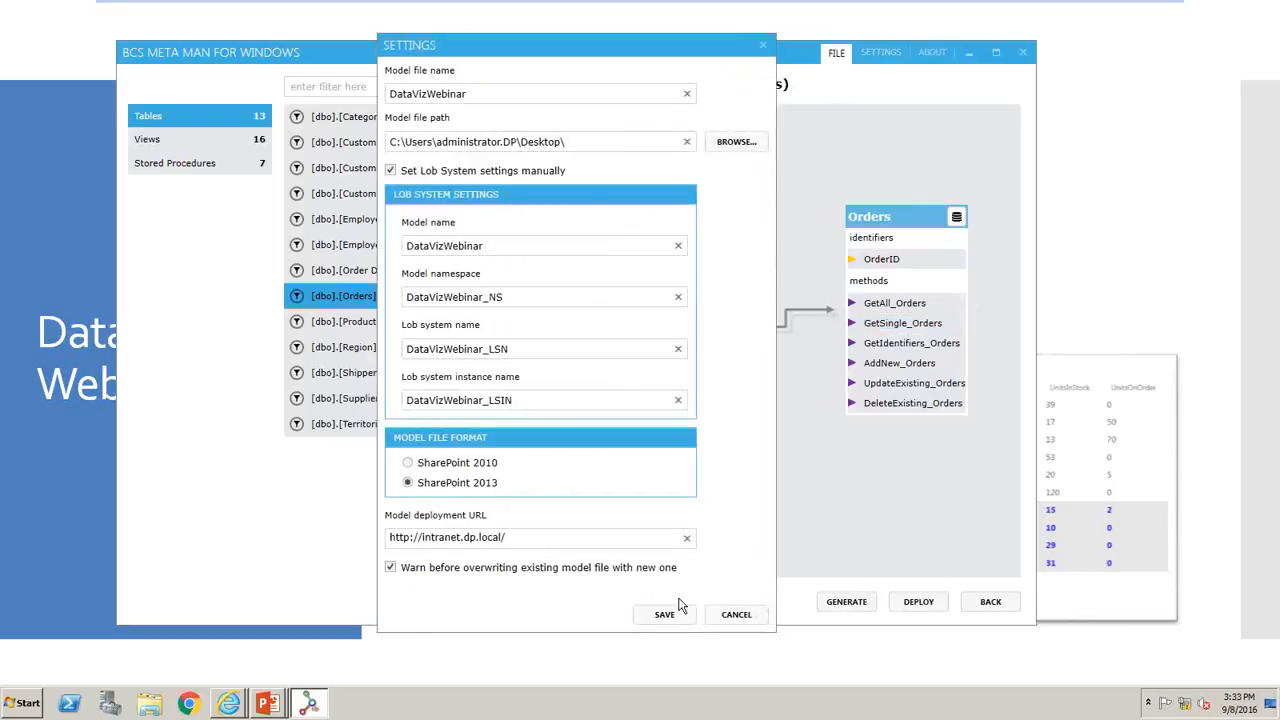
click(734, 615)
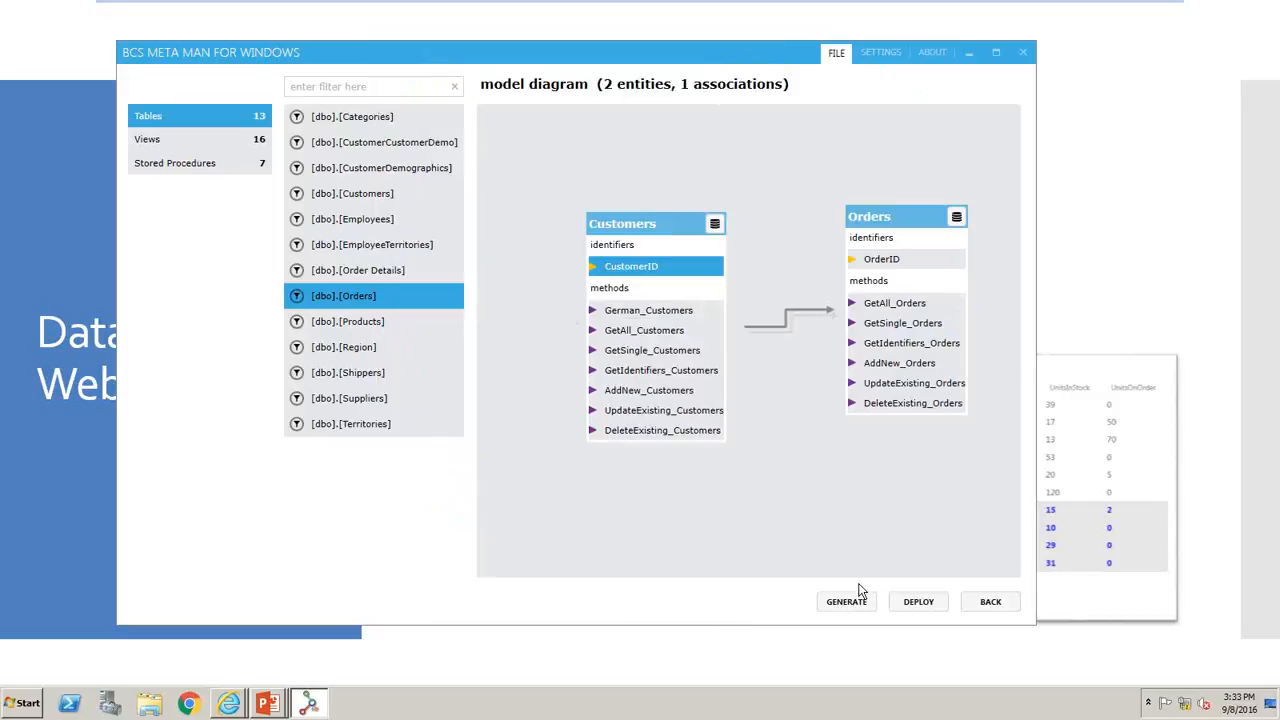
- Deploy the model to SharePoint and check for the DataVizWebinar_NS entities among the Business Data Connectivity external content types
click(912, 603)
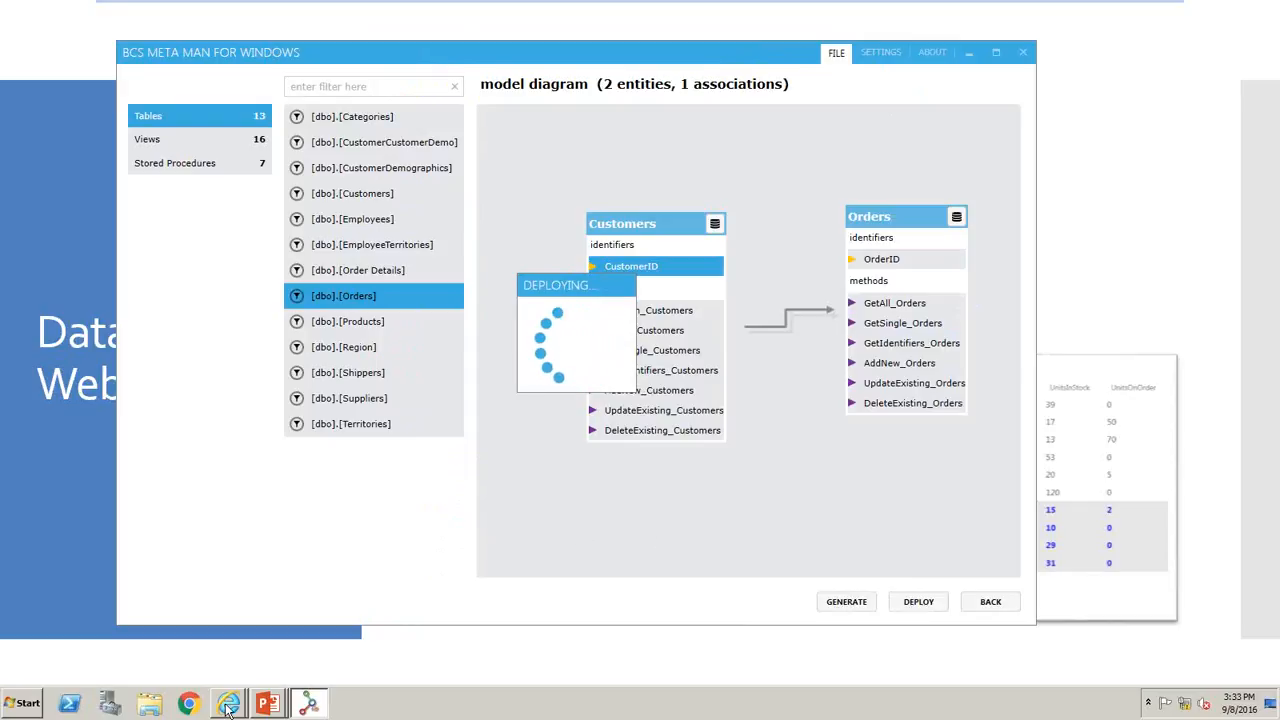
mouse_move(228, 703)
click(235, 668)
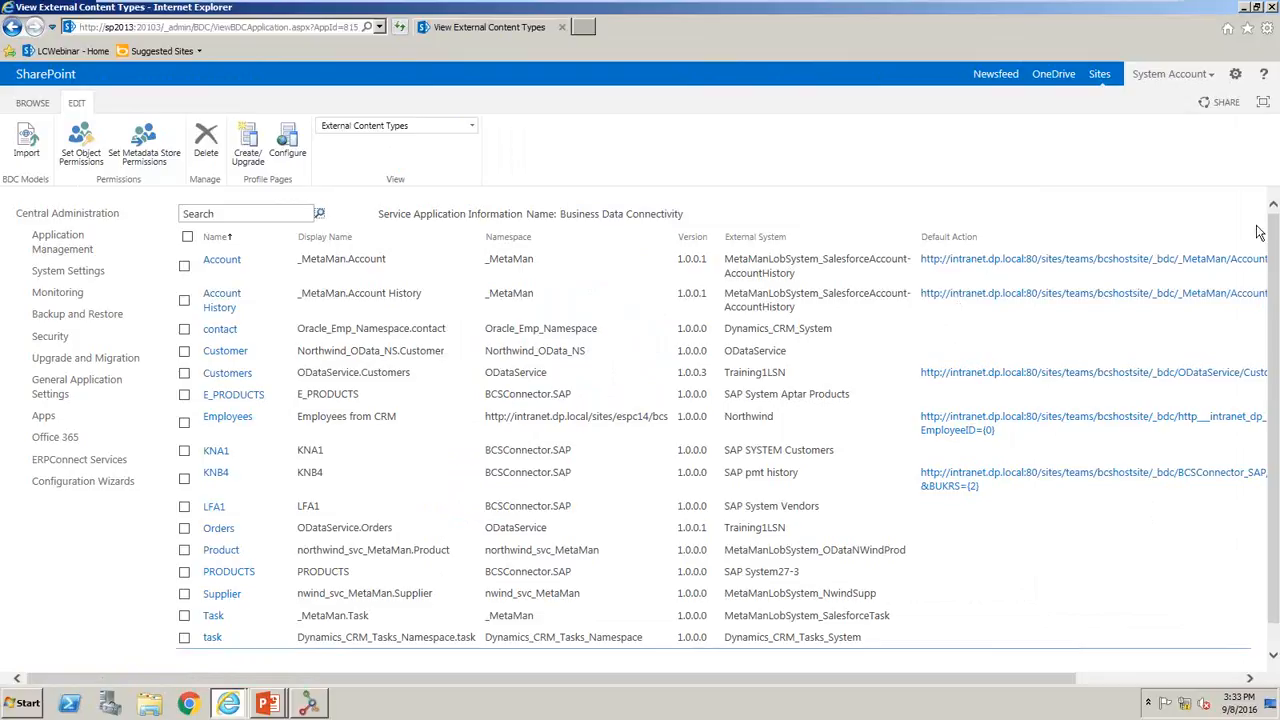
drag(1276, 235, 1276, 265)
scroll(1276, 319, down, 1)
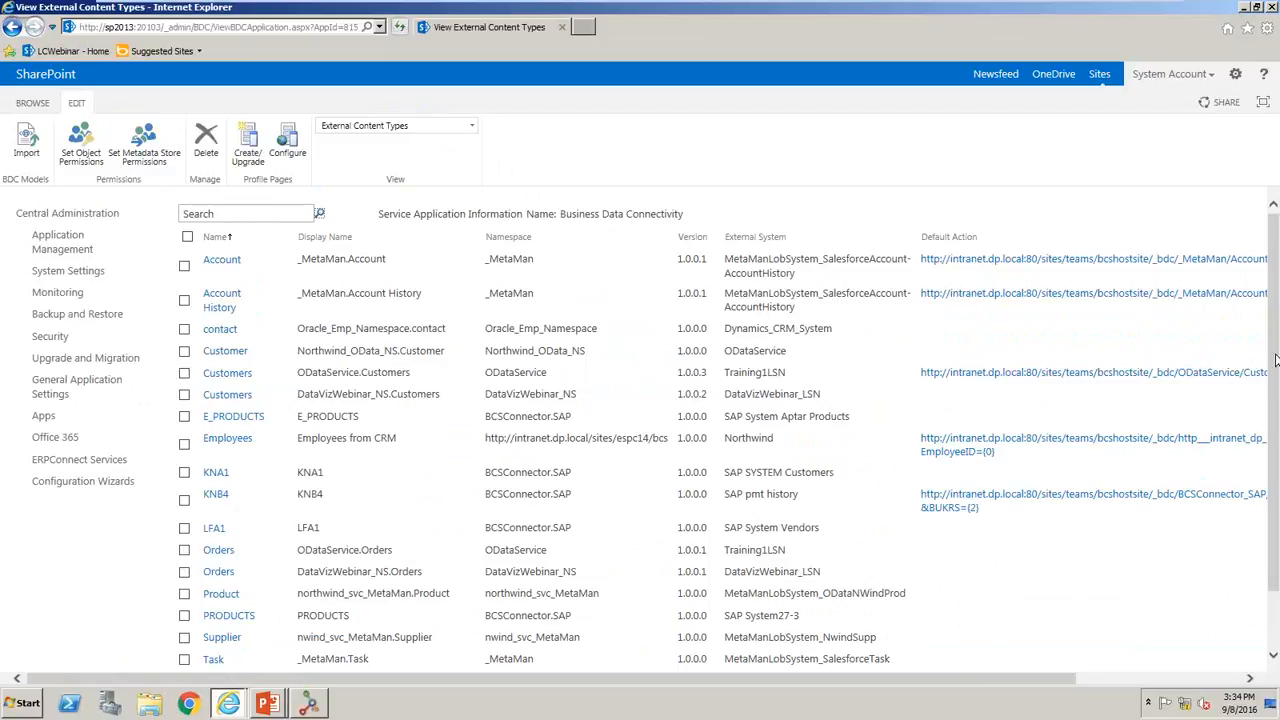
drag(1277, 362, 1277, 403)
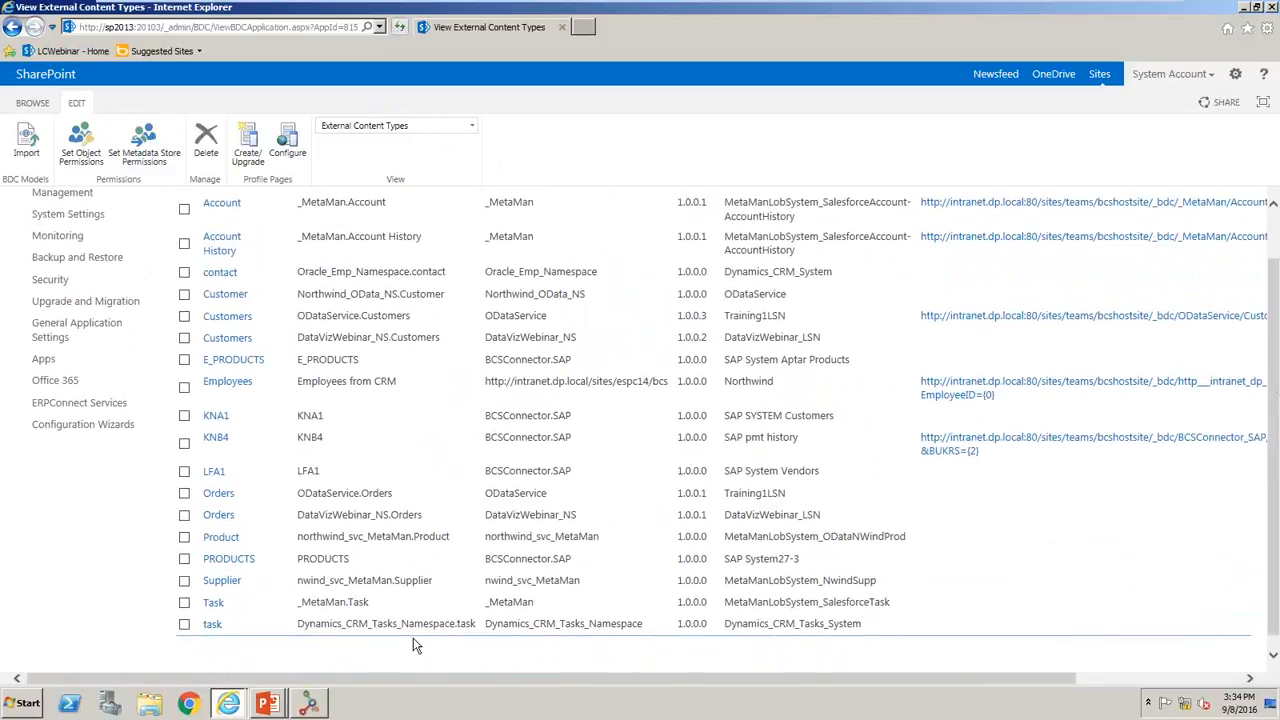
click(310, 704)
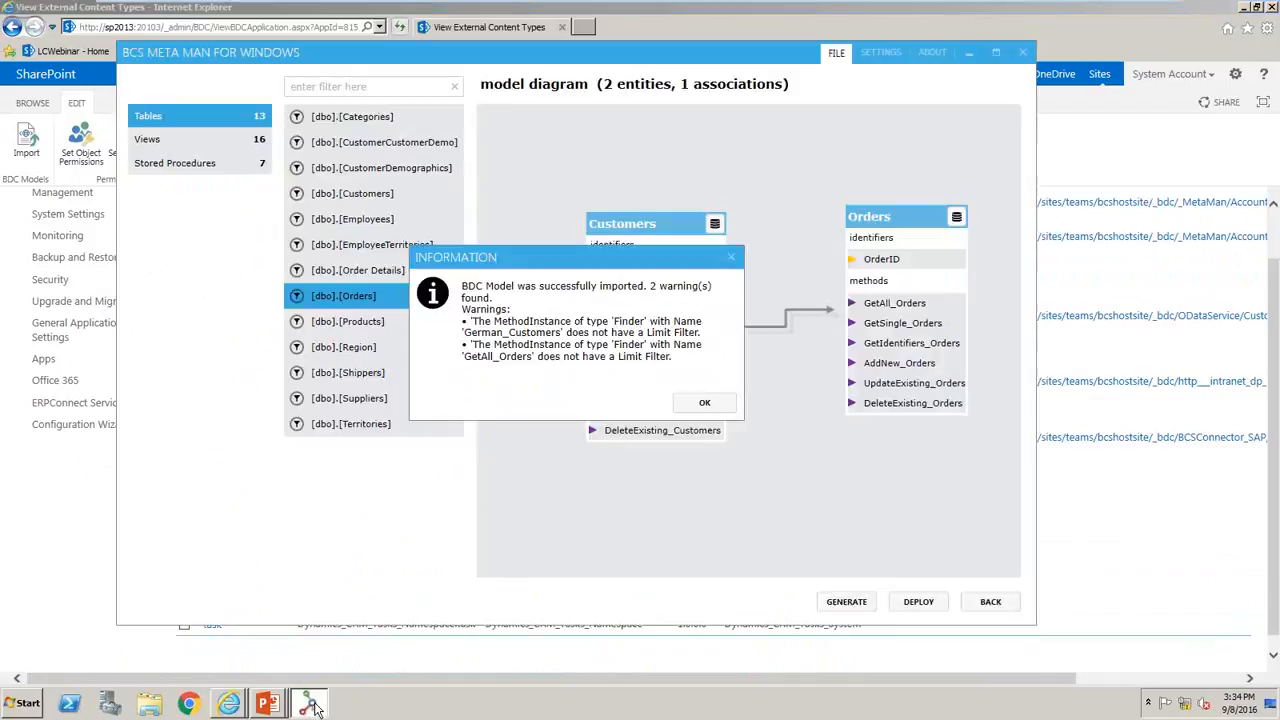
click(693, 407)
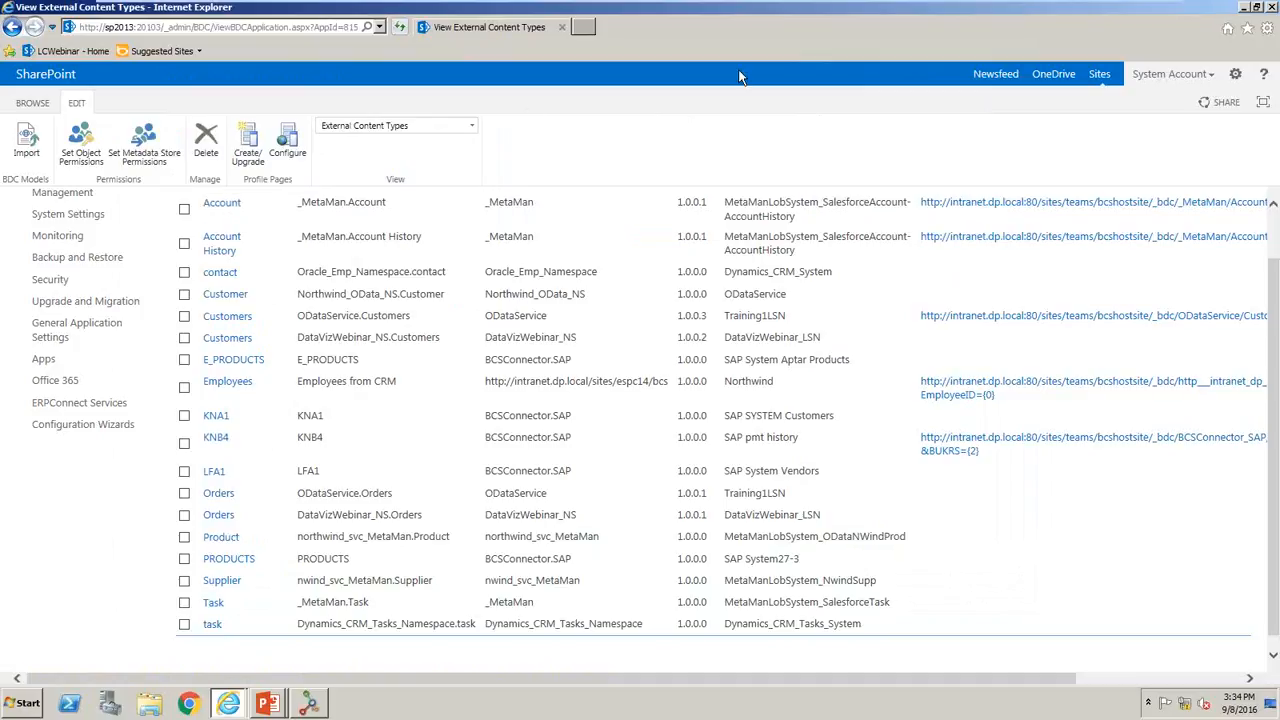
- On the Data Visualization Webinar site in Internet Explorer, start adding an External List app
mouse_move(228, 706)
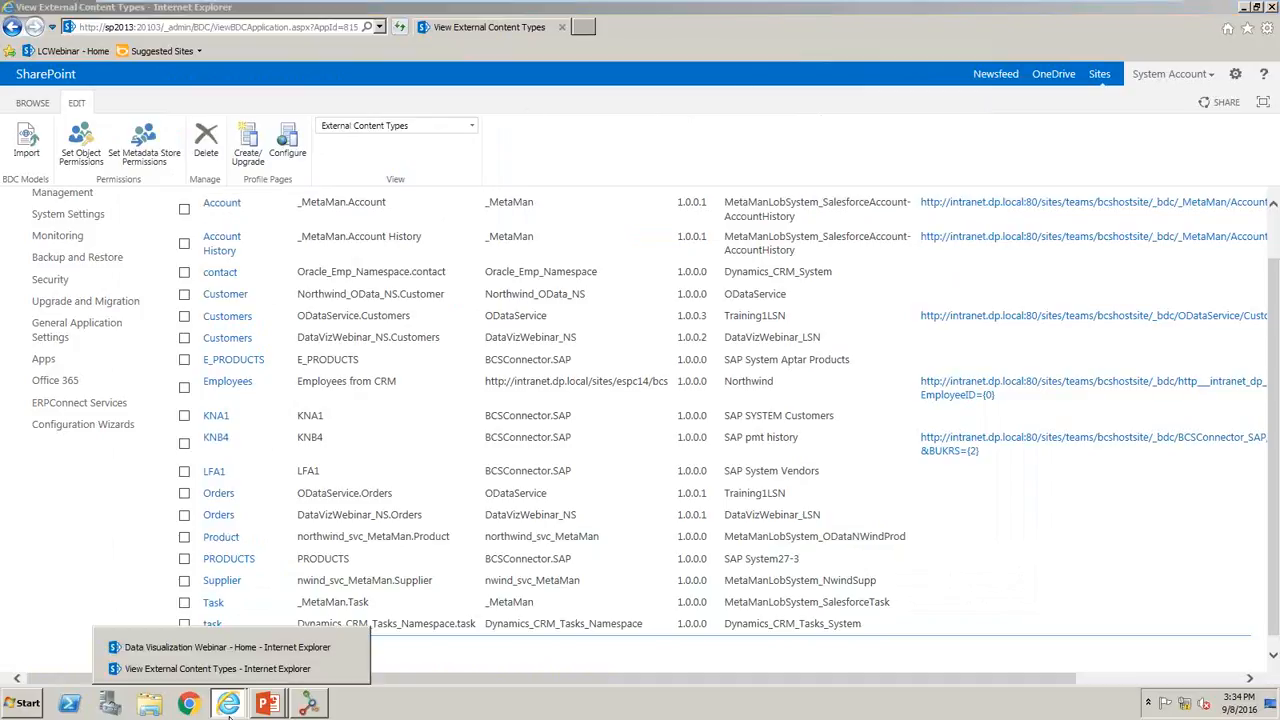
click(226, 648)
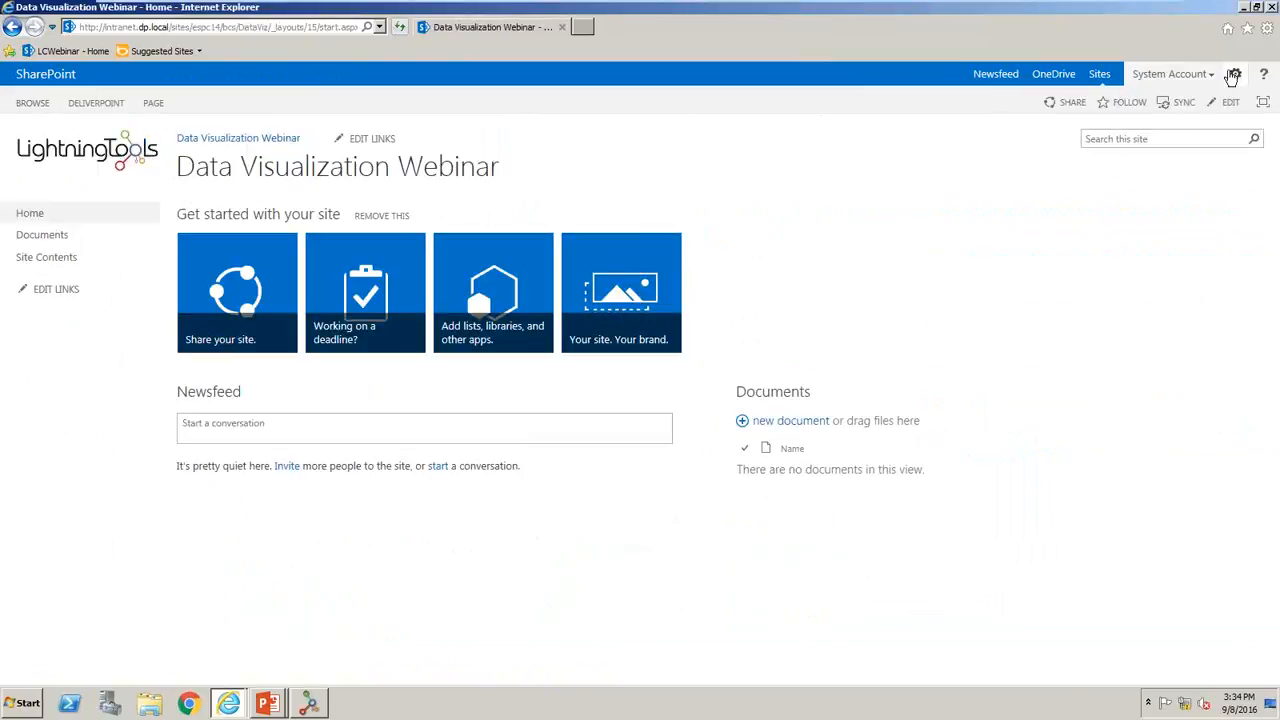
click(1235, 75)
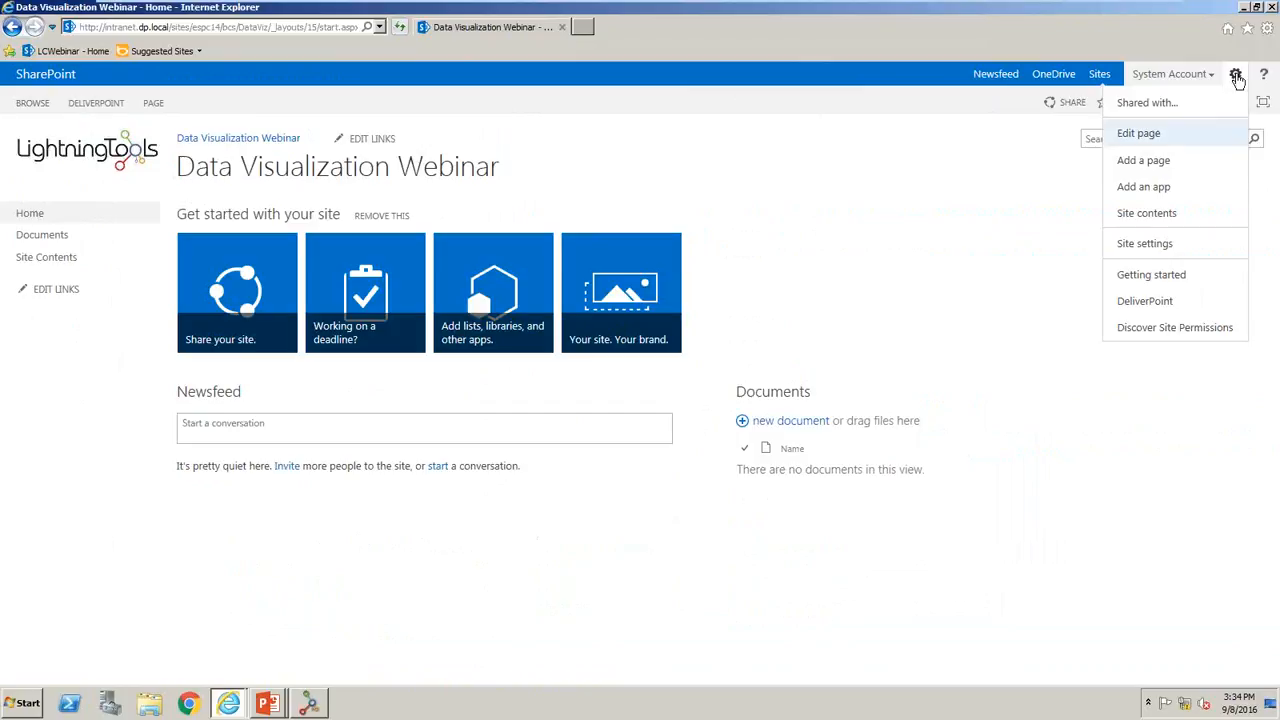
click(1189, 199)
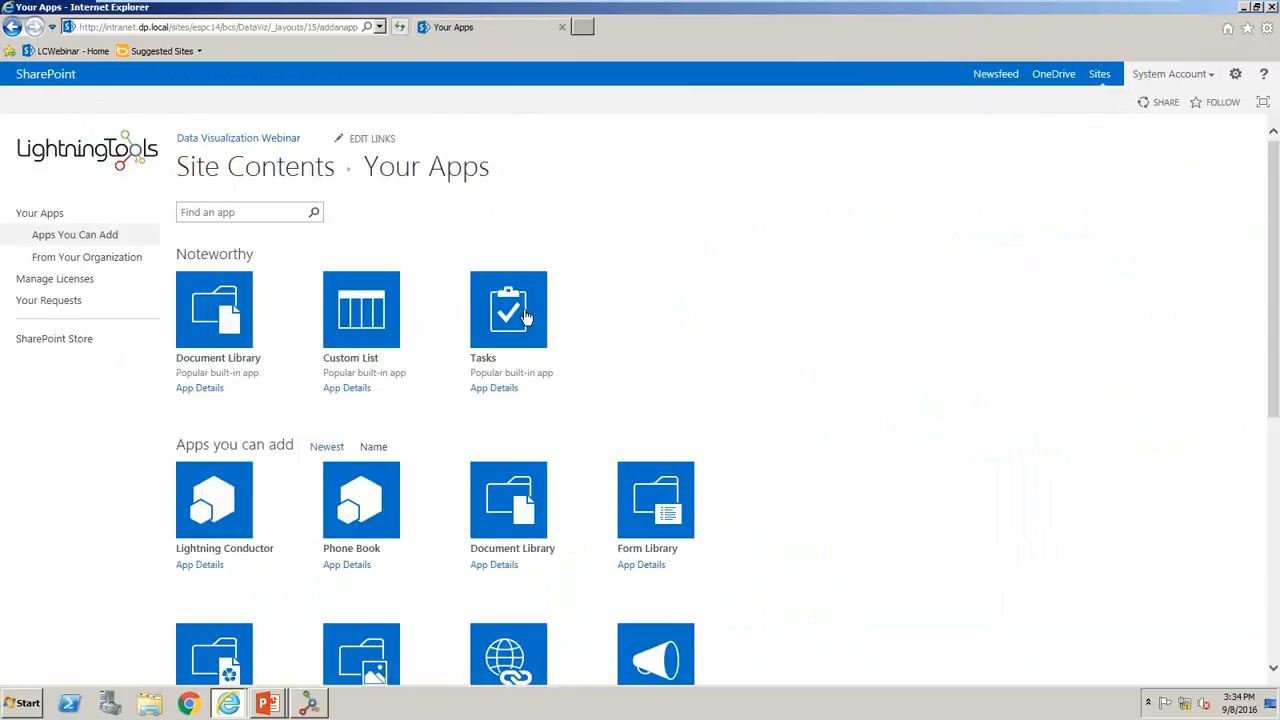
scroll(526, 317, down, 5)
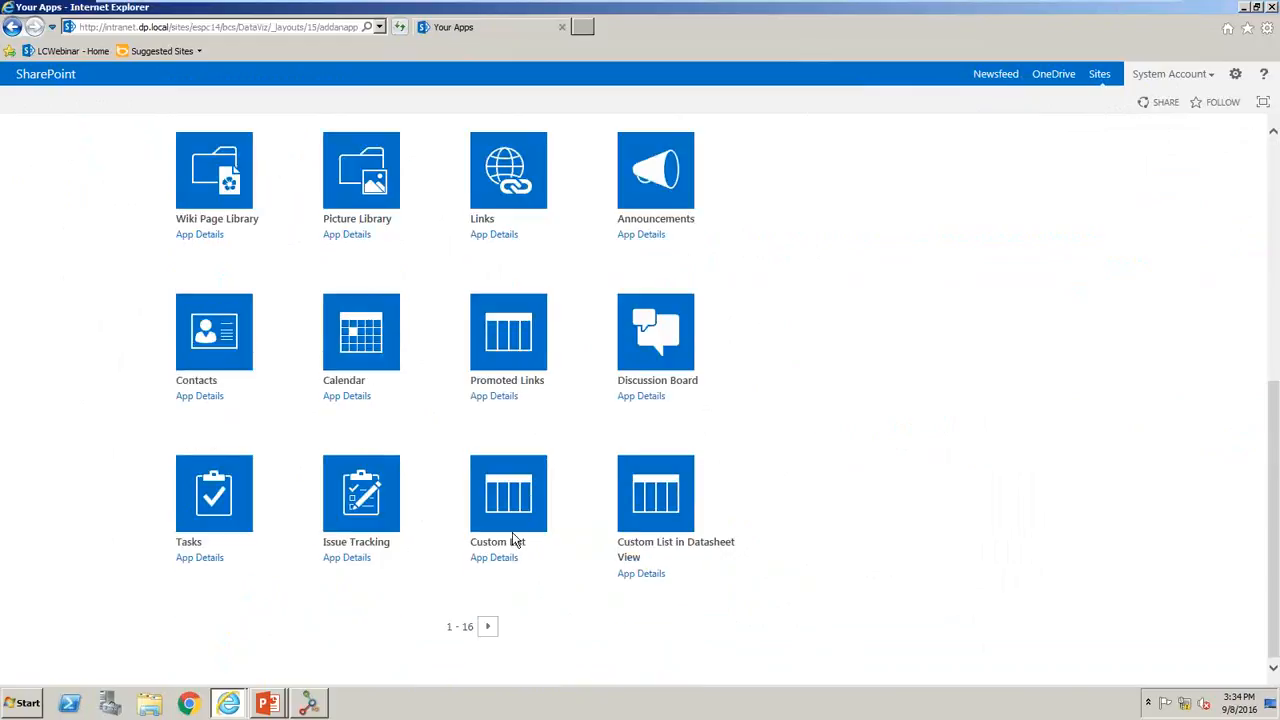
click(489, 632)
scroll(846, 603, down, 2)
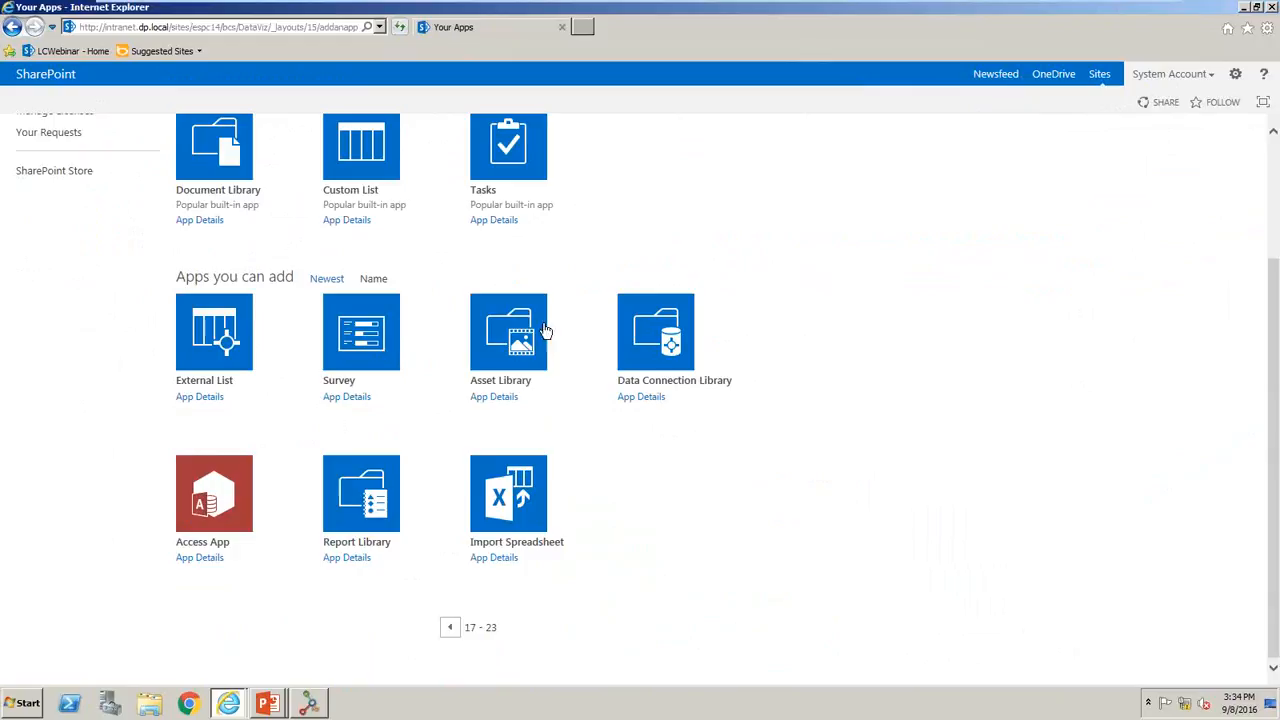
click(274, 348)
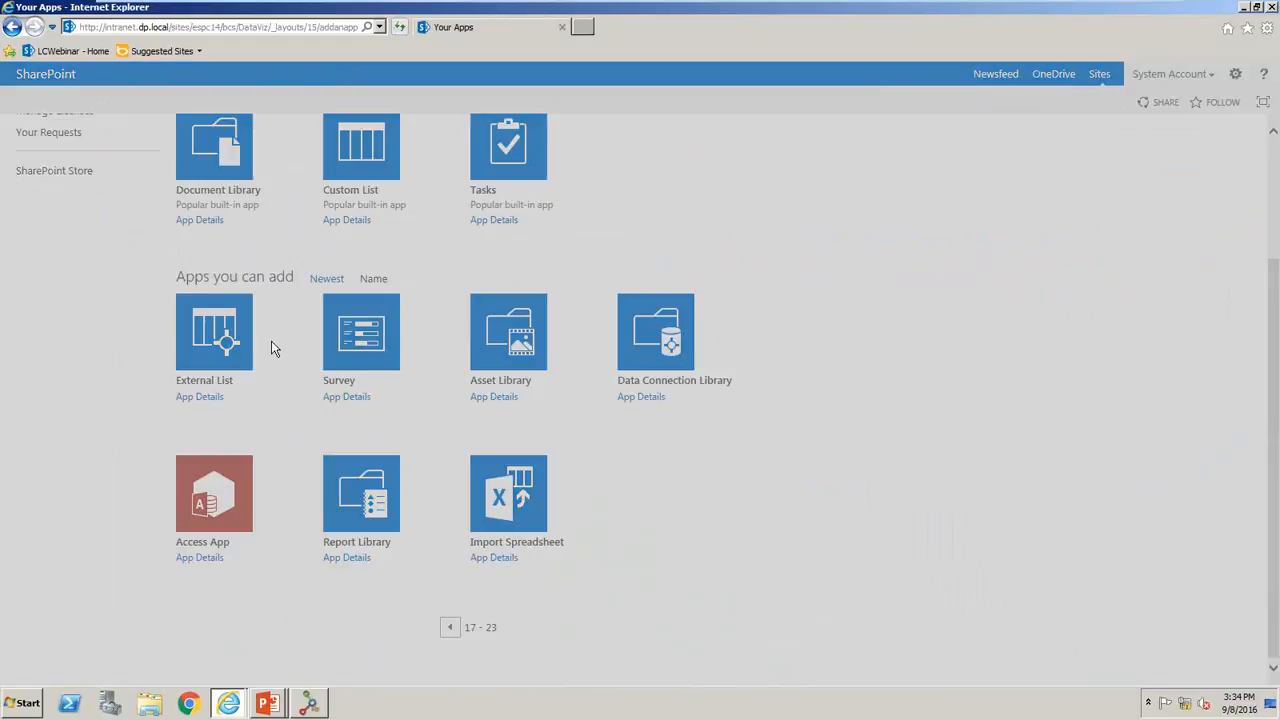
- Create the external list with the name Customers and DataVizWebinar_NS.Customers as its external content type
text(Customers)
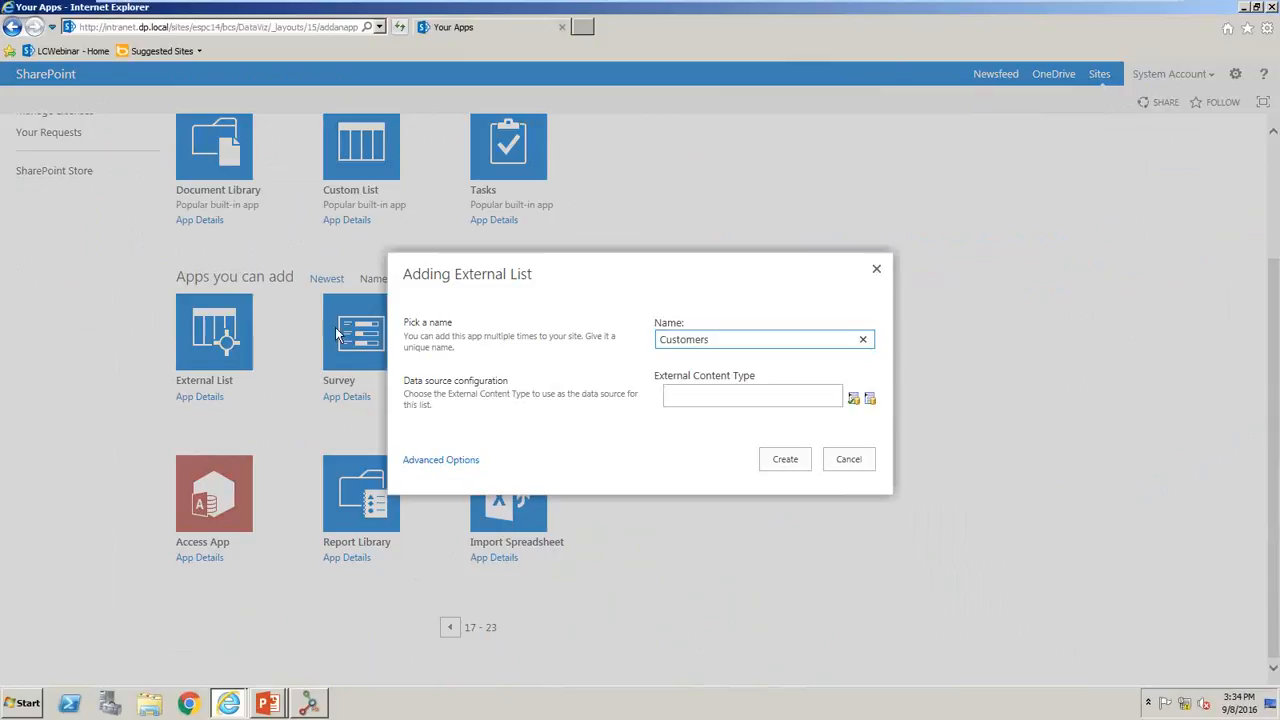
click(874, 404)
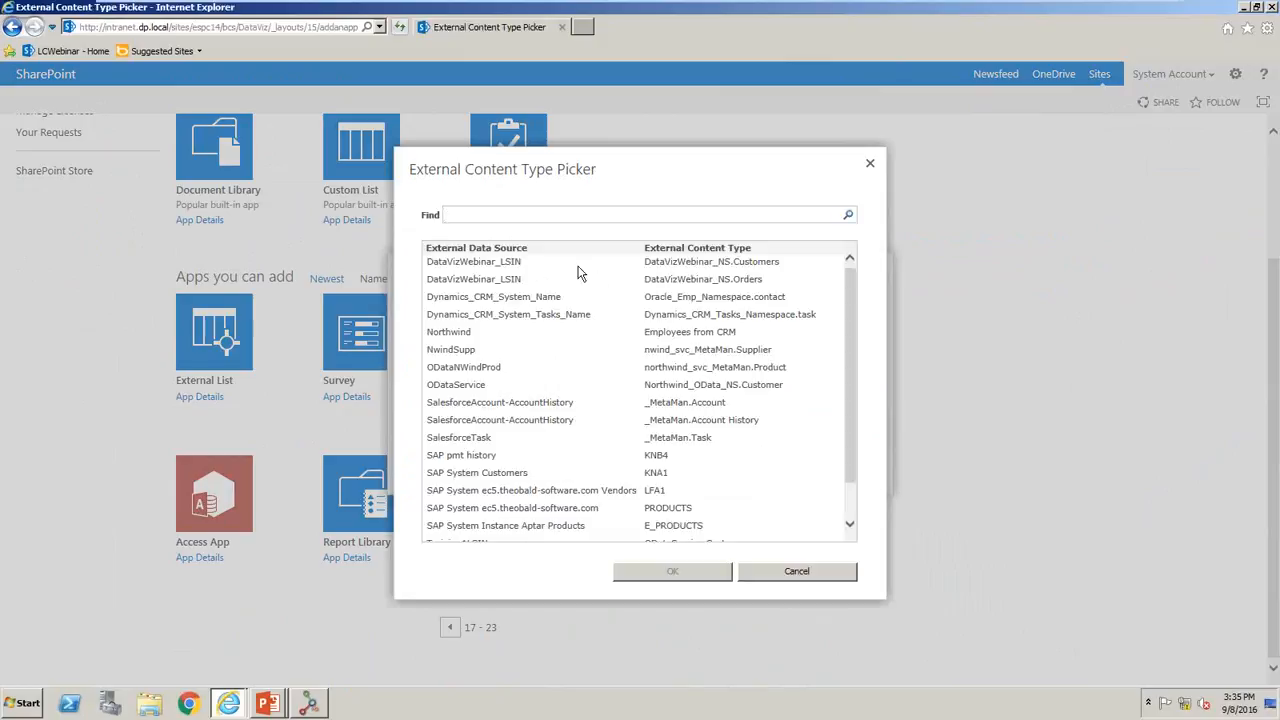
click(516, 262)
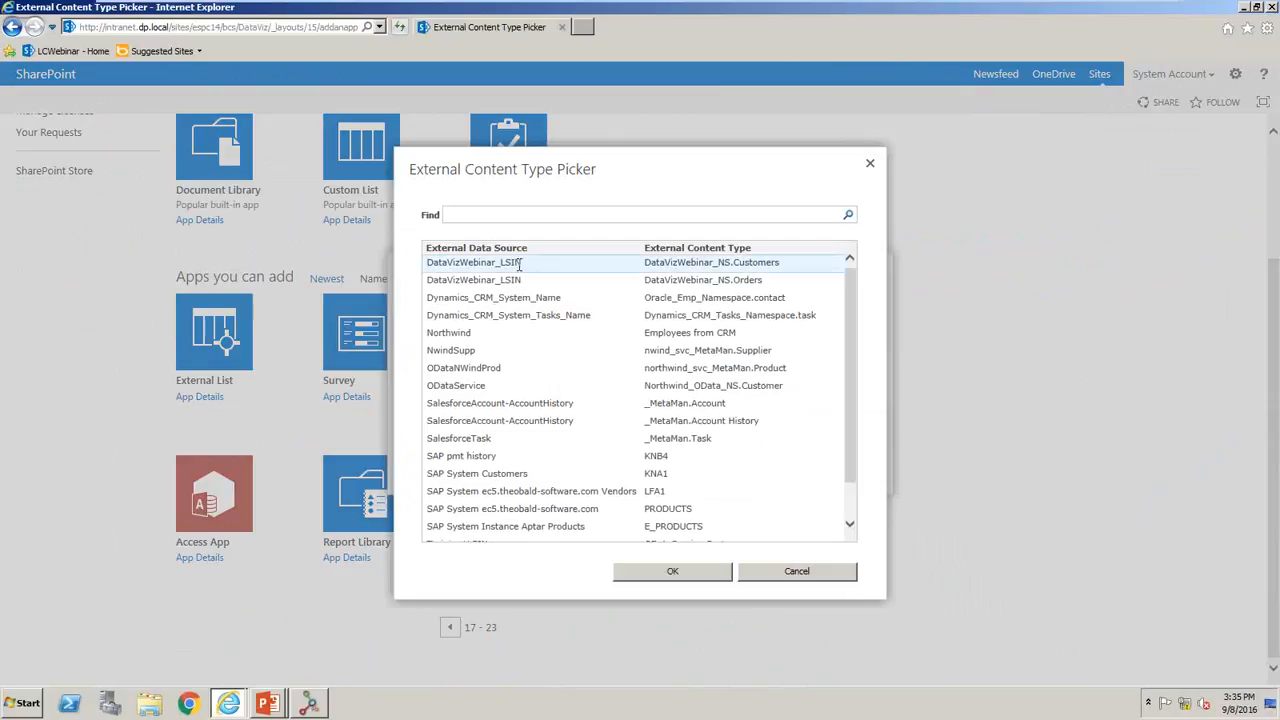
click(673, 572)
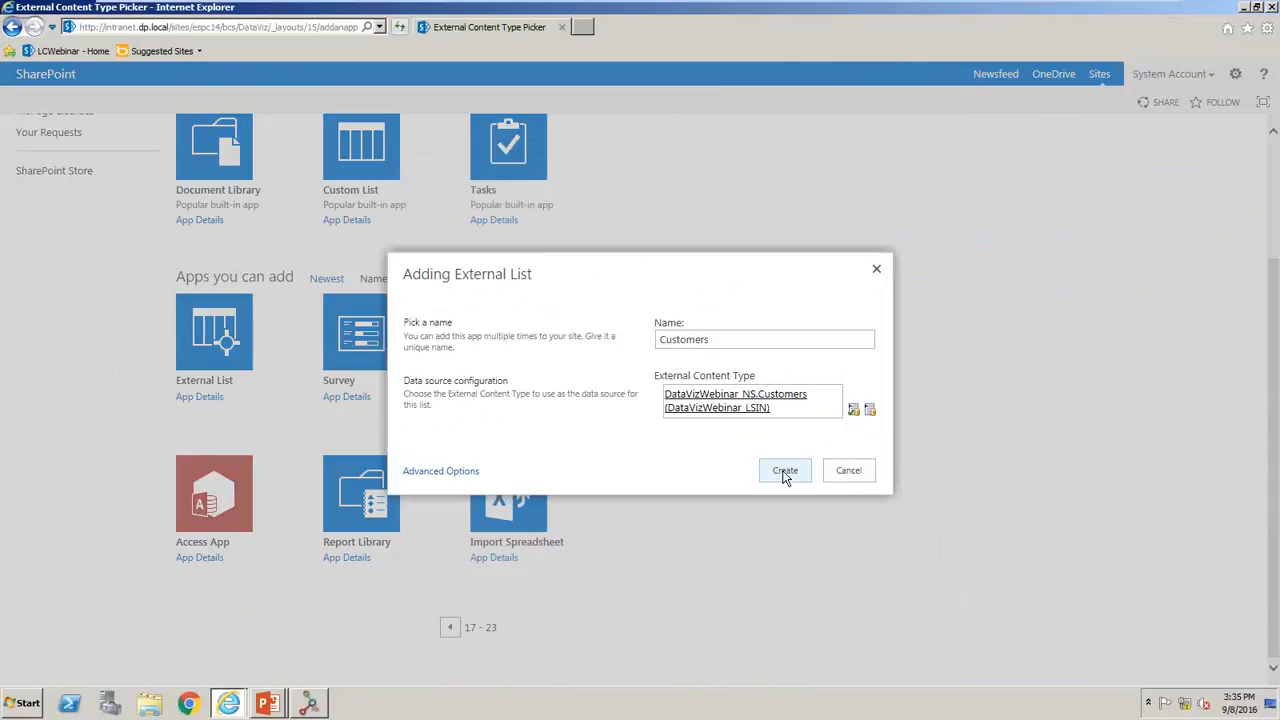
click(785, 472)
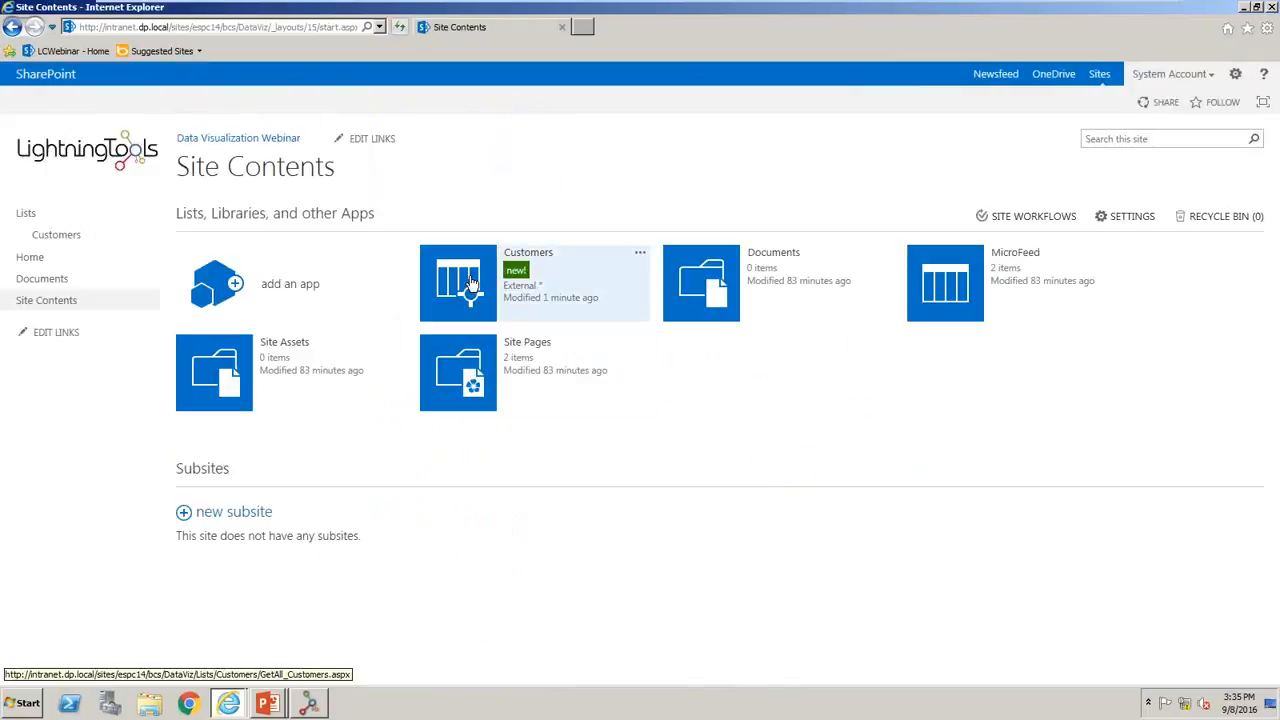
- Examine the Customers list in its GetAll_Customers and German_Customers views, and look at its blank new-item form
click(472, 284)
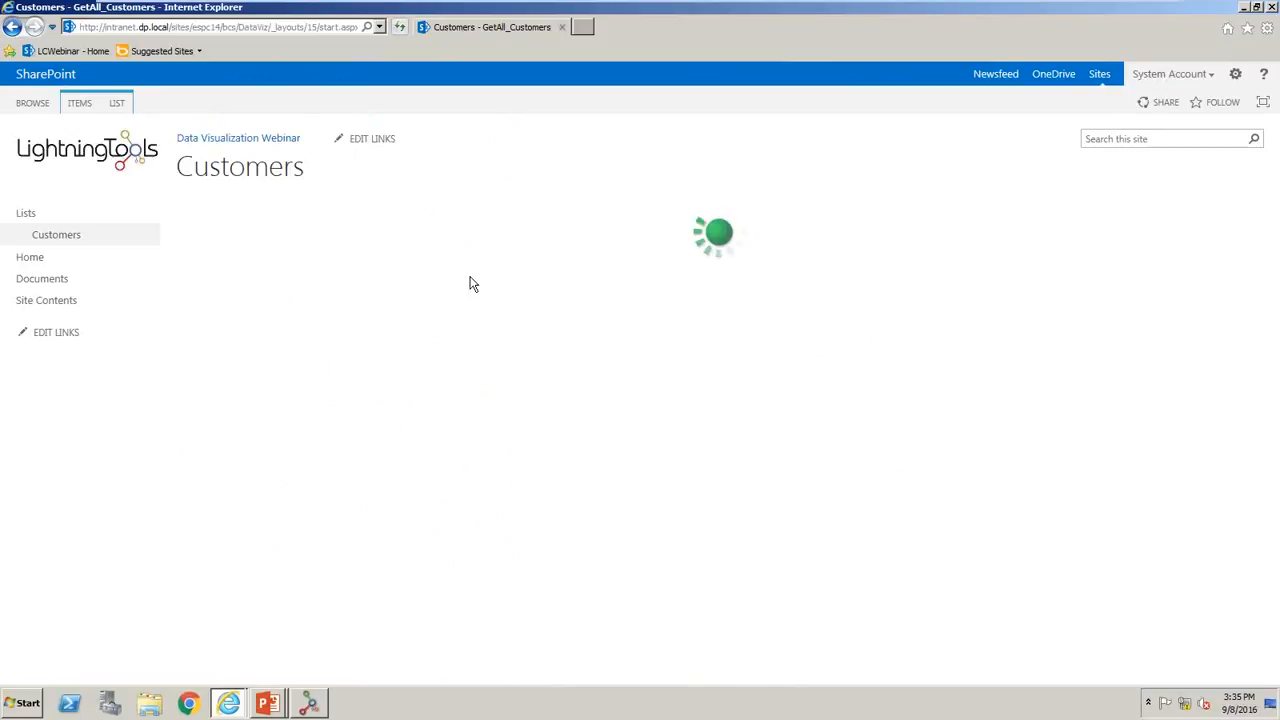
scroll(473, 284, down, 1)
scroll(519, 282, up, 1)
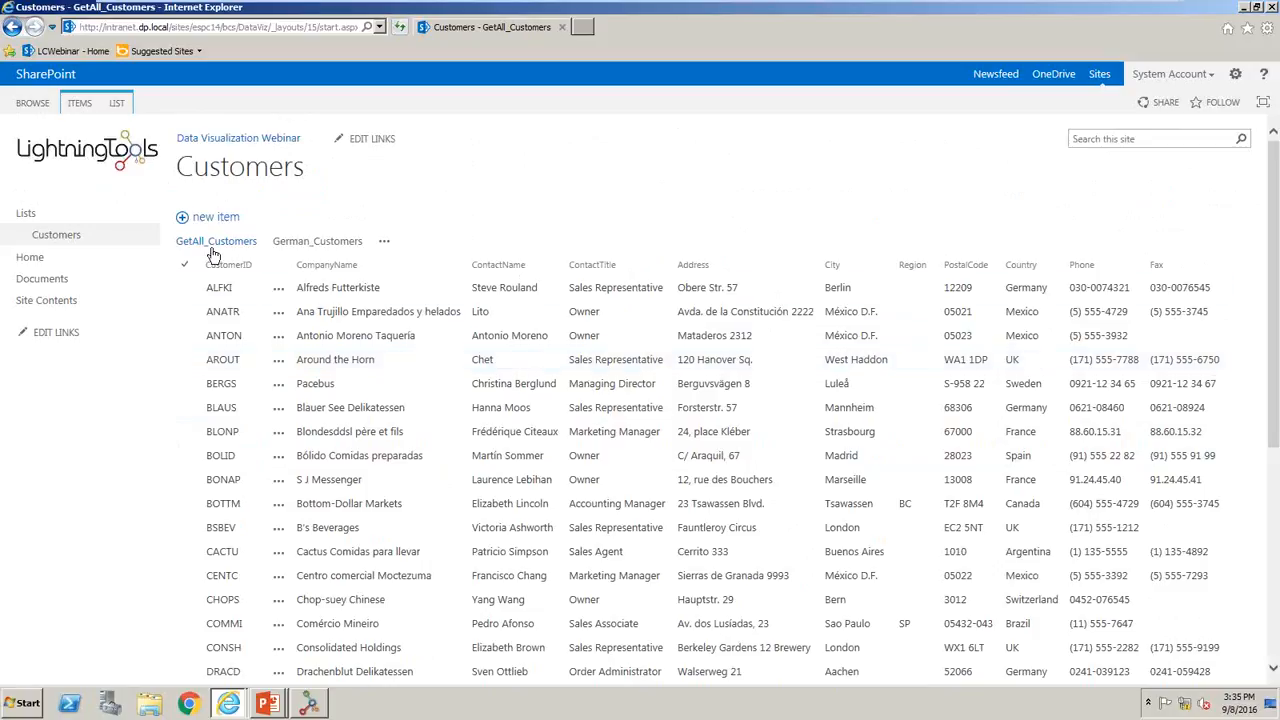
click(314, 245)
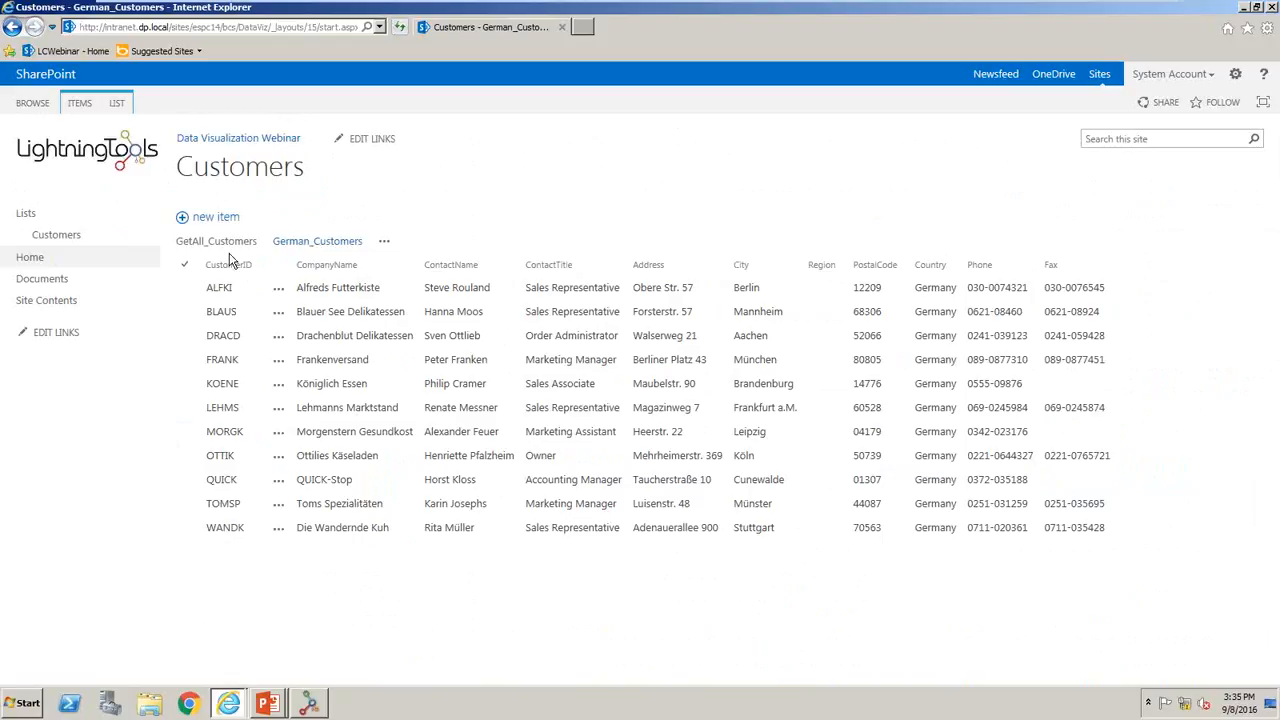
click(220, 243)
scroll(217, 243, down, 2)
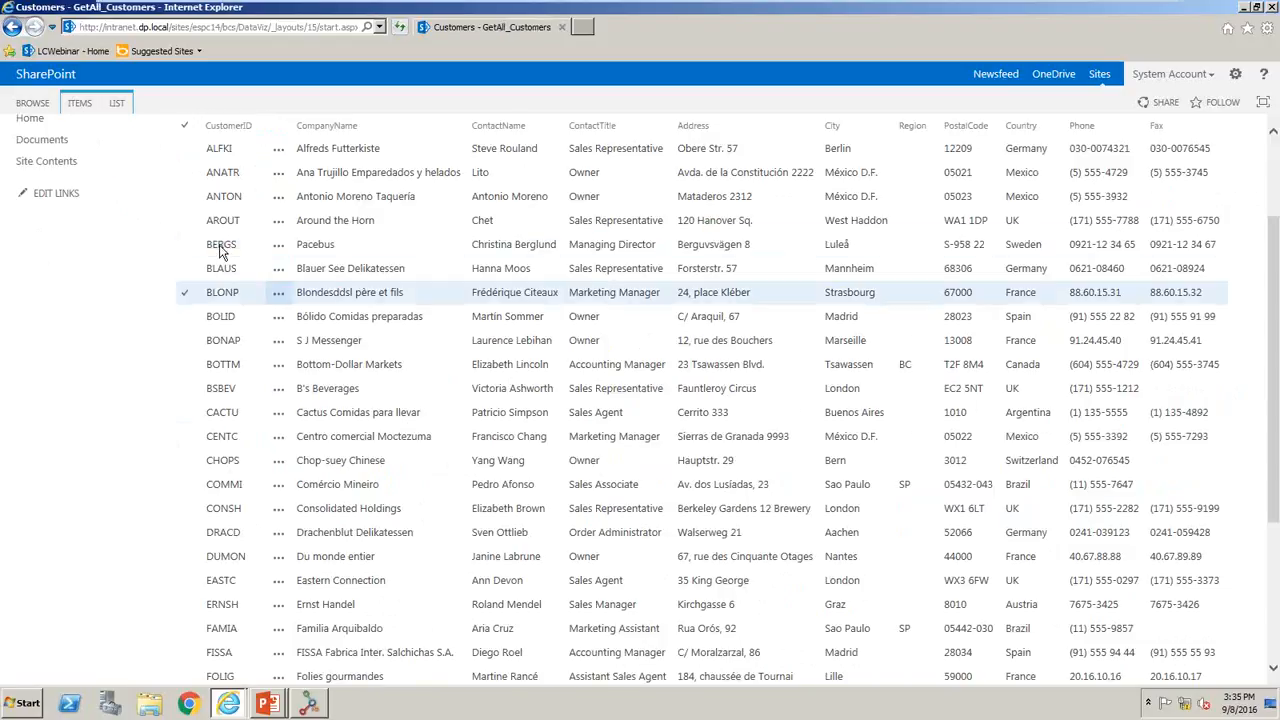
scroll(220, 245, up, 2)
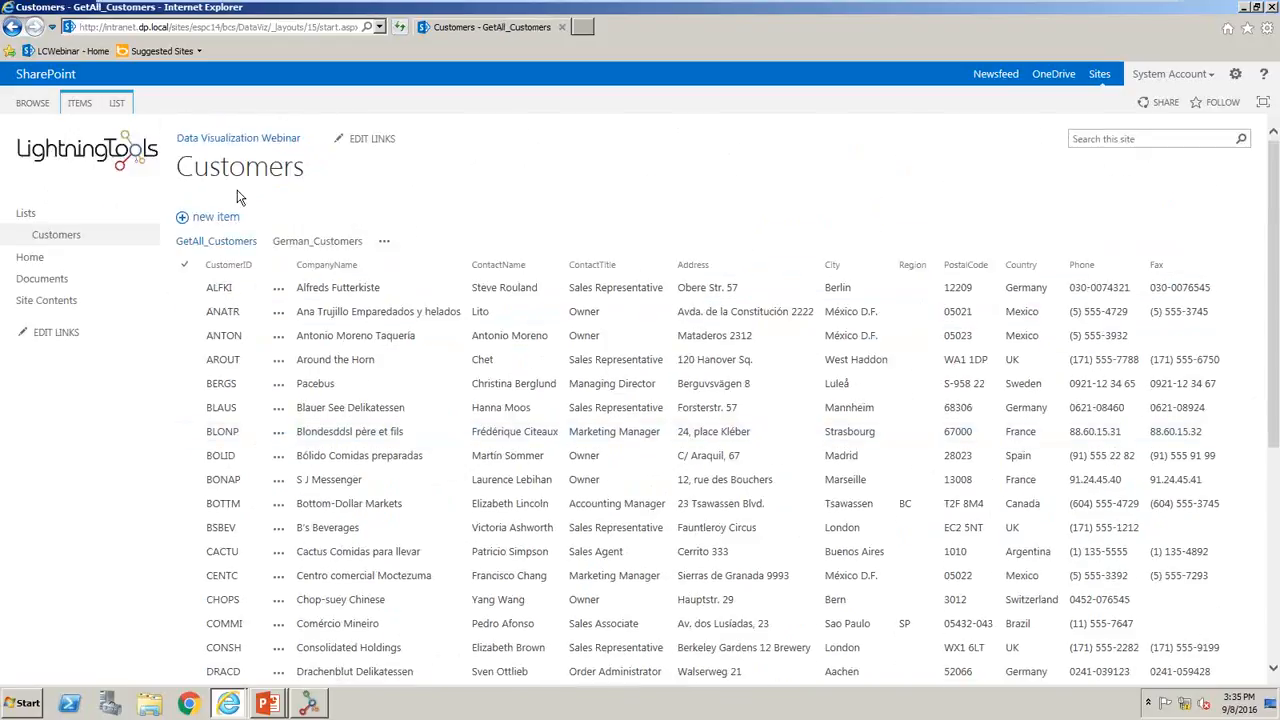
click(208, 222)
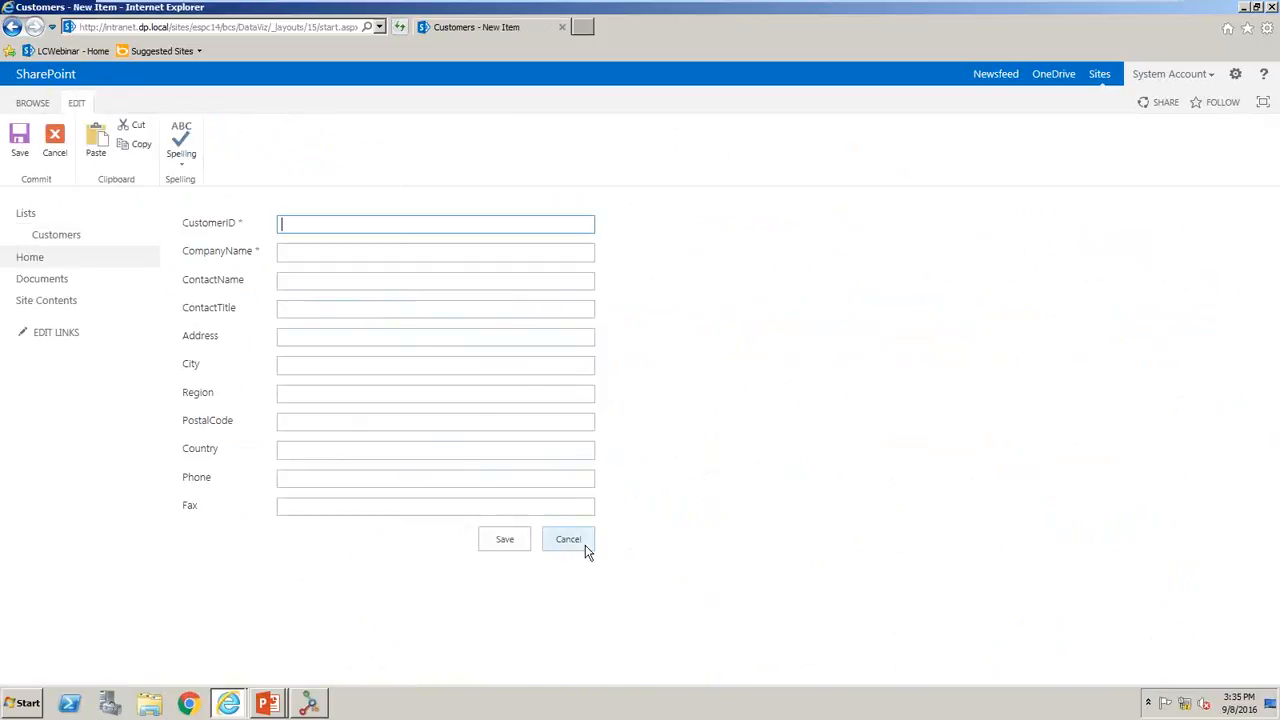
click(571, 542)
- Edit the Marseille customer in the Customers list, set Region to South and save the item
click(366, 340)
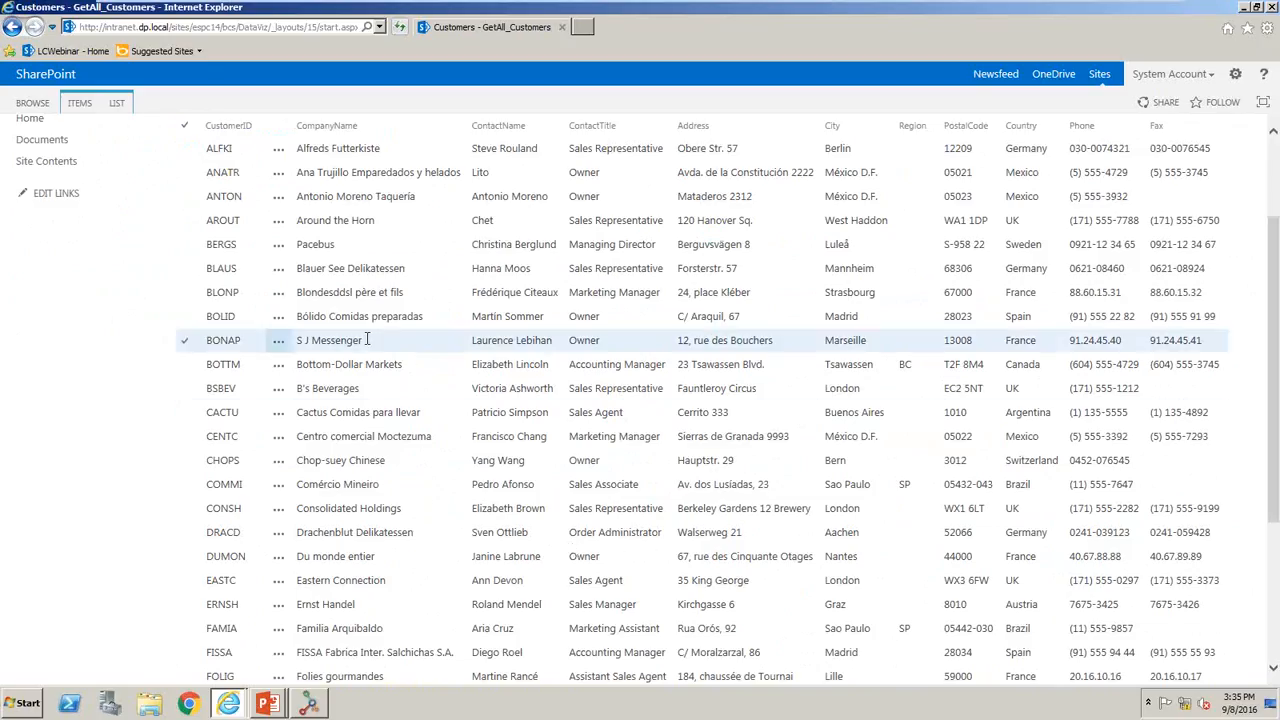
click(280, 342)
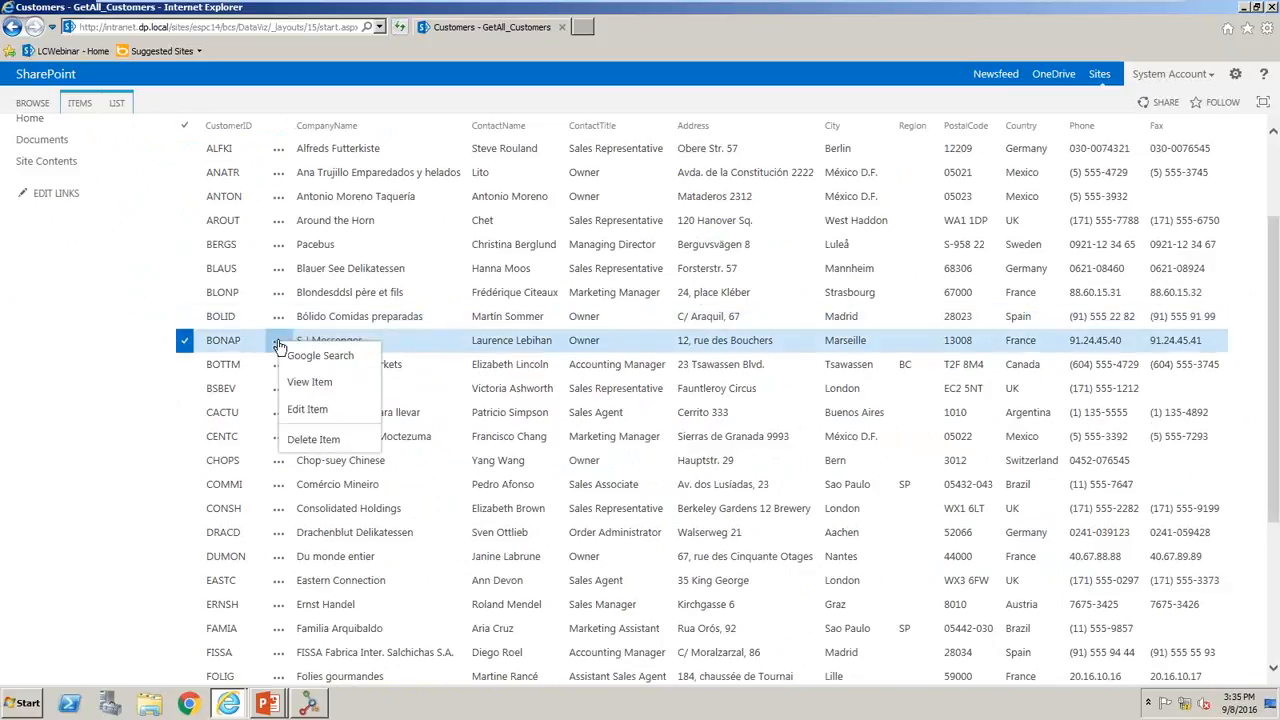
click(316, 412)
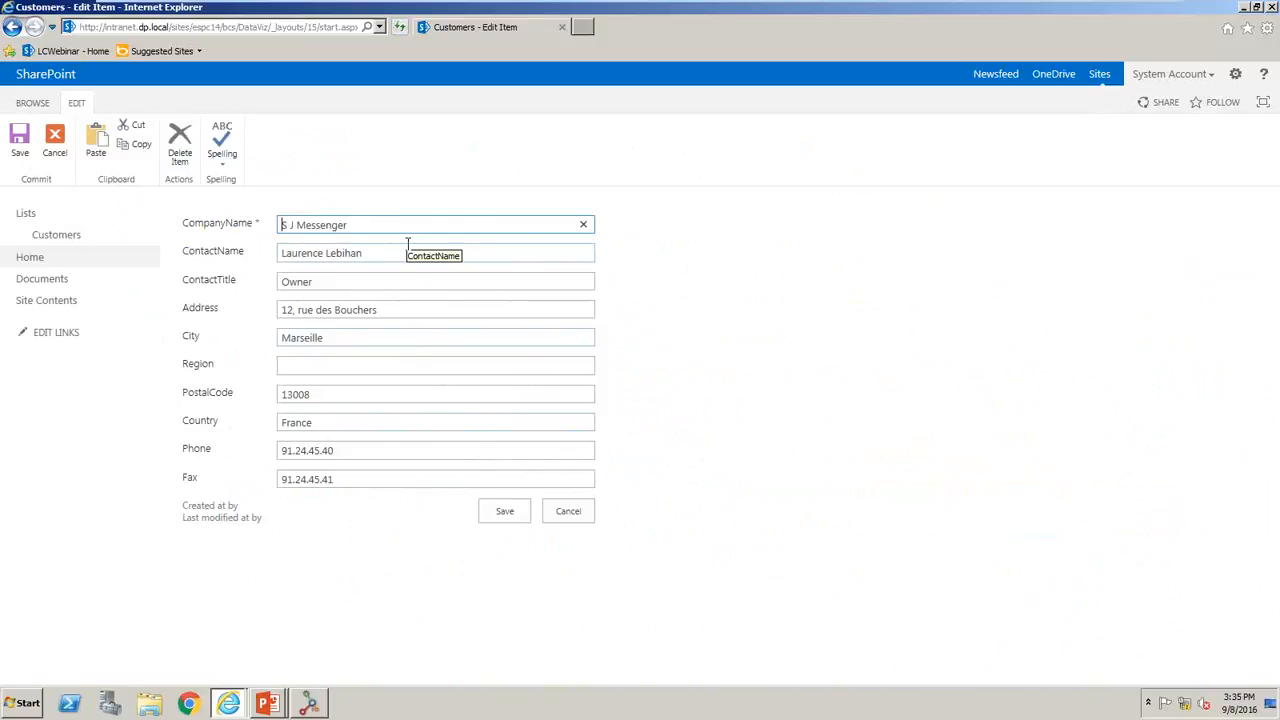
click(340, 366)
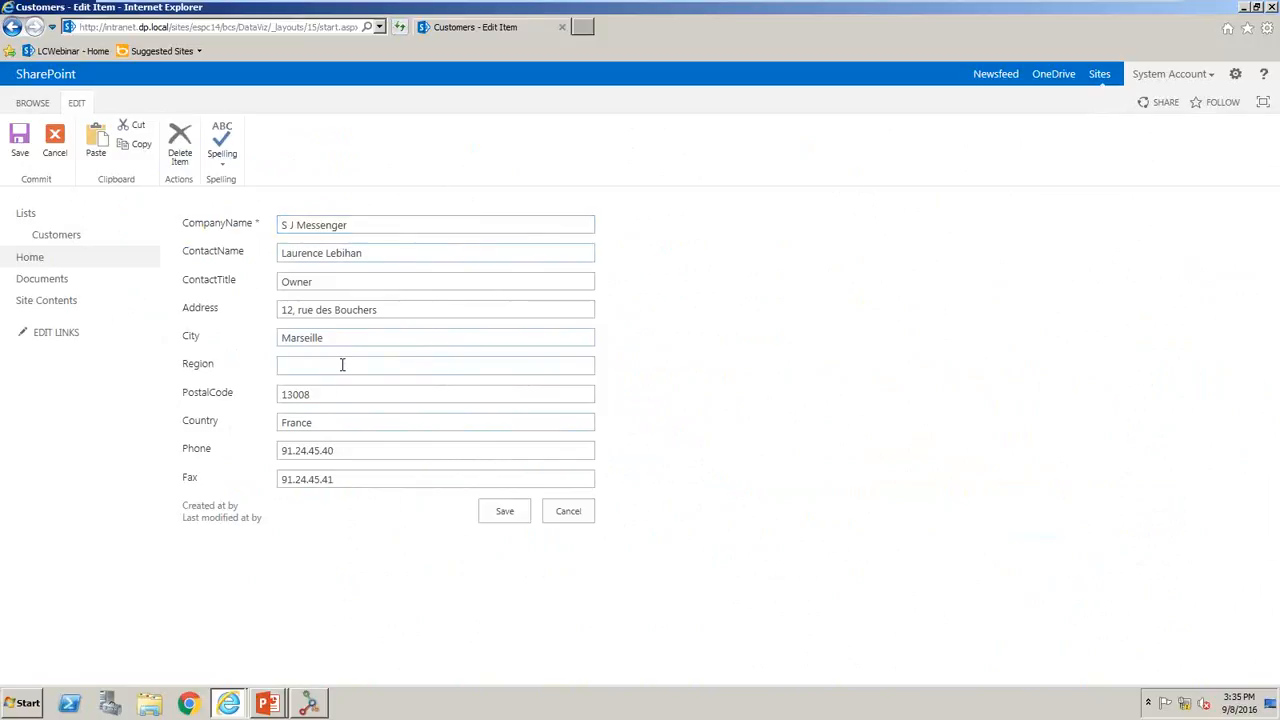
text(South)
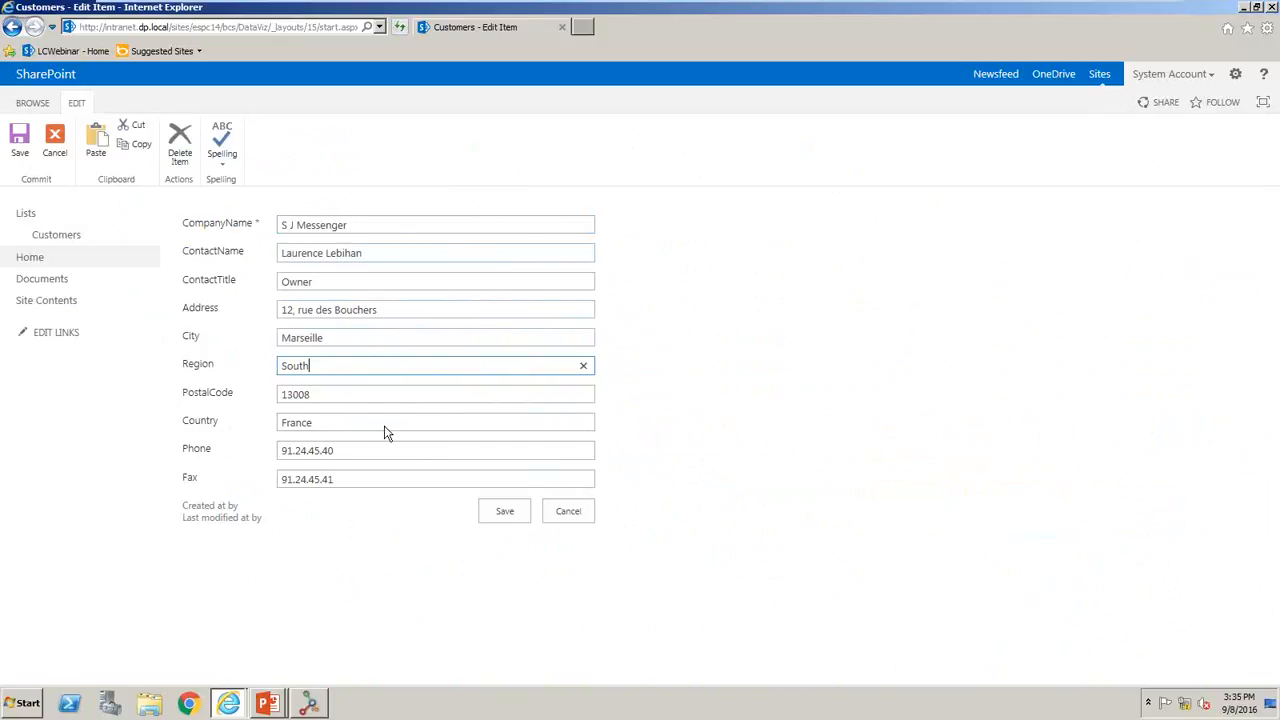
click(520, 517)
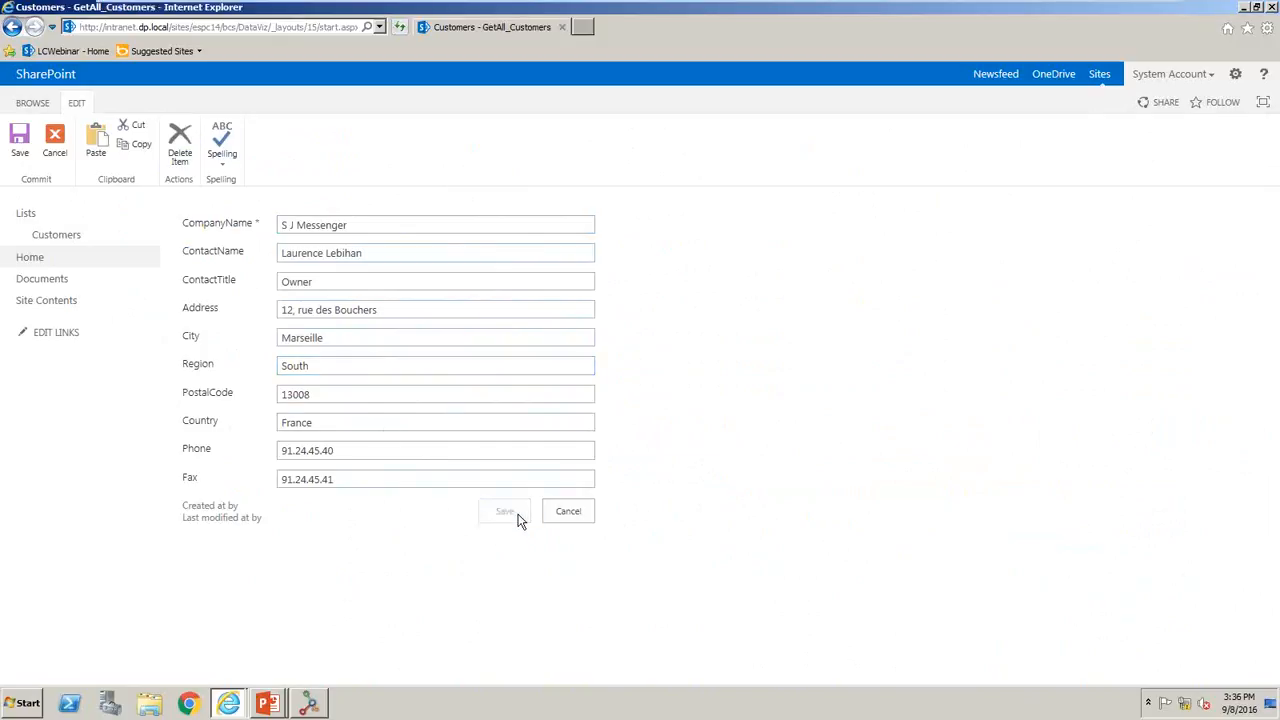
scroll(522, 517, up, 2)
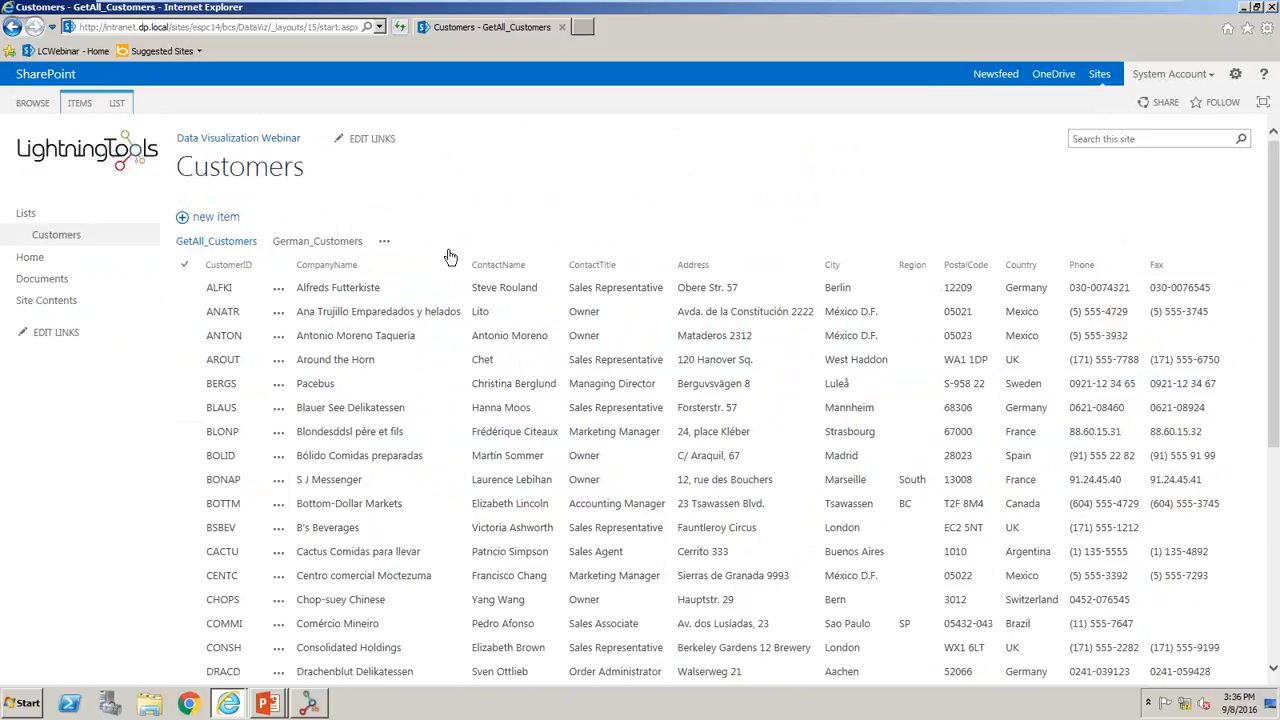
- In the Documents library, start a new column named Customer with External Data as its information type
click(57, 280)
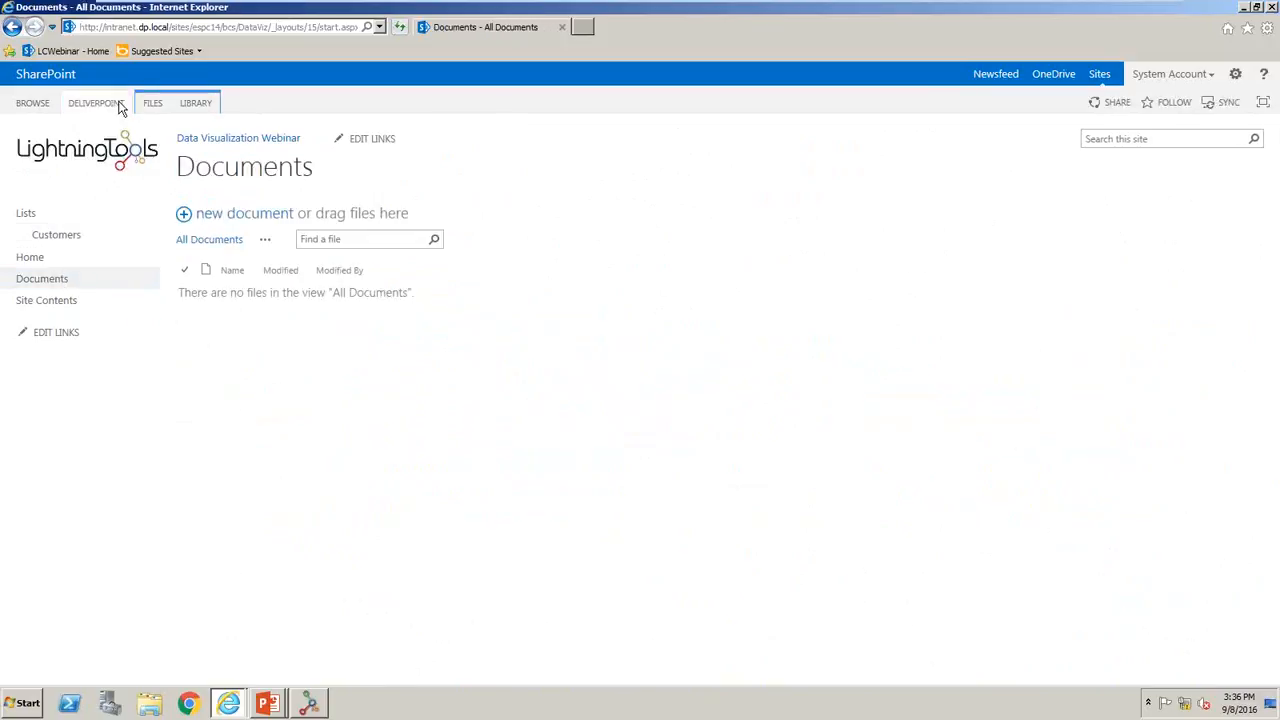
click(194, 104)
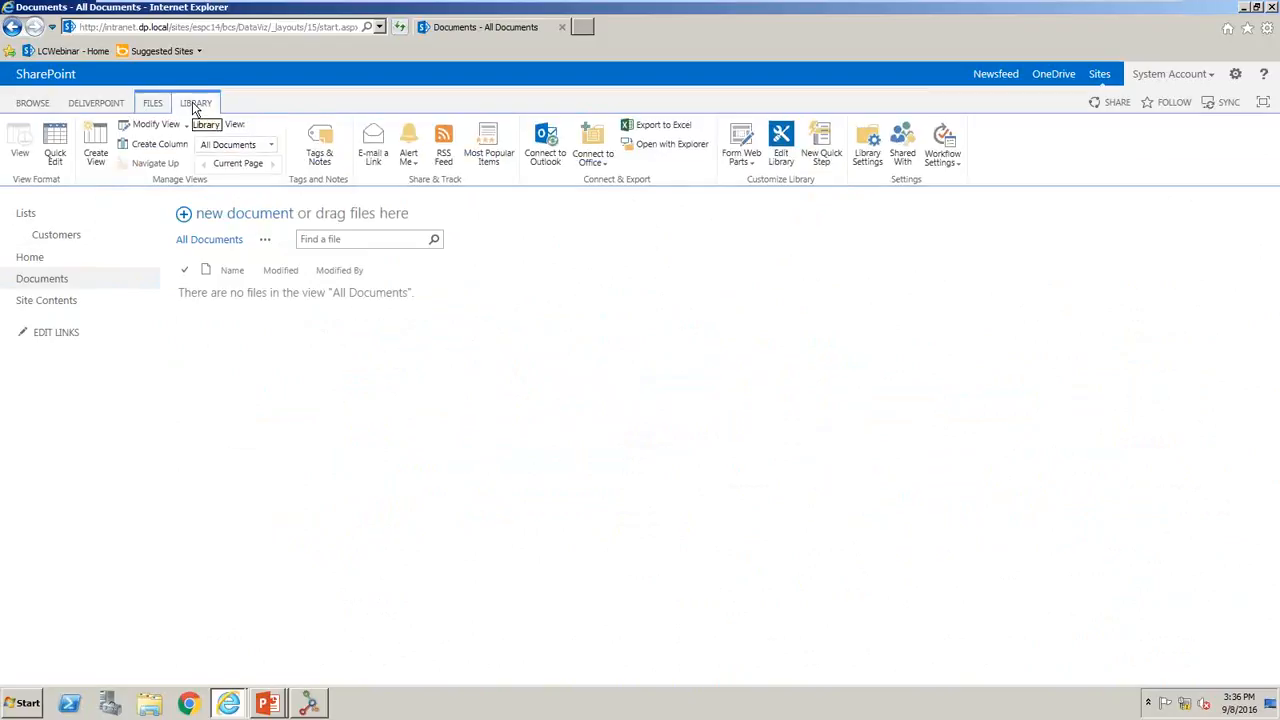
click(157, 145)
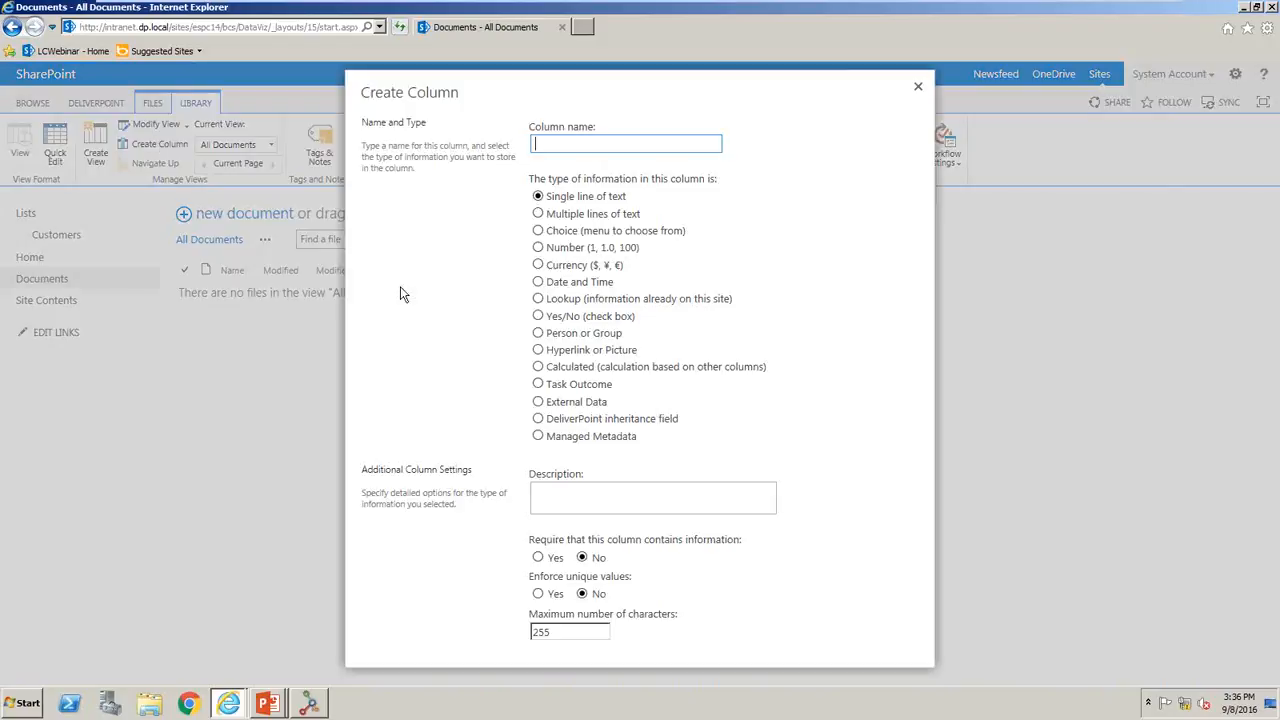
click(539, 402)
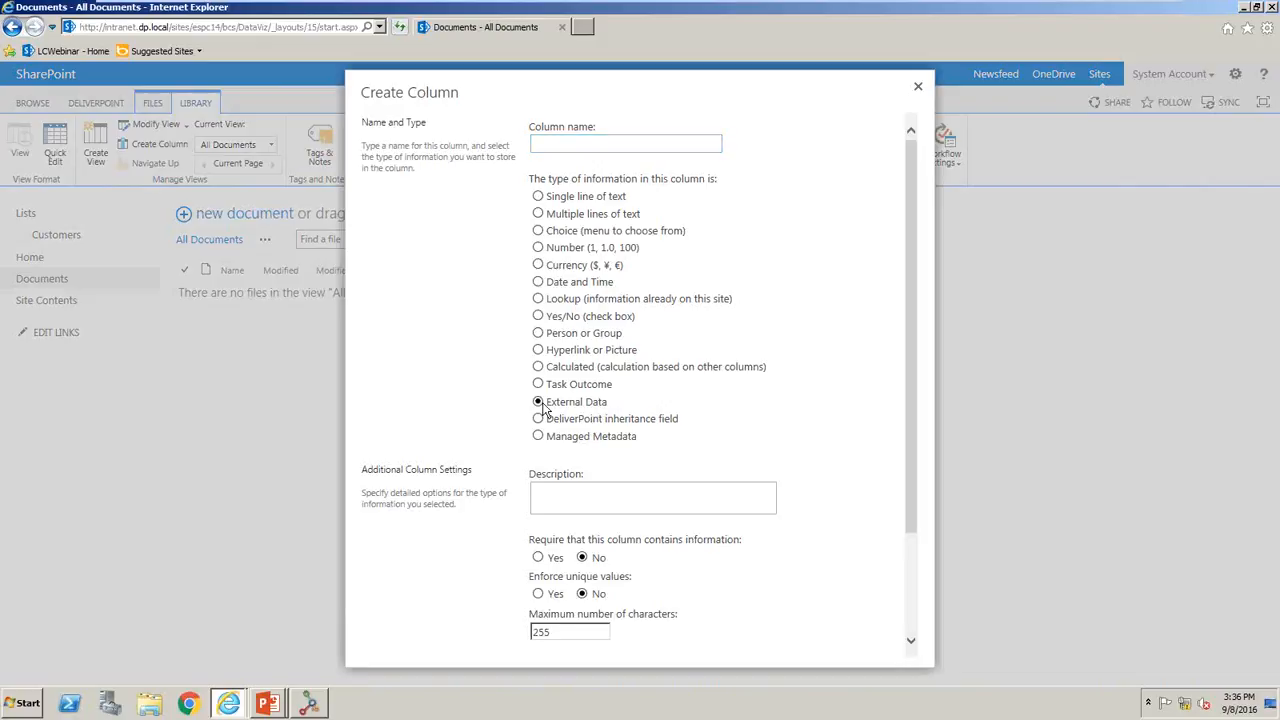
click(612, 155)
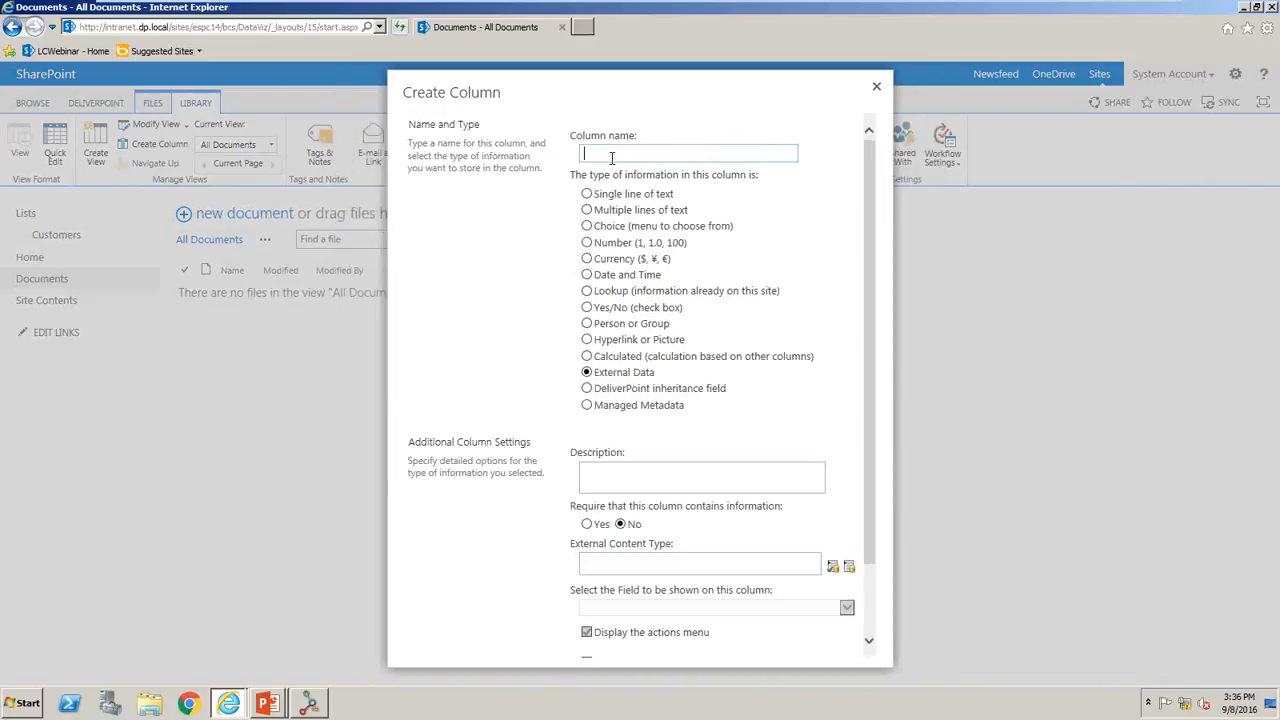
text(Customer)
click(610, 169)
- Base the column on the DataVizWebinar_NS.Customers external content type and choose CompanyName as the field to show
scroll(875, 498, down, 2)
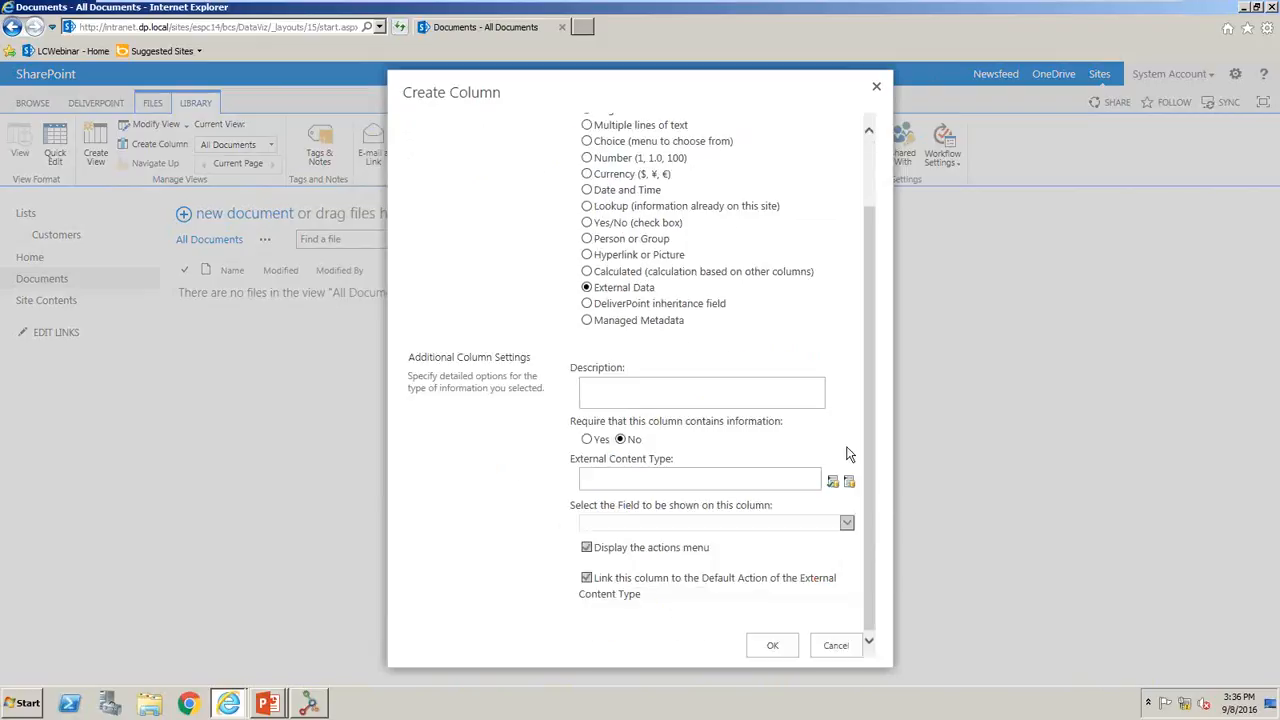
click(849, 482)
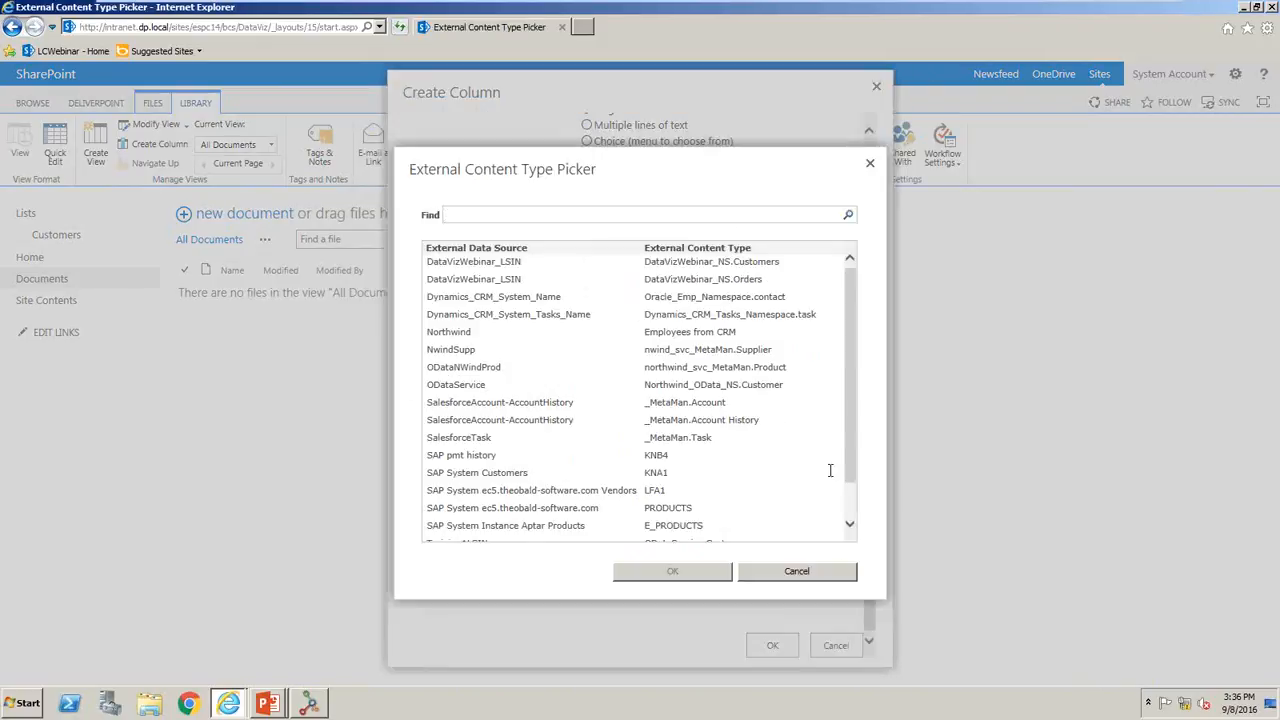
click(733, 262)
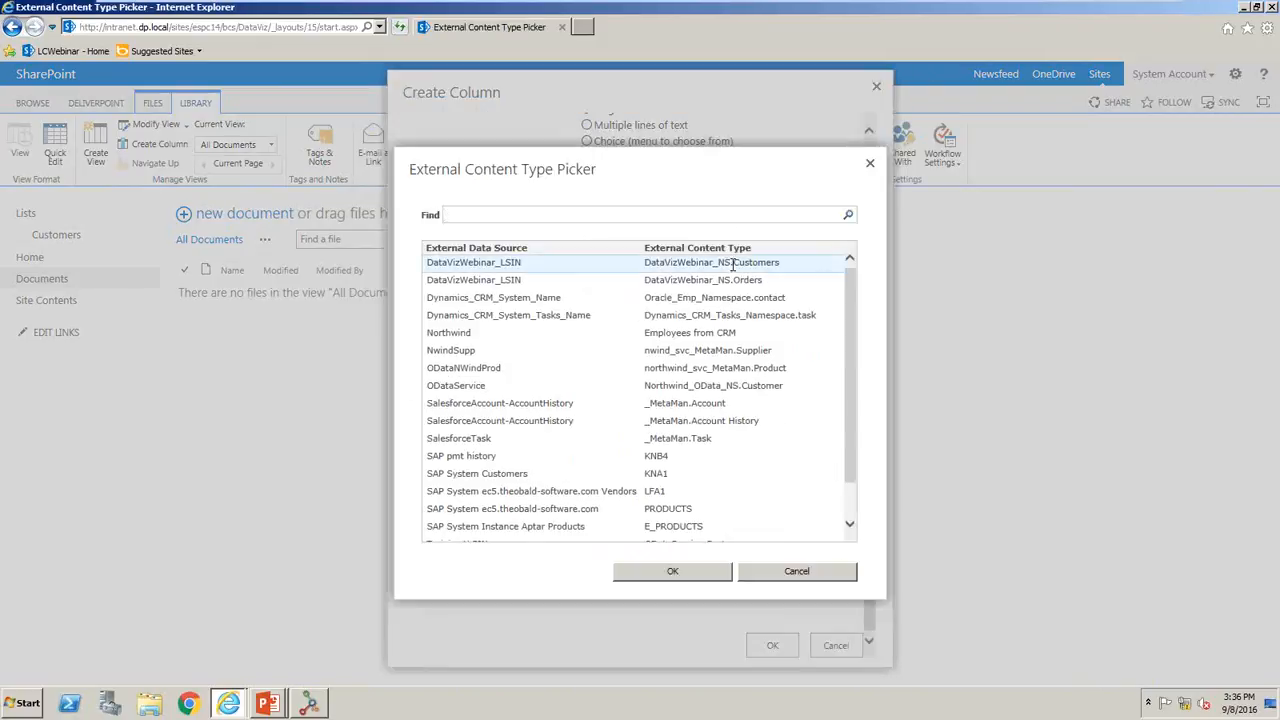
click(693, 570)
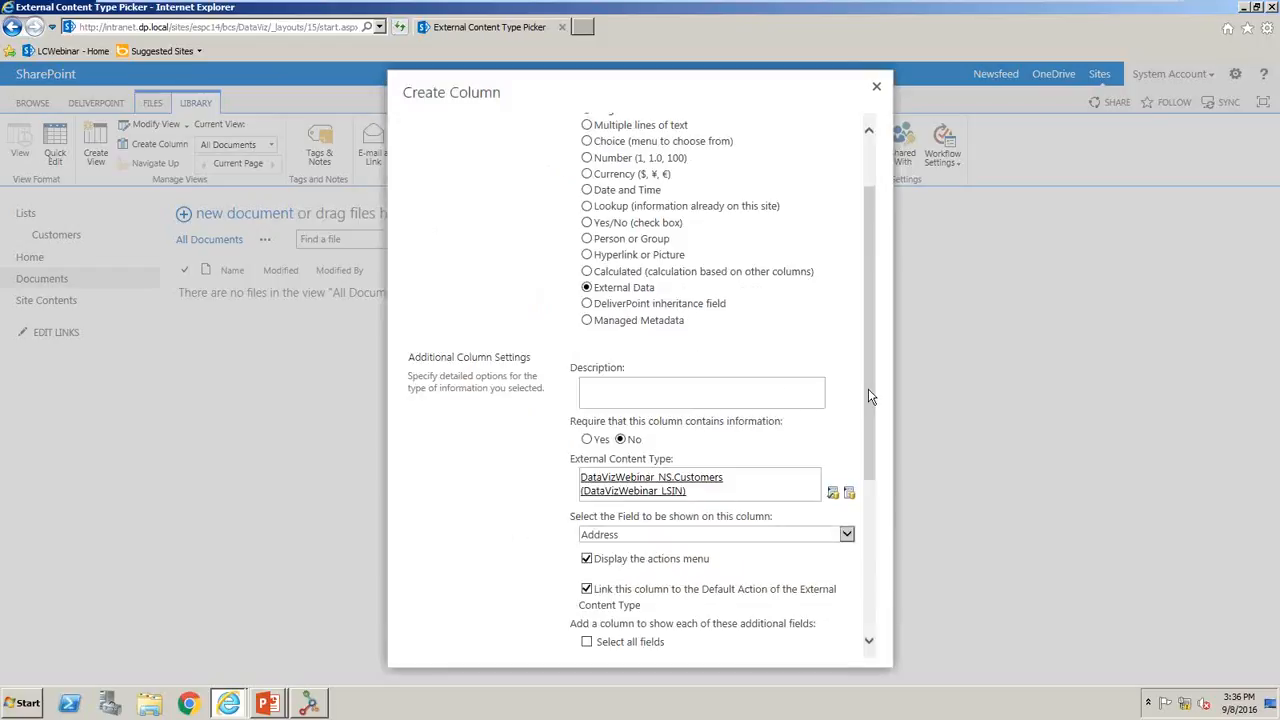
drag(866, 398, 883, 551)
click(790, 257)
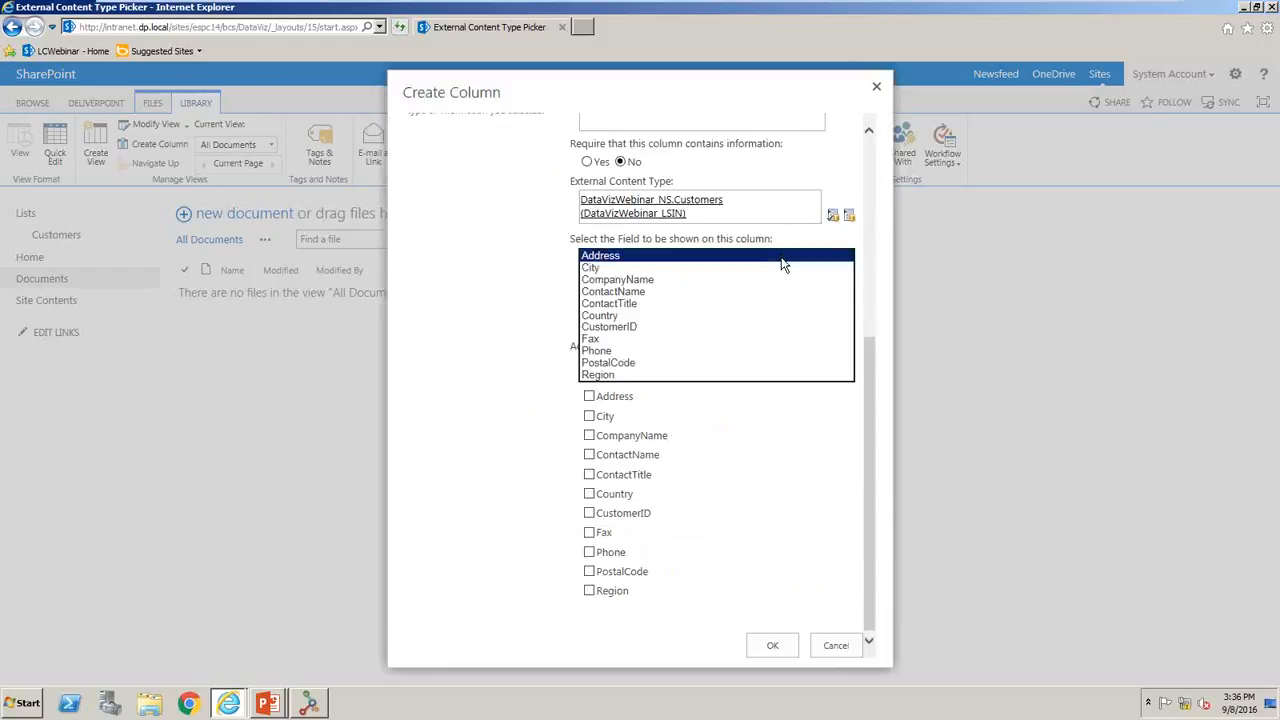
click(760, 280)
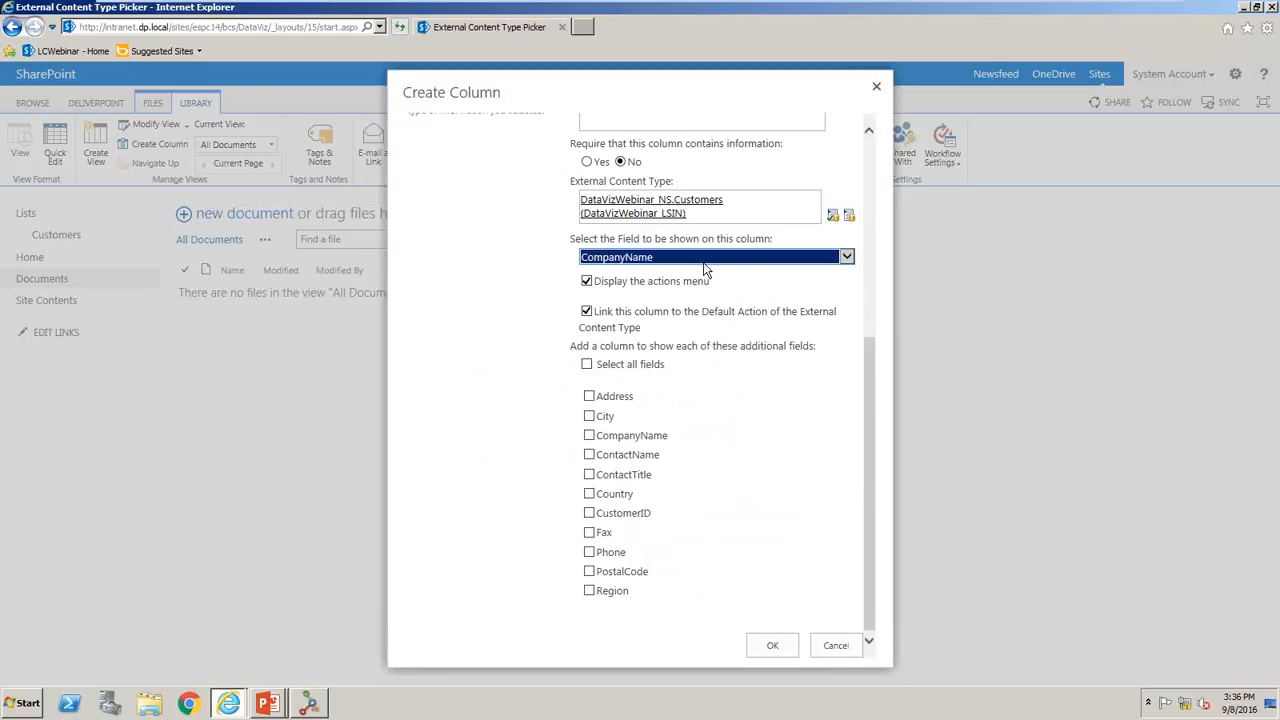
- Include Address, City, Country, Fax and Phone as additional fields and create the column
click(589, 397)
click(589, 417)
click(589, 493)
click(589, 533)
click(589, 553)
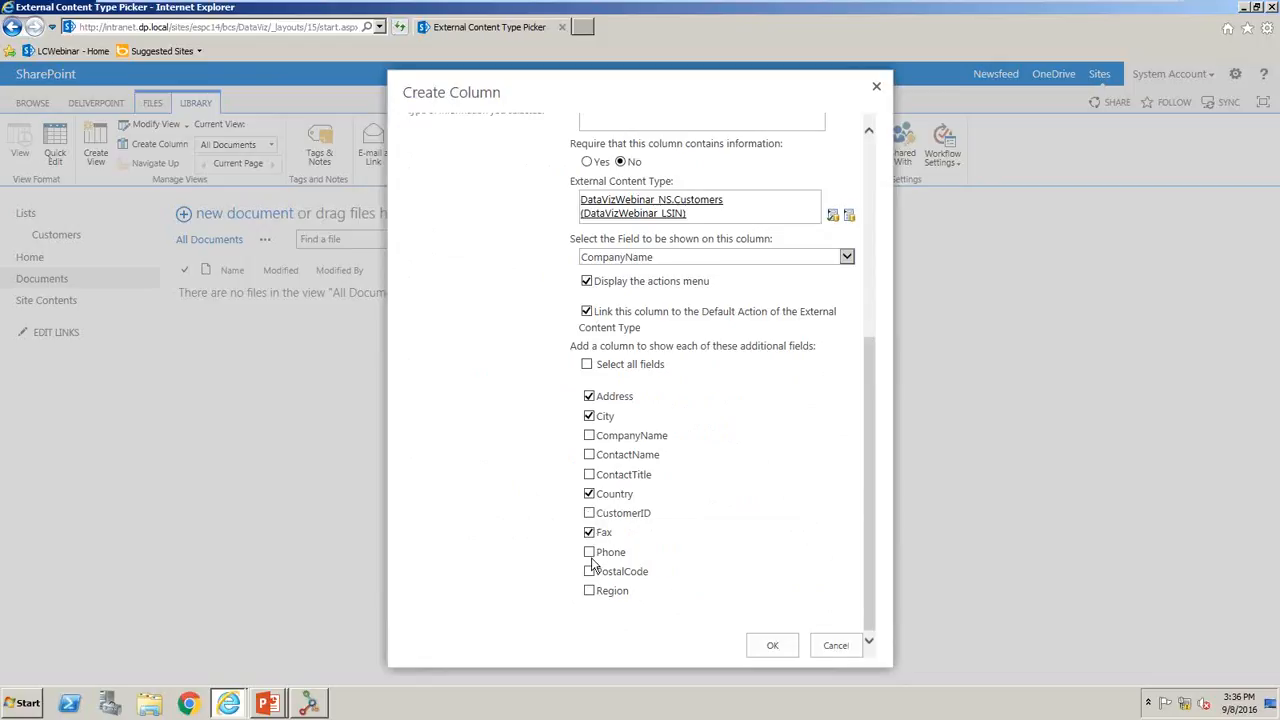
click(770, 647)
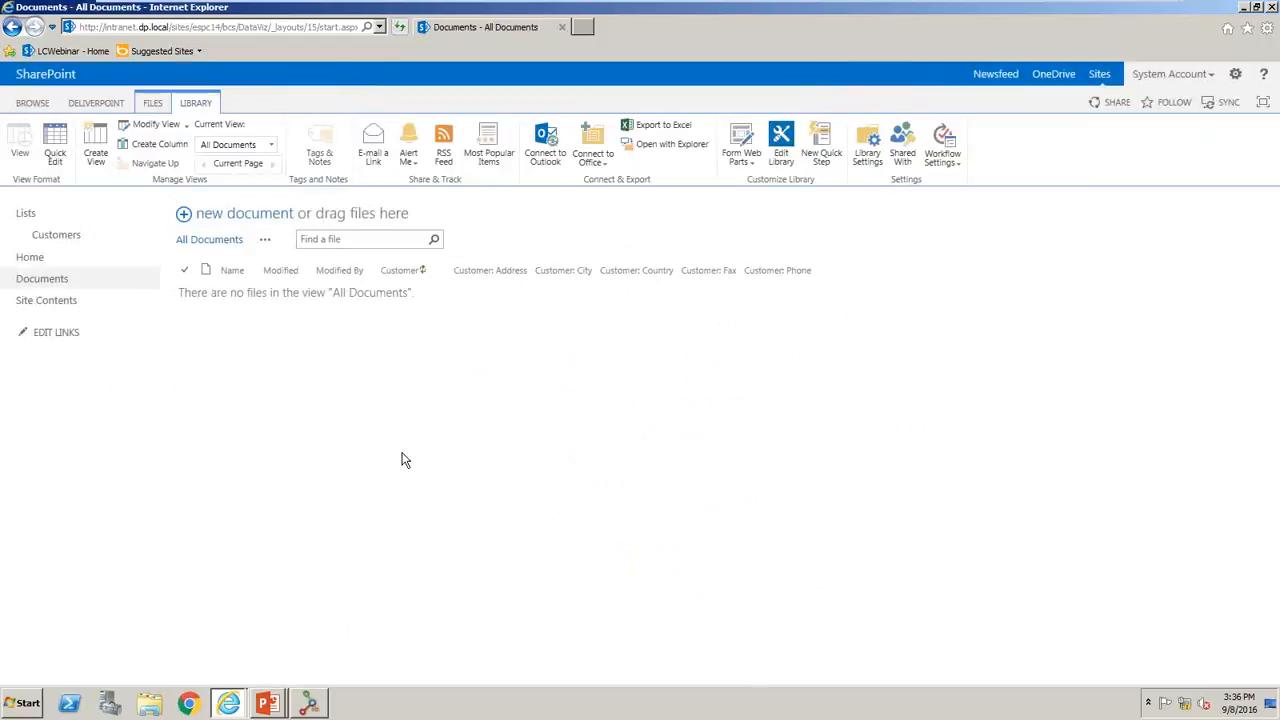
- Switch to Windows Explorer and open the Generic Docs folder inside the Desktop folder on the desktop
key(super+e)
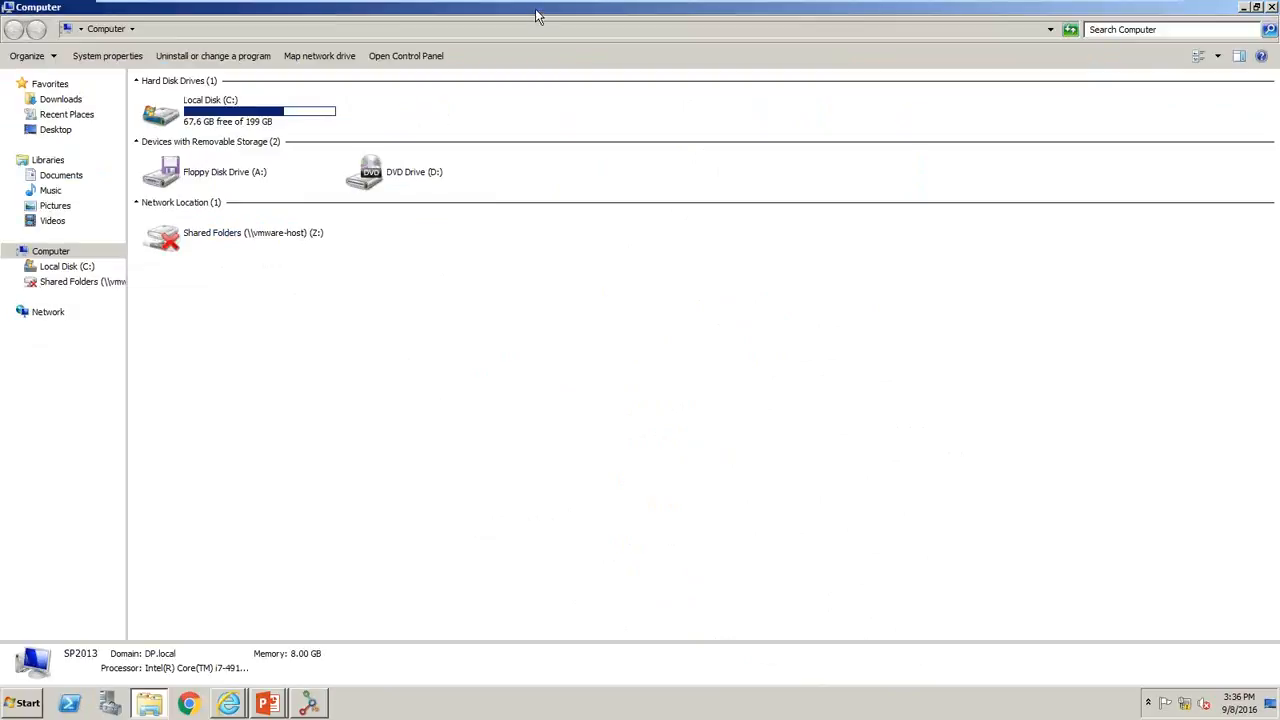
double_click(535, 15)
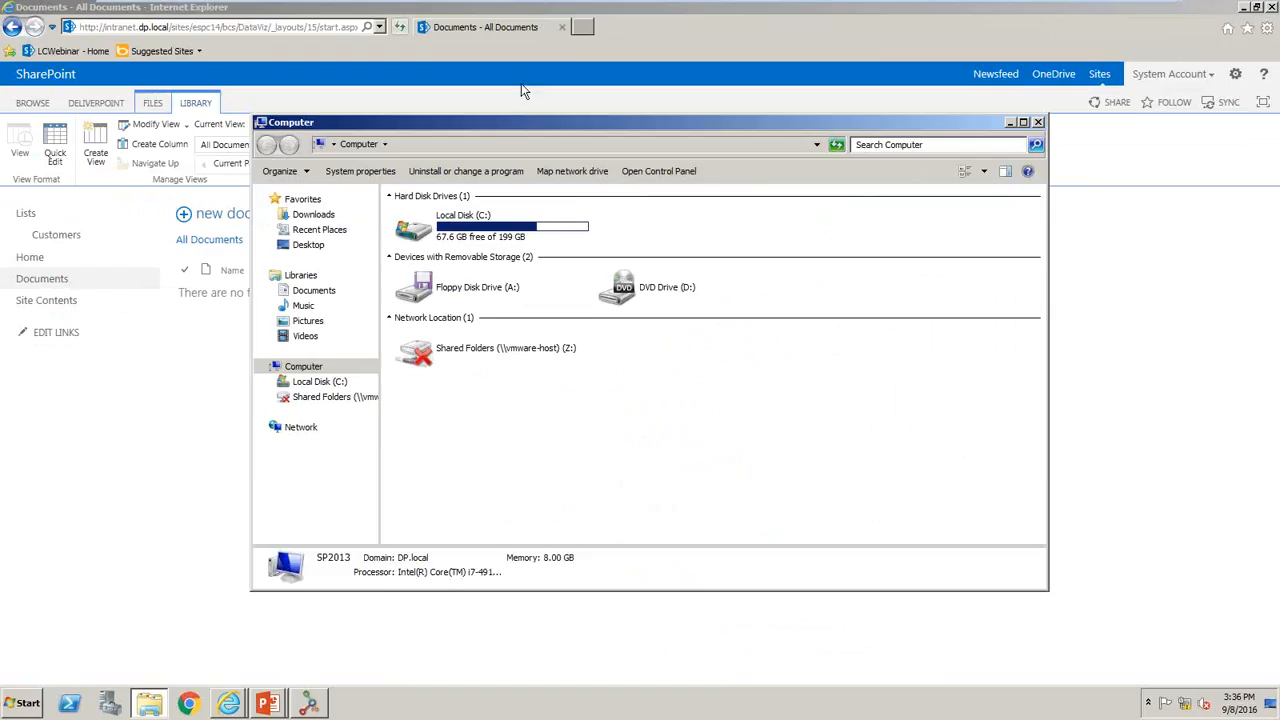
click(308, 246)
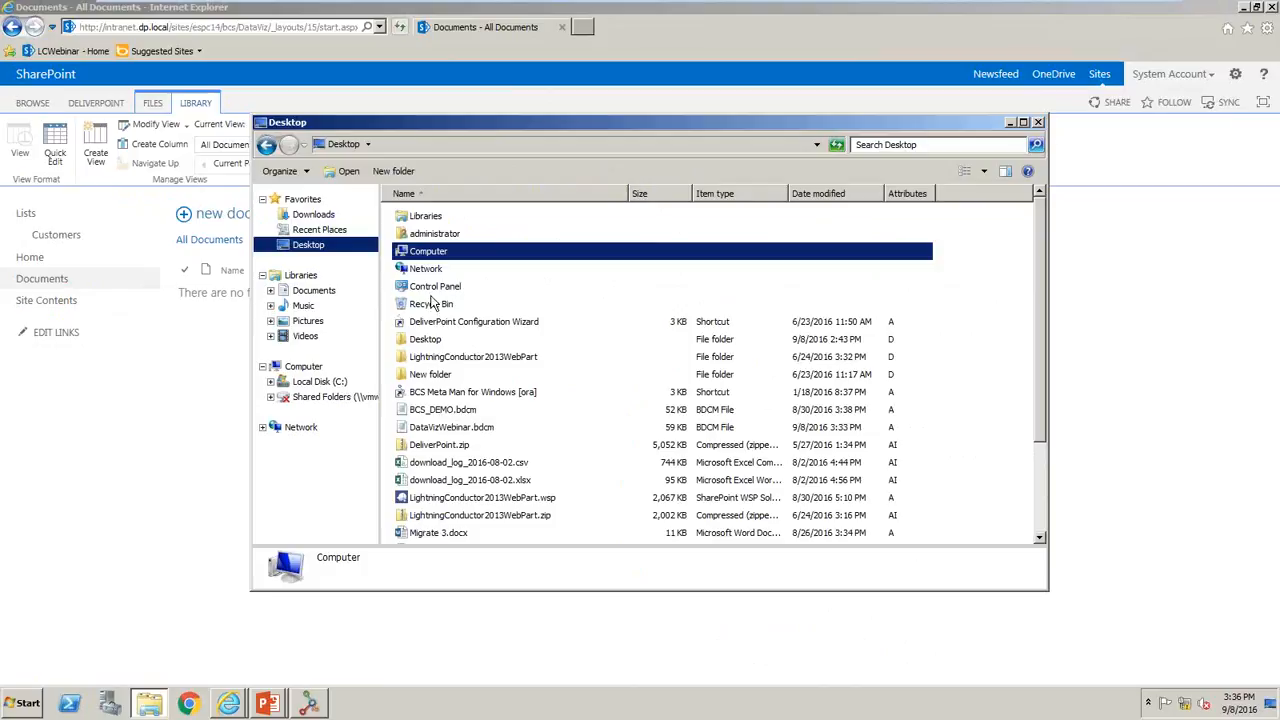
double_click(428, 341)
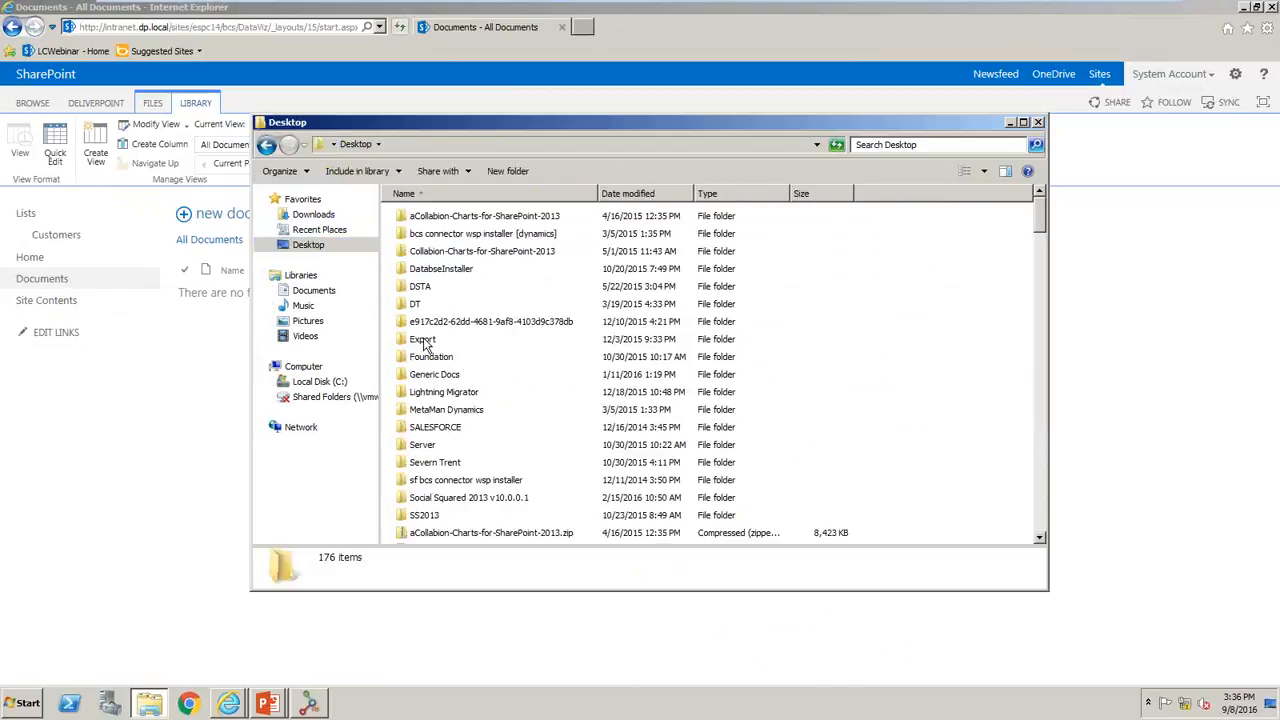
click(437, 376)
double_click(437, 376)
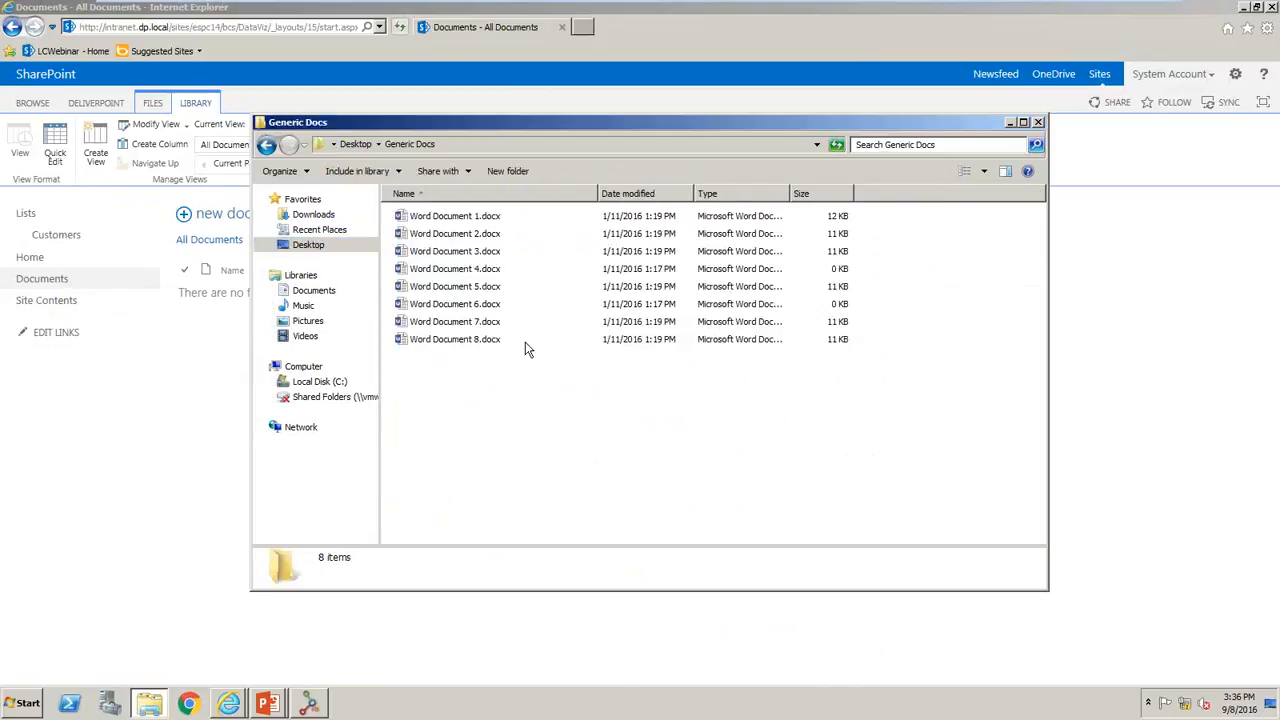
- Upload Word Document 6, 7 and 8 from Generic Docs to the Documents library, and close the folder window
drag(539, 382, 447, 315)
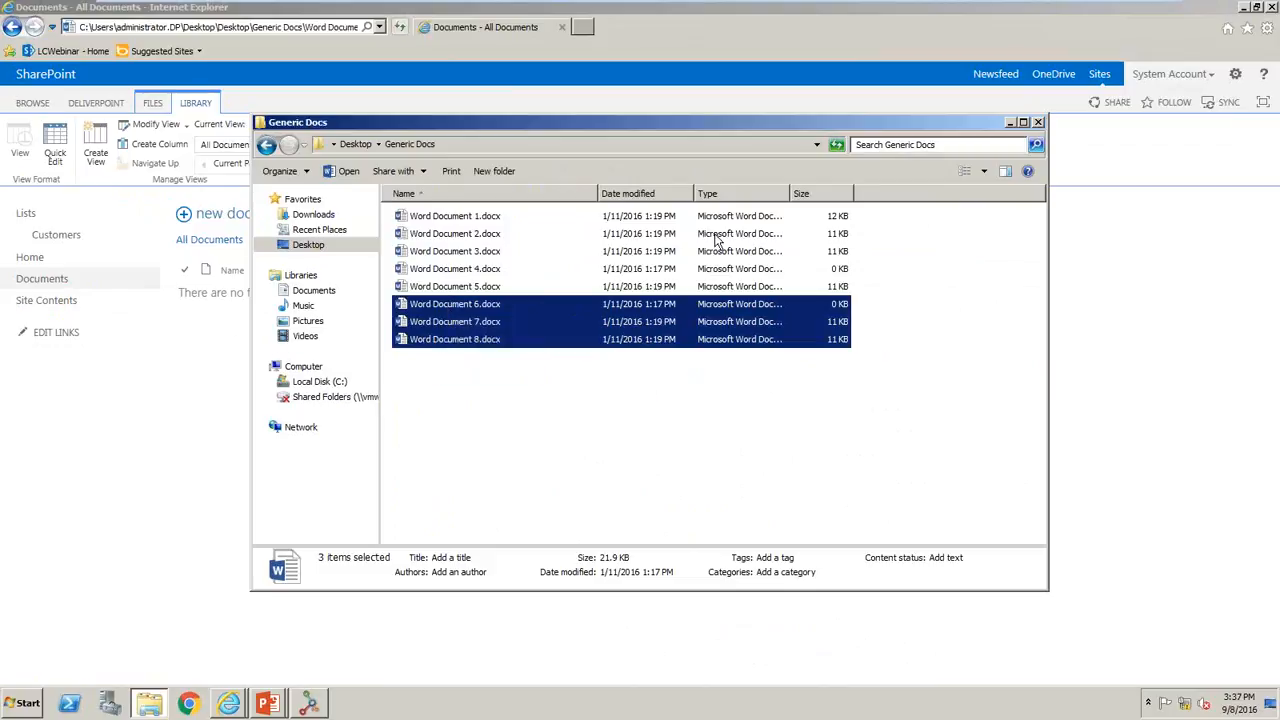
drag(667, 125, 783, 240)
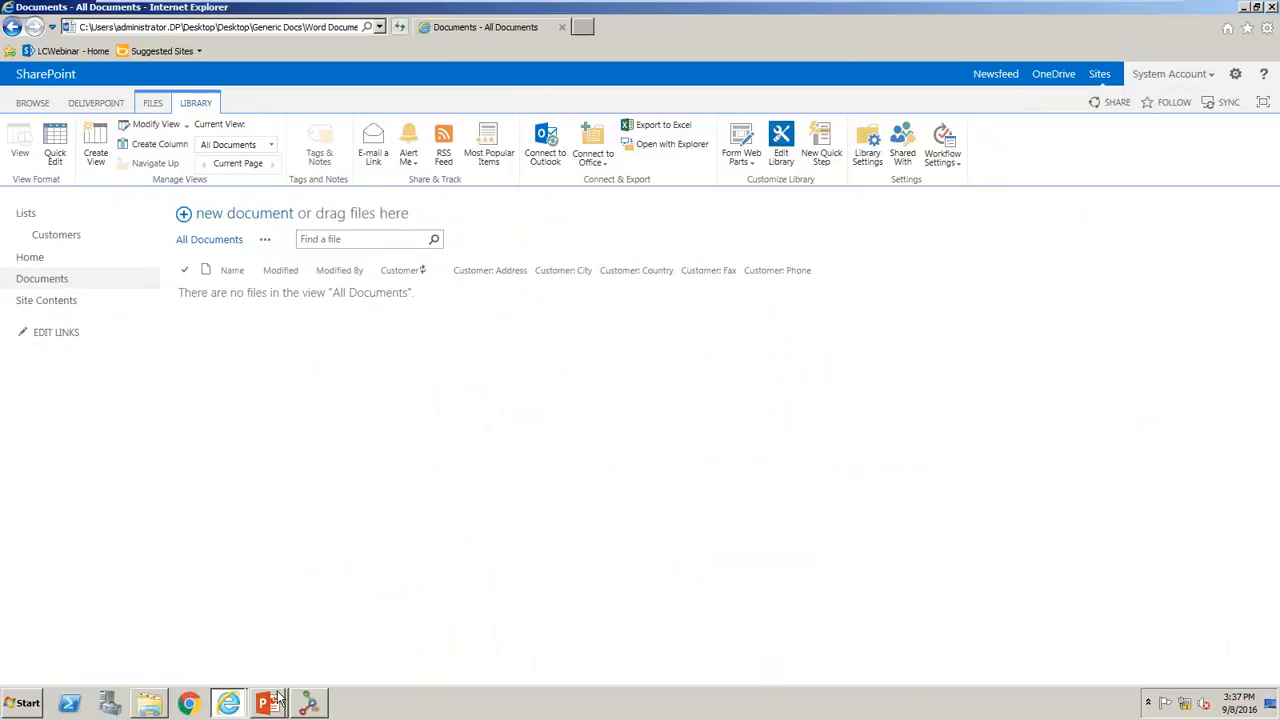
click(149, 704)
drag(575, 447, 315, 222)
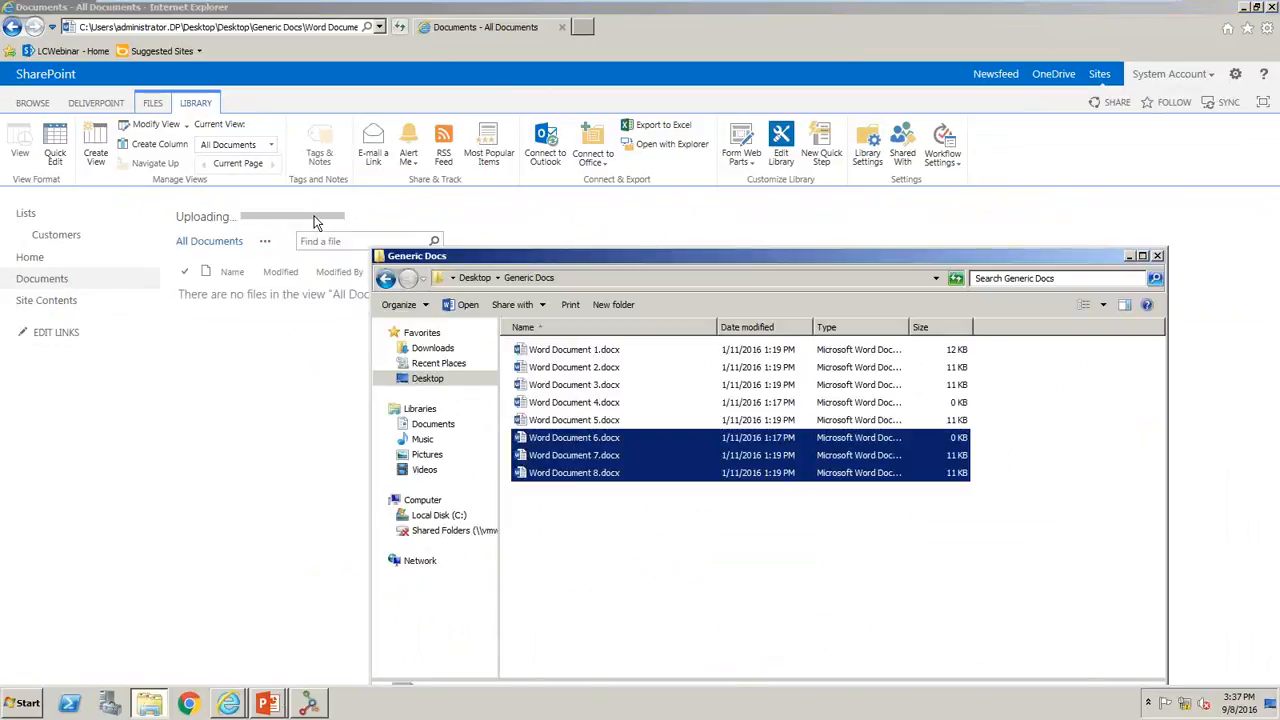
click(1157, 257)
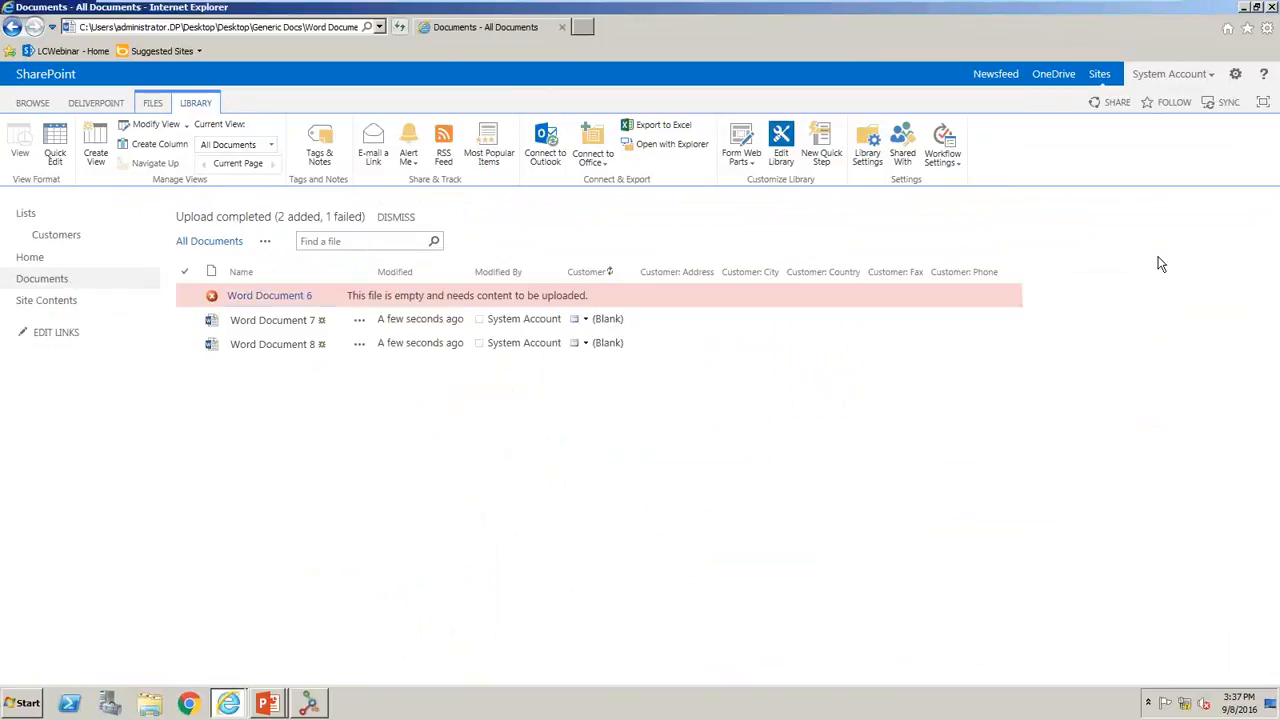
click(360, 348)
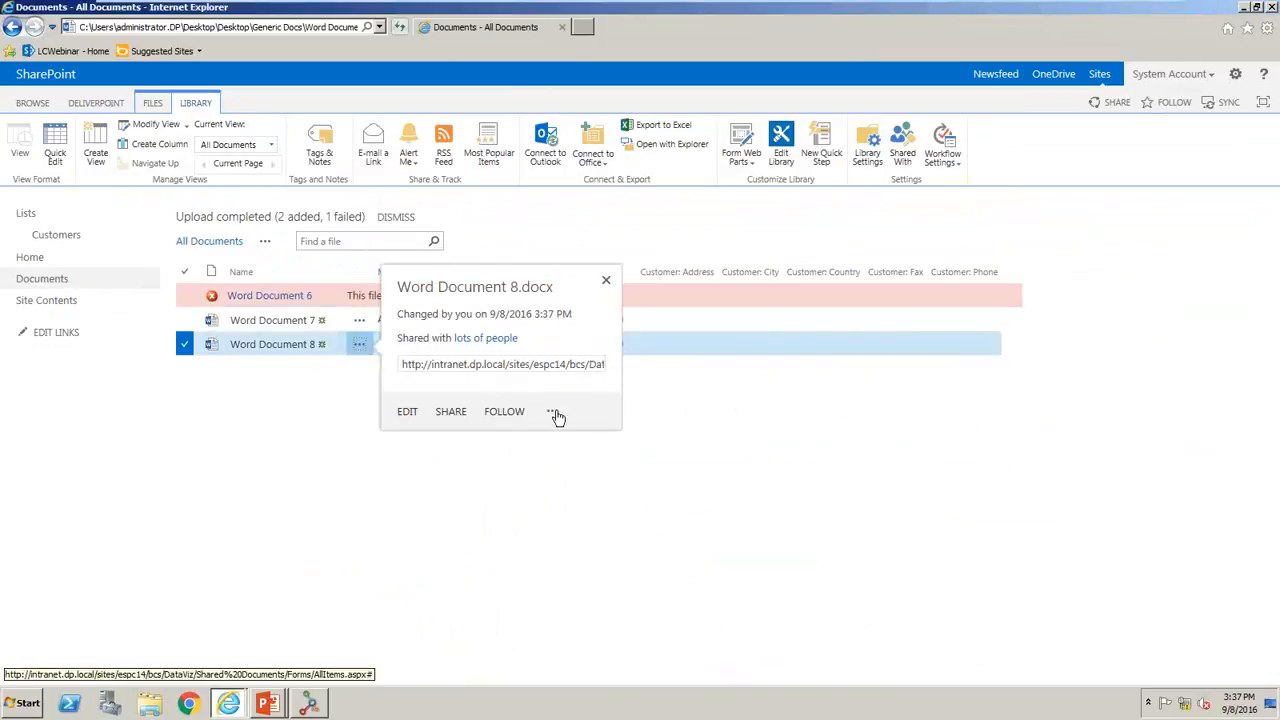
click(555, 413)
click(582, 460)
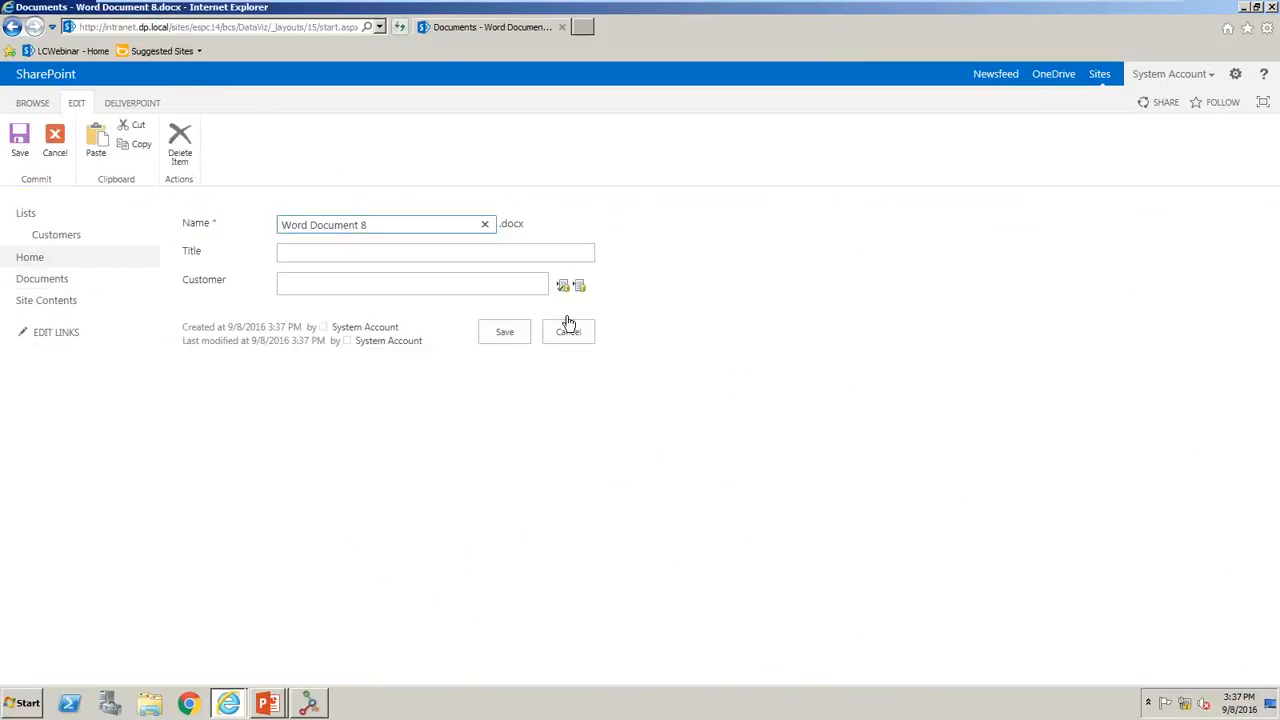
click(579, 288)
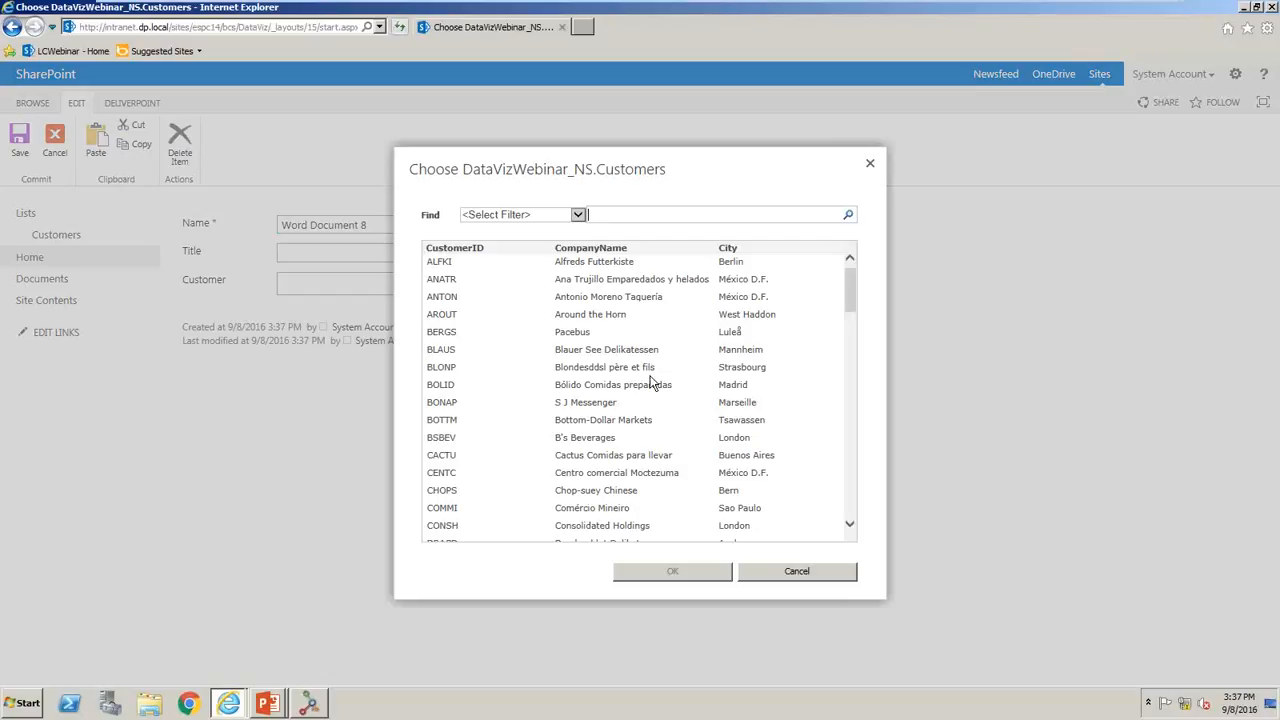
click(619, 408)
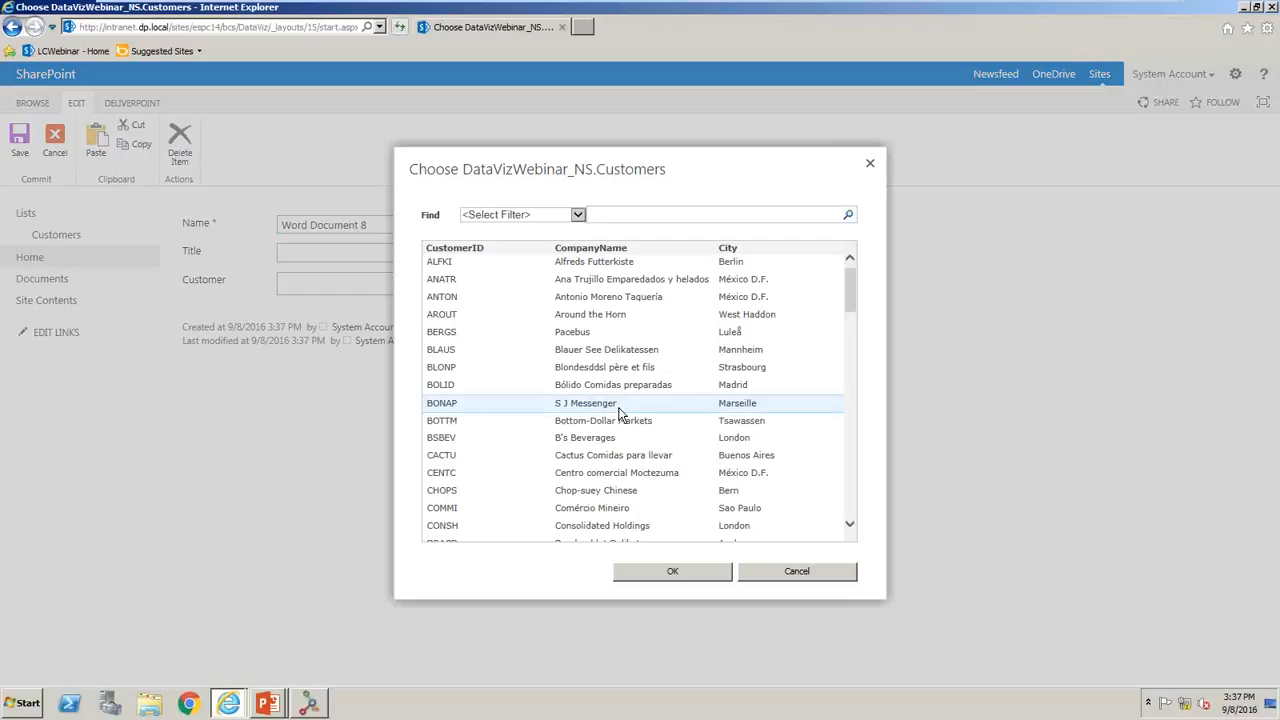
click(672, 573)
click(493, 332)
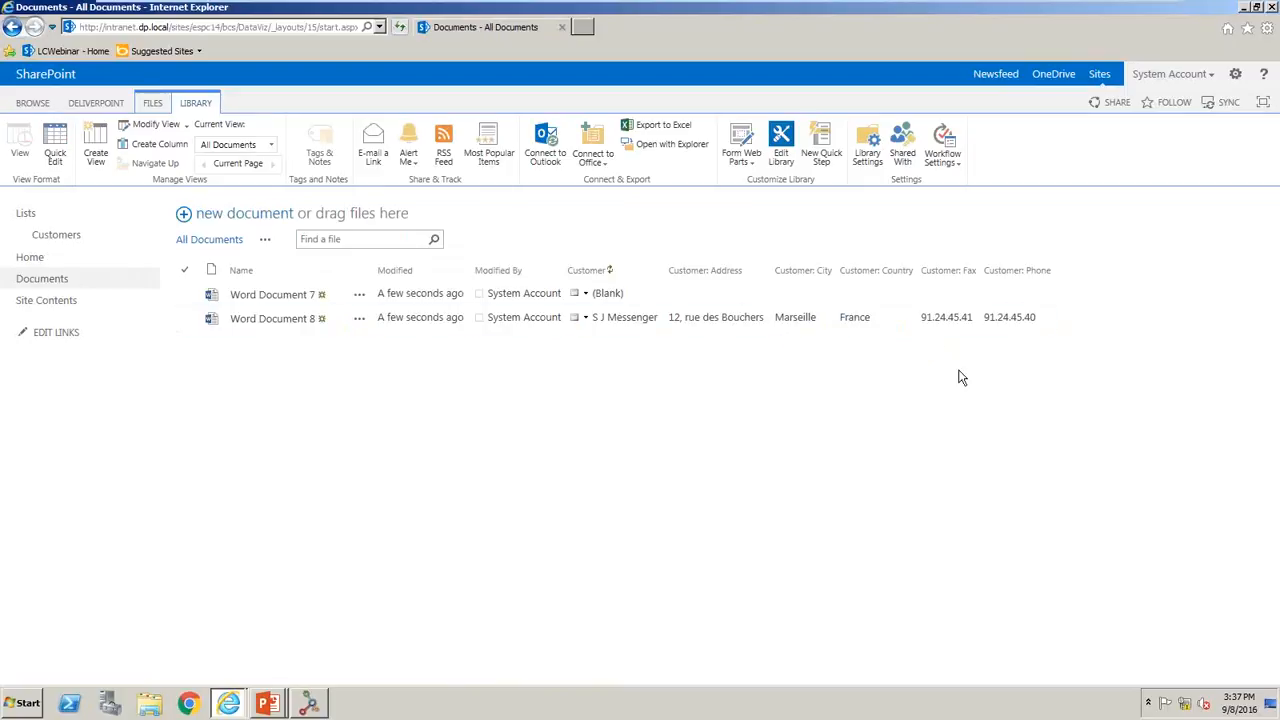
- Create a new document from the Documents library's template and let it open in Word
click(151, 106)
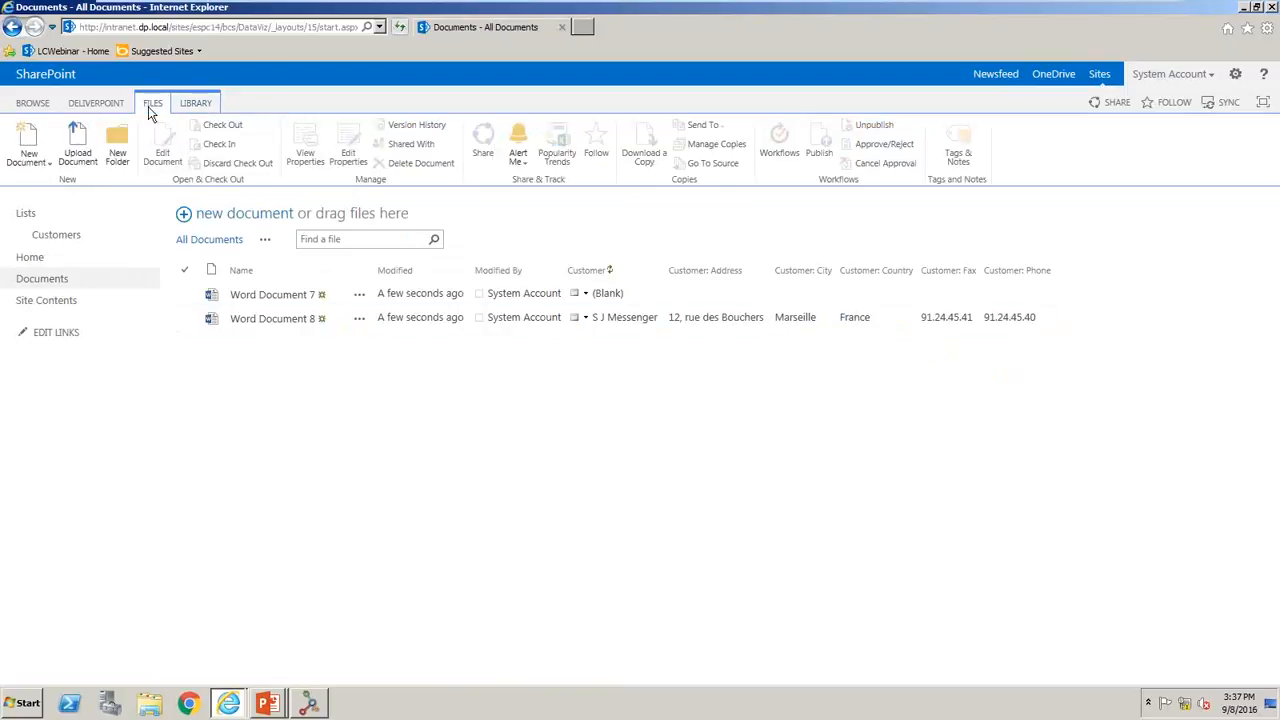
click(40, 146)
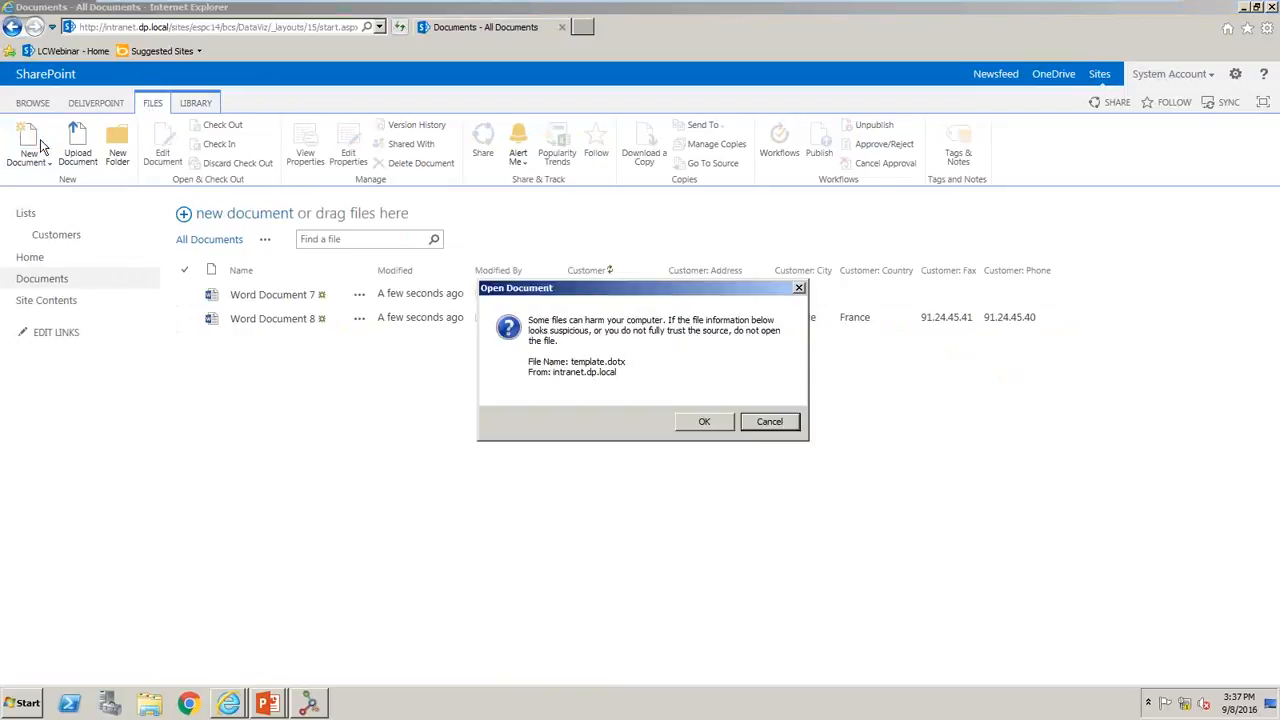
click(700, 423)
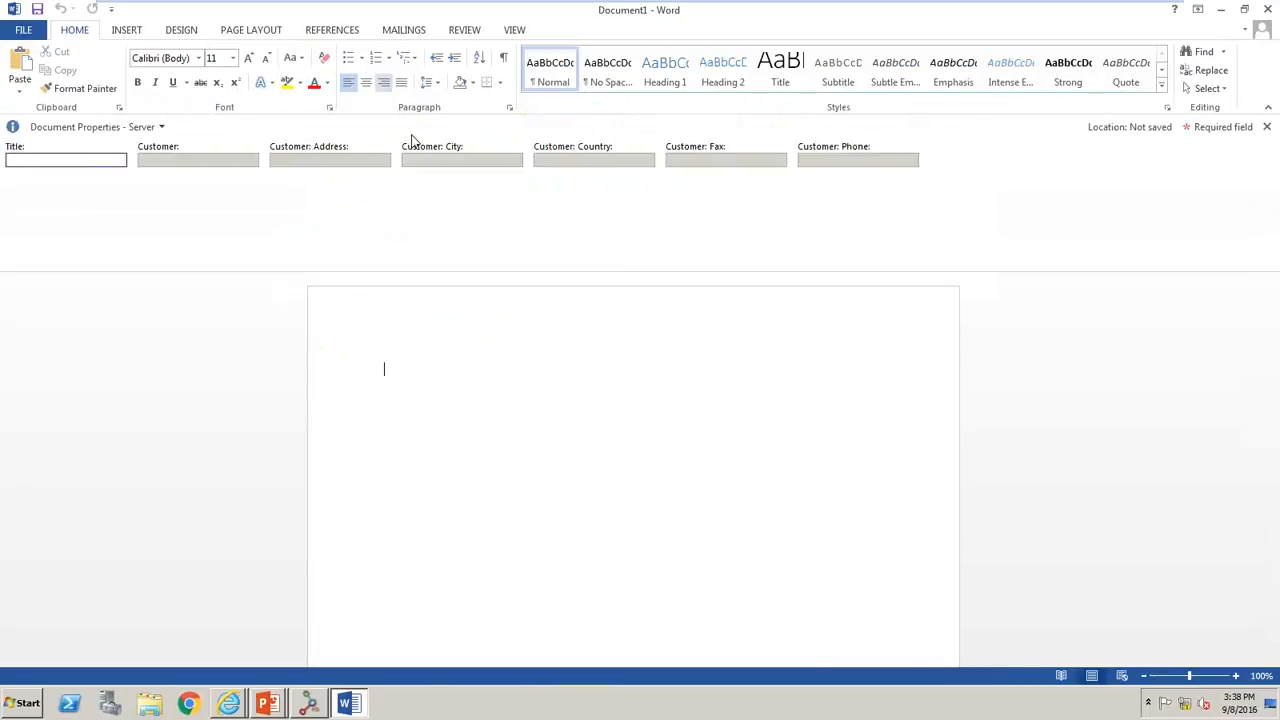
- Insert the Customer document property at the start of the document and the Customer: Address property on the line below it
click(126, 34)
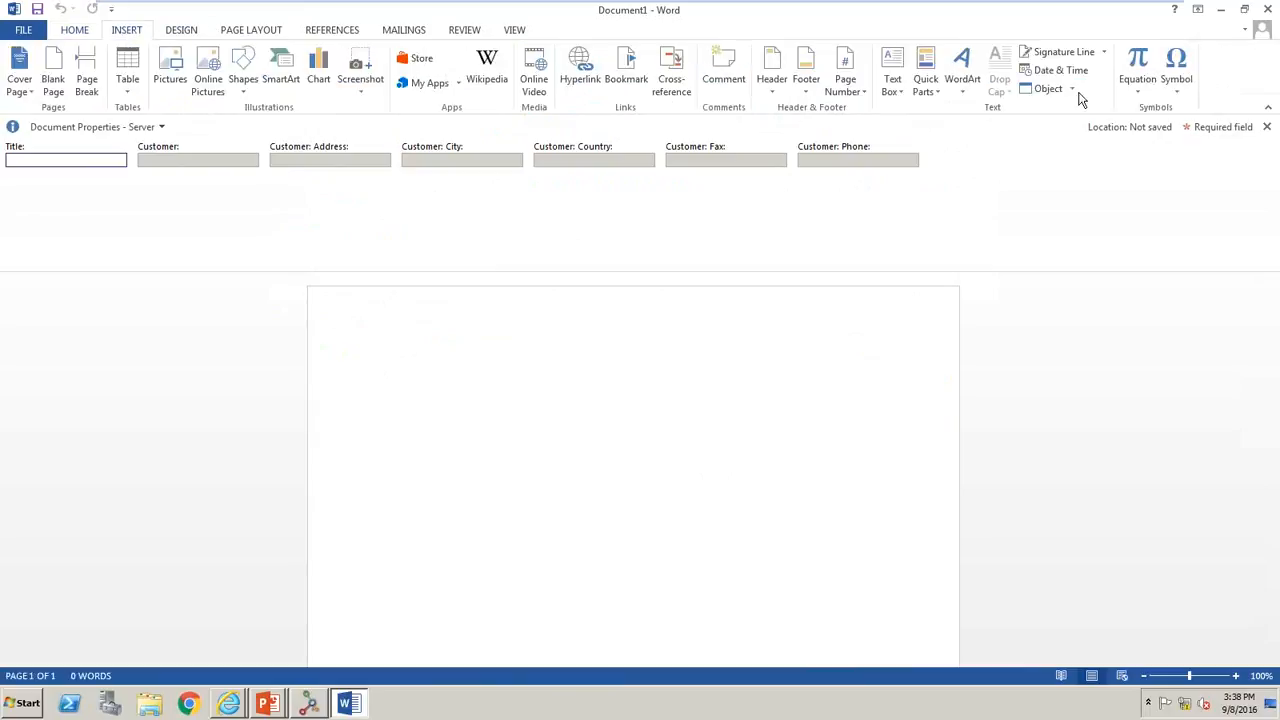
click(940, 87)
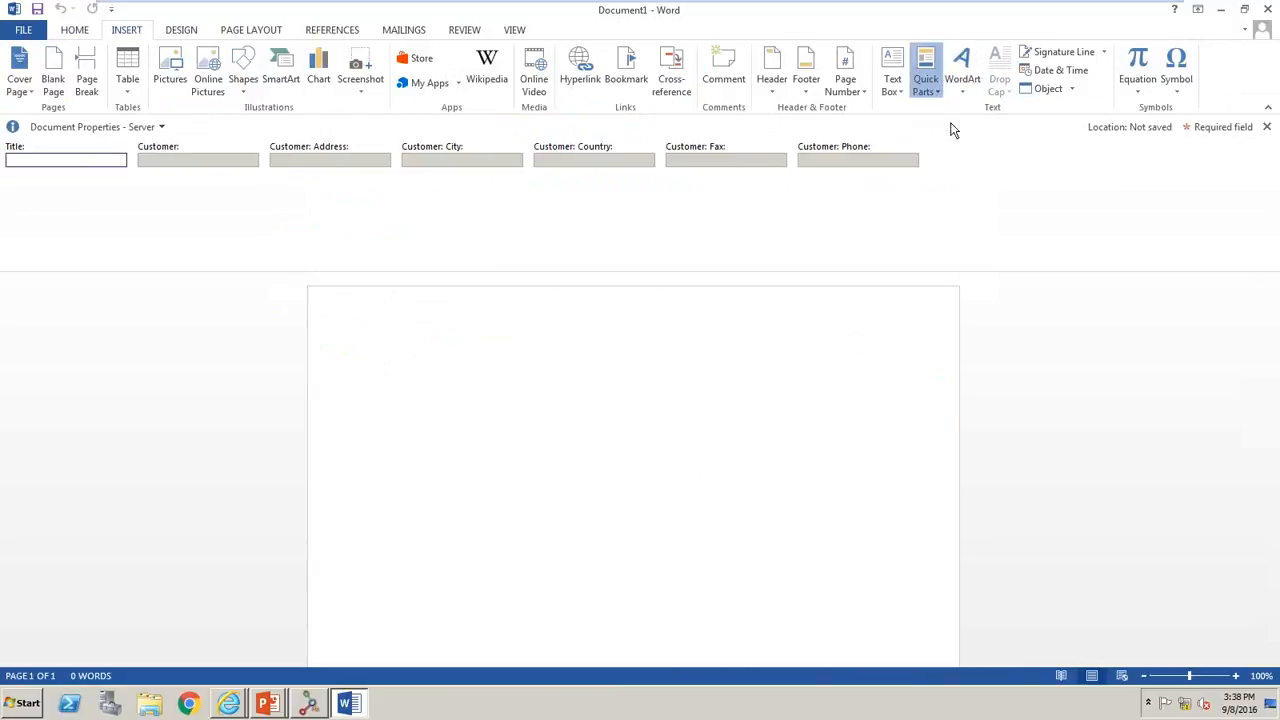
mouse_move(965, 128)
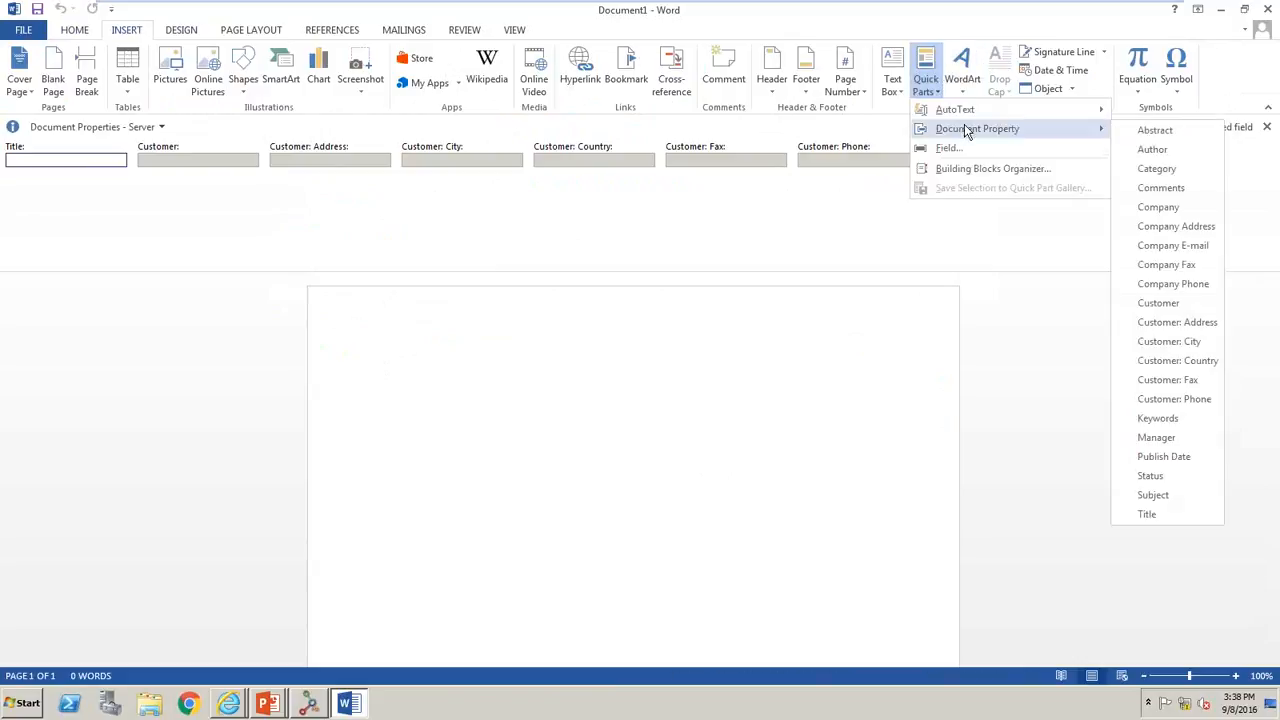
click(1158, 303)
key(Return)
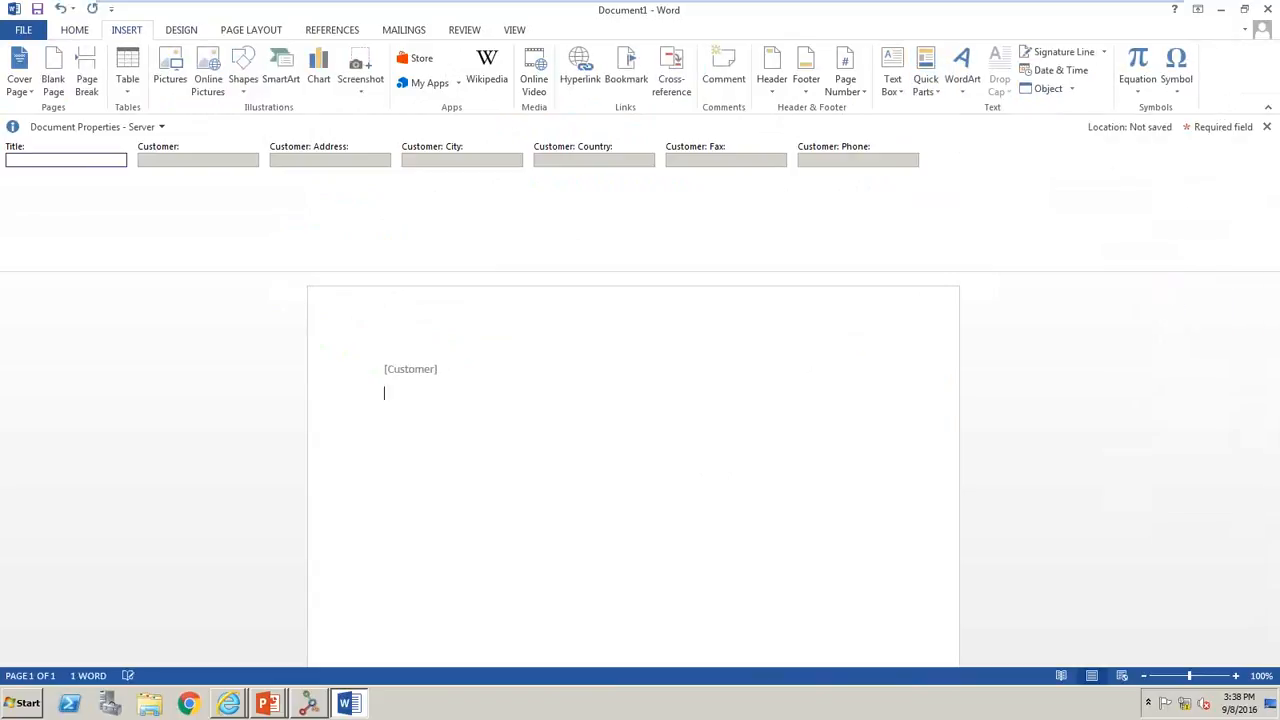
click(926, 72)
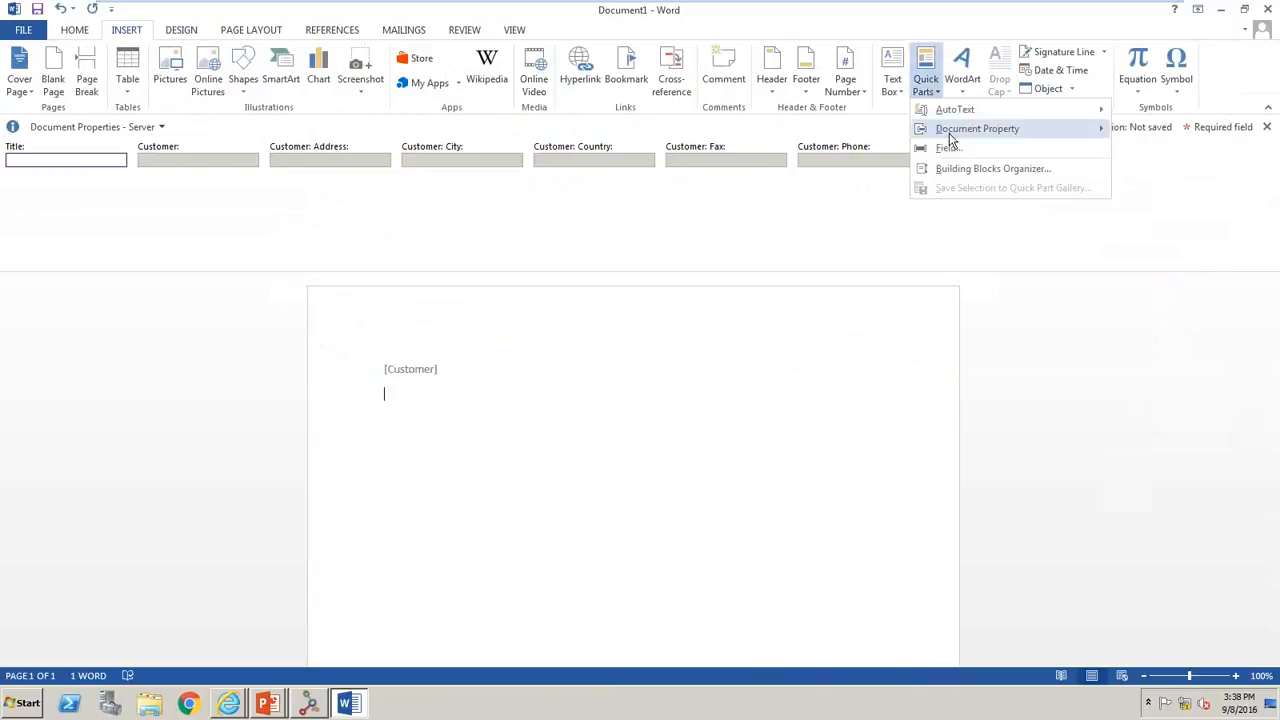
mouse_move(977, 128)
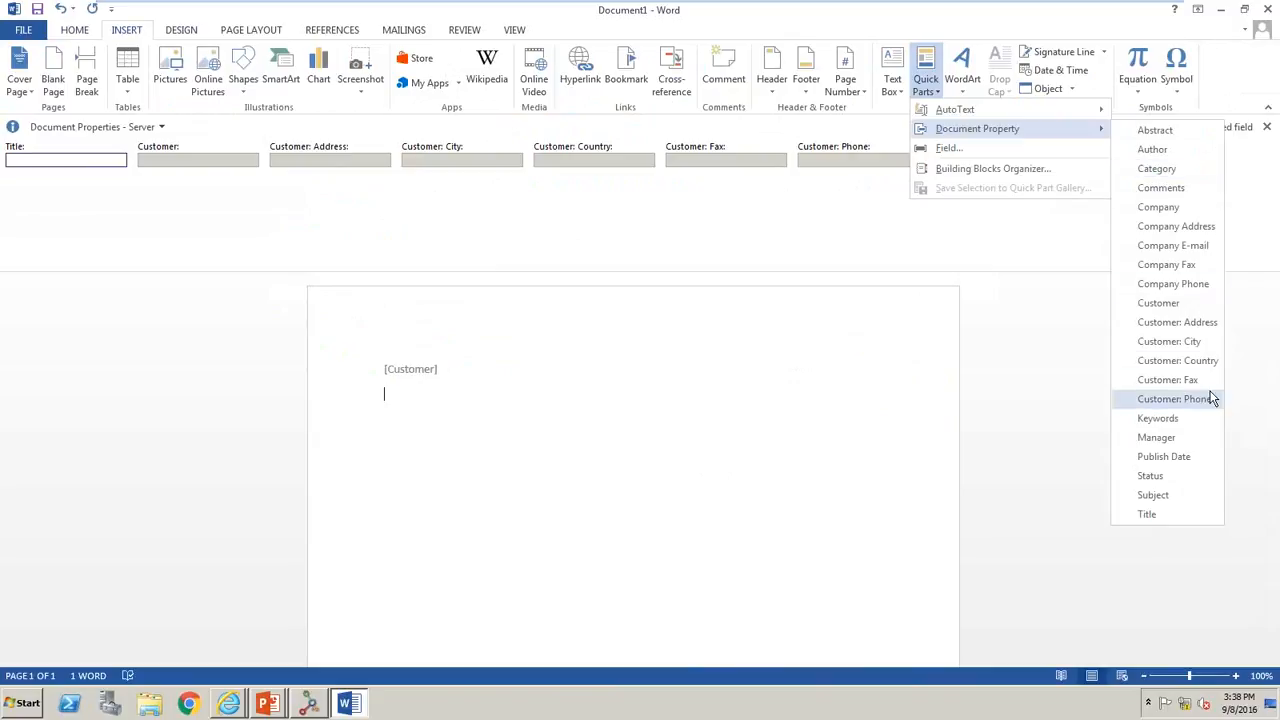
click(1183, 324)
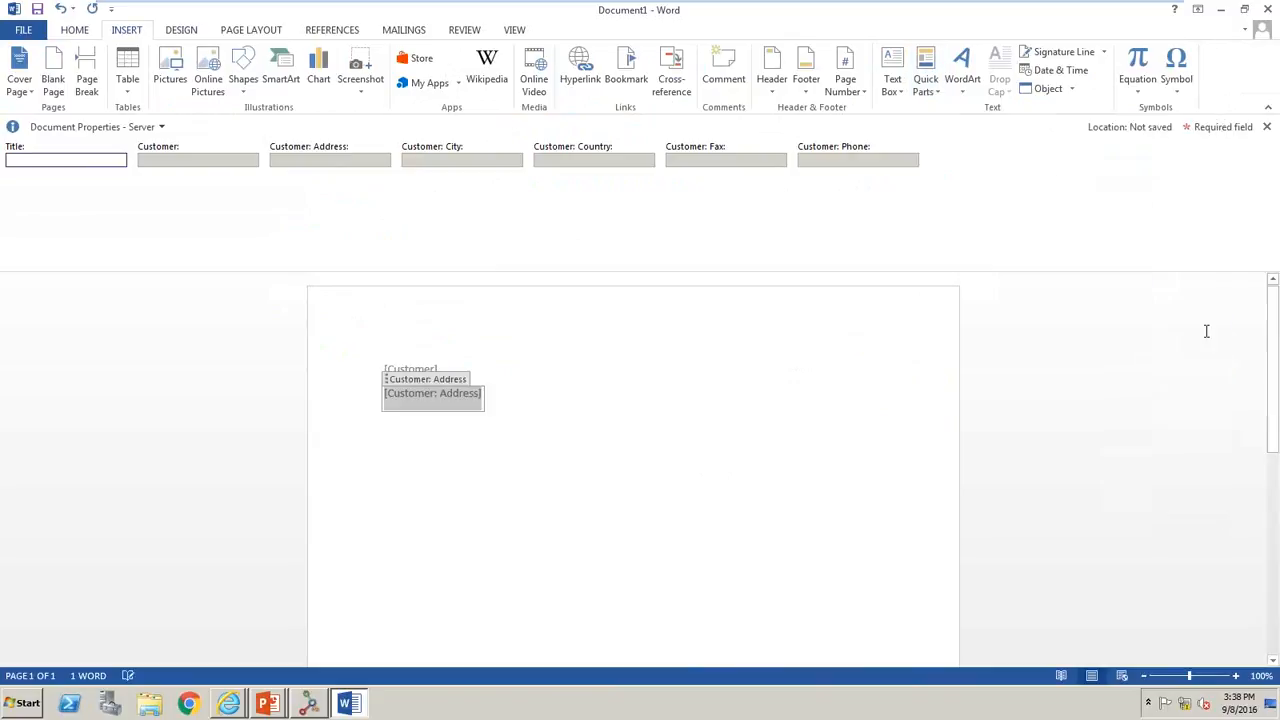
- Generate placeholder body text with =lorem() below the address property, leaving a blank line between them
click(772, 410)
key(Return)
key(Return)
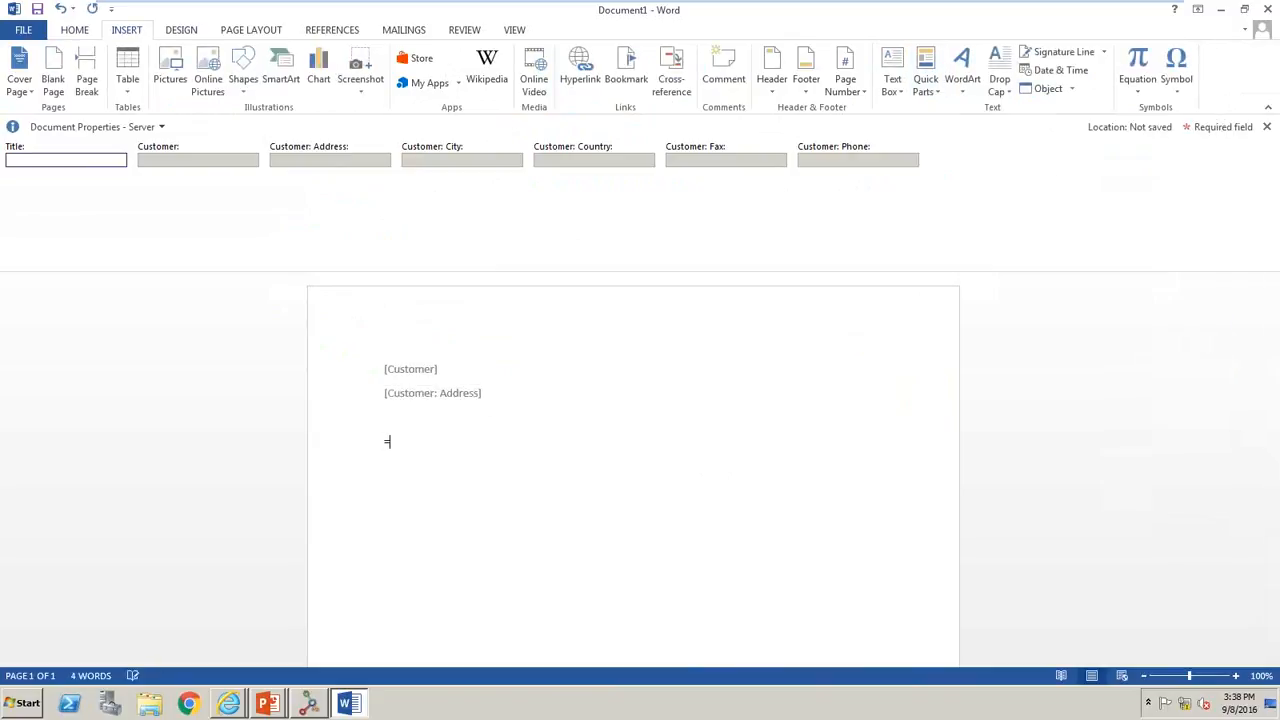
text(=lorem())
key(Return)
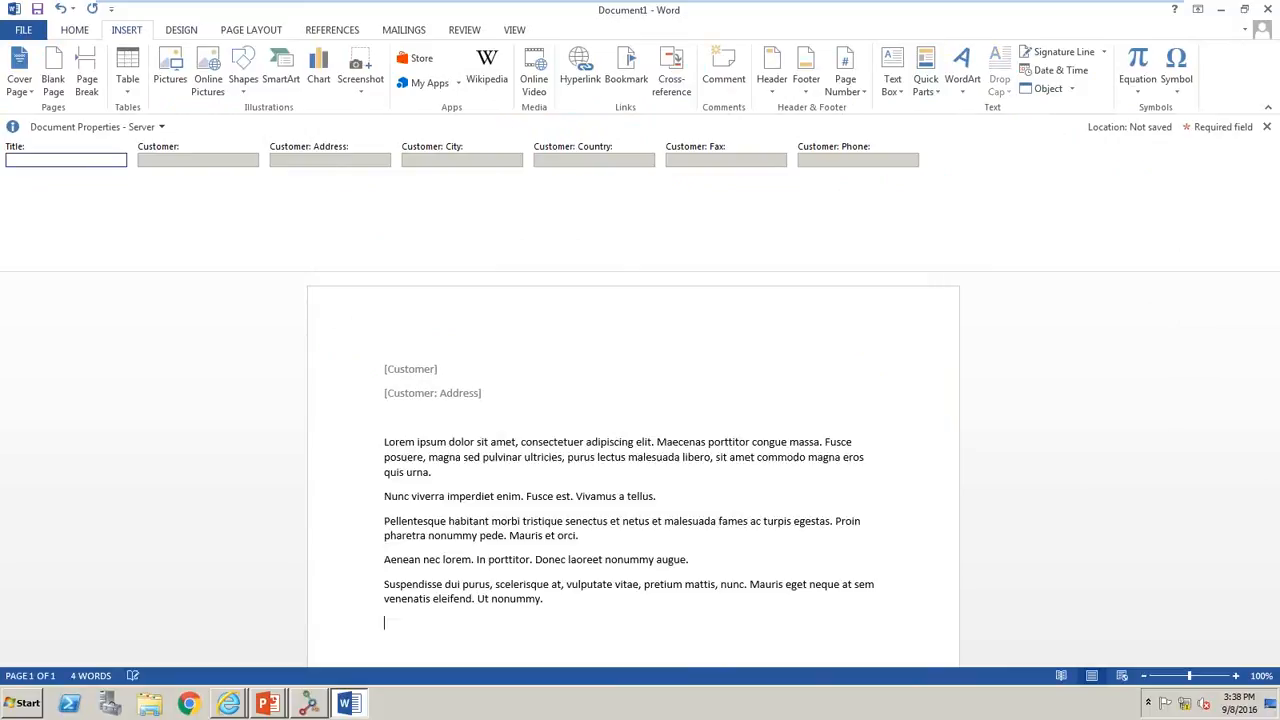
- Set the document's Customer property to B's Beverages in London from the external data
click(412, 371)
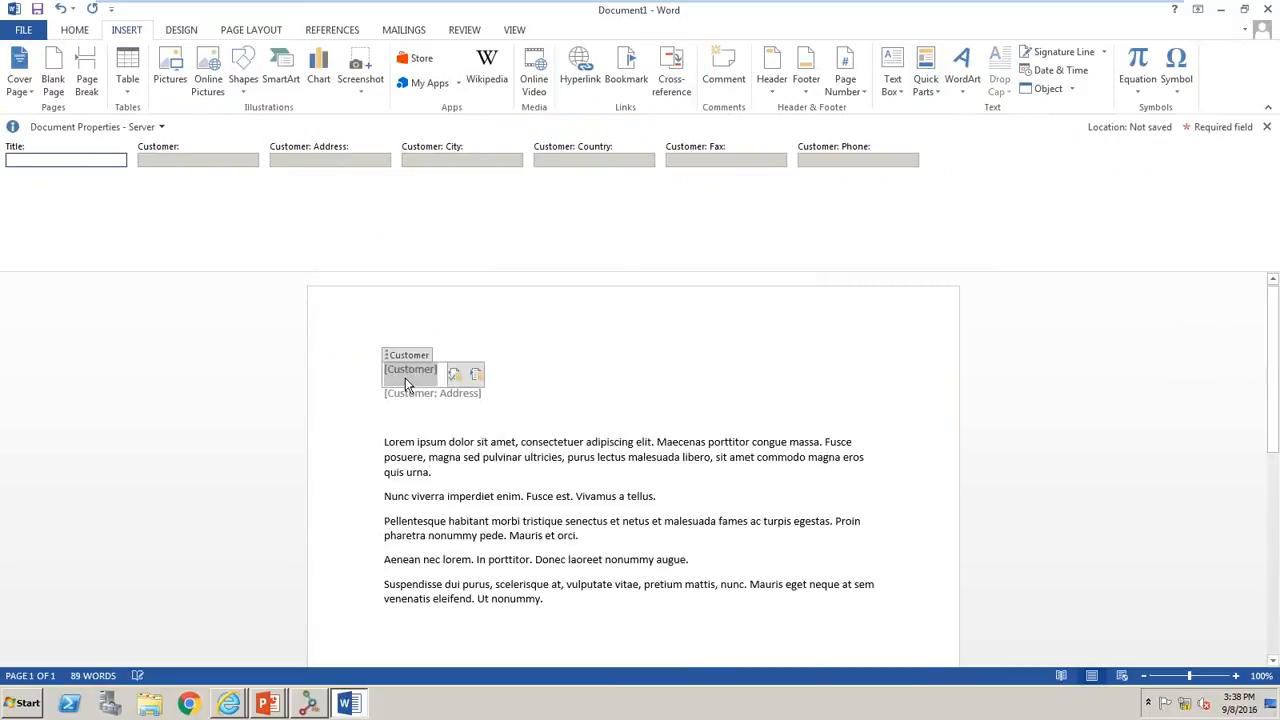
click(481, 384)
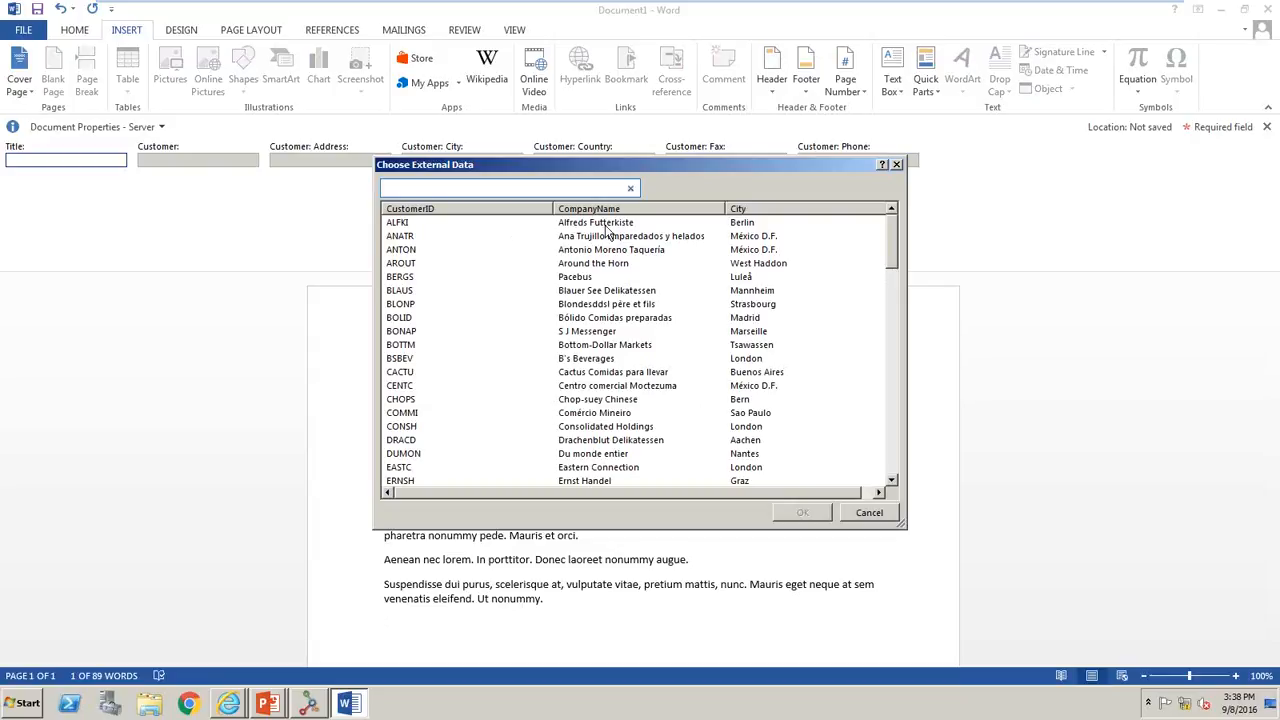
click(641, 358)
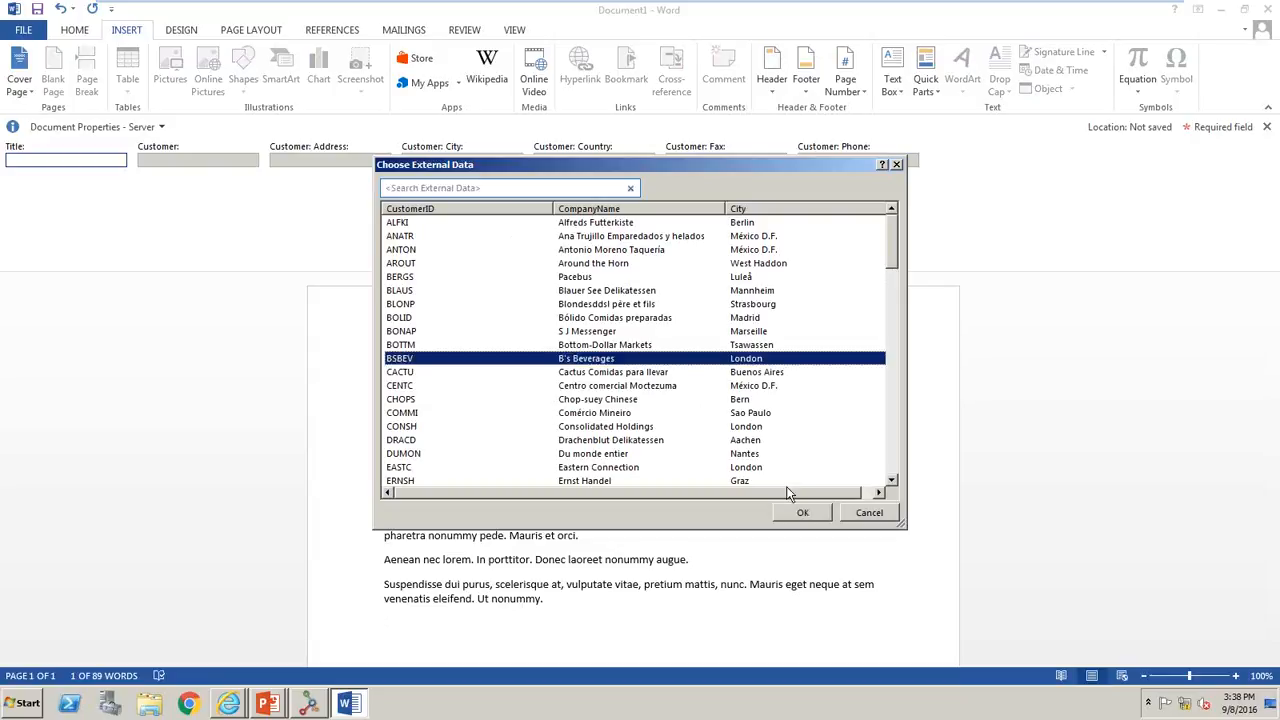
click(797, 512)
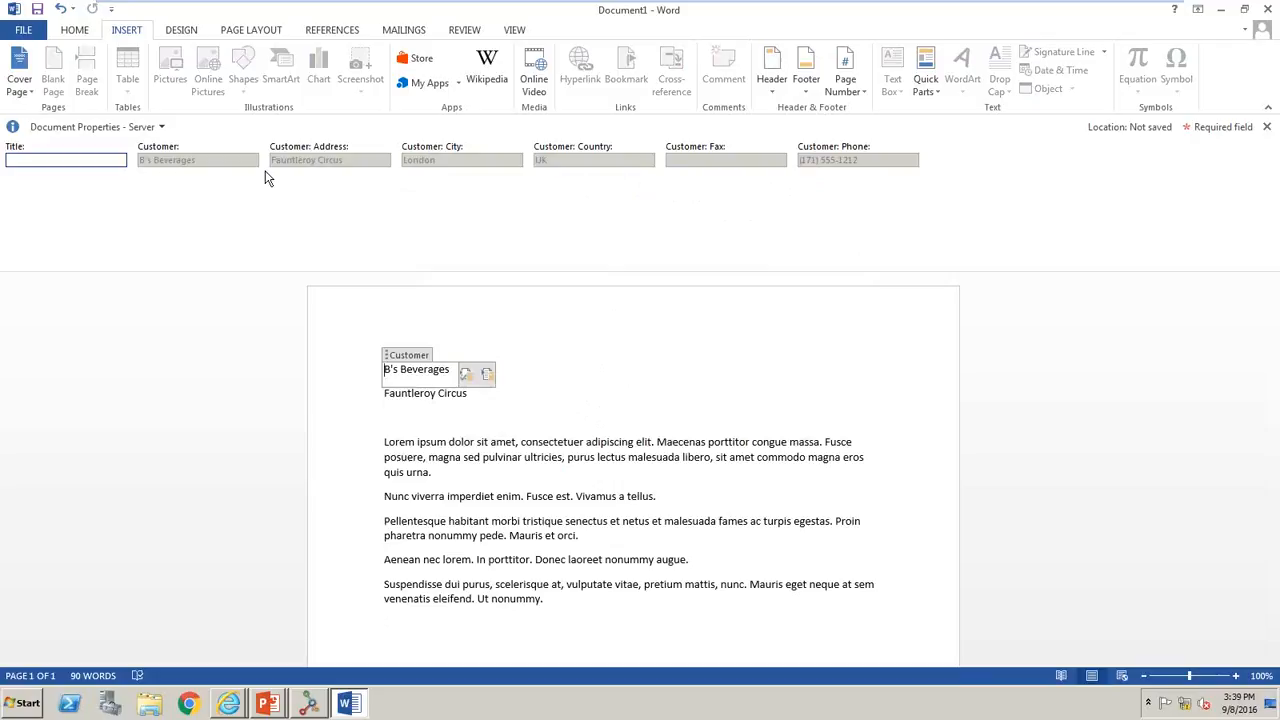
- Switch to the SharePoint site in Internet Explorer and open its Home page for editing
click(1224, 12)
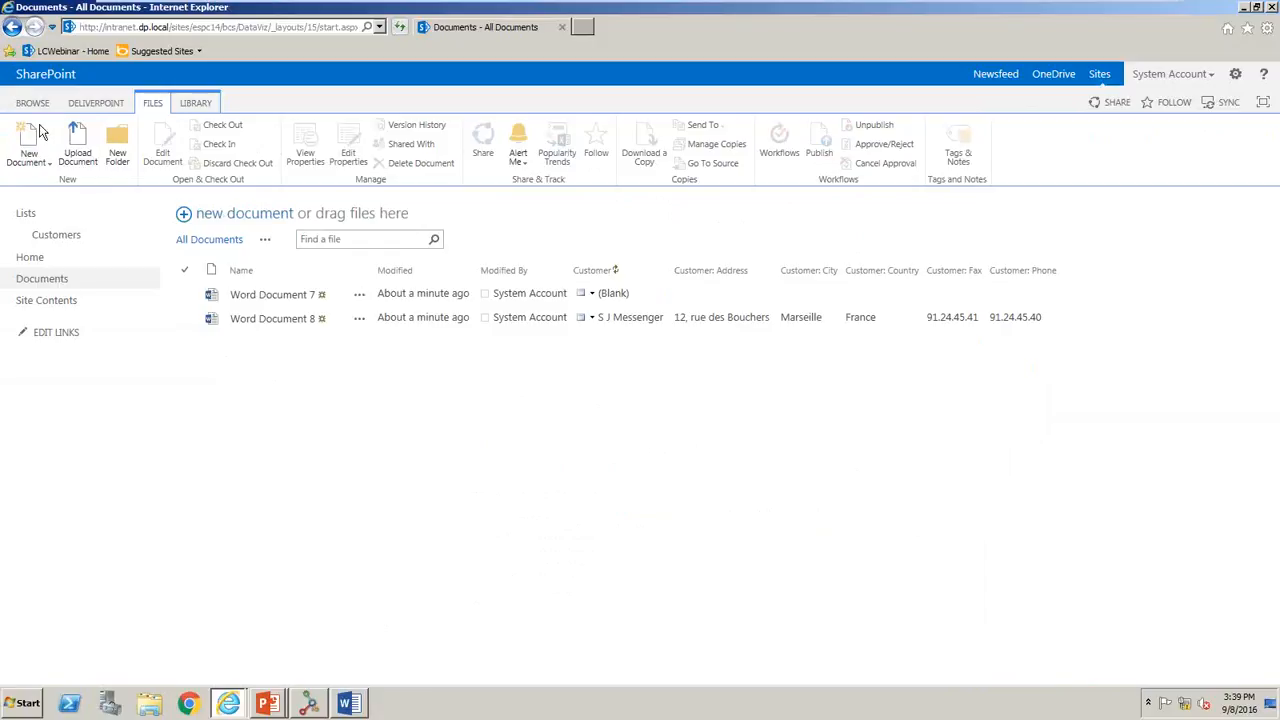
click(25, 258)
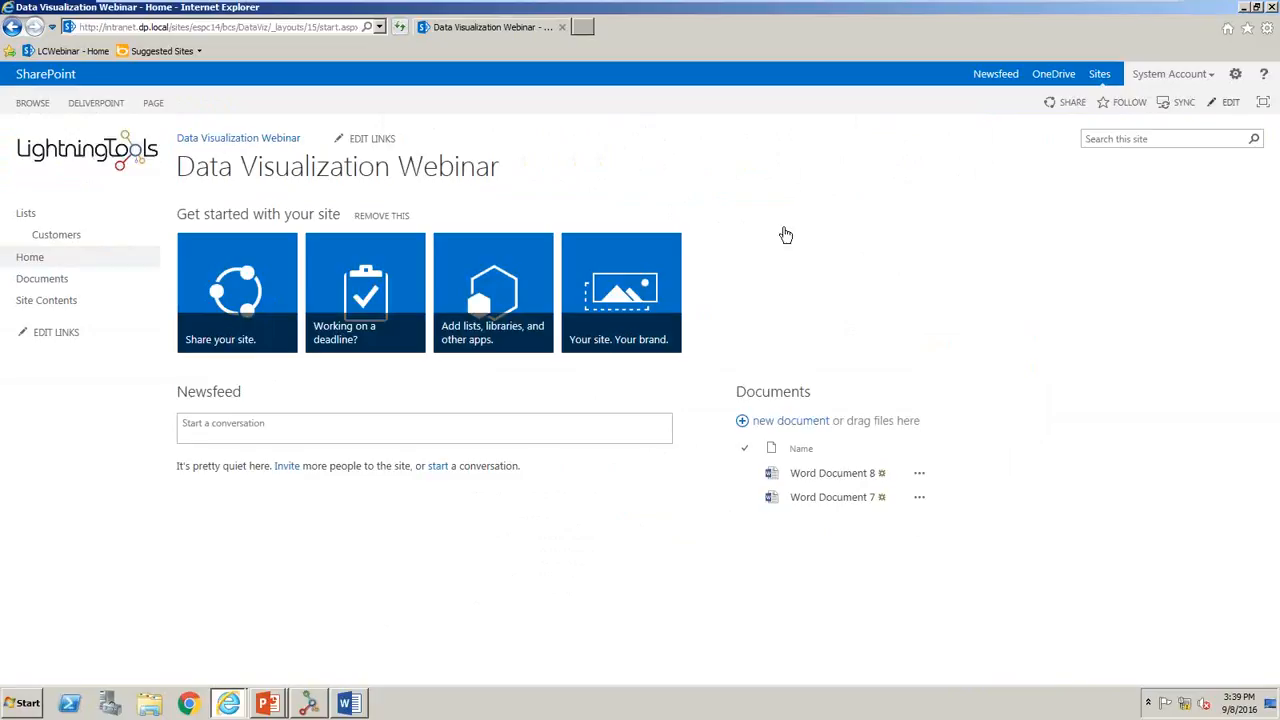
click(1235, 74)
click(1188, 137)
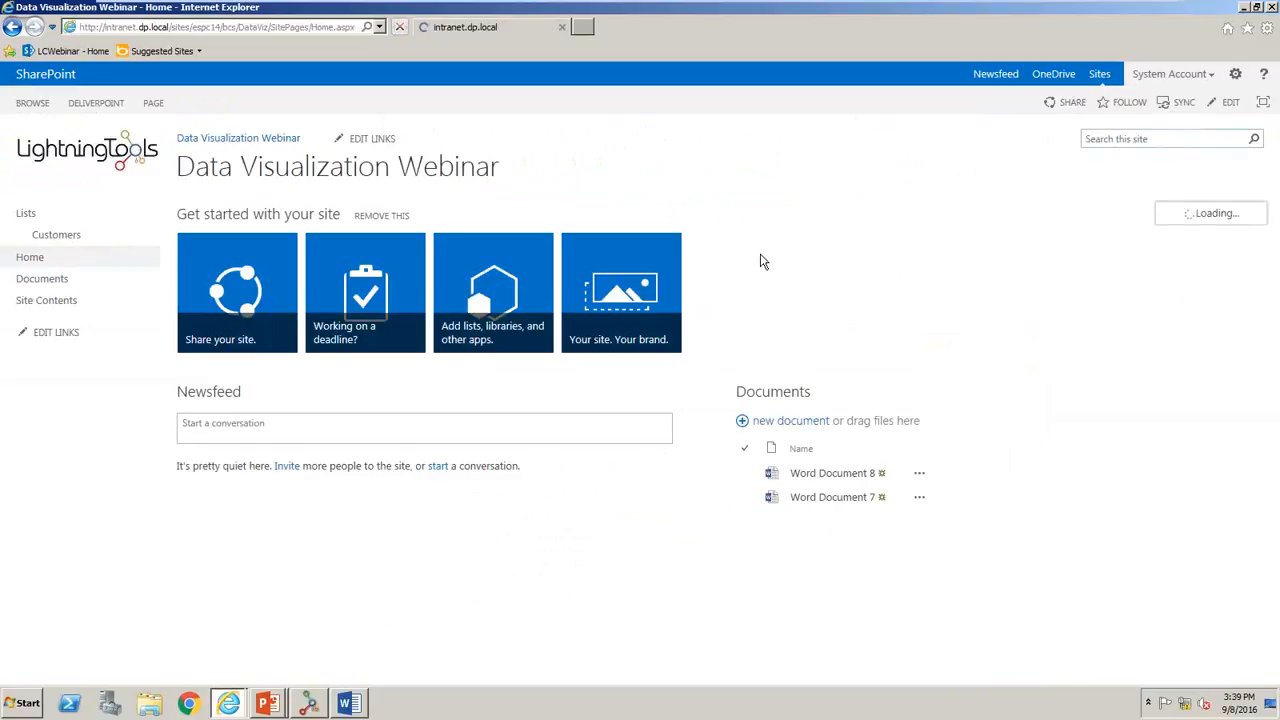
- Delete the Get started with your site, Site Feed and Documents web parts from the Home page
click(1233, 229)
click(1216, 233)
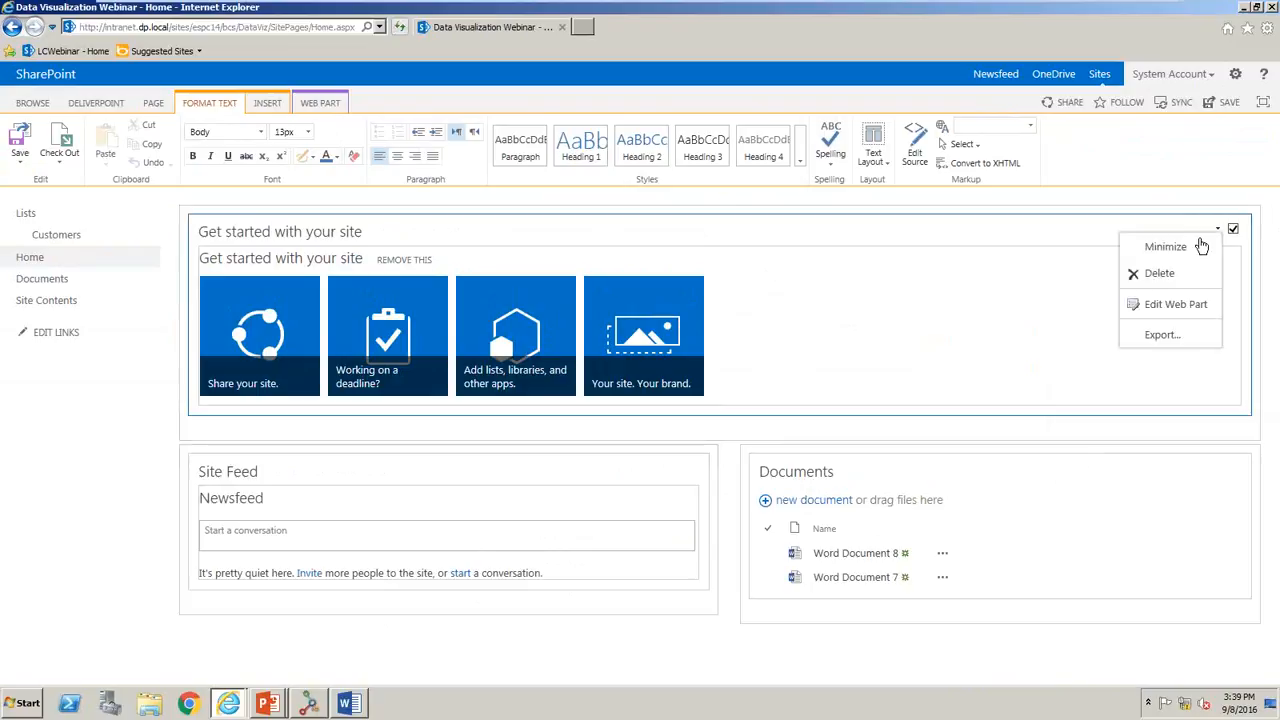
click(1152, 273)
click(702, 398)
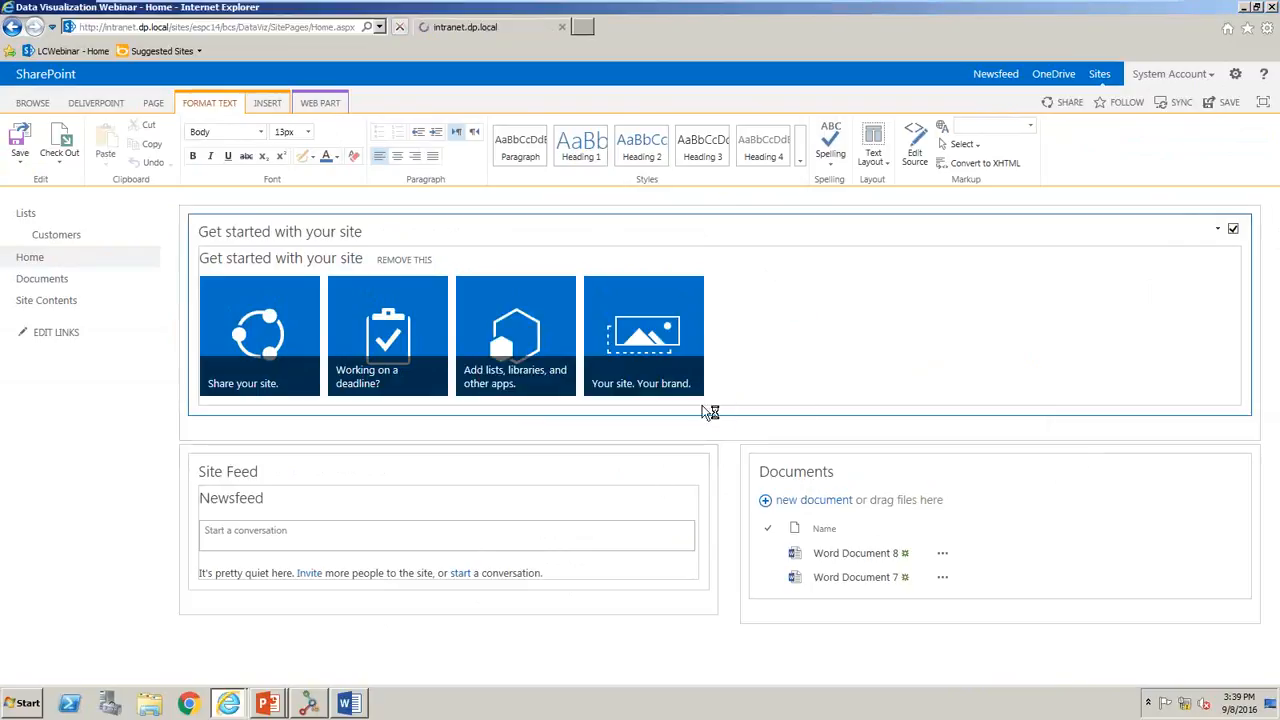
click(675, 329)
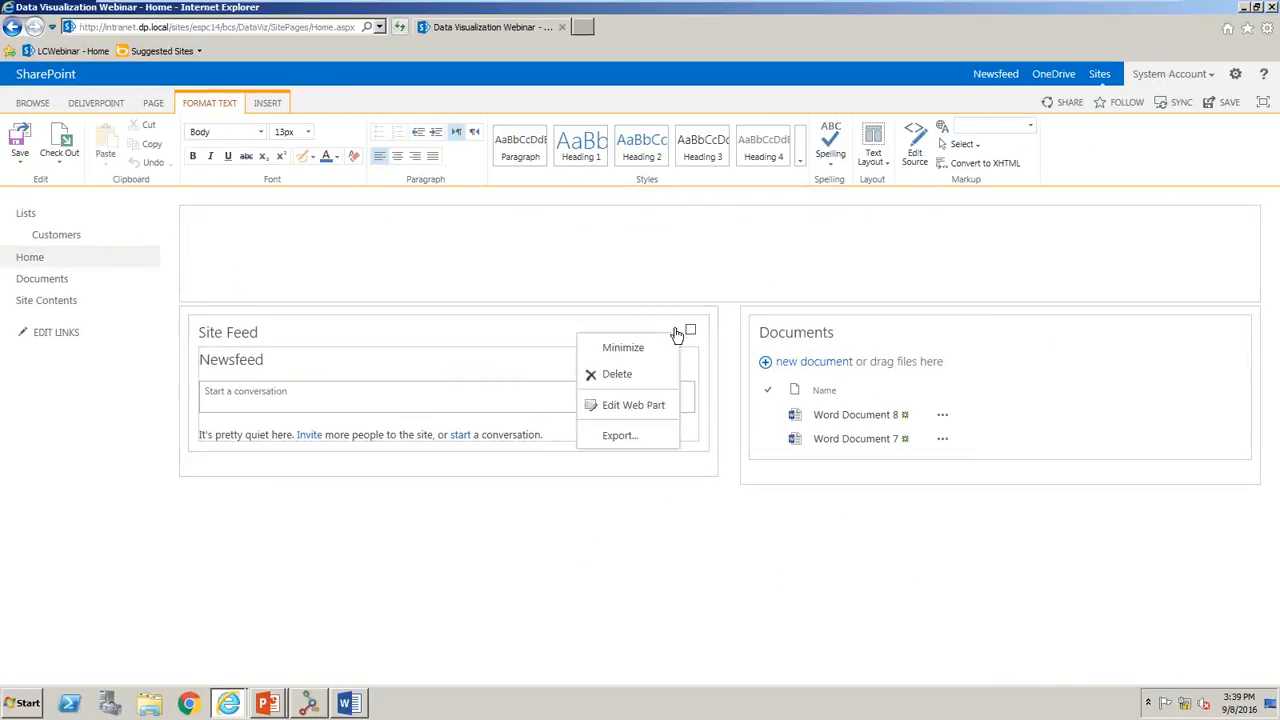
click(619, 375)
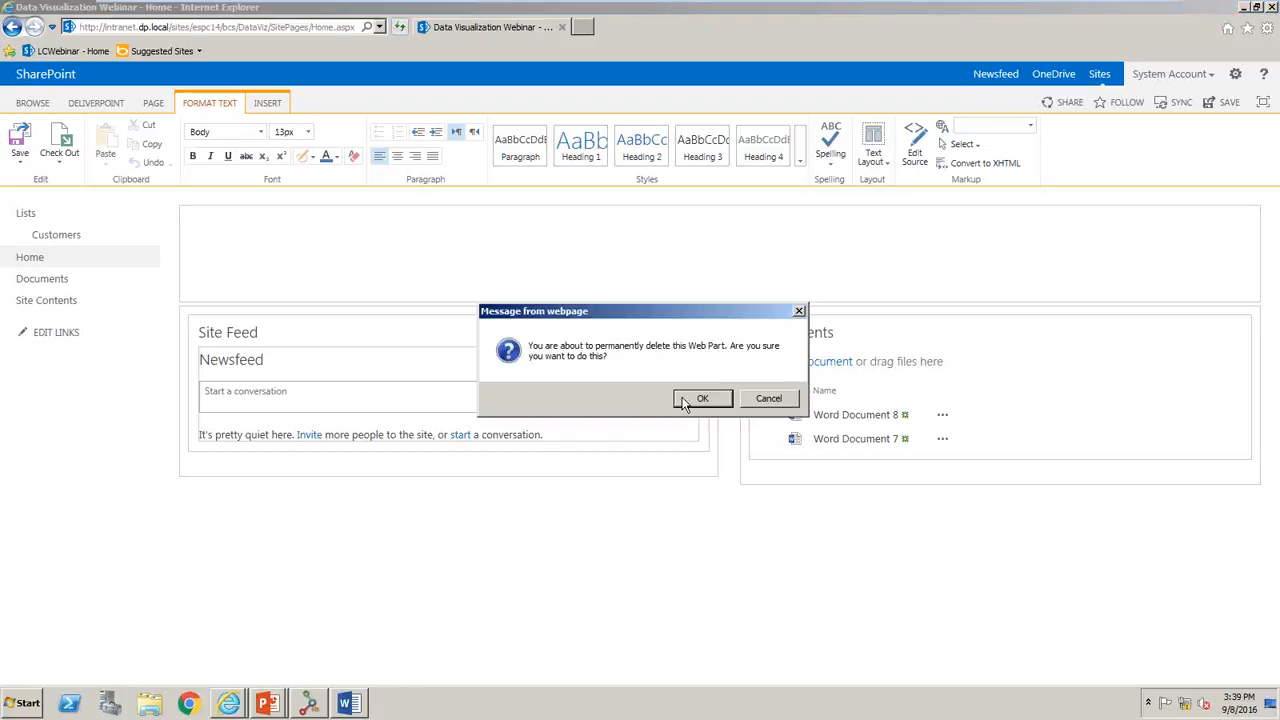
click(685, 400)
click(1231, 329)
click(1155, 374)
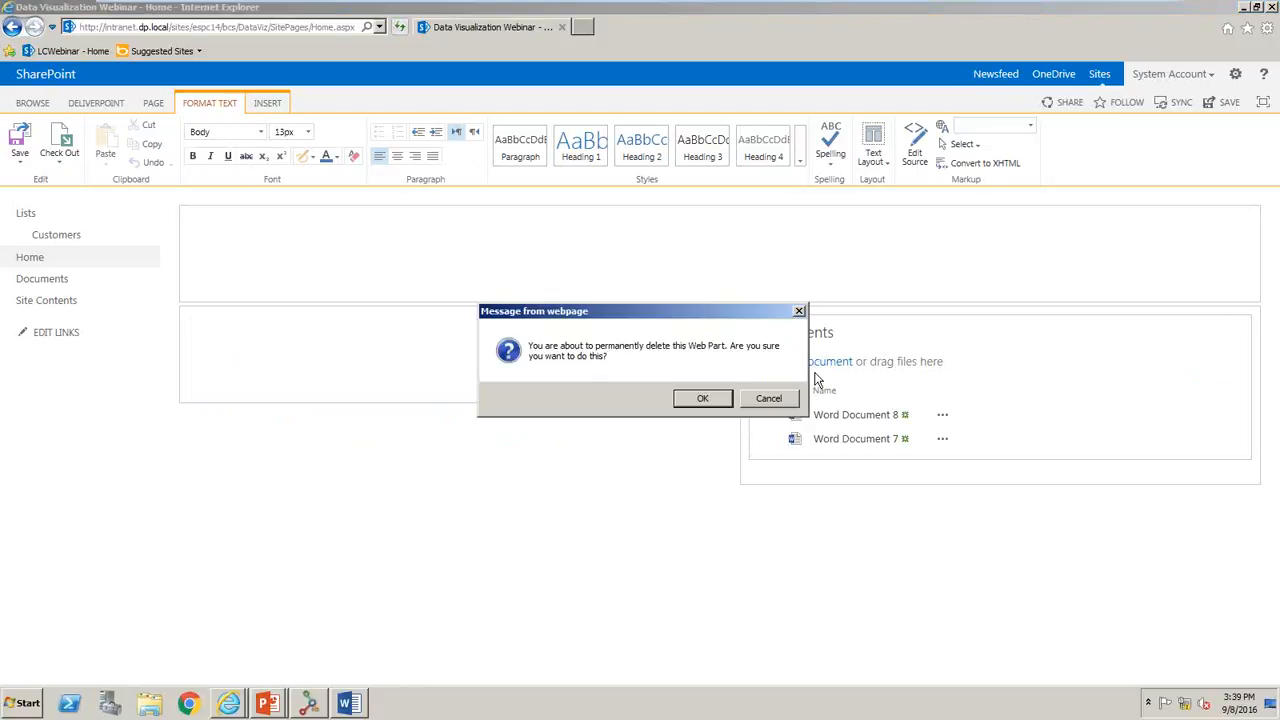
click(703, 398)
- Add a Business Data List web part from the Business Data category to the page's left column
click(320, 320)
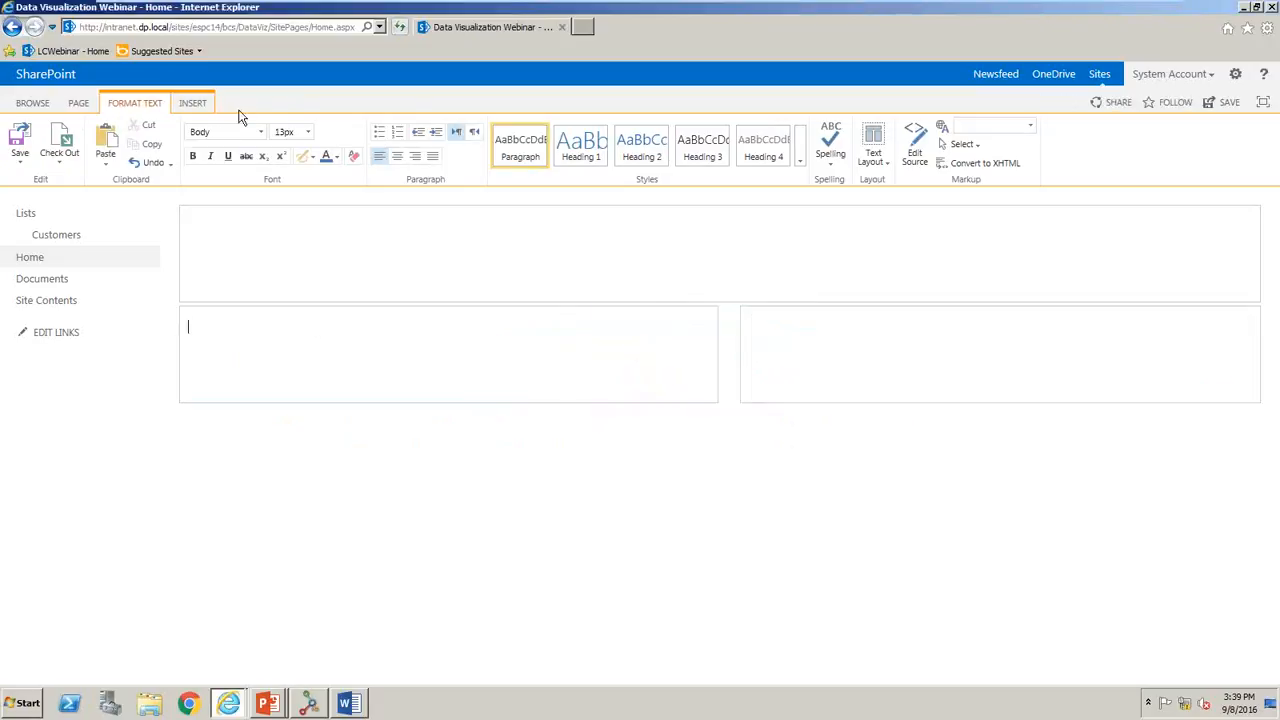
click(191, 103)
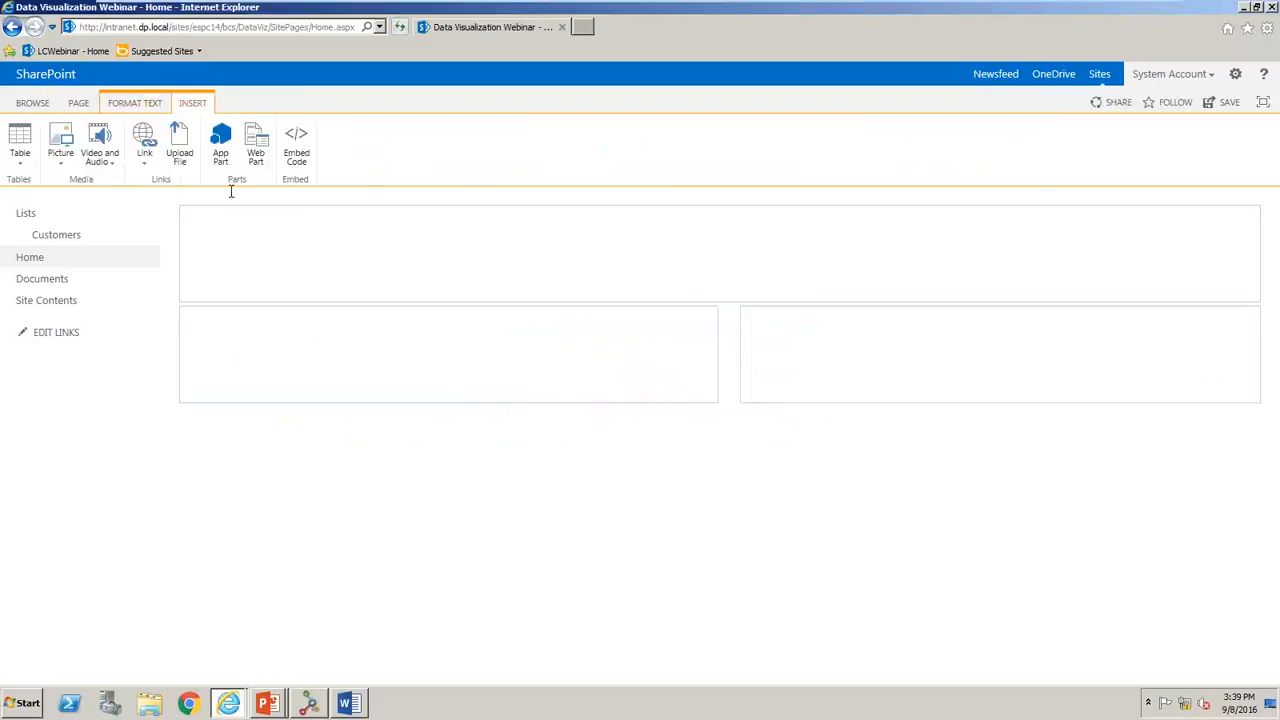
click(262, 150)
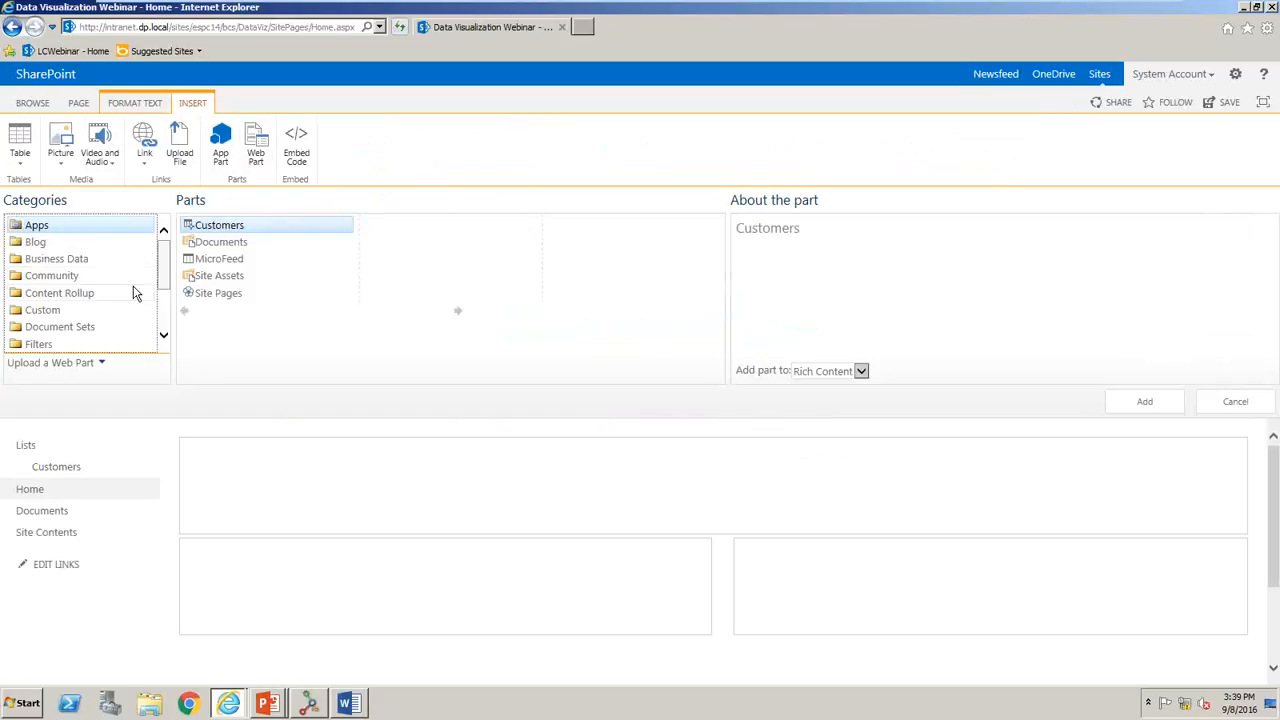
scroll(167, 285, down, 2)
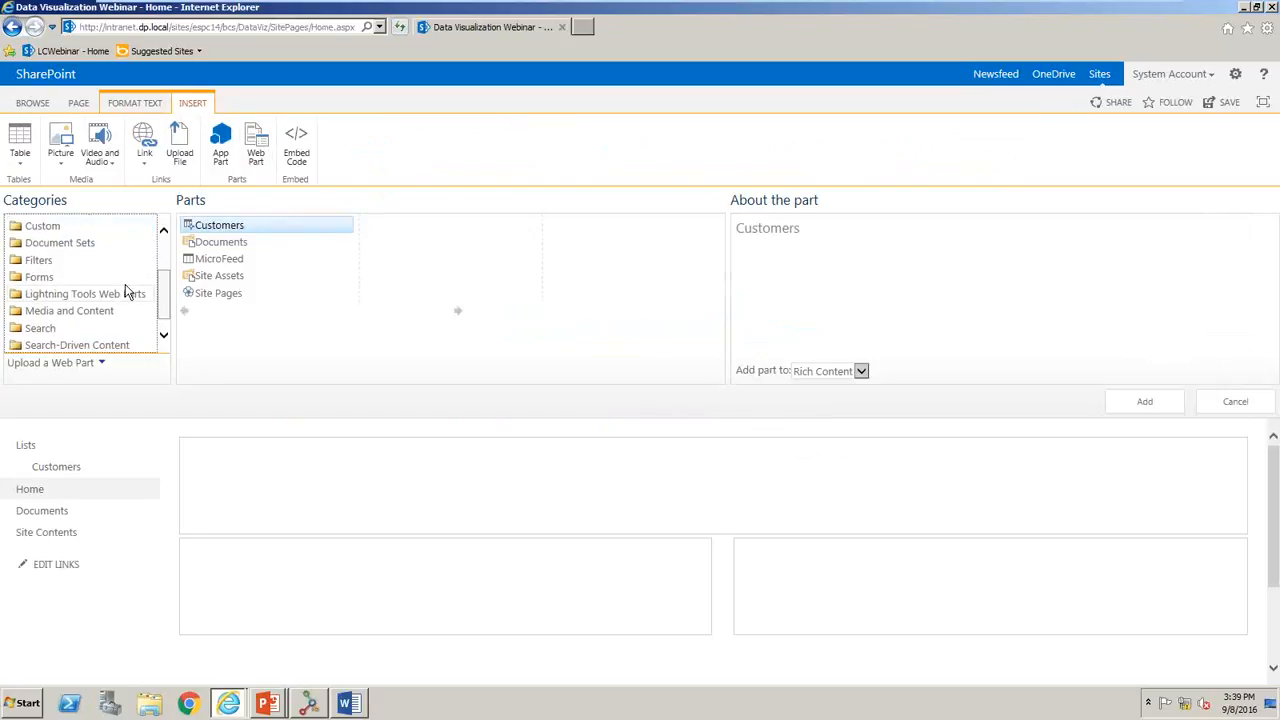
scroll(165, 300, up, 2)
click(128, 260)
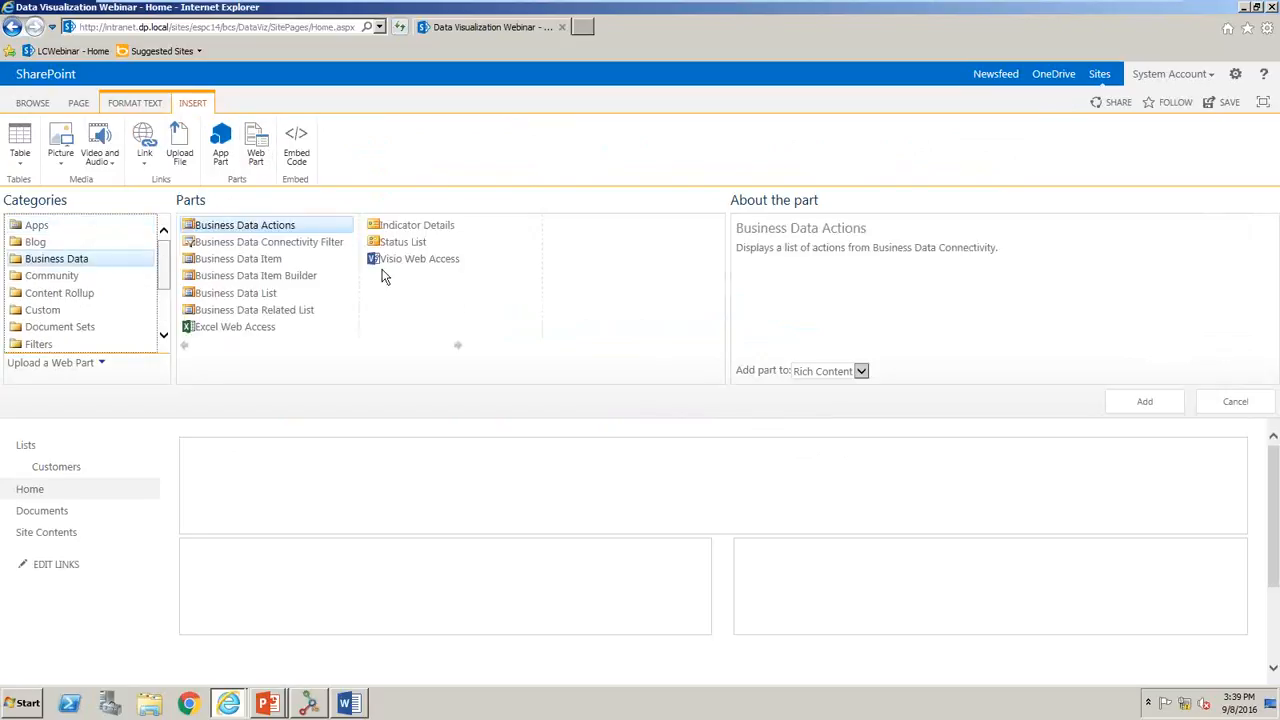
click(300, 293)
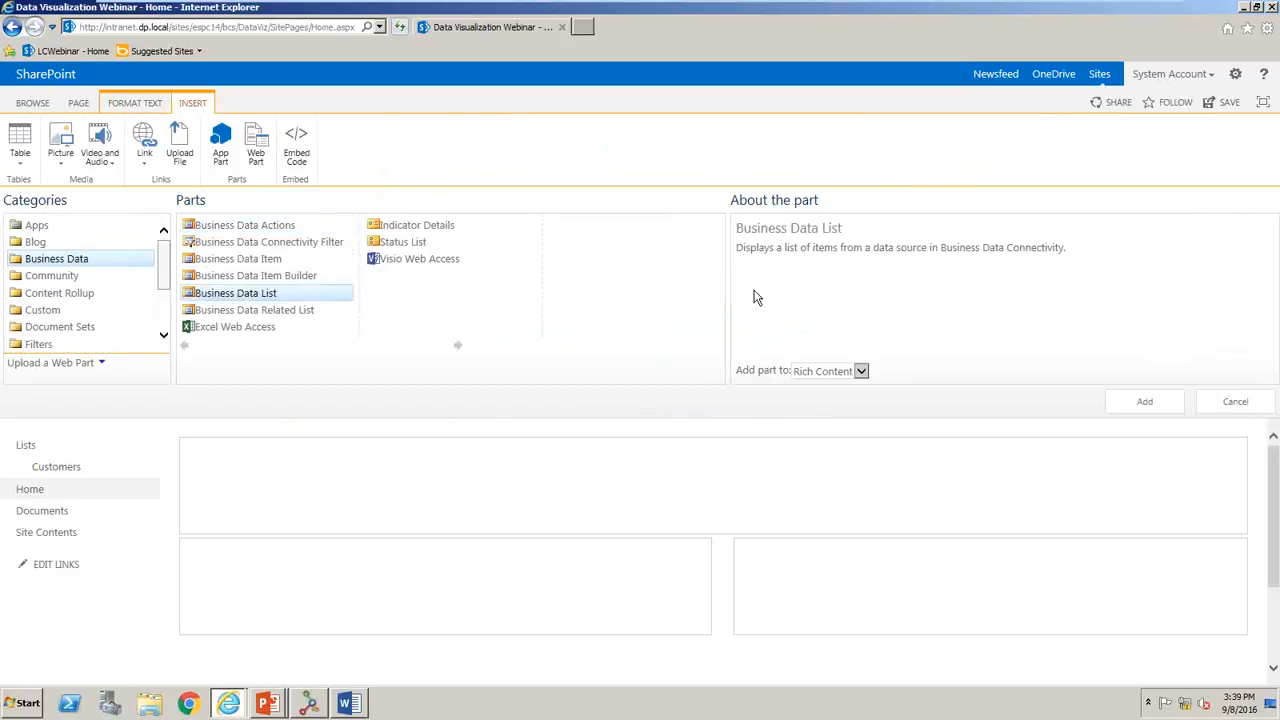
click(1165, 401)
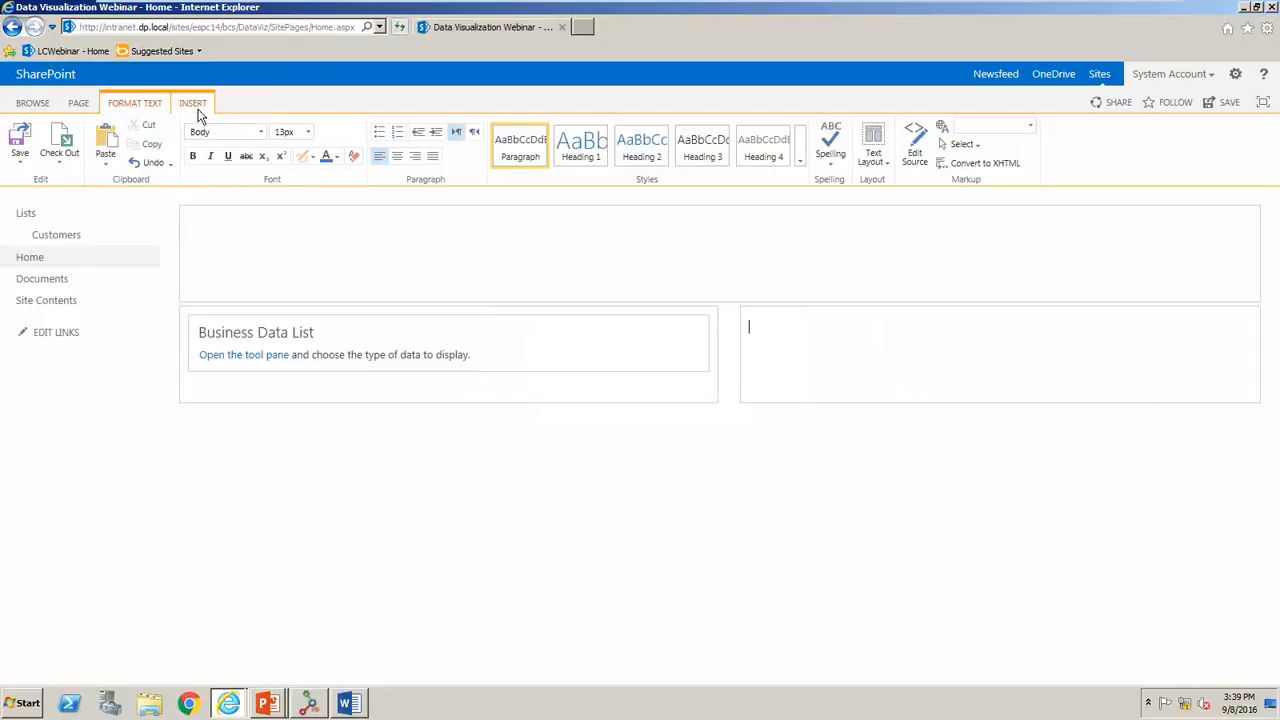
- Add a Business Data Related List web part to the page's right column and save the page
click(195, 105)
click(256, 145)
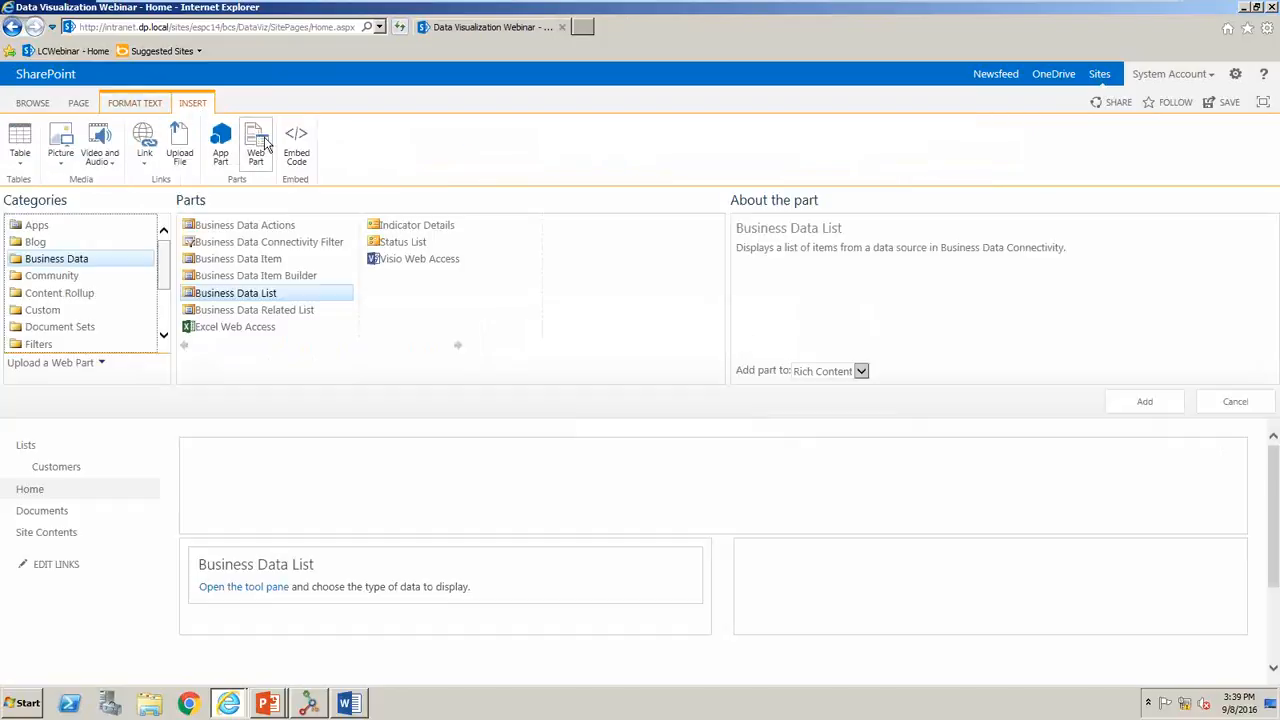
click(198, 310)
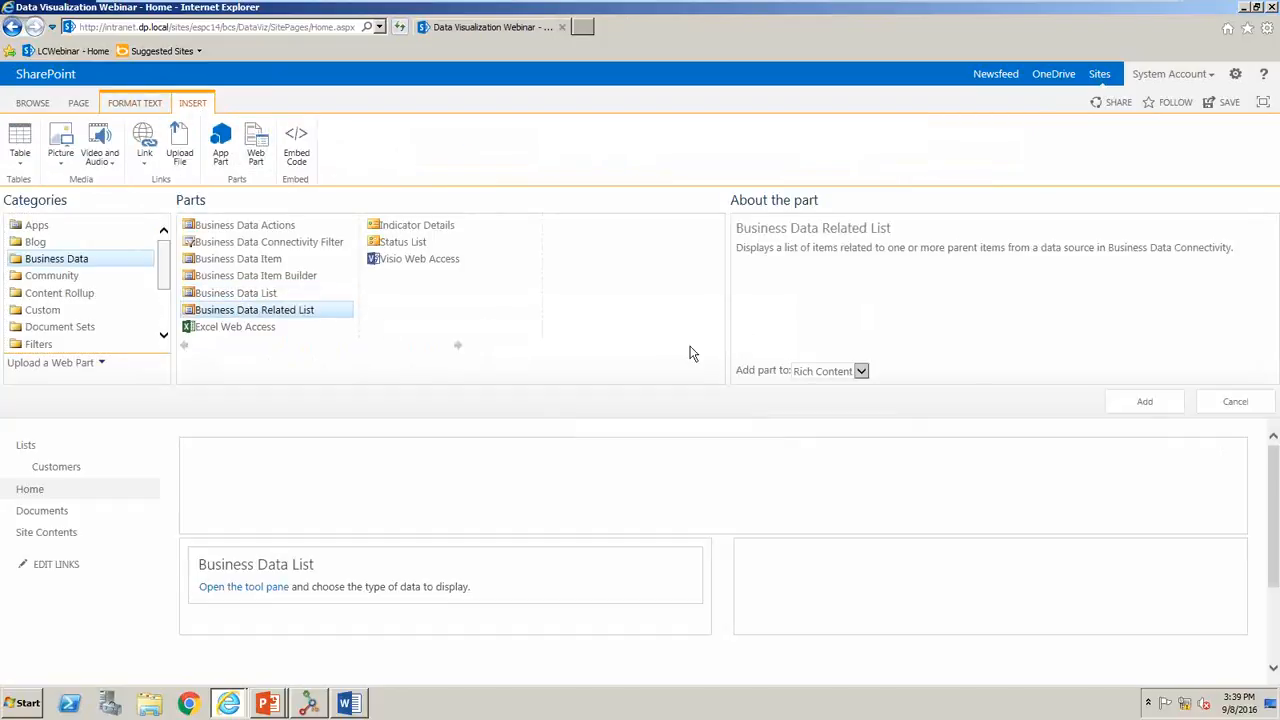
click(1173, 399)
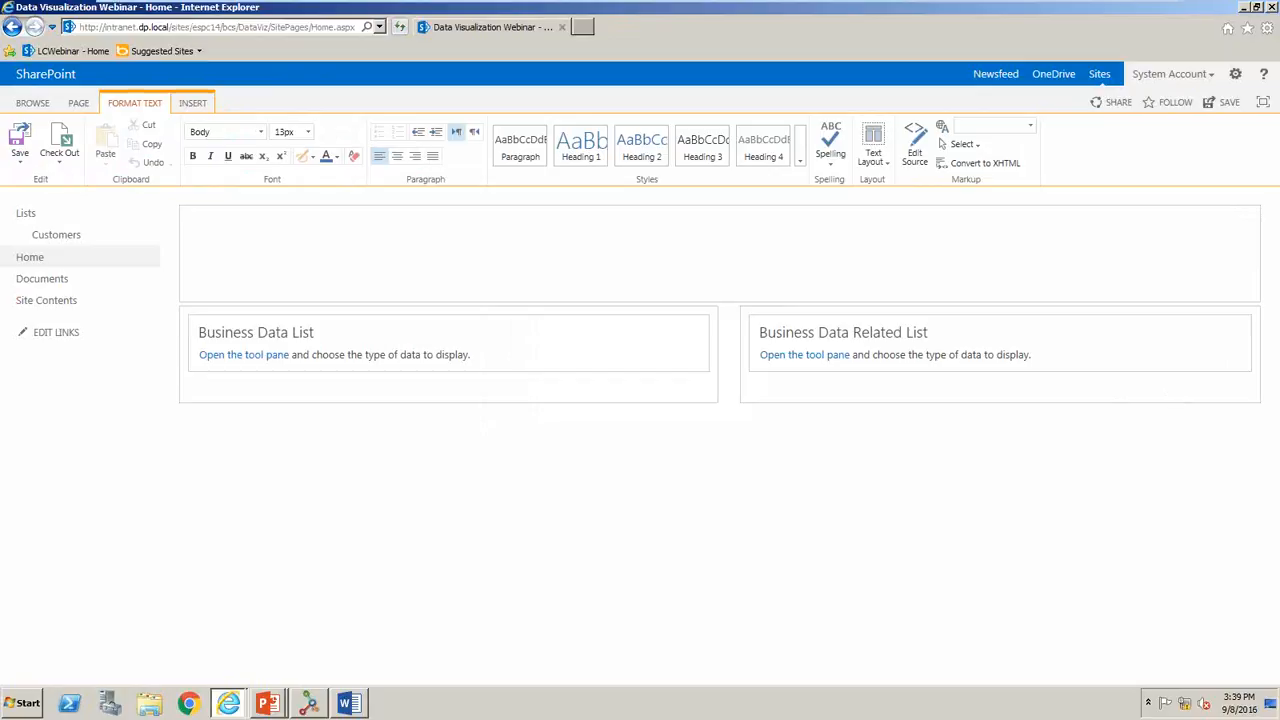
click(20, 145)
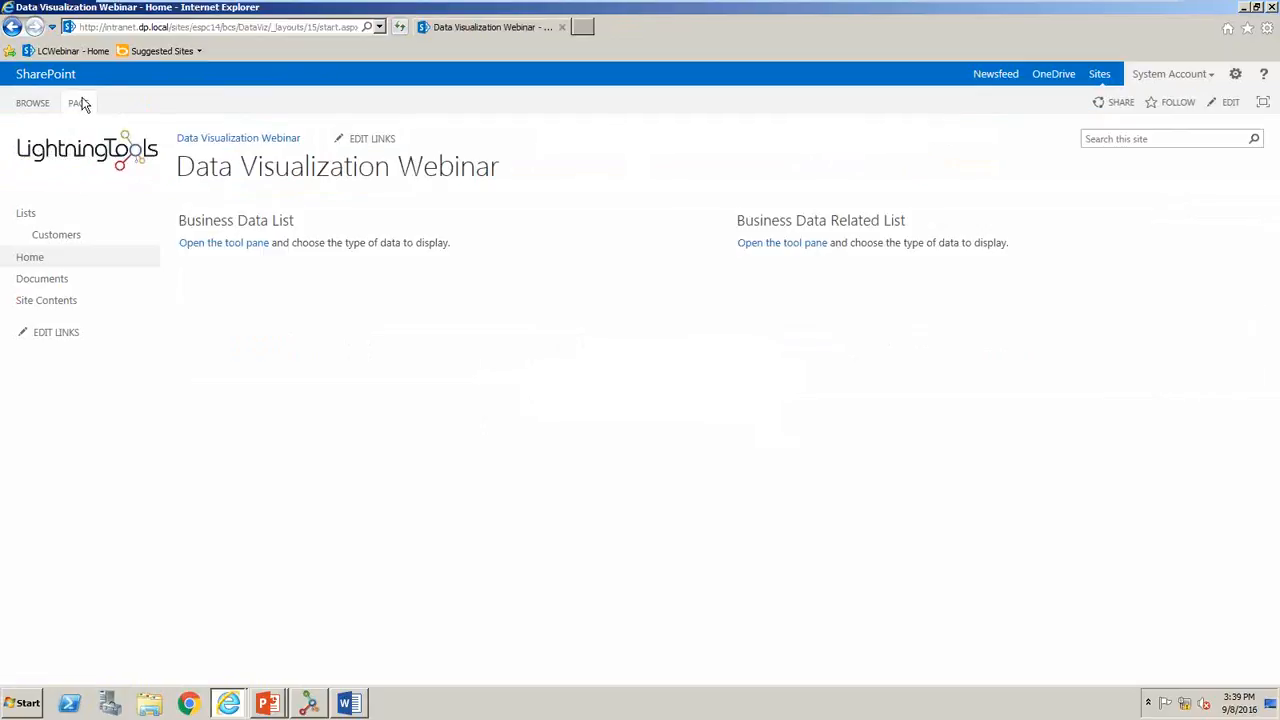
- Open the Home page for editing and set the Business Data List's type to the DataVizWebinar_NS.Customers external content type
click(80, 103)
click(20, 138)
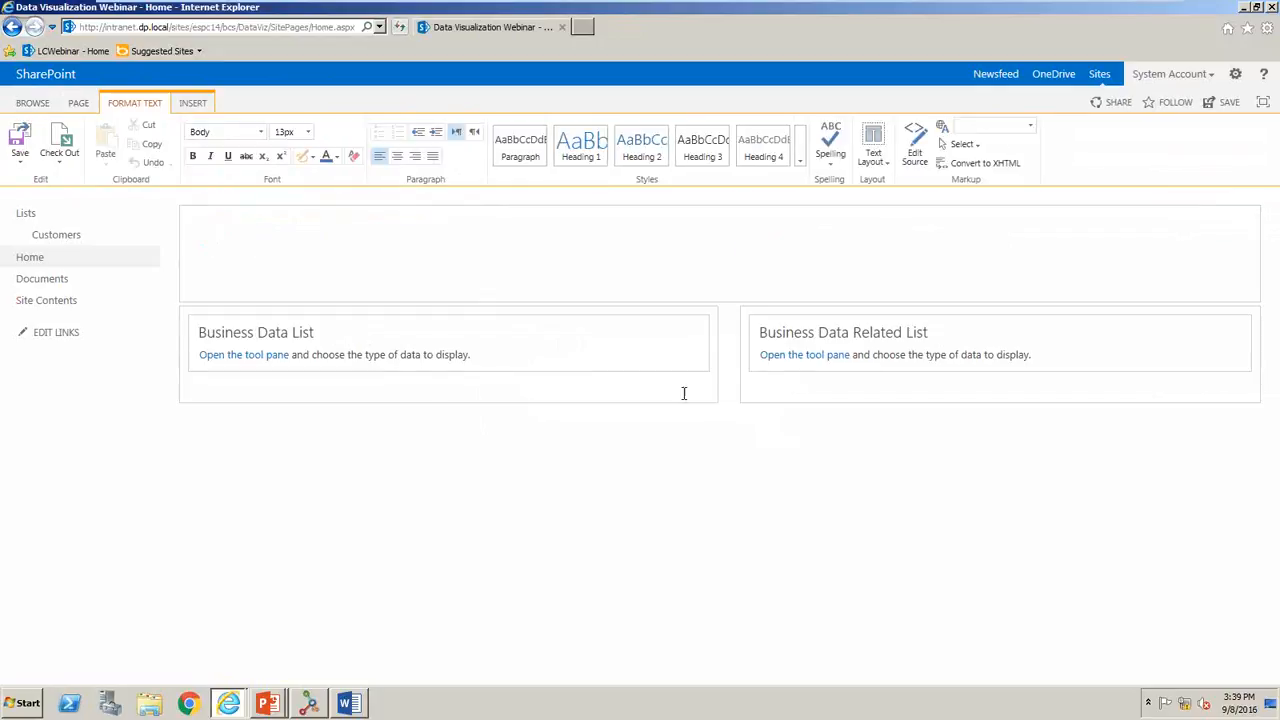
click(241, 356)
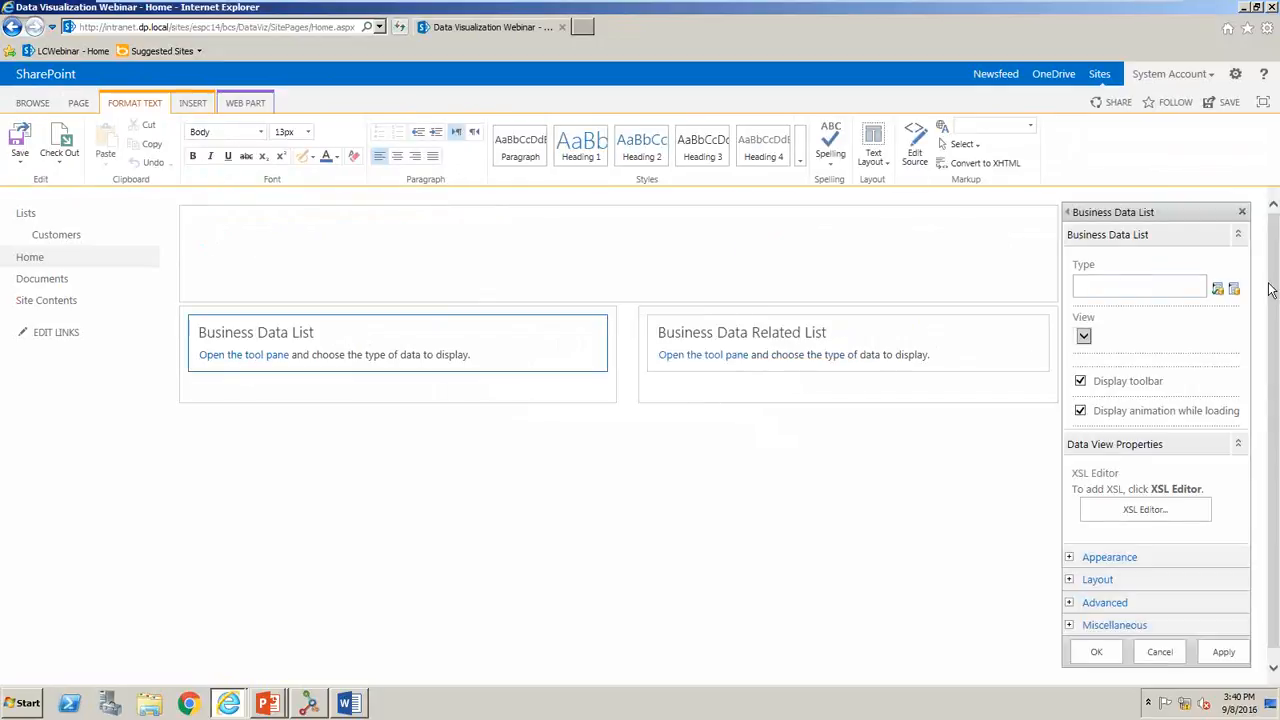
click(1236, 289)
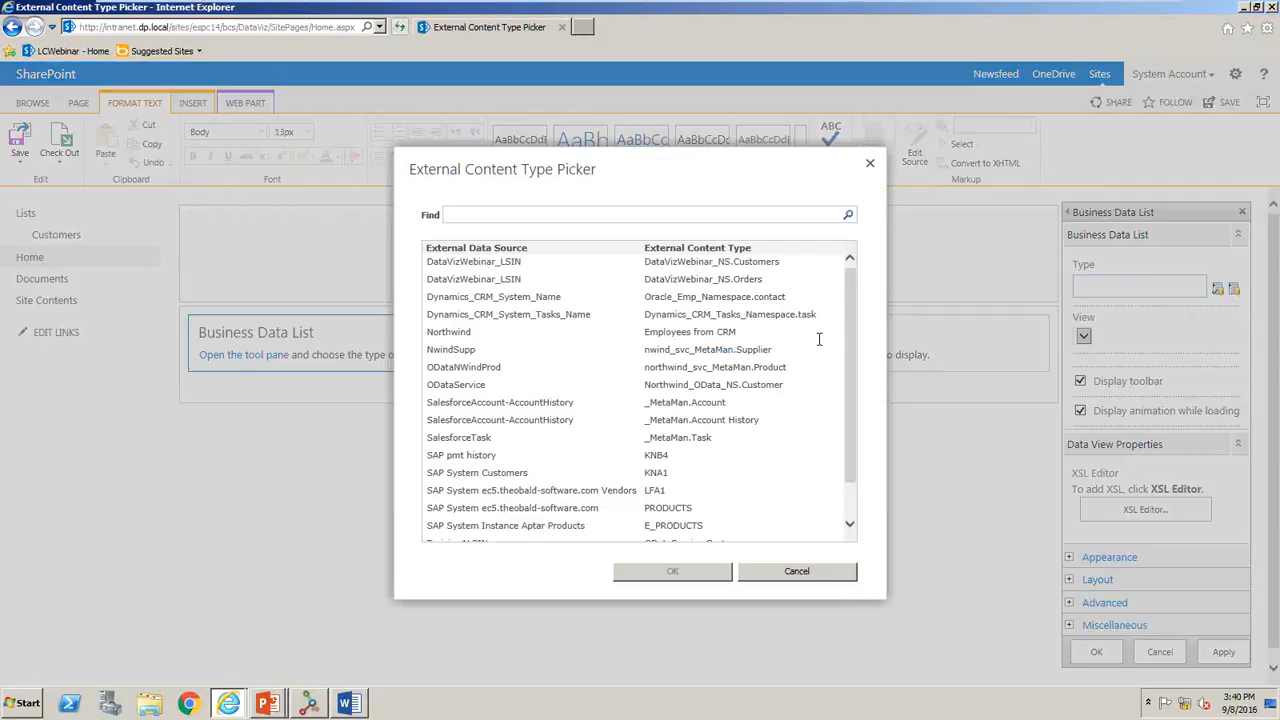
click(743, 262)
click(666, 574)
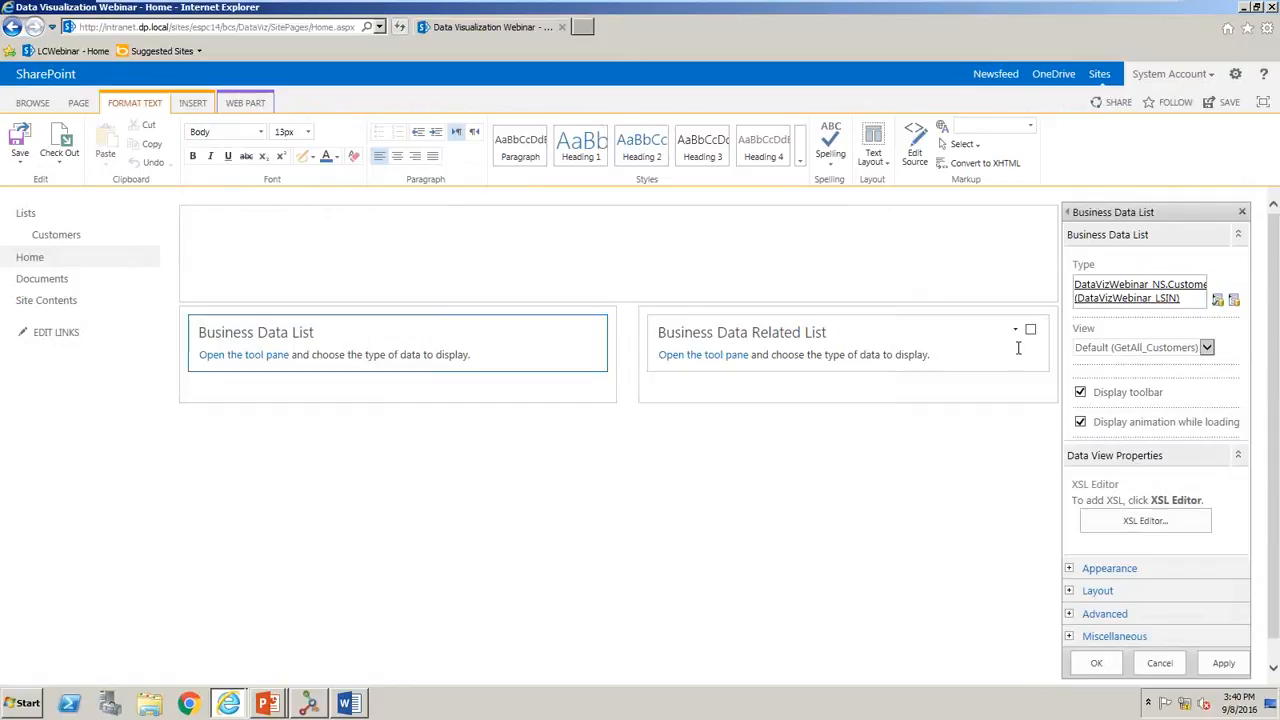
- Keep the Default (GetAll_Customers) view for the Business Data List, view its XSL and apply the web part settings
click(1205, 347)
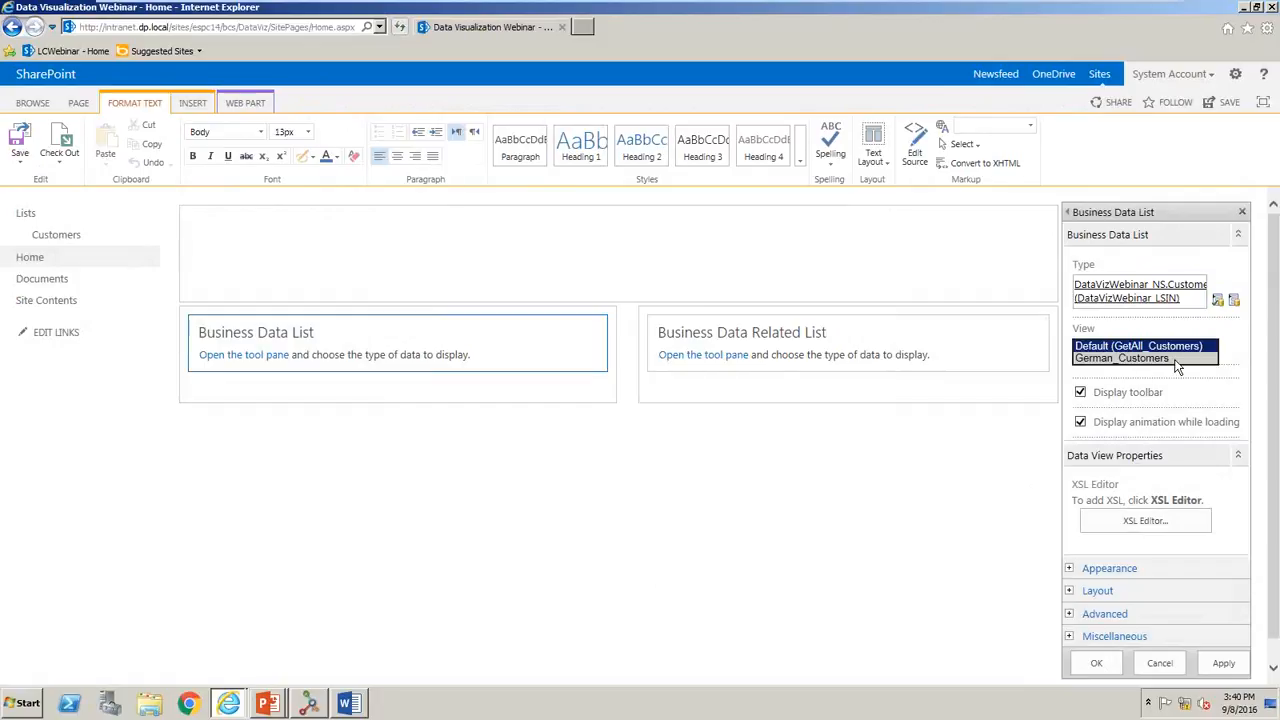
click(1230, 345)
drag(1277, 374, 1277, 436)
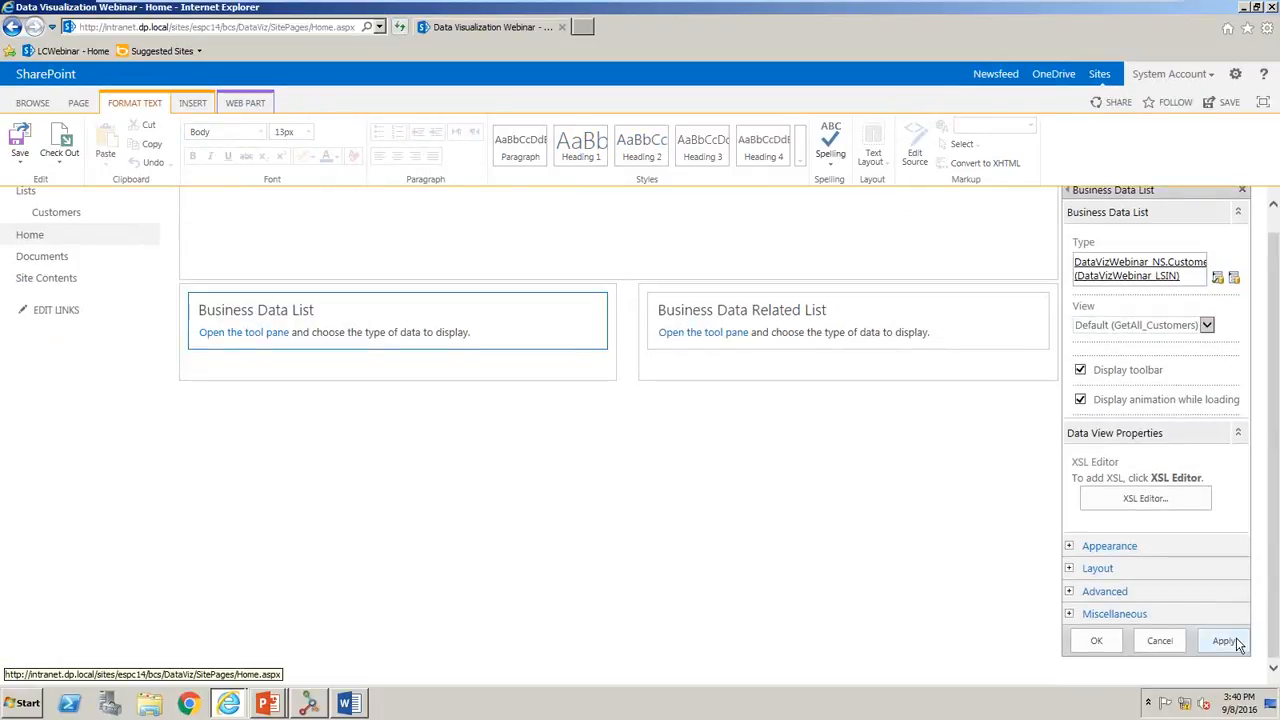
click(1160, 500)
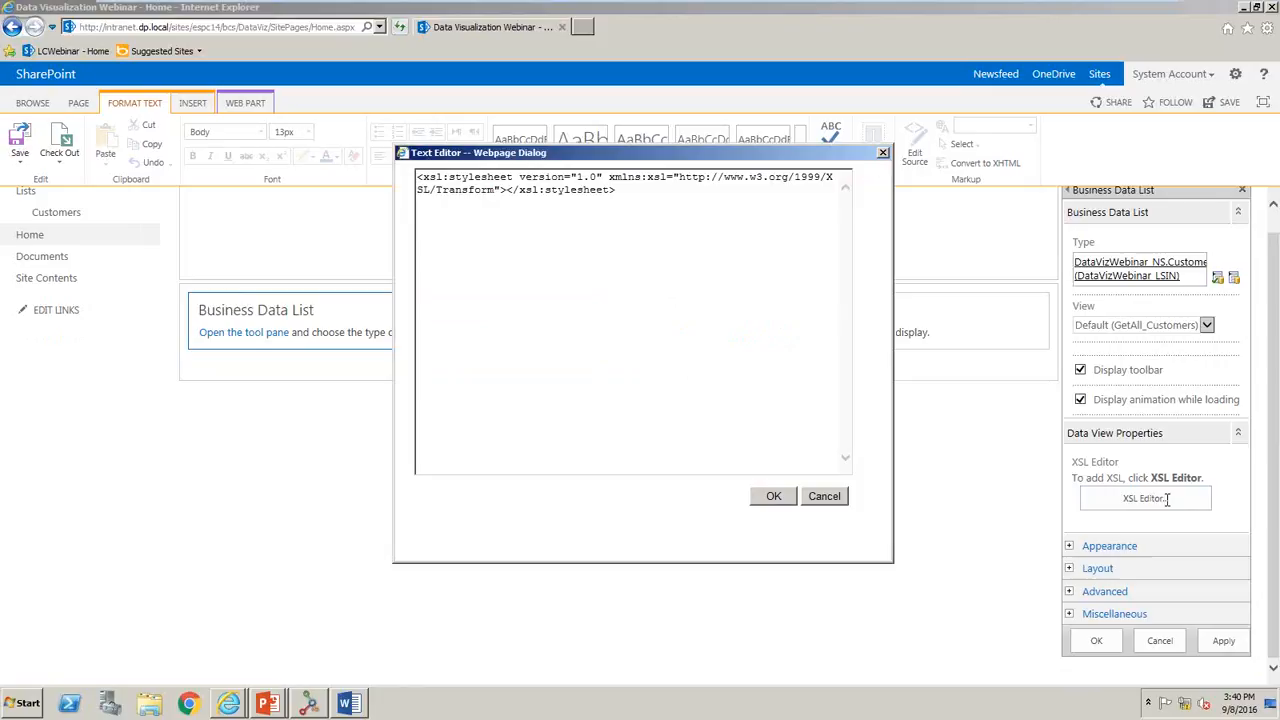
click(825, 496)
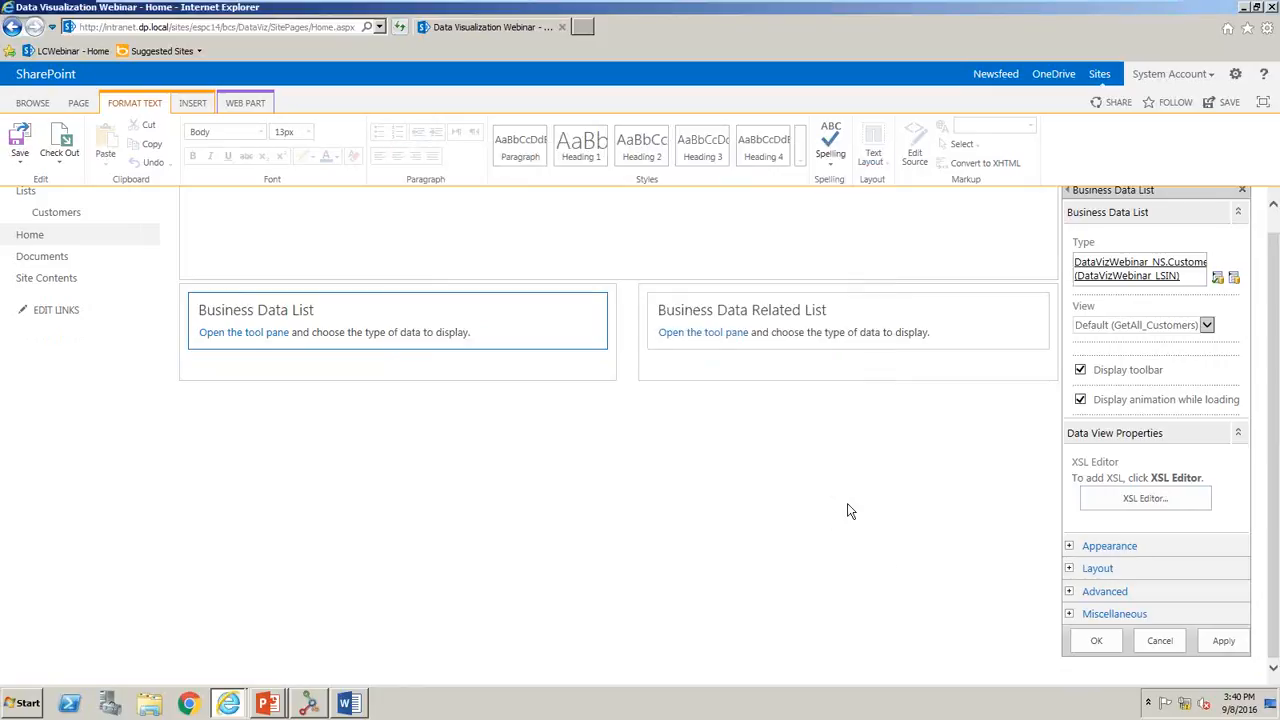
click(1217, 632)
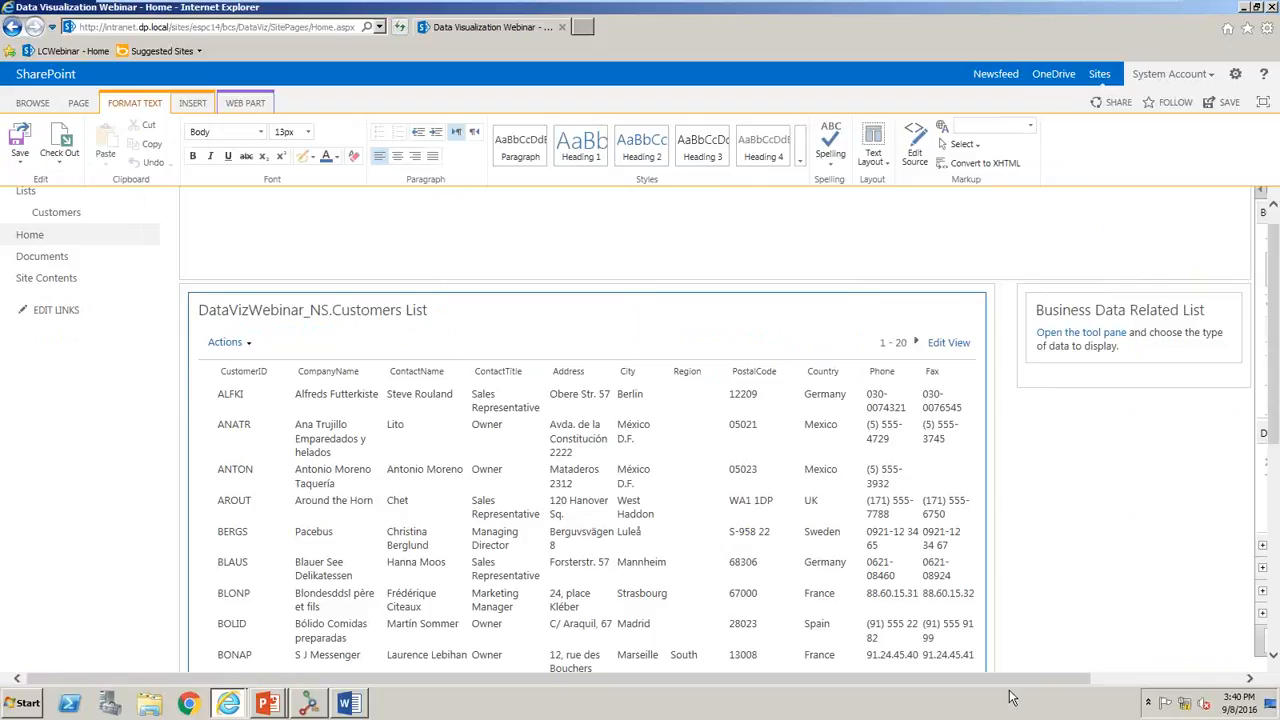
- Set the Business Data Related List's type to the DataVizWebinar_NS.Orders external content type and apply the settings
drag(1001, 681, 1246, 667)
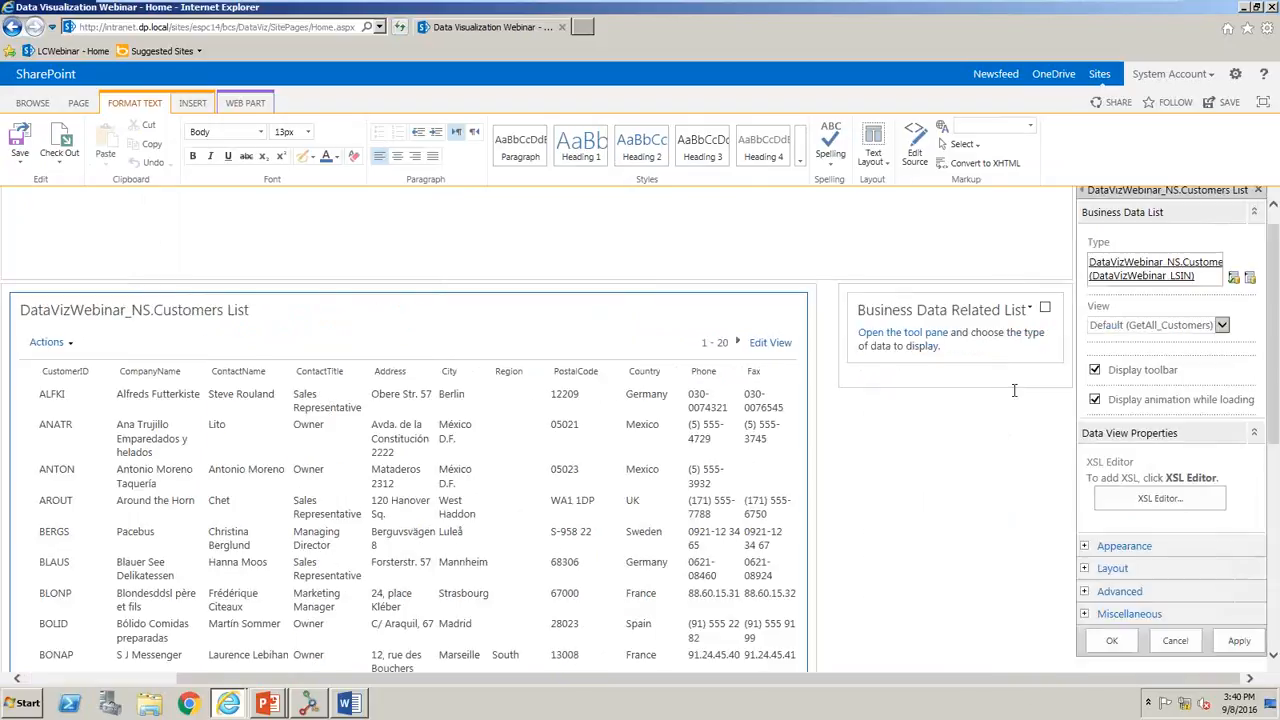
click(918, 342)
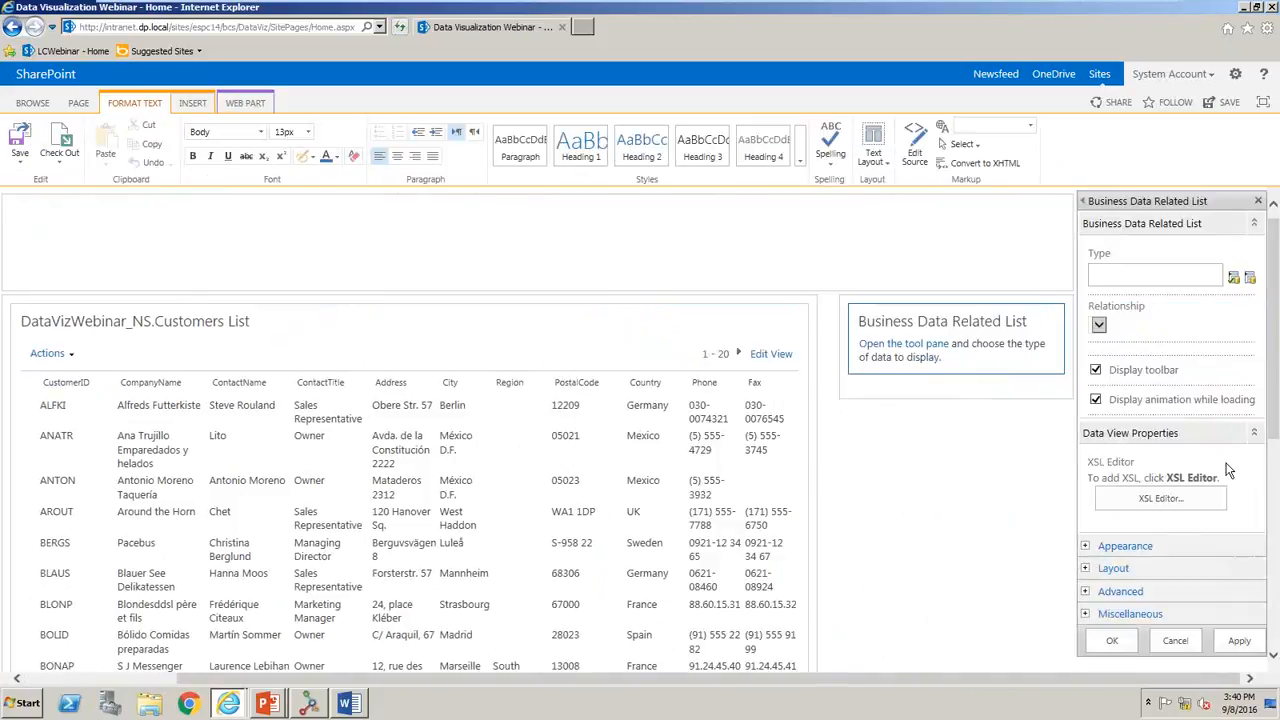
click(1250, 277)
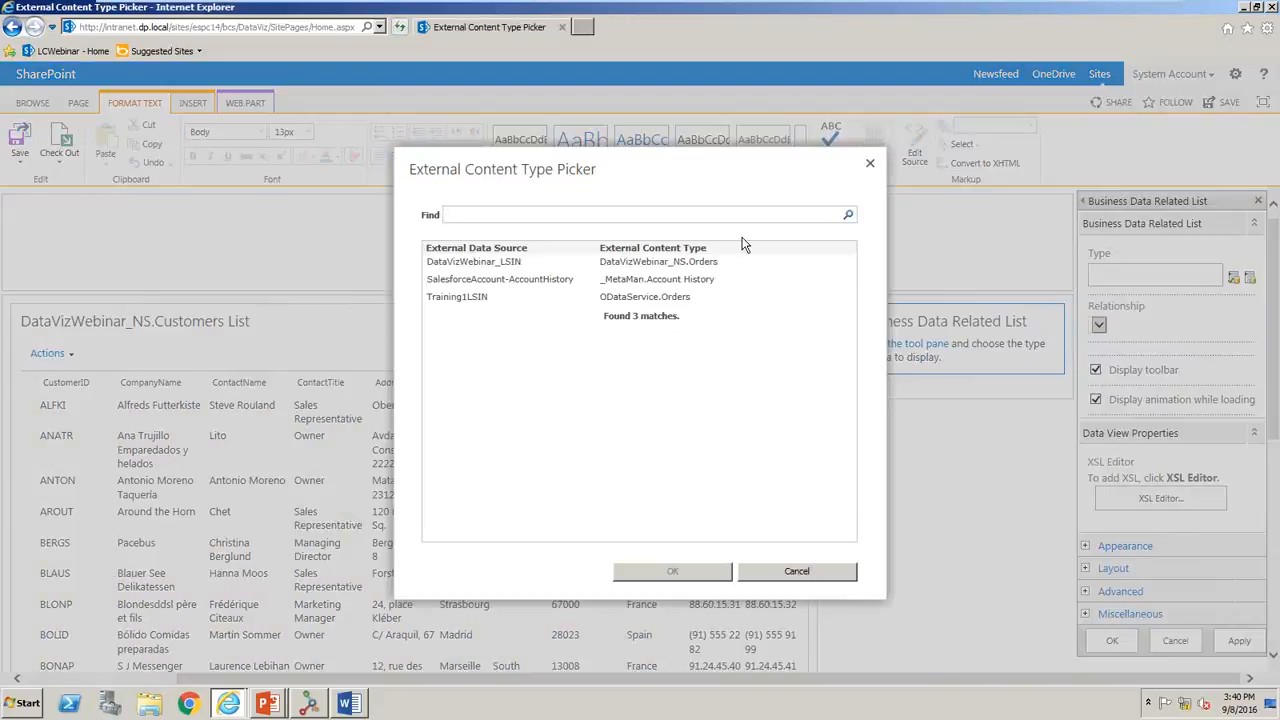
click(673, 572)
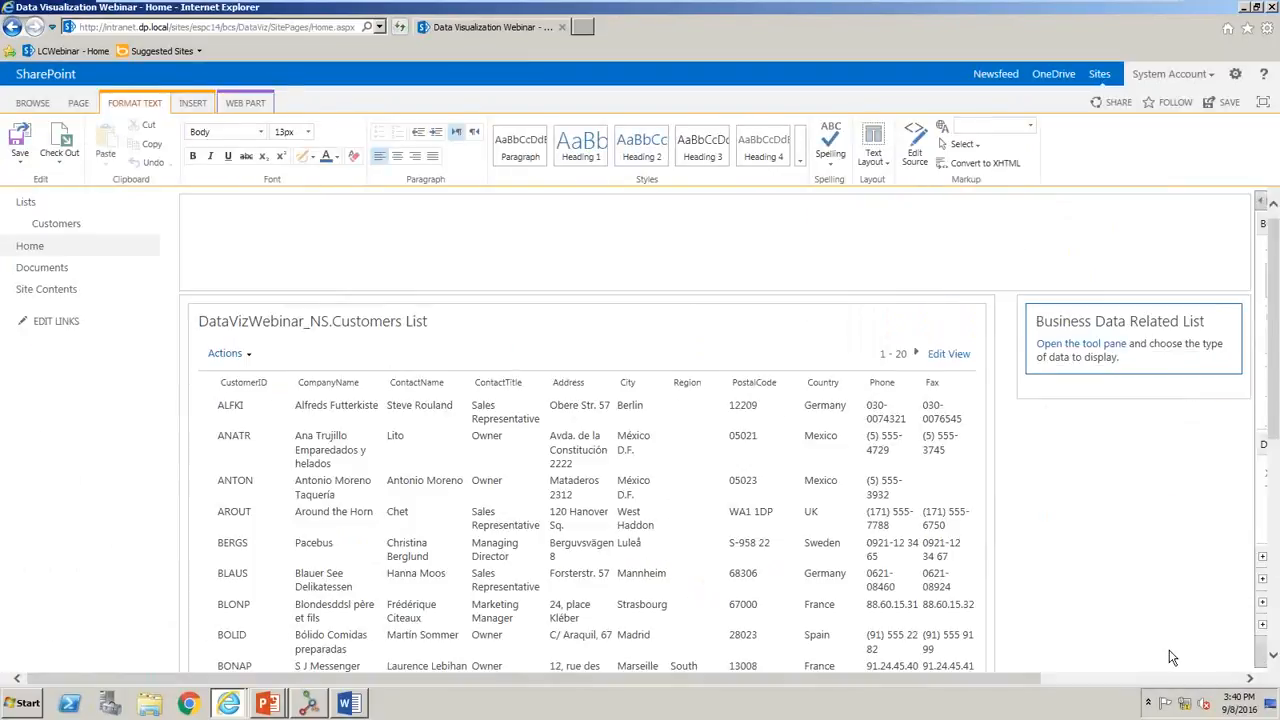
click(1204, 650)
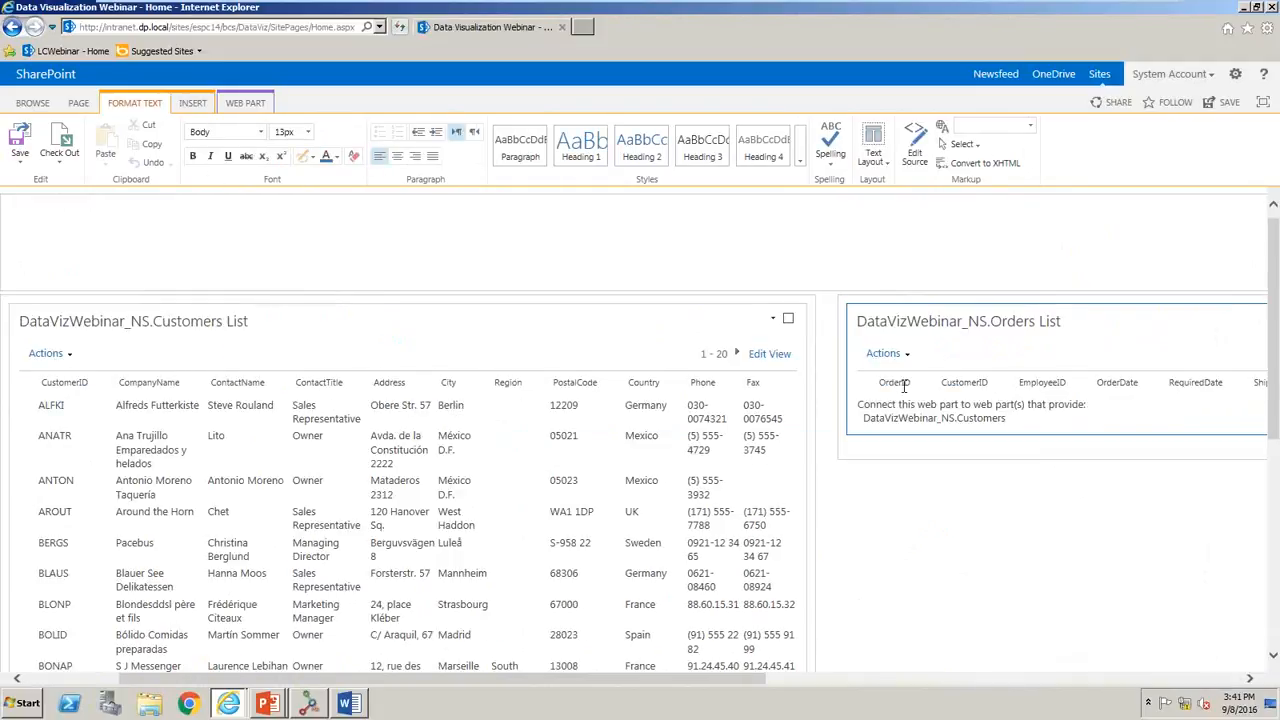
- Connect the Customers List web part to send its selected item to the DataVizWebinar_NS.Orders List, and save the page
click(775, 320)
mouse_move(742, 422)
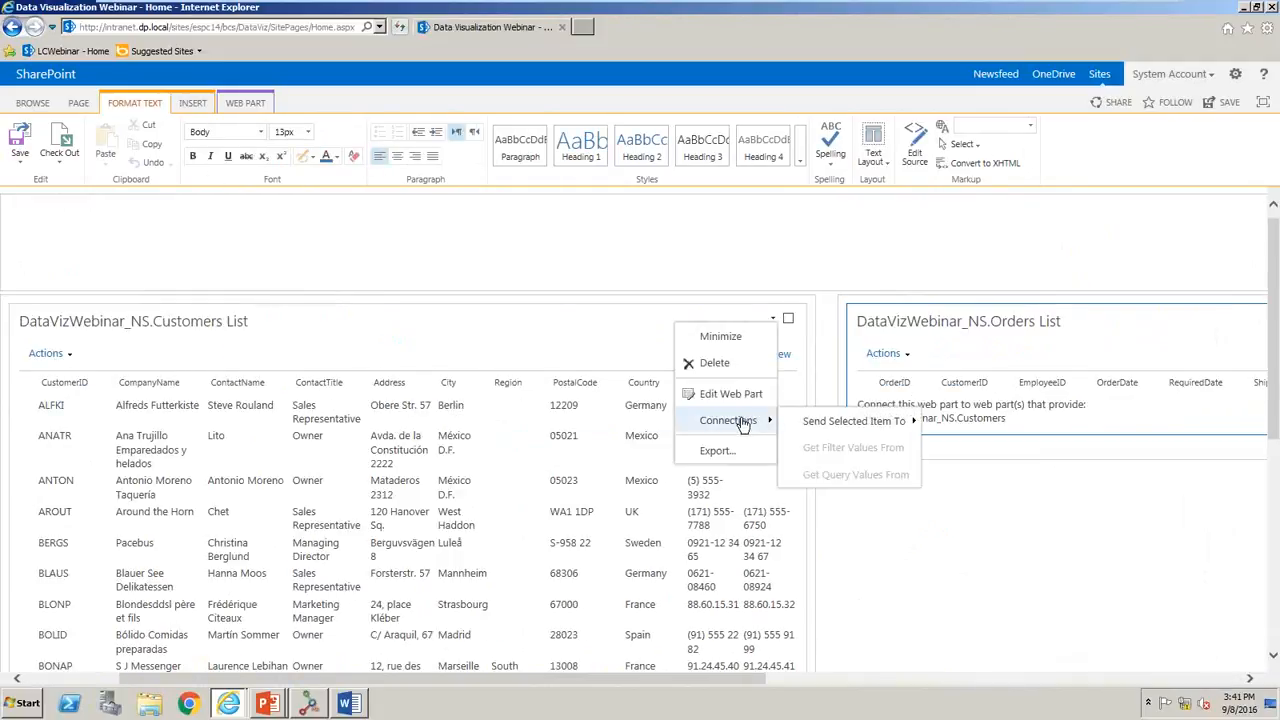
mouse_move(845, 421)
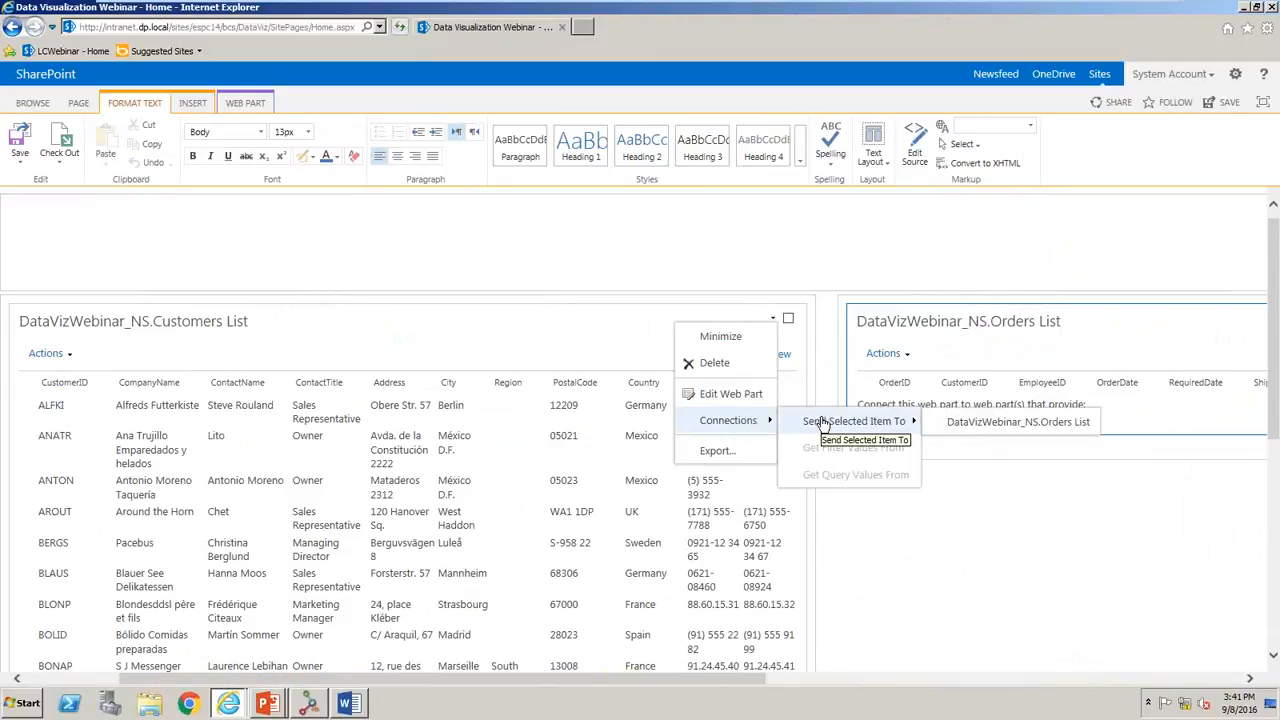
click(965, 428)
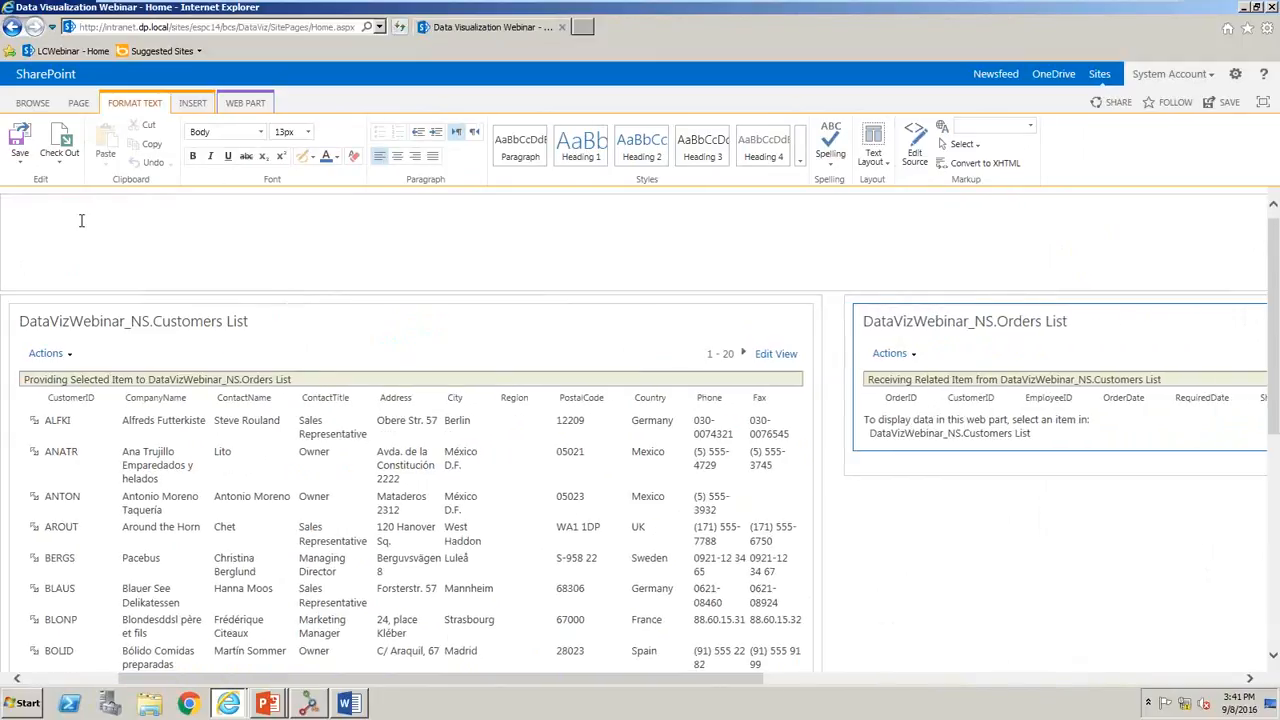
click(19, 140)
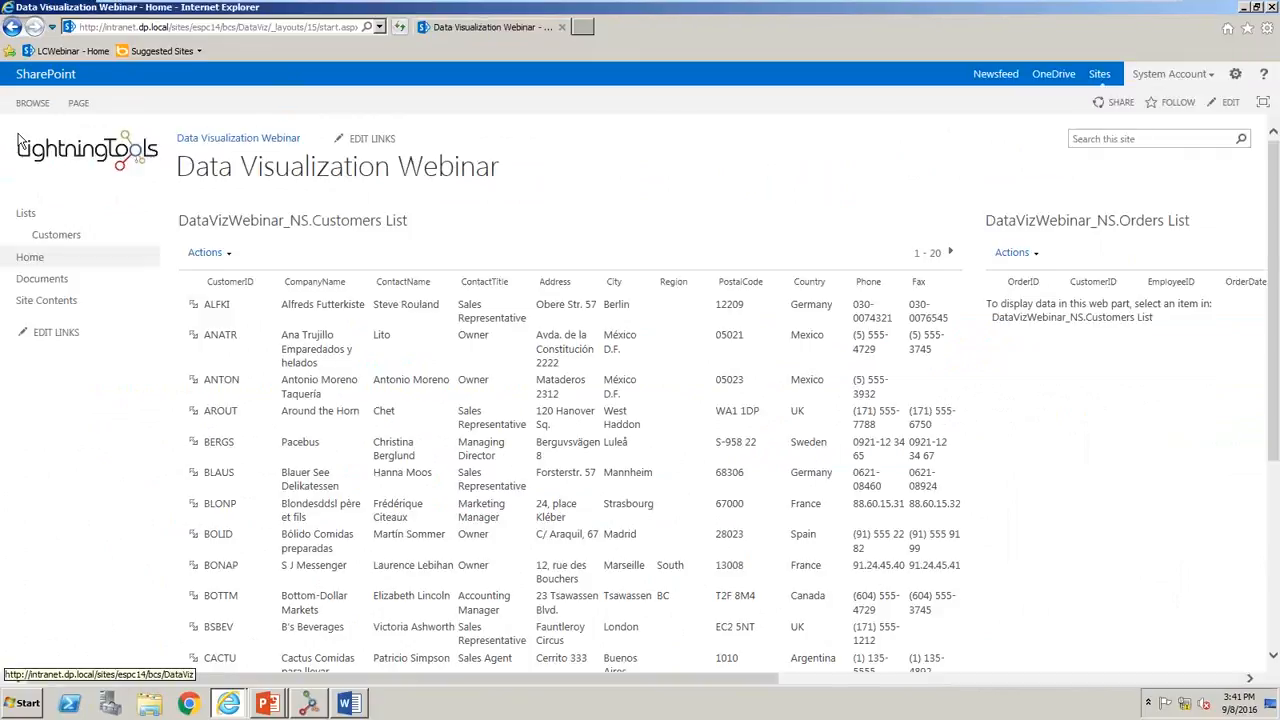
- Select the third and then the sixth customer in the Customers List to view their related orders
click(192, 382)
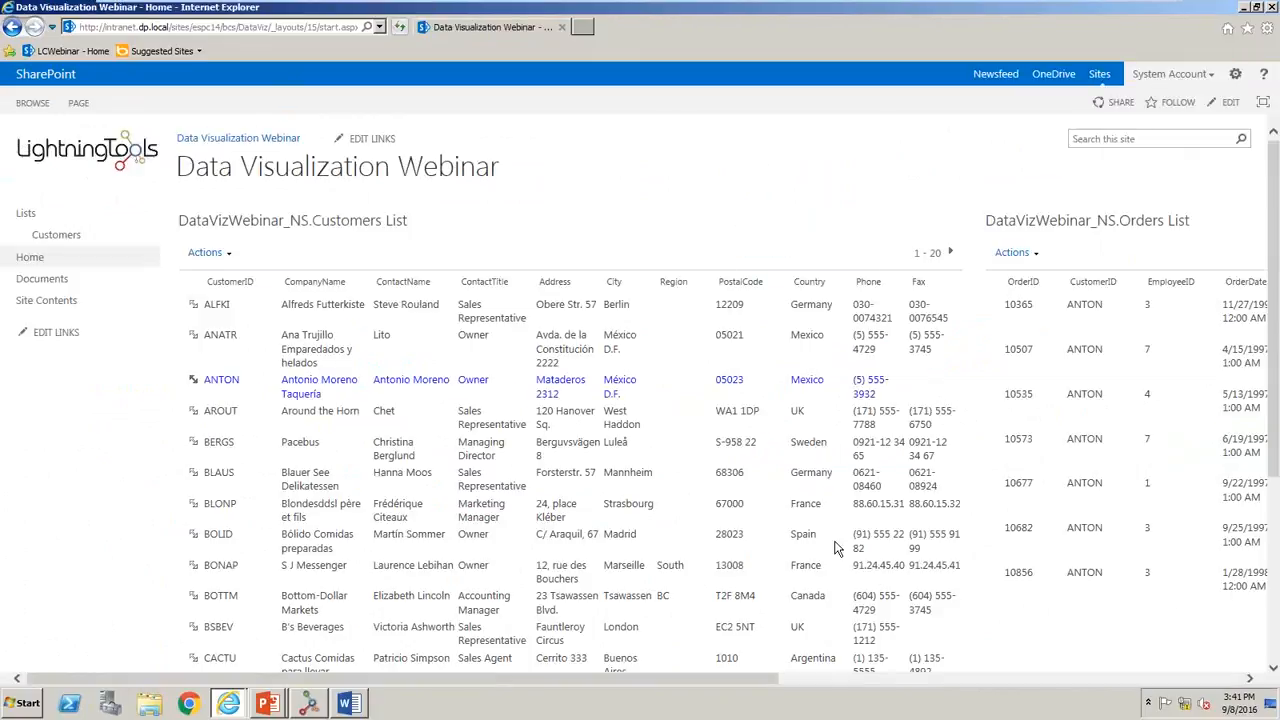
click(1102, 681)
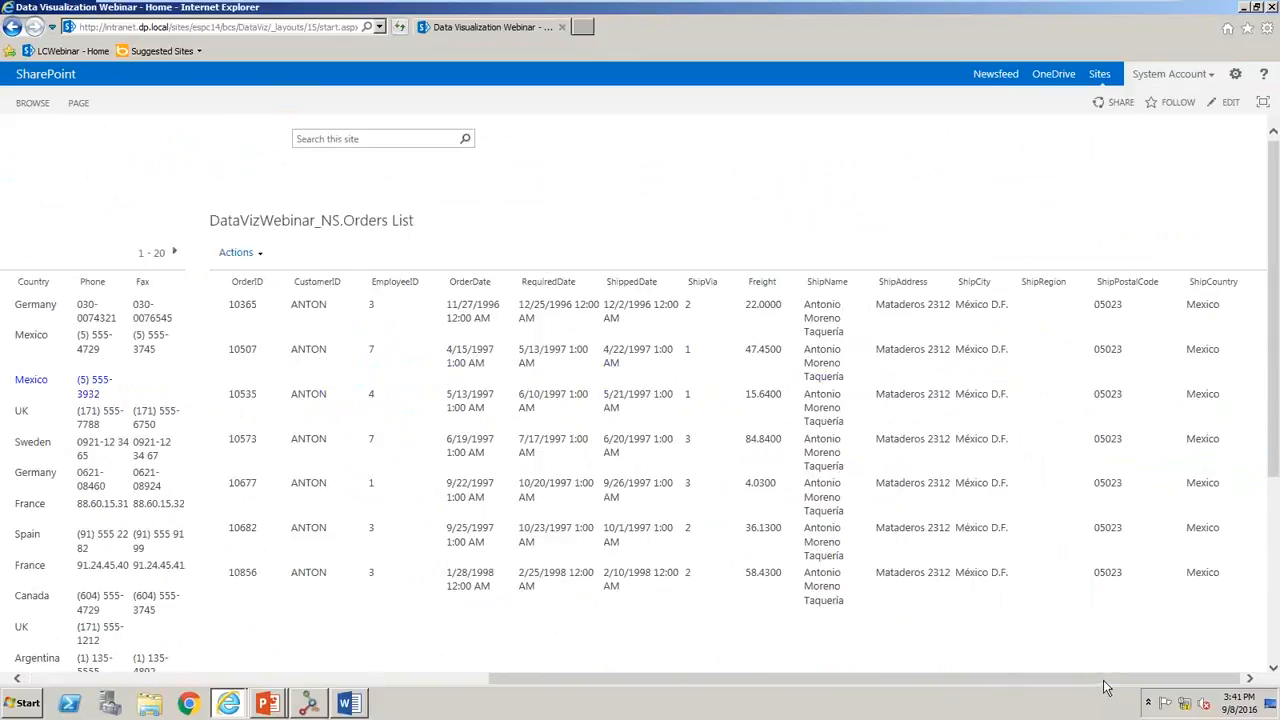
drag(1105, 683, 678, 680)
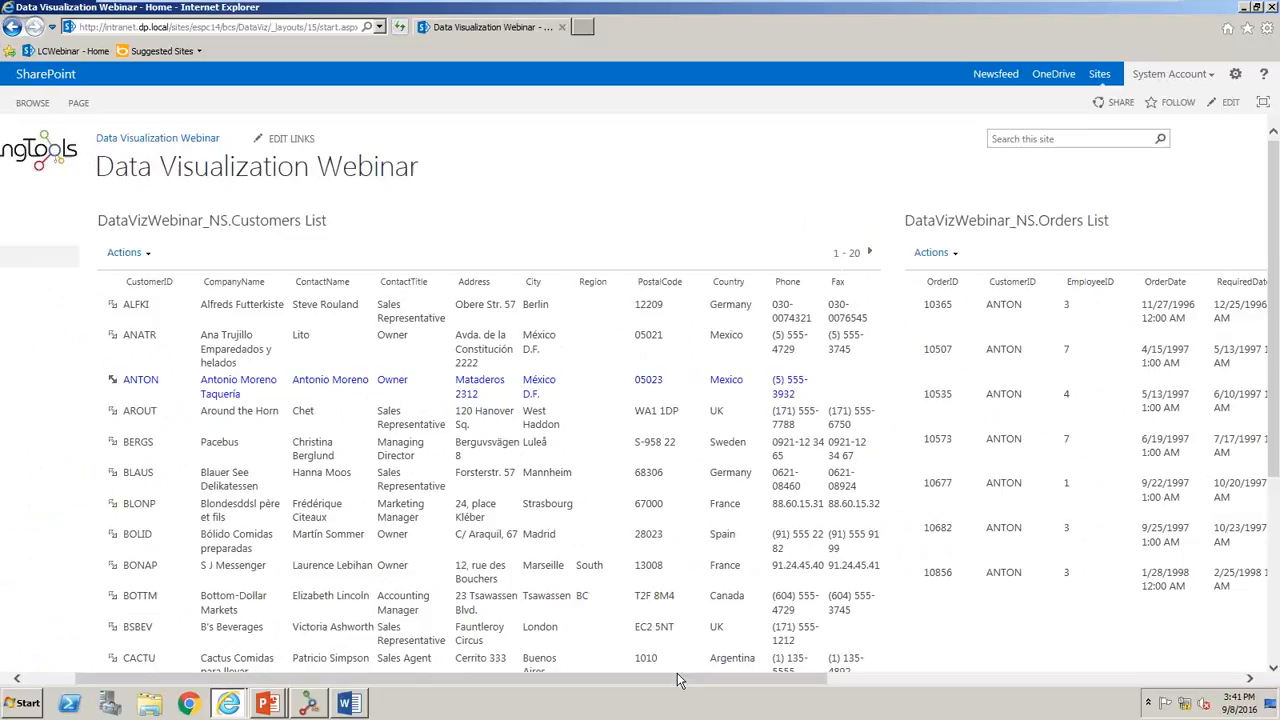
click(112, 472)
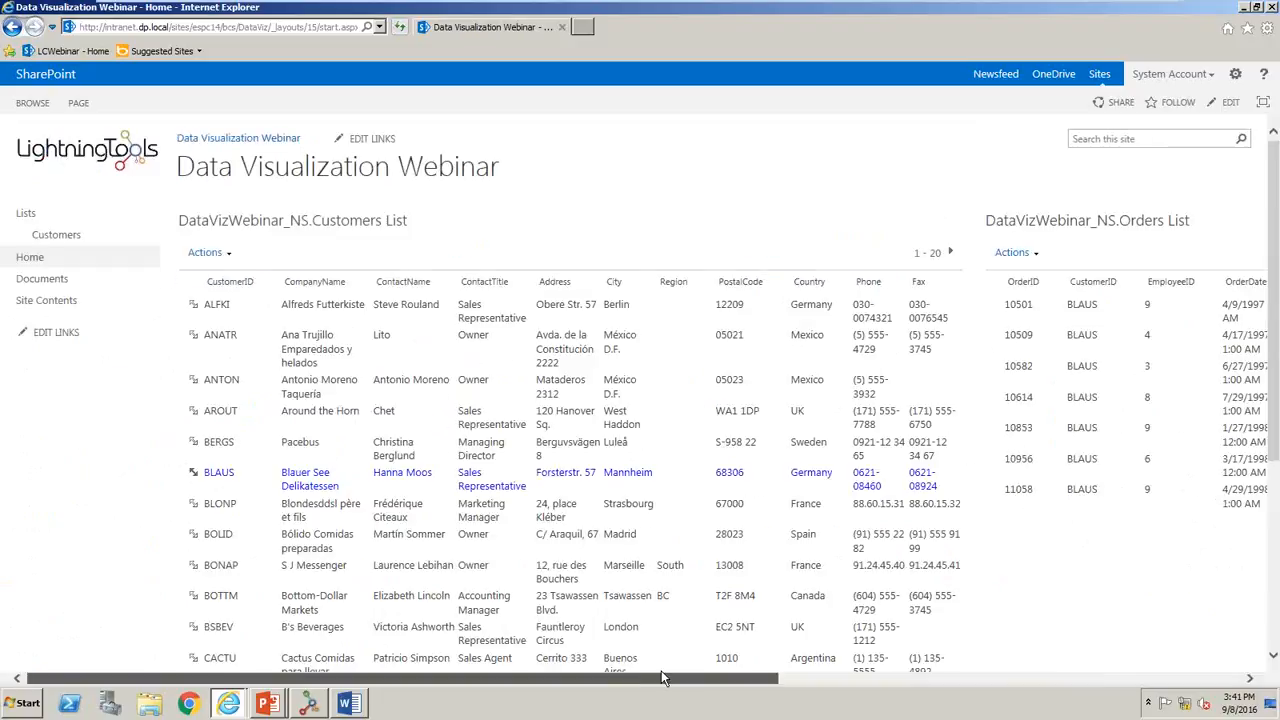
drag(630, 681, 945, 681)
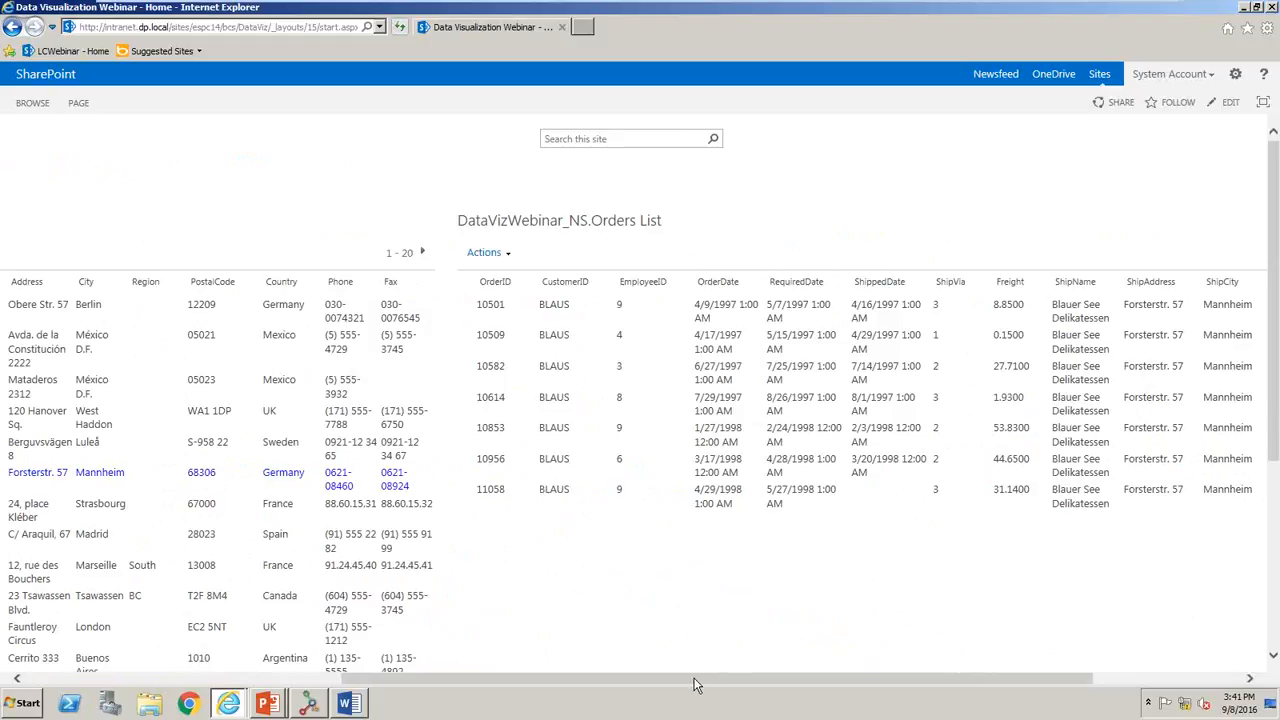
drag(694, 678, 447, 683)
- Edit the page and examine the Customers List's view settings for items to retrieve, item limit, columns, sorting and filtering, leaving them as they are
click(78, 103)
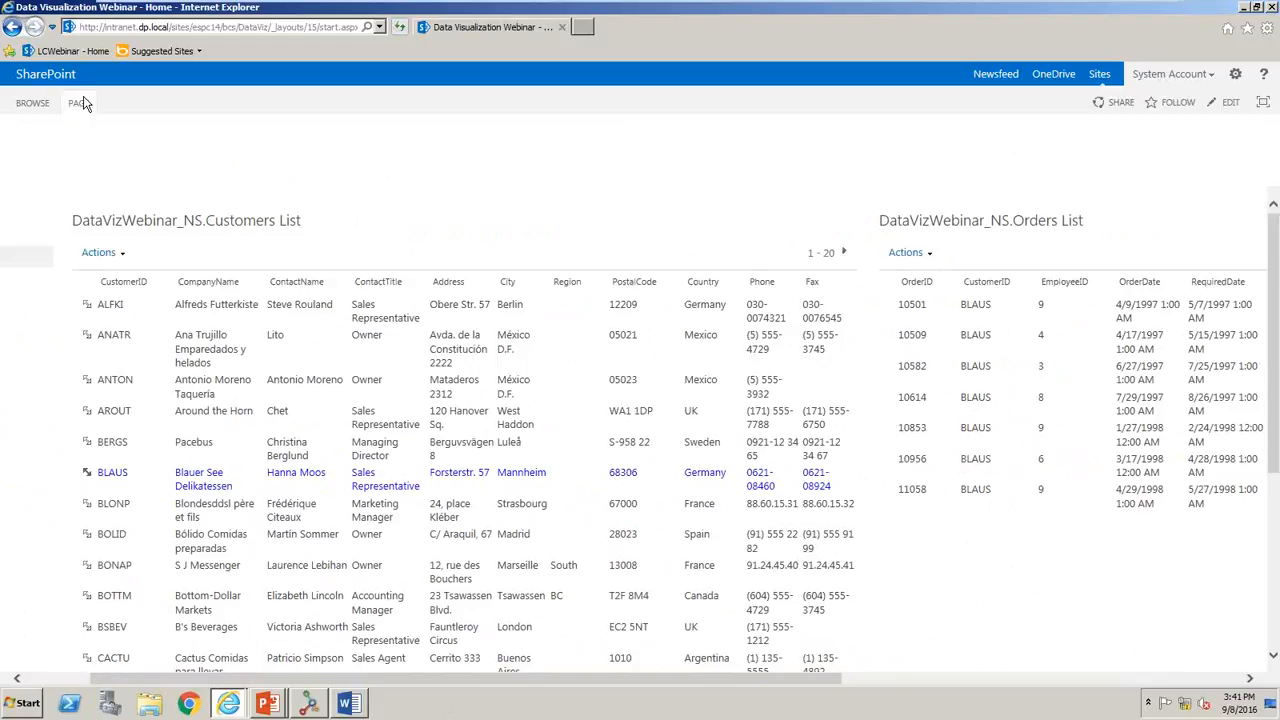
click(19, 138)
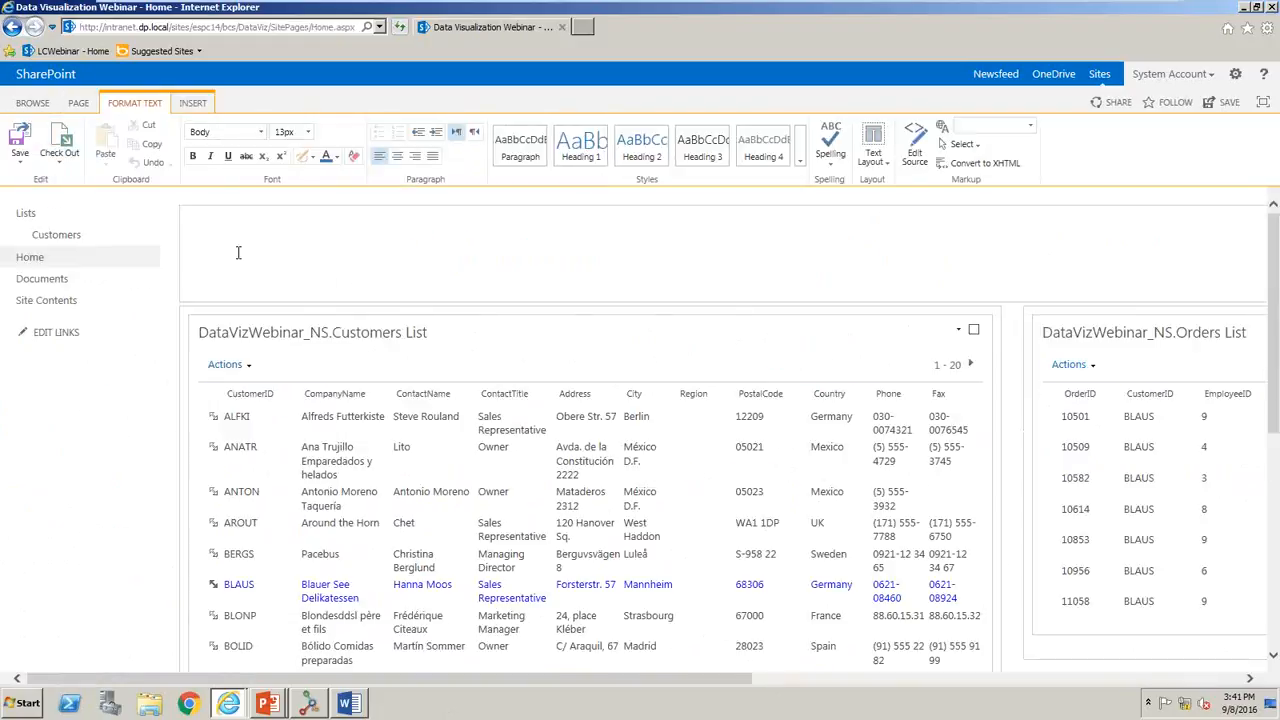
click(958, 330)
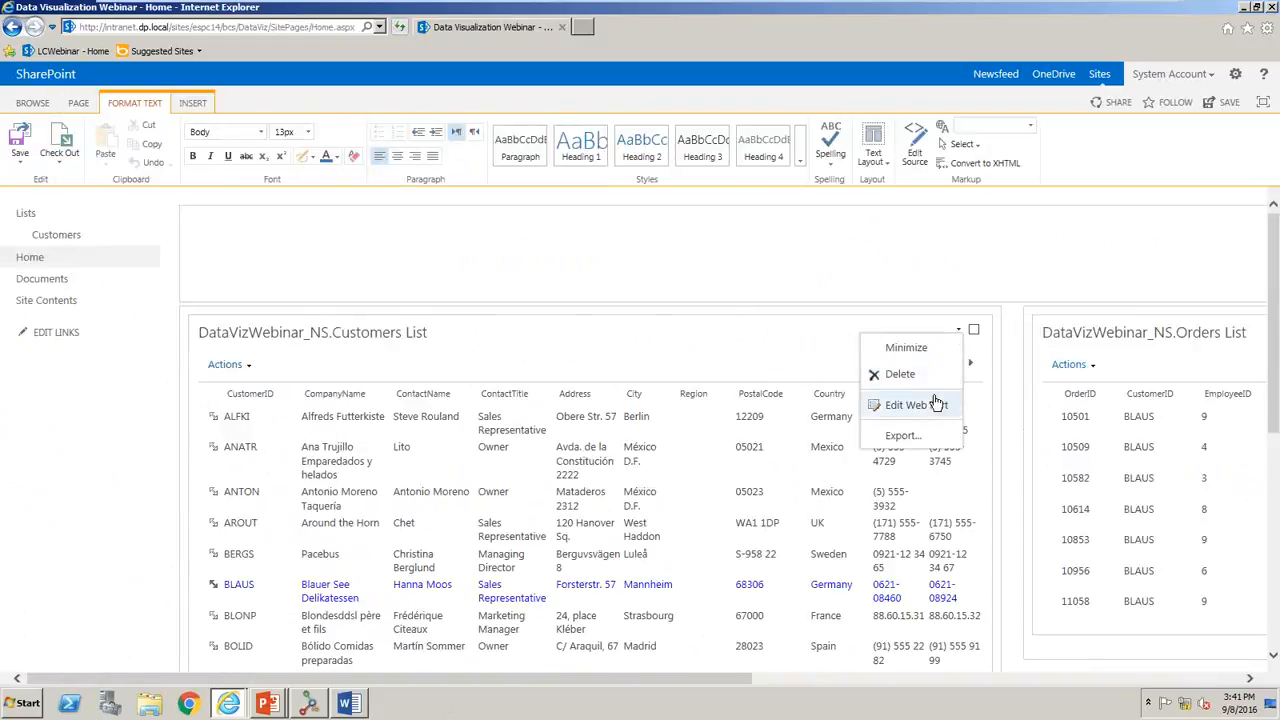
click(927, 408)
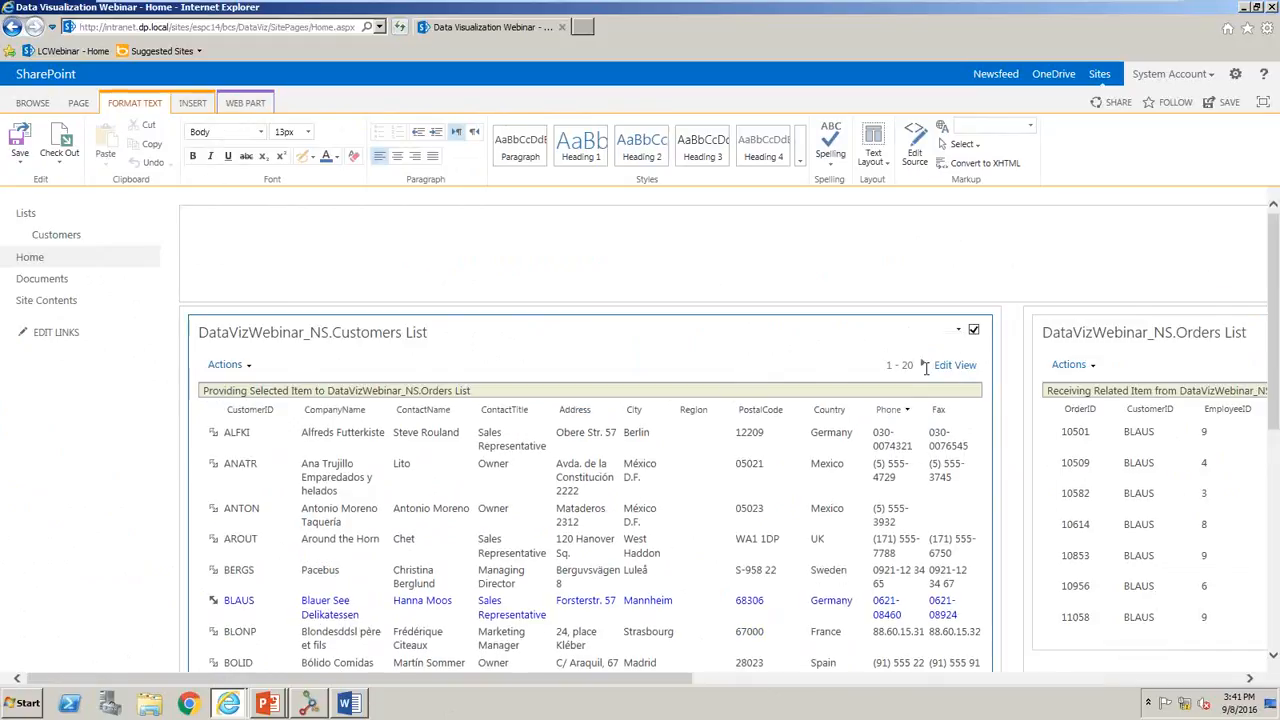
click(958, 368)
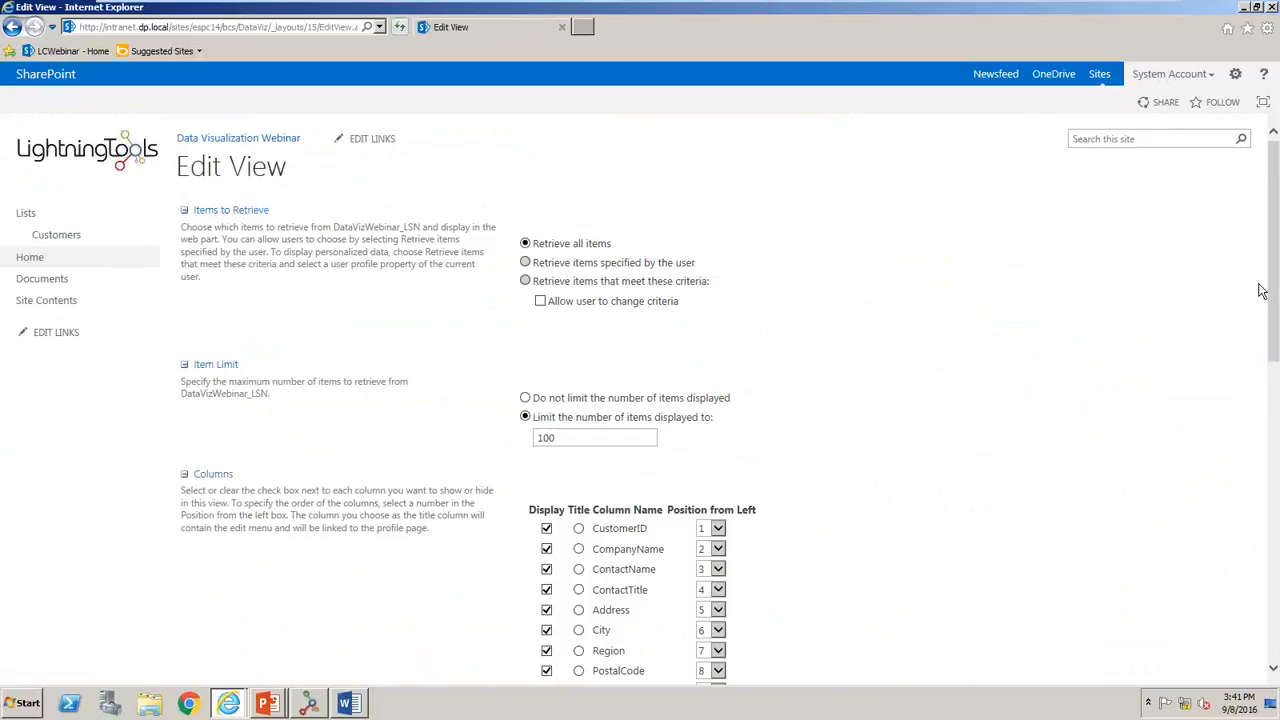
scroll(1272, 293, down, 4)
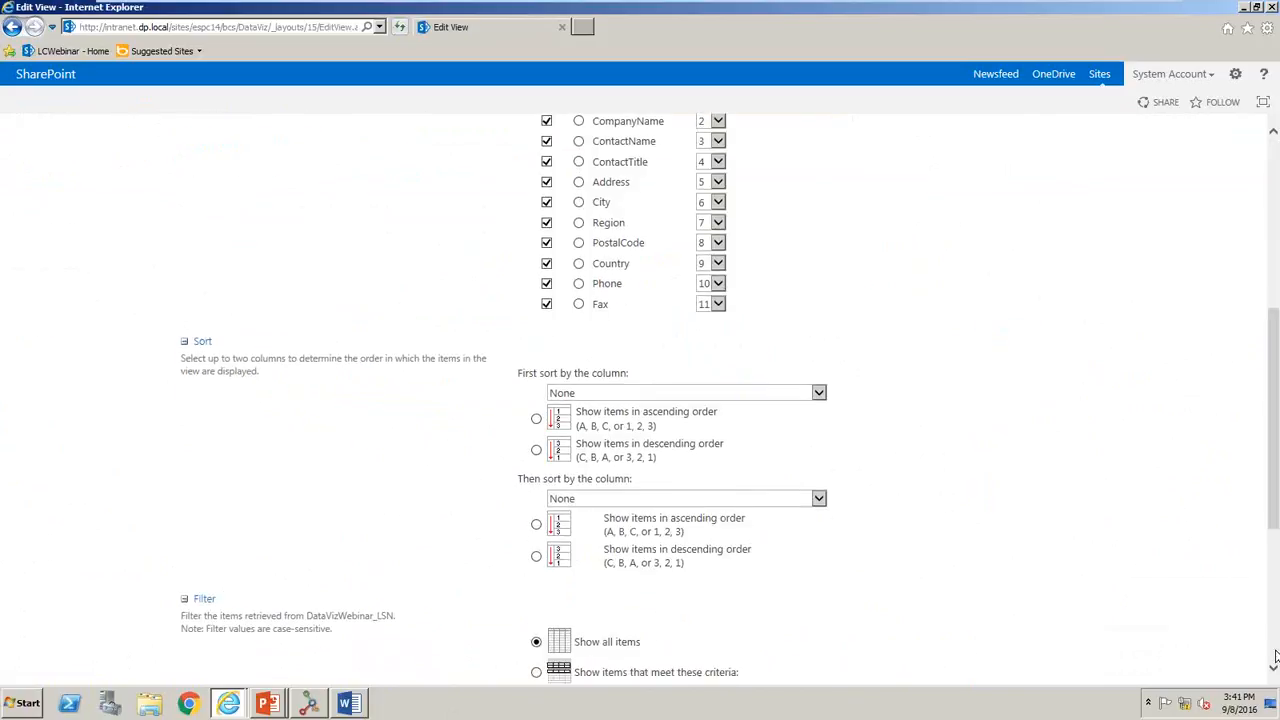
scroll(1275, 658, down, 2)
click(1220, 612)
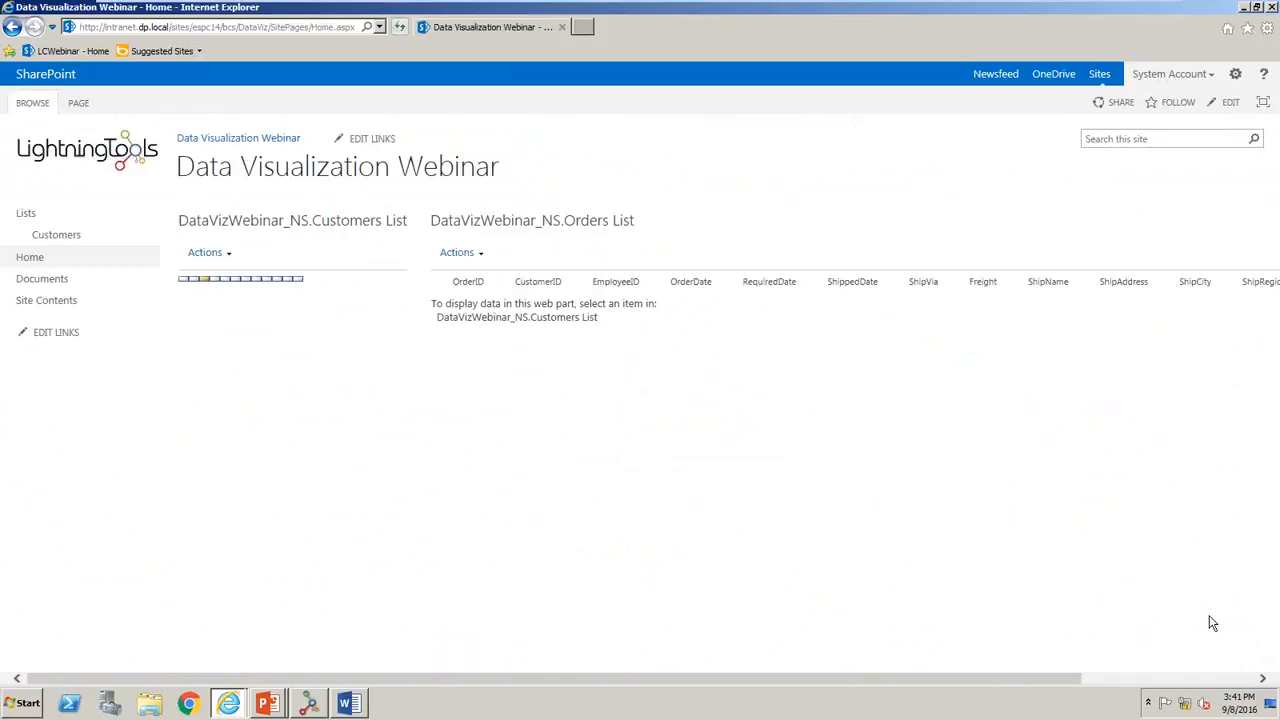
- Edit the page and examine the Customers List web part's XSL code, leaving it as it is, and save the page
click(1200, 679)
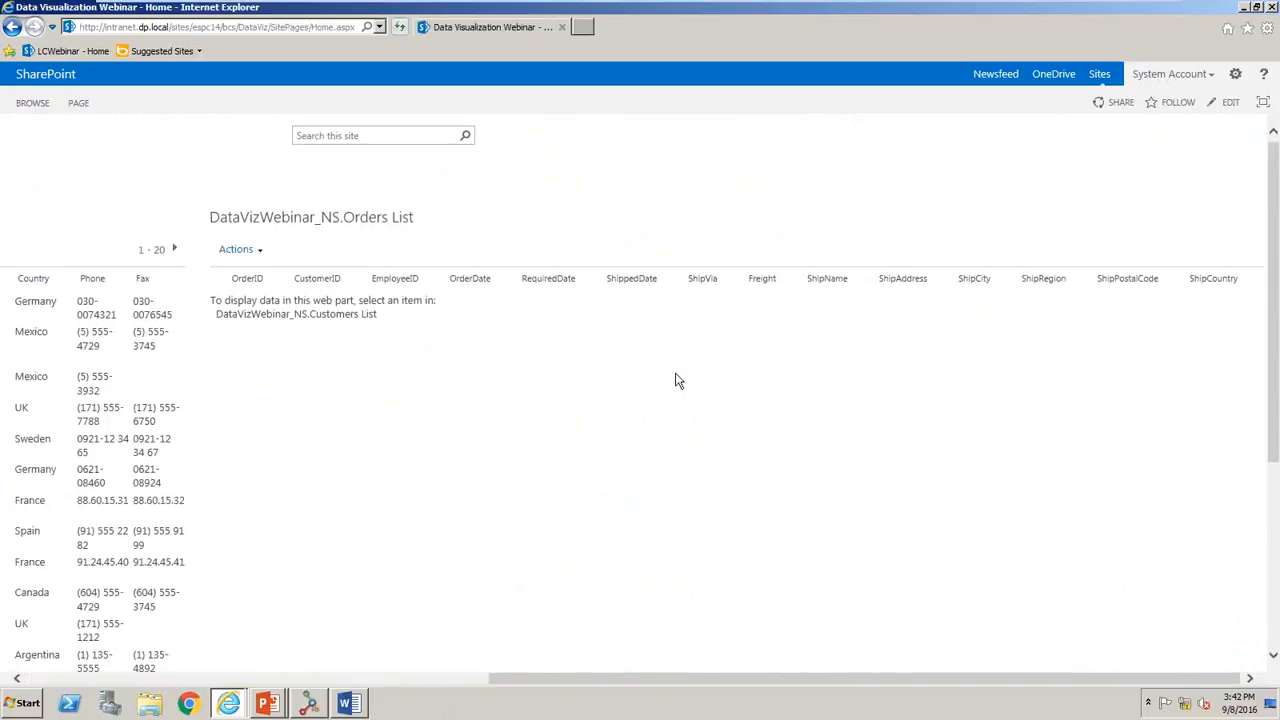
click(281, 680)
click(78, 103)
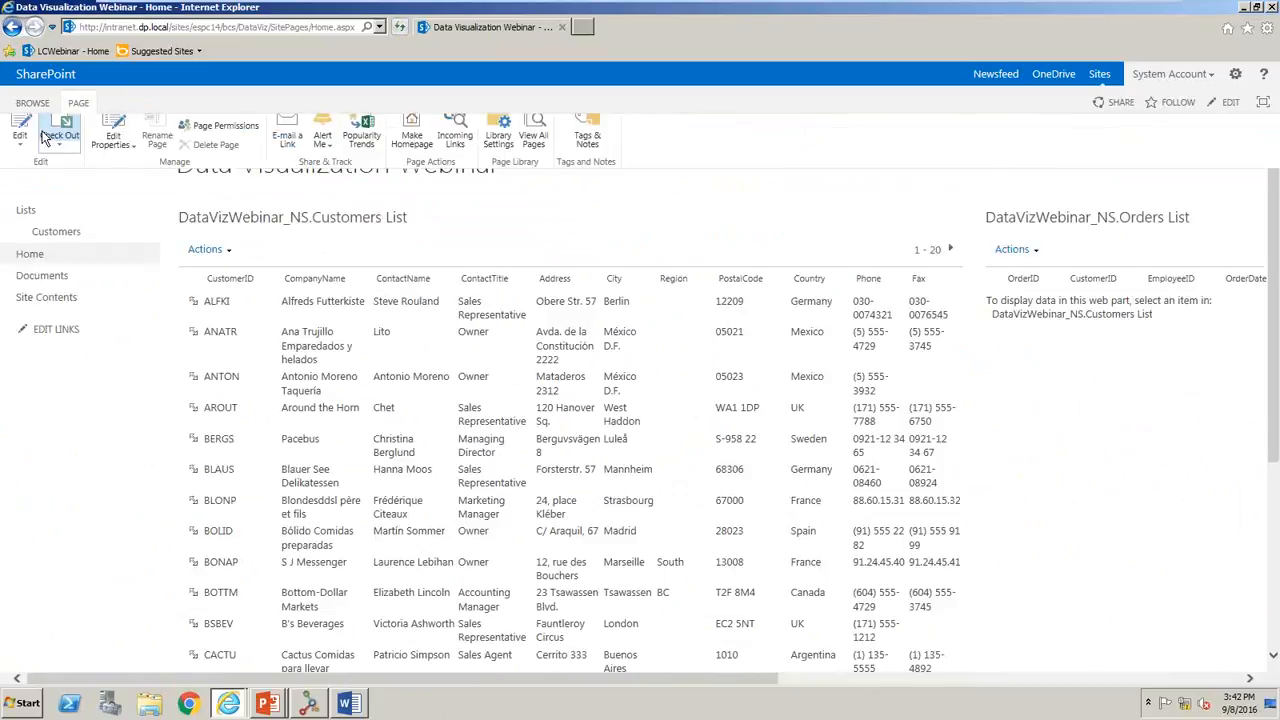
click(20, 142)
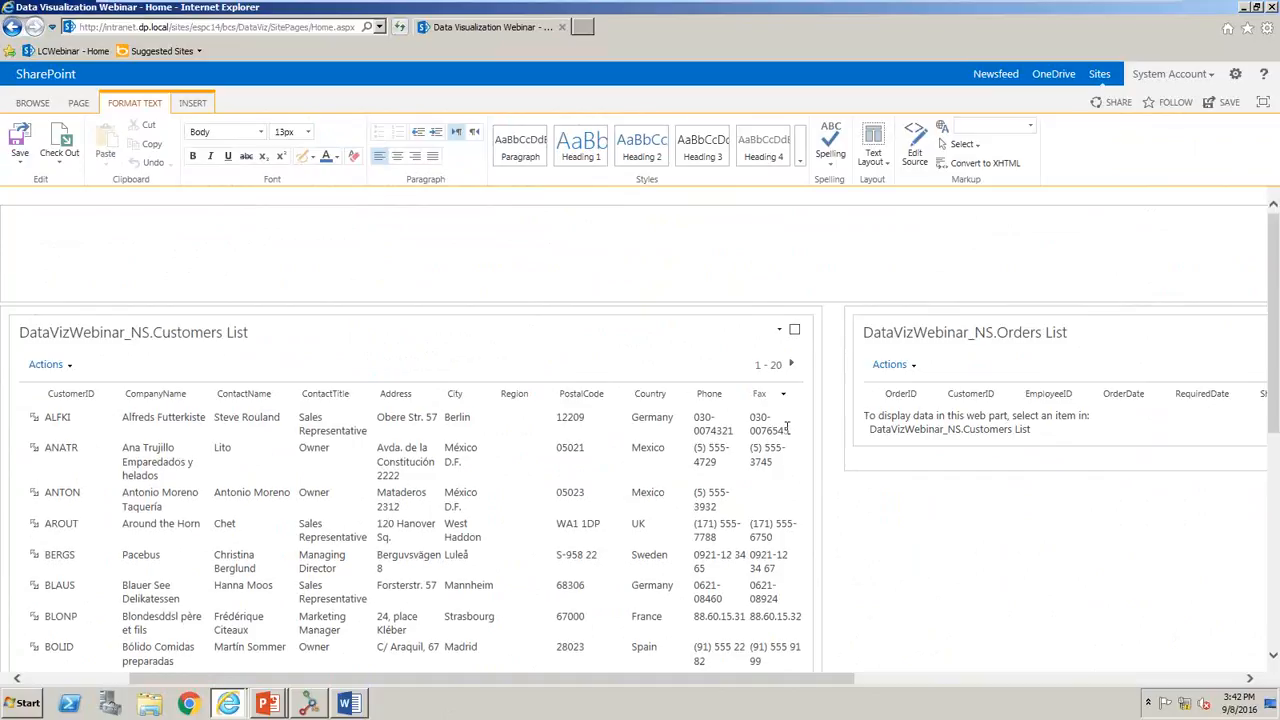
click(781, 333)
click(749, 403)
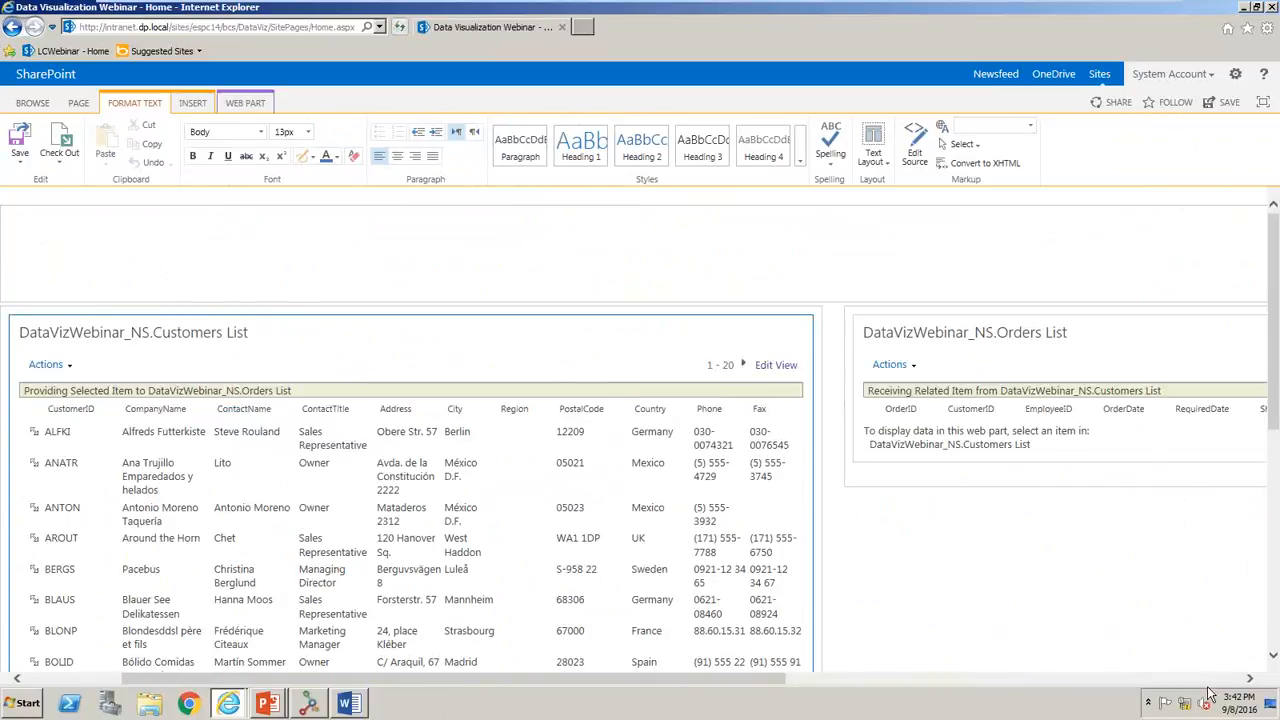
click(1216, 680)
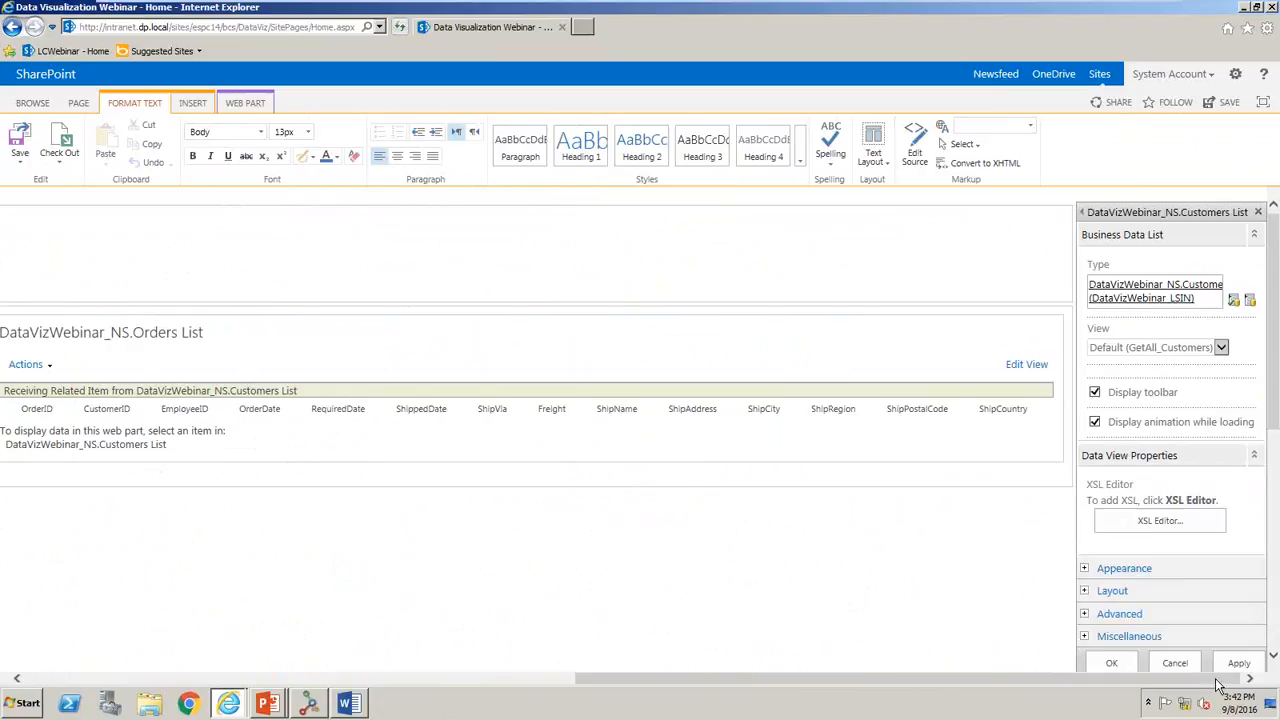
click(1174, 516)
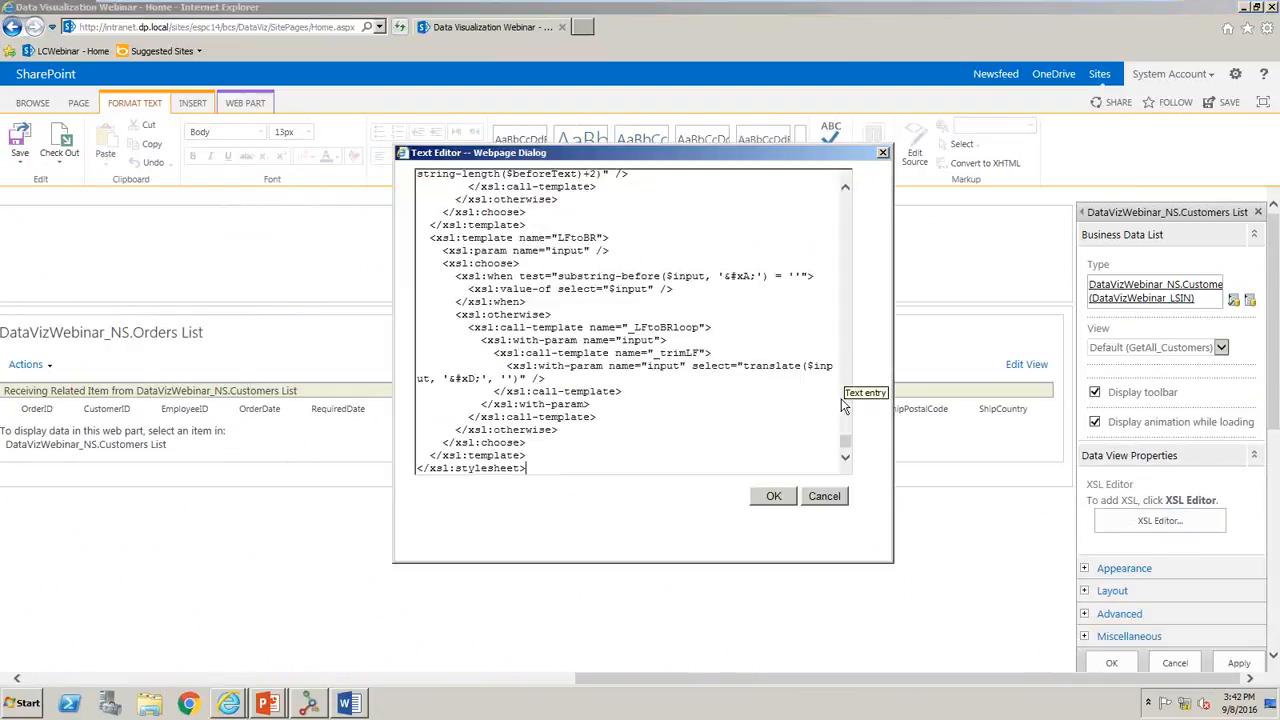
drag(849, 446, 810, 408)
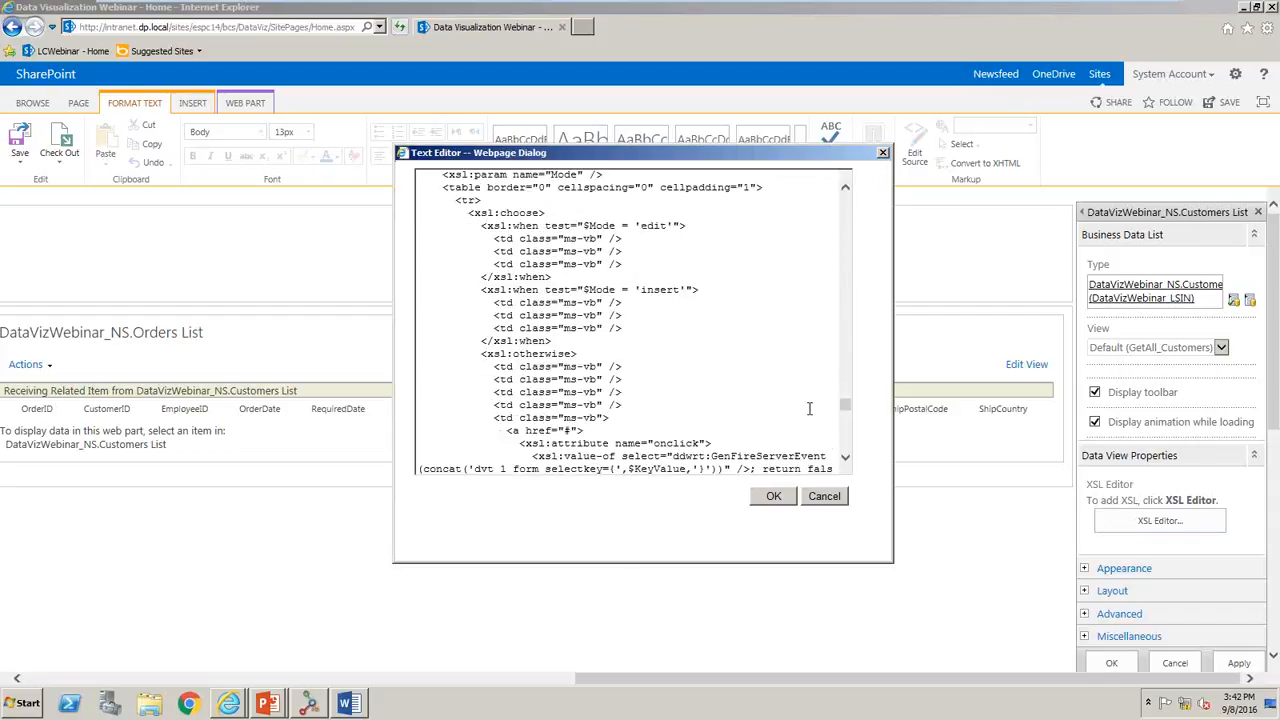
click(833, 499)
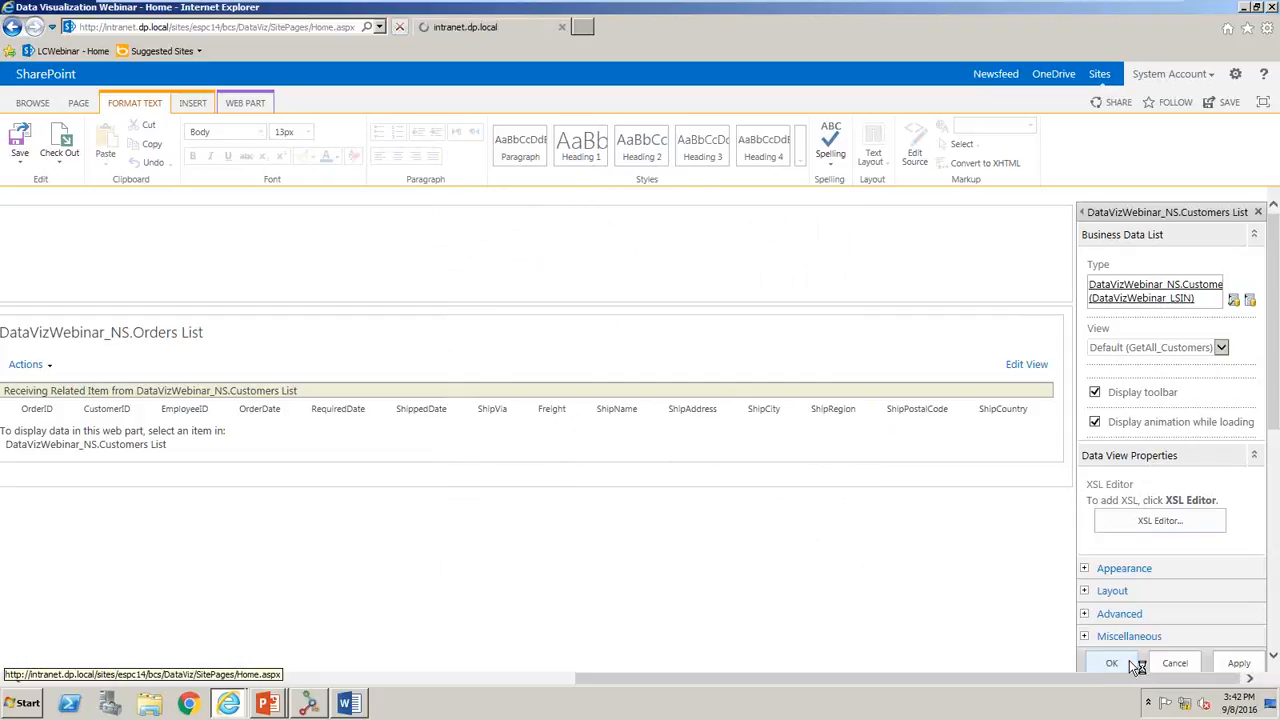
click(1112, 664)
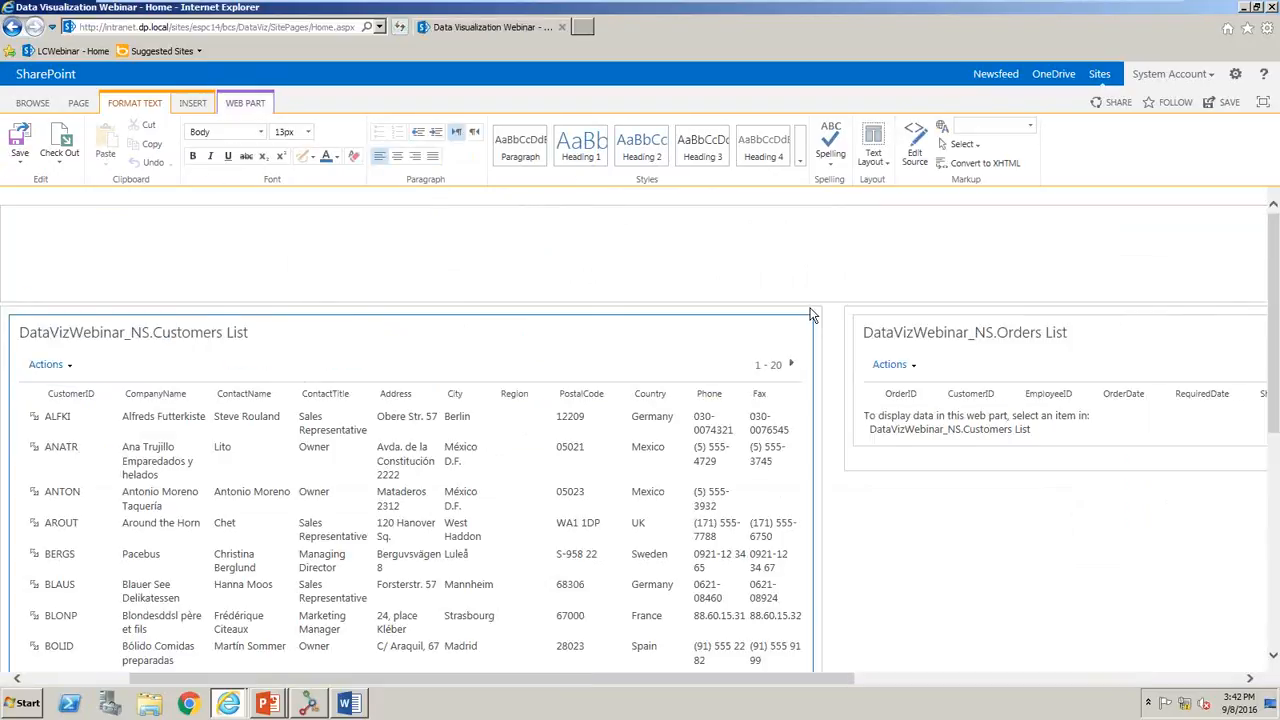
click(20, 140)
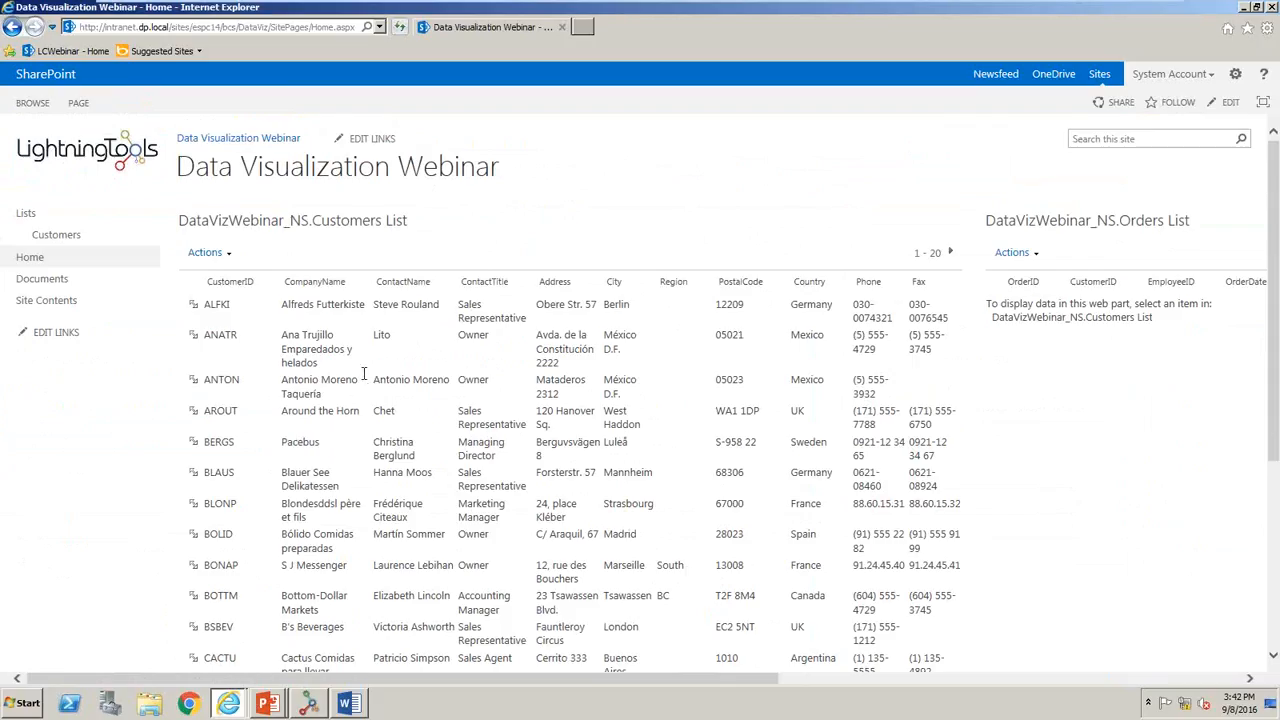
- Create a new site page named Dashboard and give it a two-column text layout
click(1237, 76)
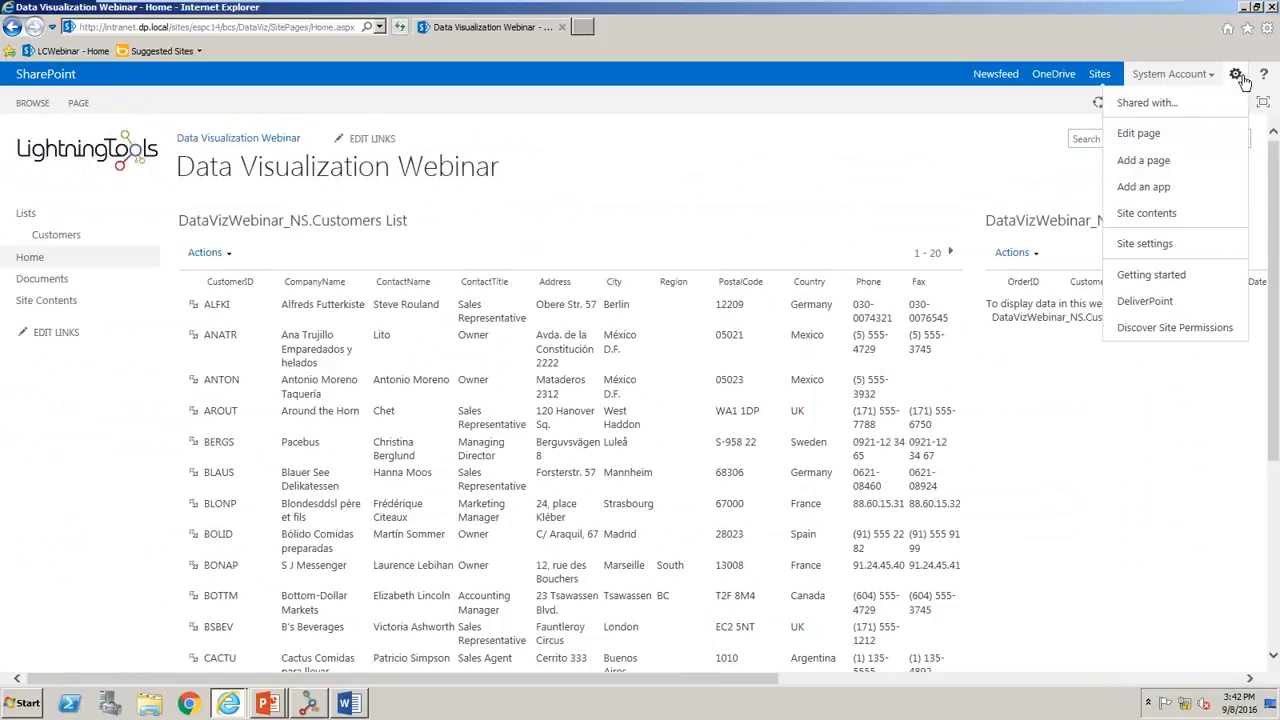
click(1212, 162)
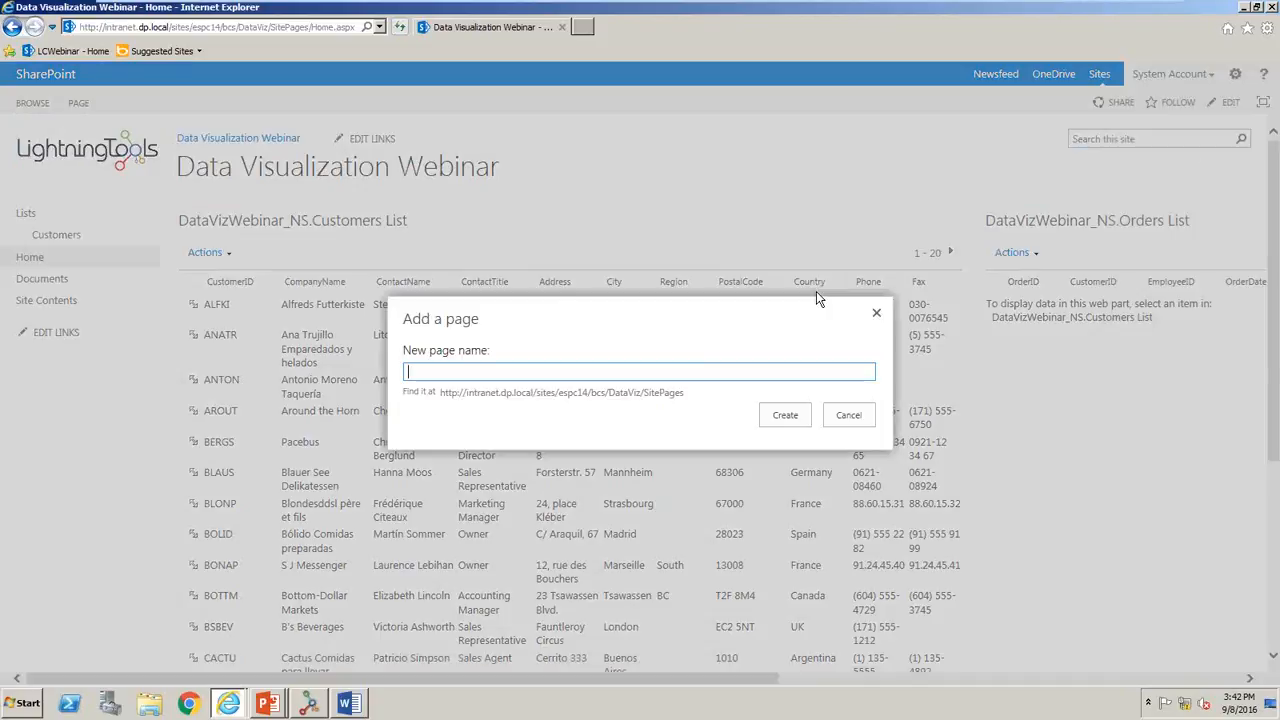
text(Dashboard)
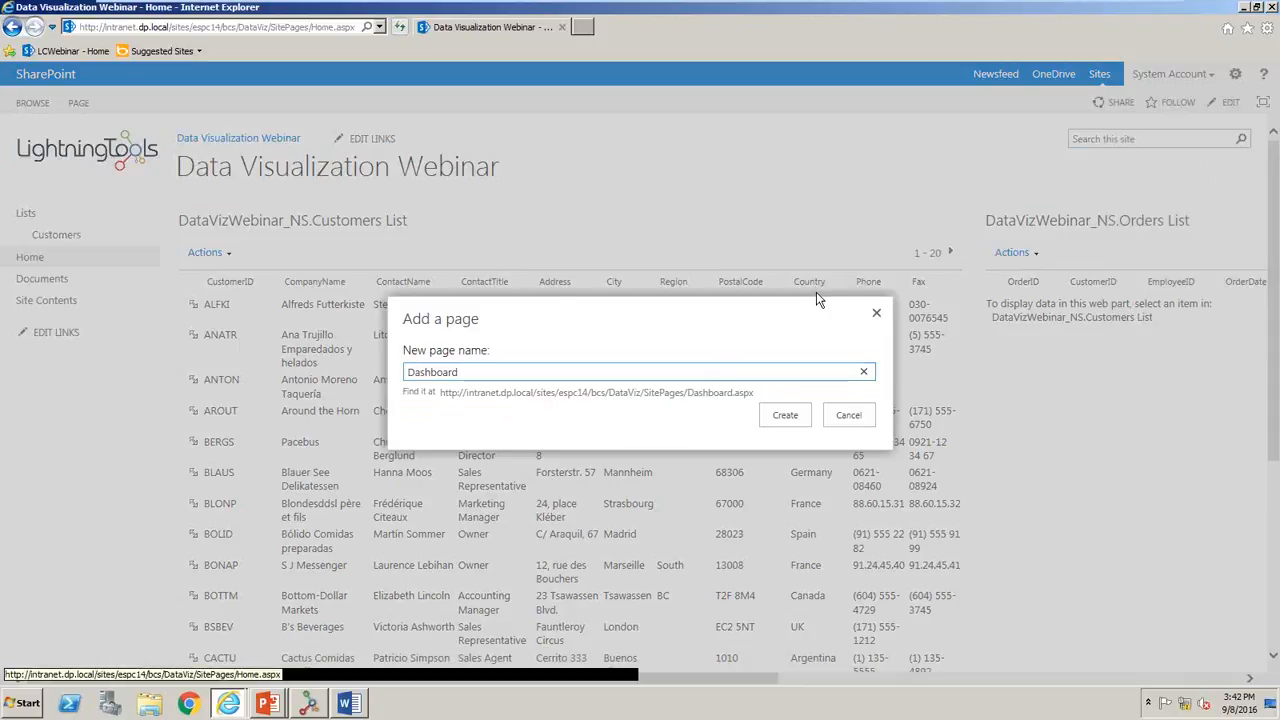
click(779, 418)
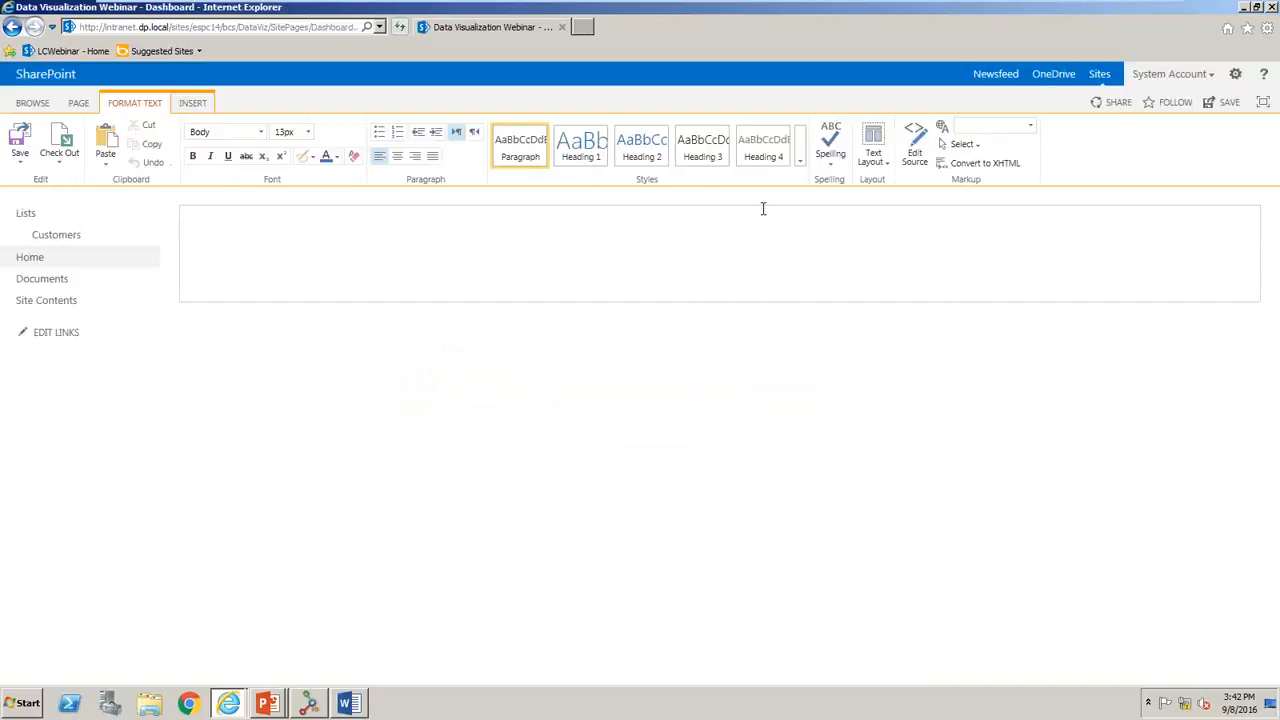
click(873, 170)
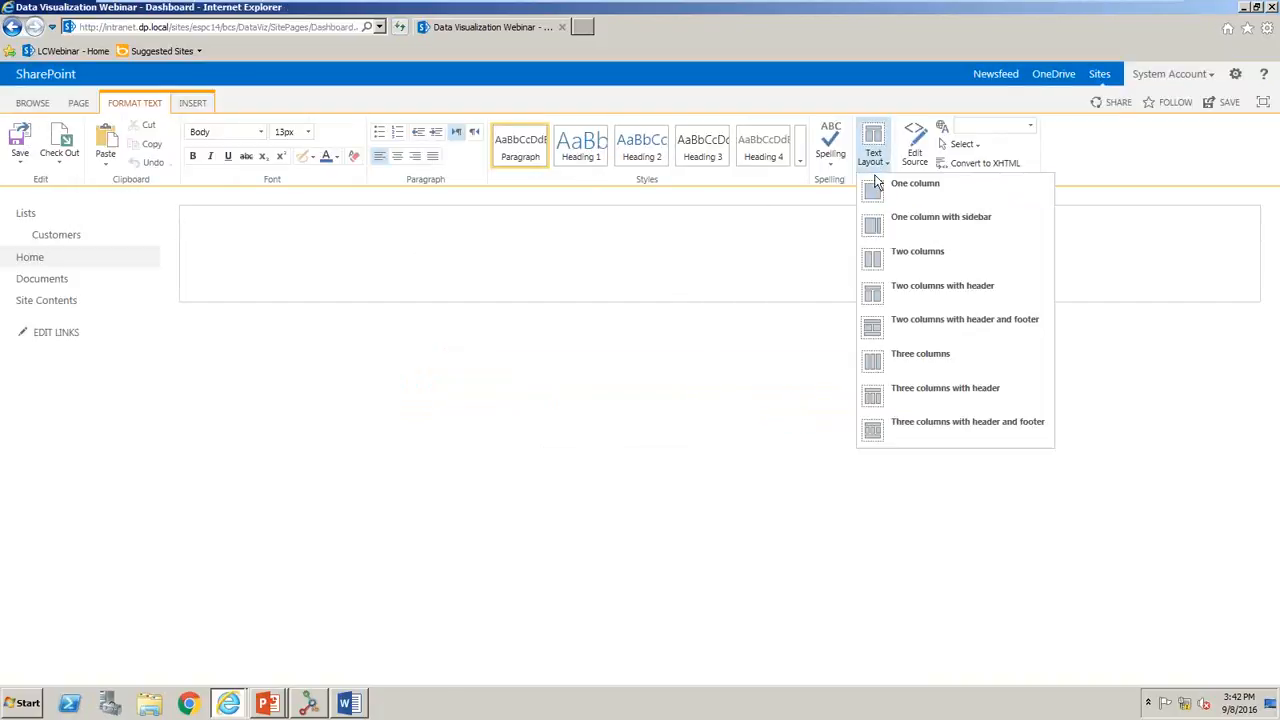
click(886, 252)
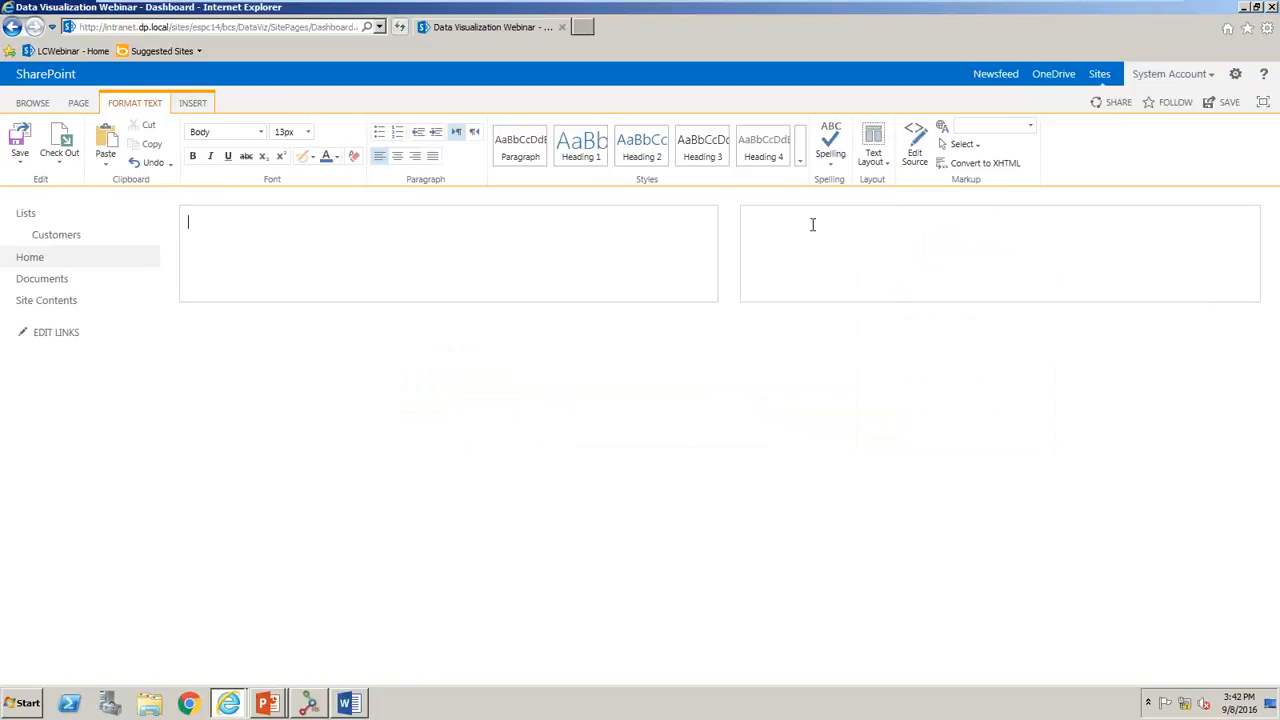
- Insert the Lightning Data Viewer from the Lightning Tools Web Parts category into the Dashboard page's first column
click(193, 102)
click(262, 148)
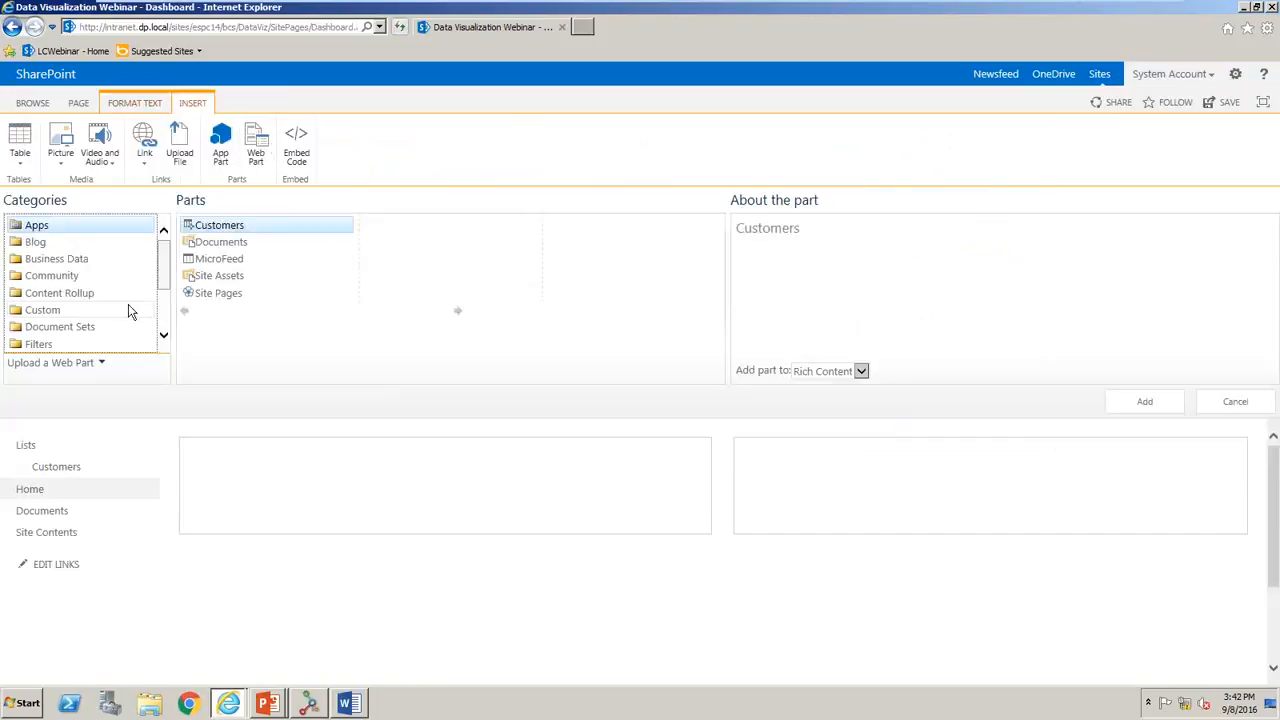
scroll(155, 300, down, 3)
click(141, 296)
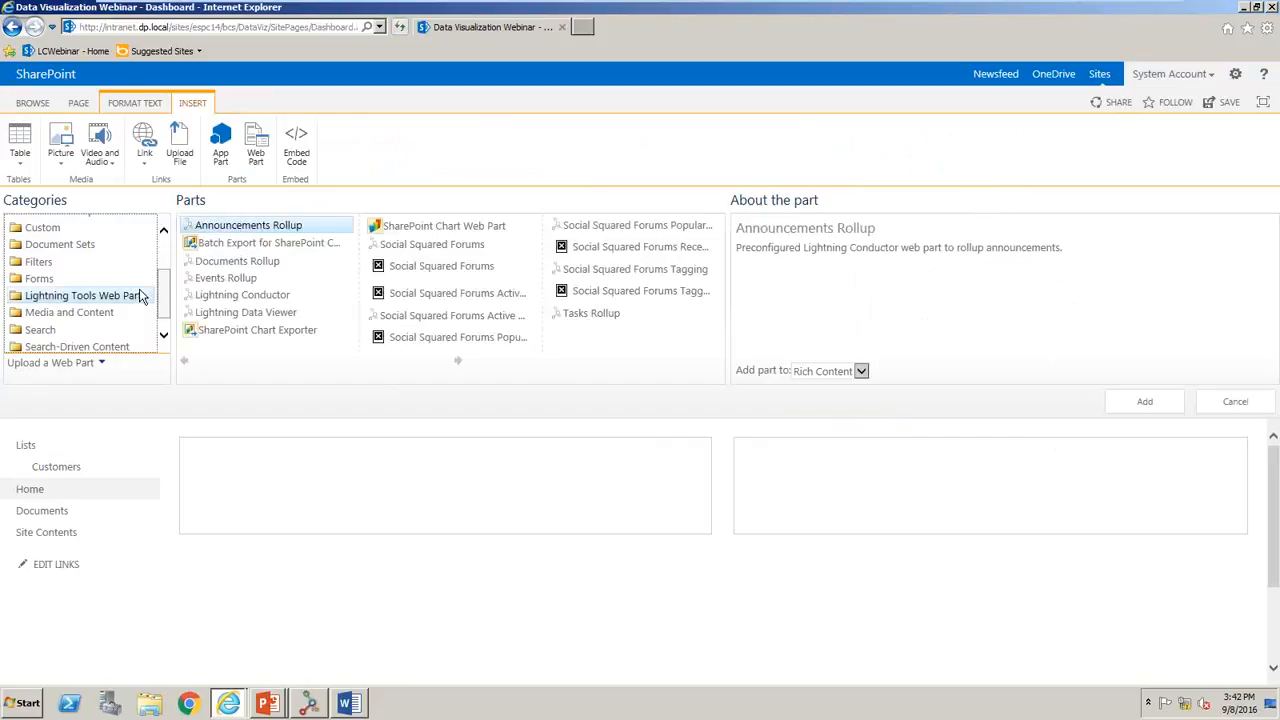
click(242, 314)
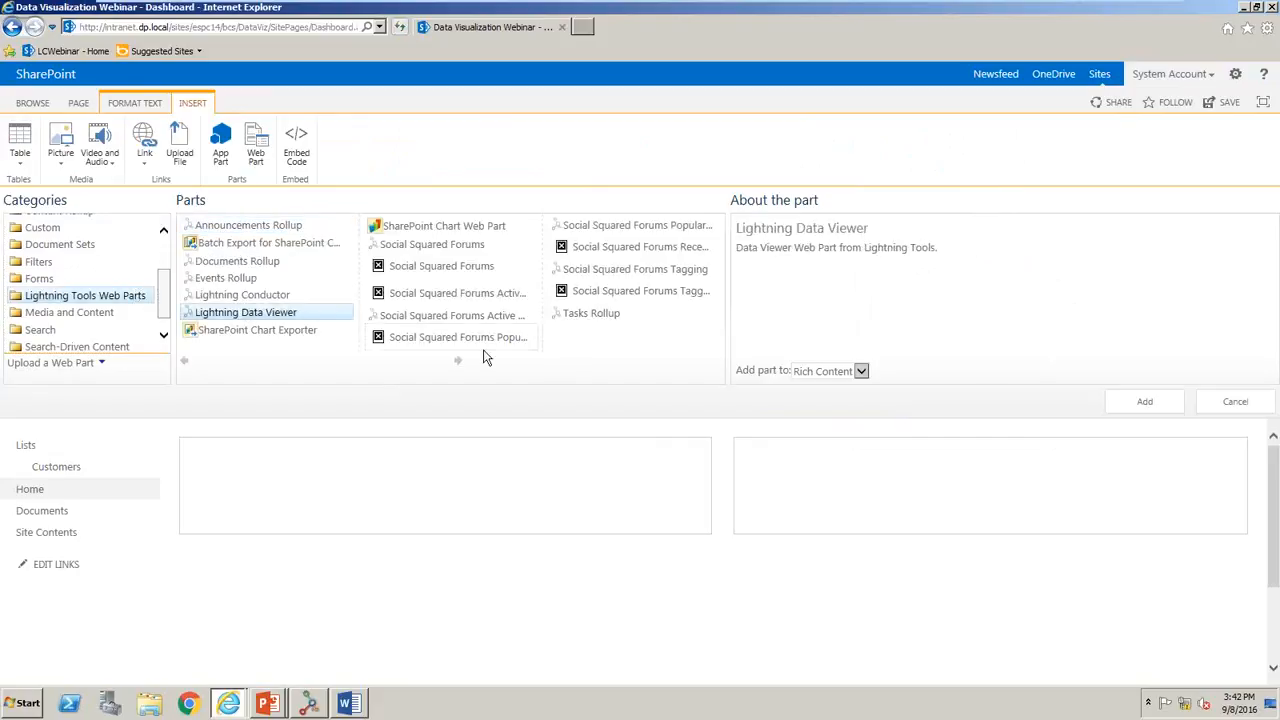
click(1130, 403)
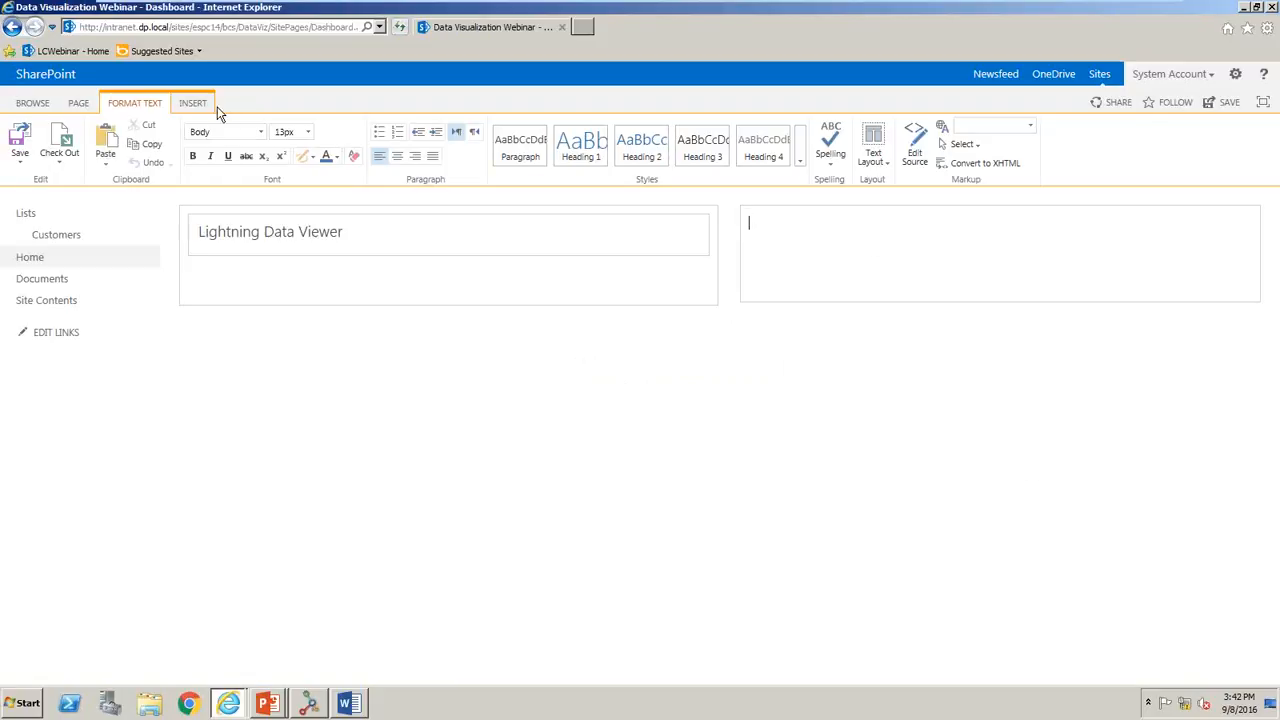
- Insert the SharePoint Chart Web Part into the Dashboard page's second column and save the page
click(191, 106)
click(256, 145)
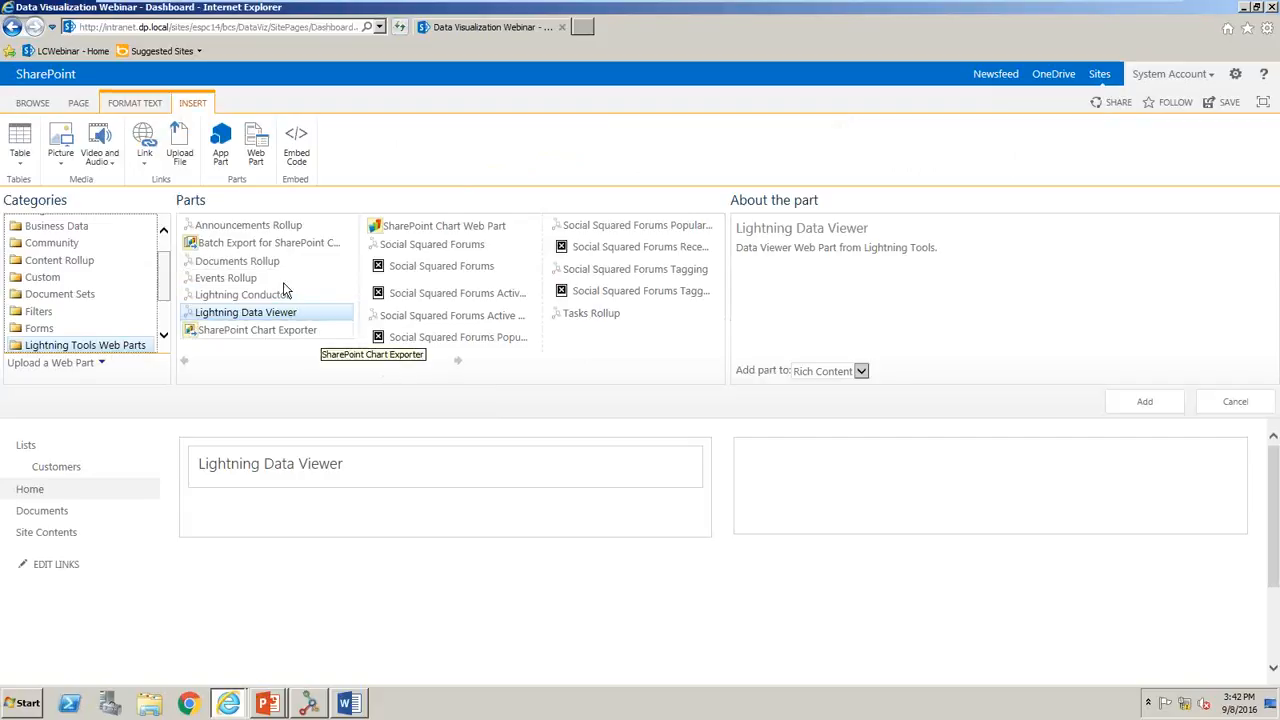
click(430, 228)
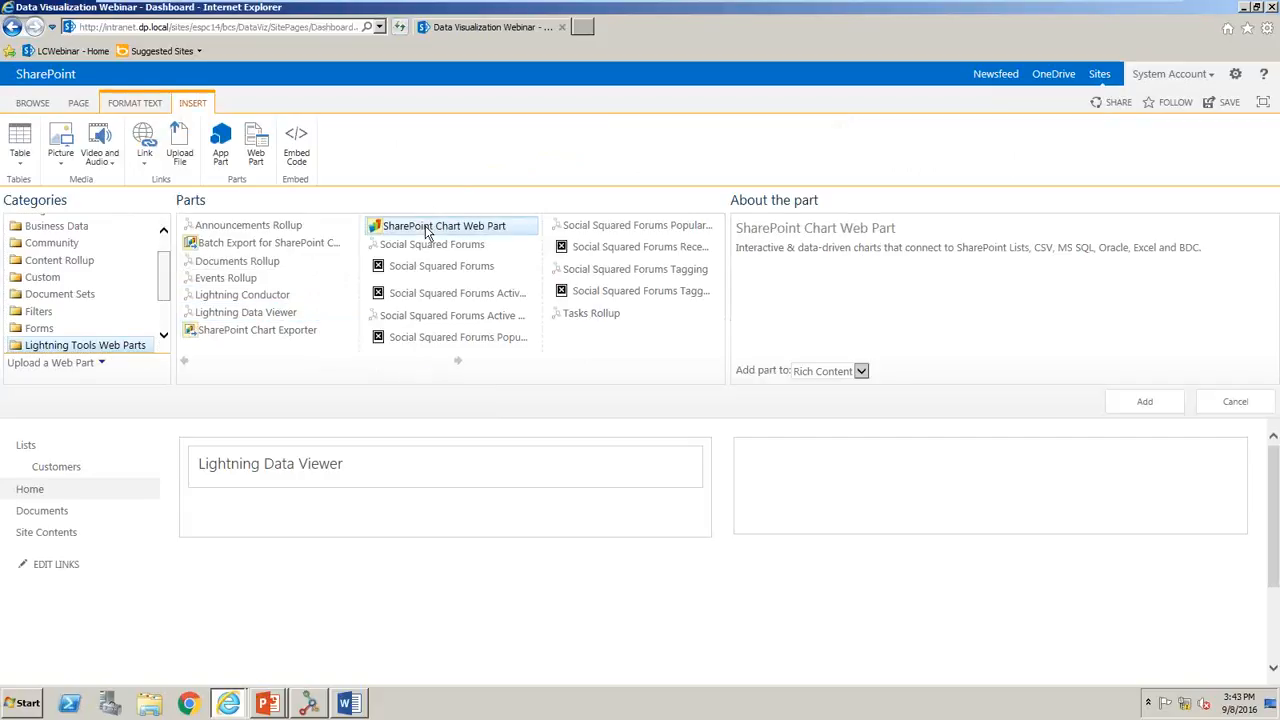
click(1150, 399)
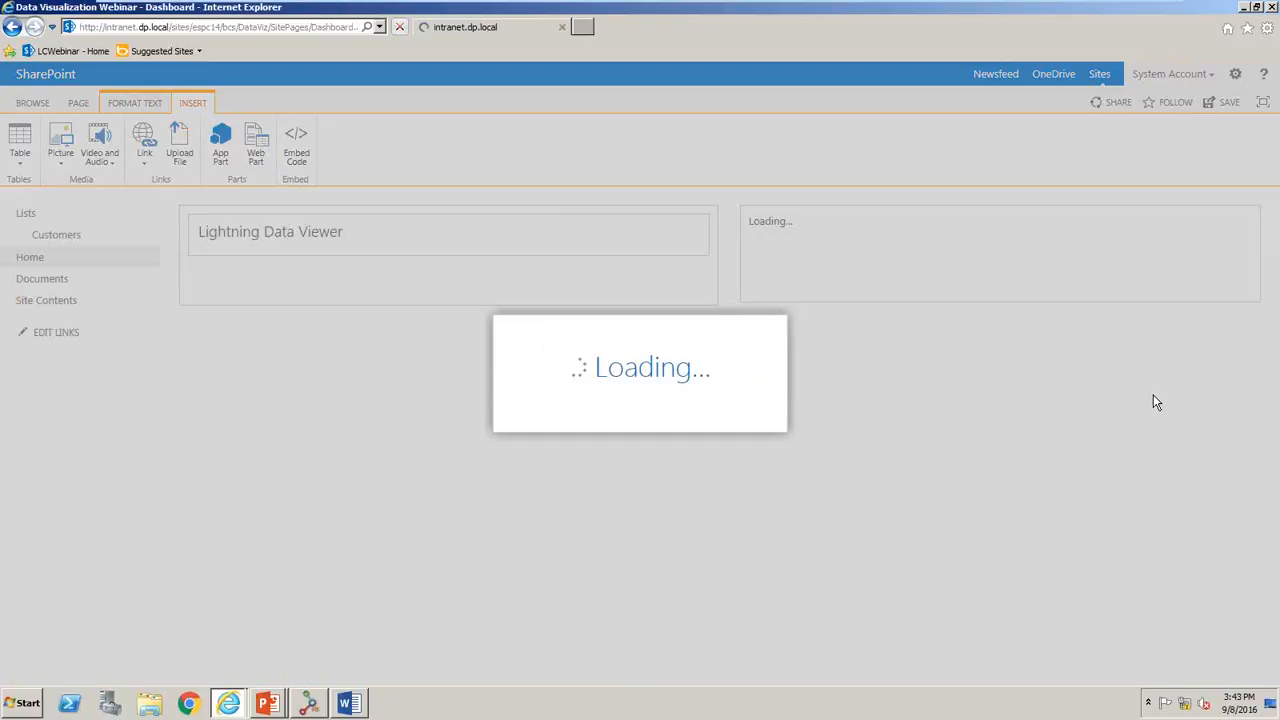
click(20, 140)
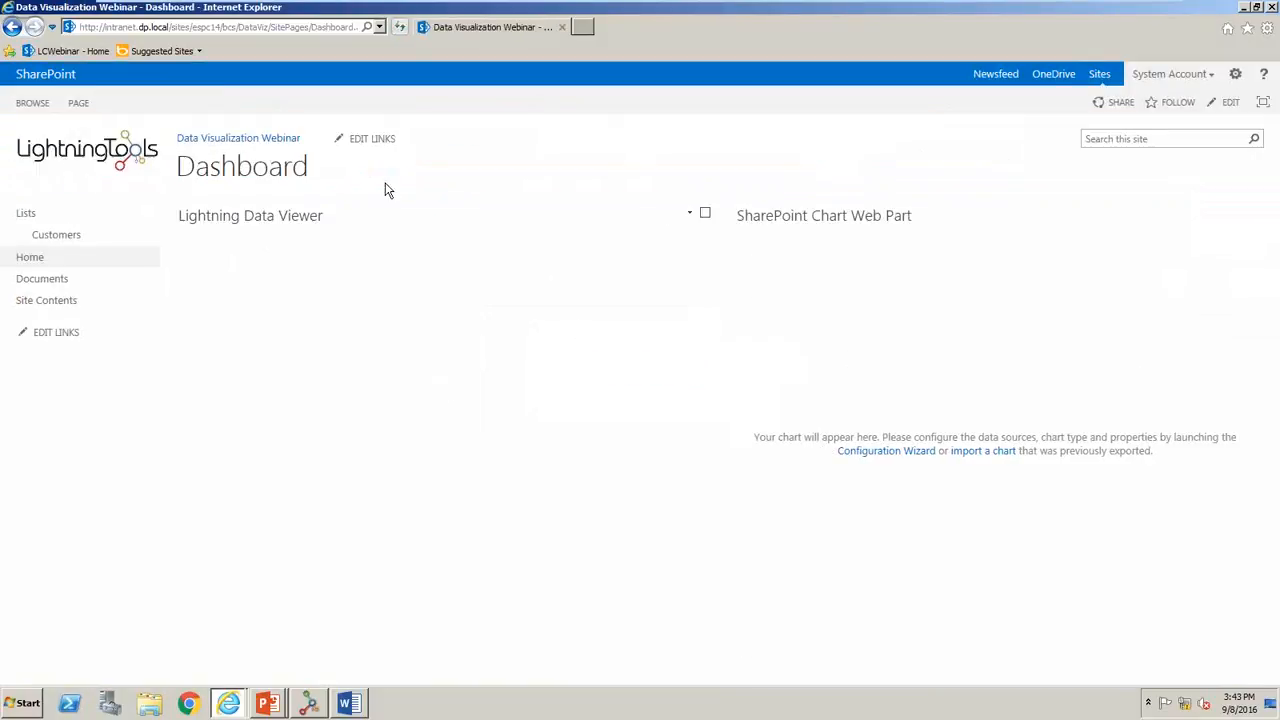
- Open the Lightning Data Viewer's configuration and examine the available data source providers and the MSSql connection settings
click(704, 216)
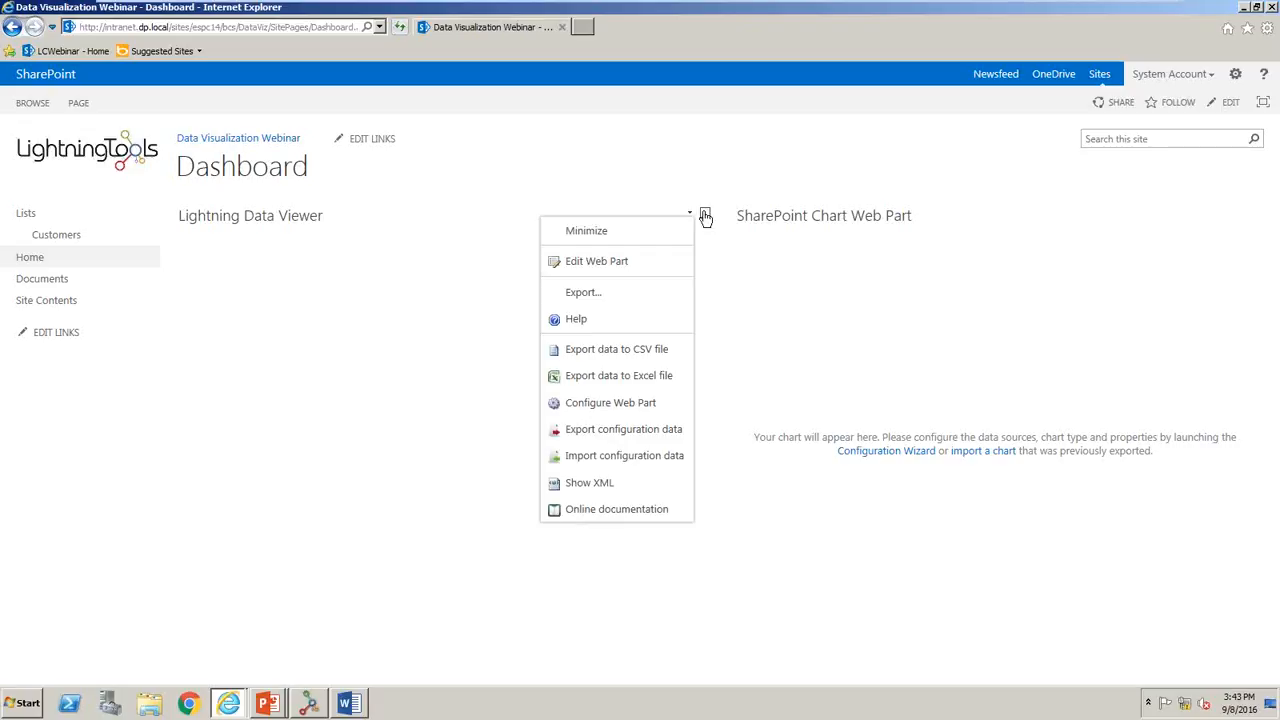
click(620, 406)
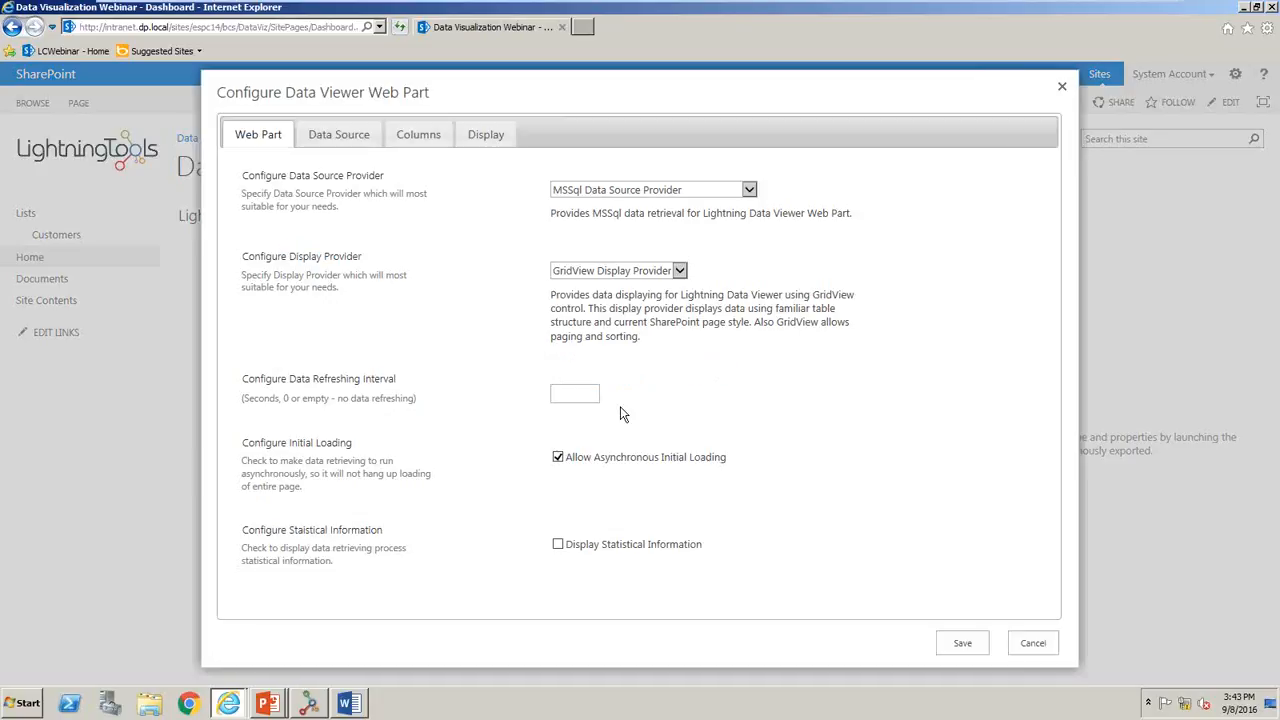
click(684, 191)
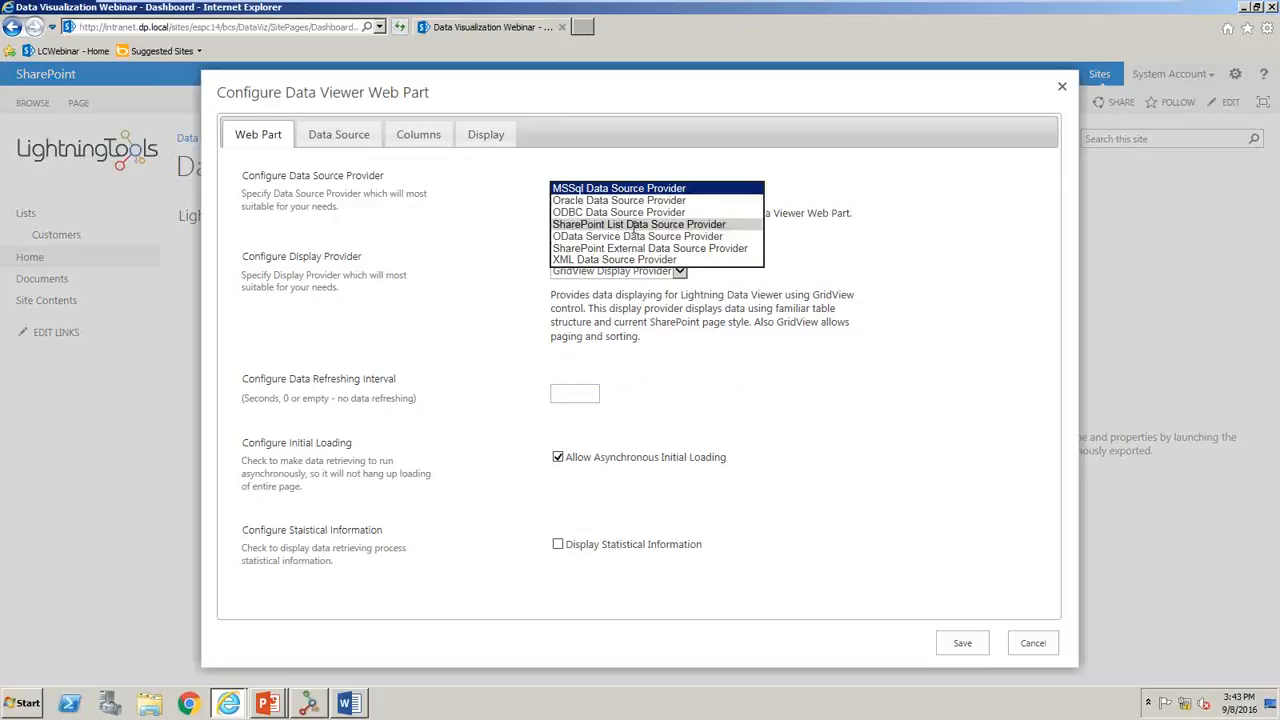
click(655, 190)
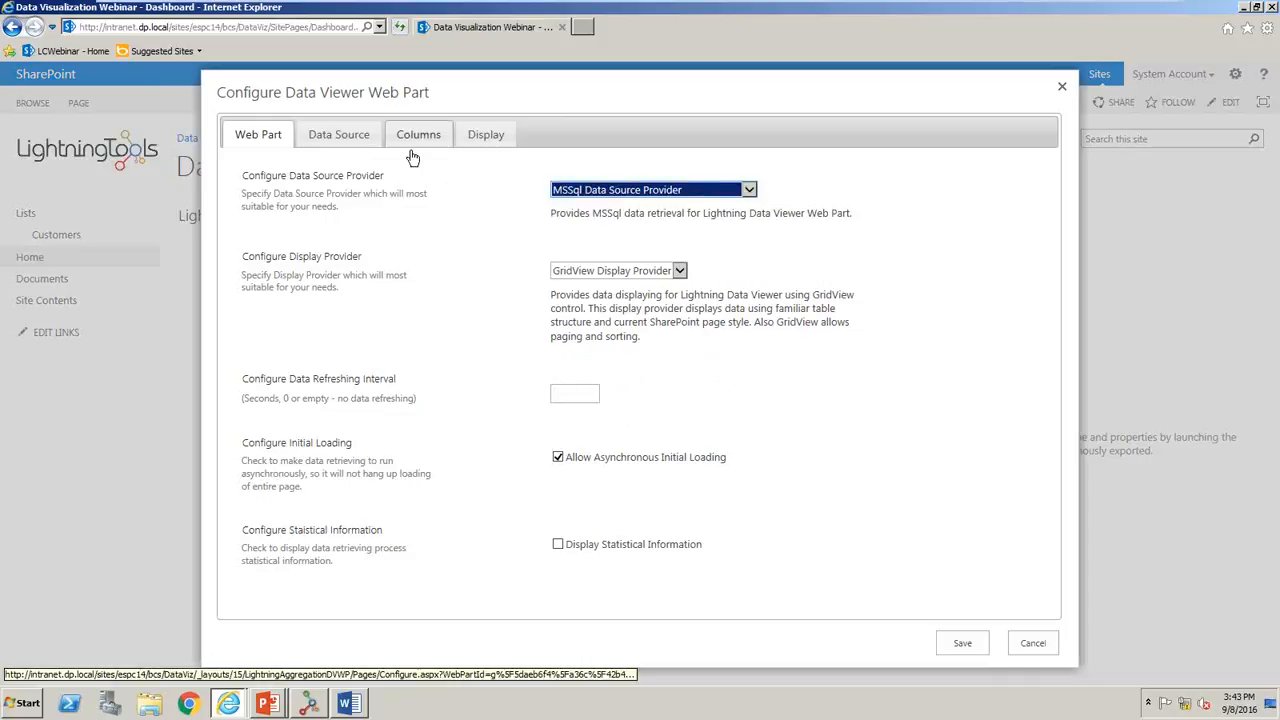
click(371, 136)
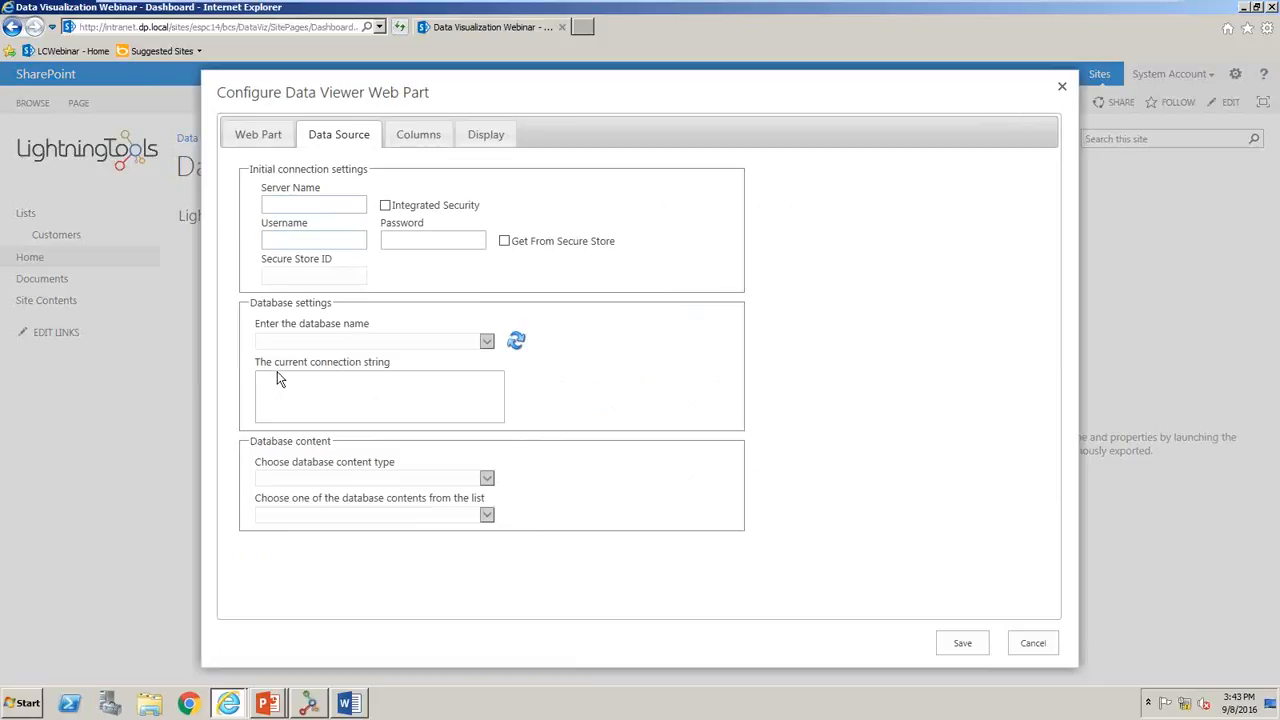
- Set the Lightning Data Viewer's data source provider to SharePoint List Data Source Provider
click(279, 144)
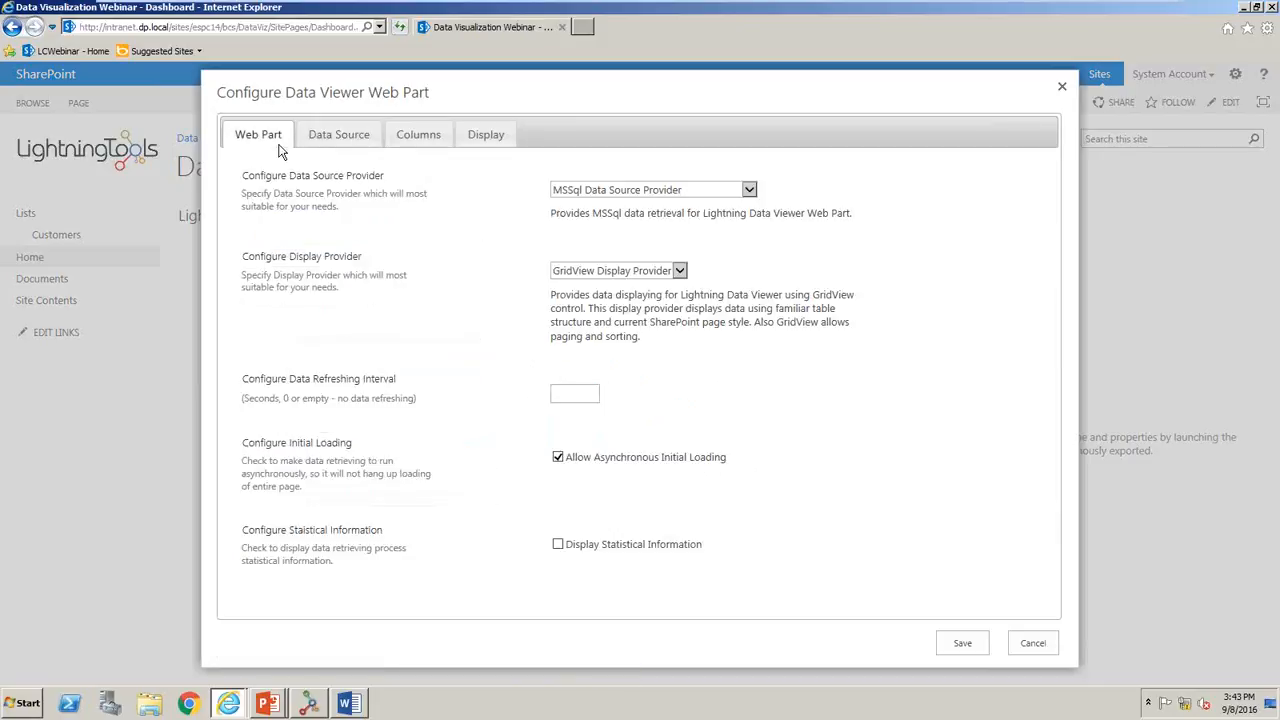
click(634, 196)
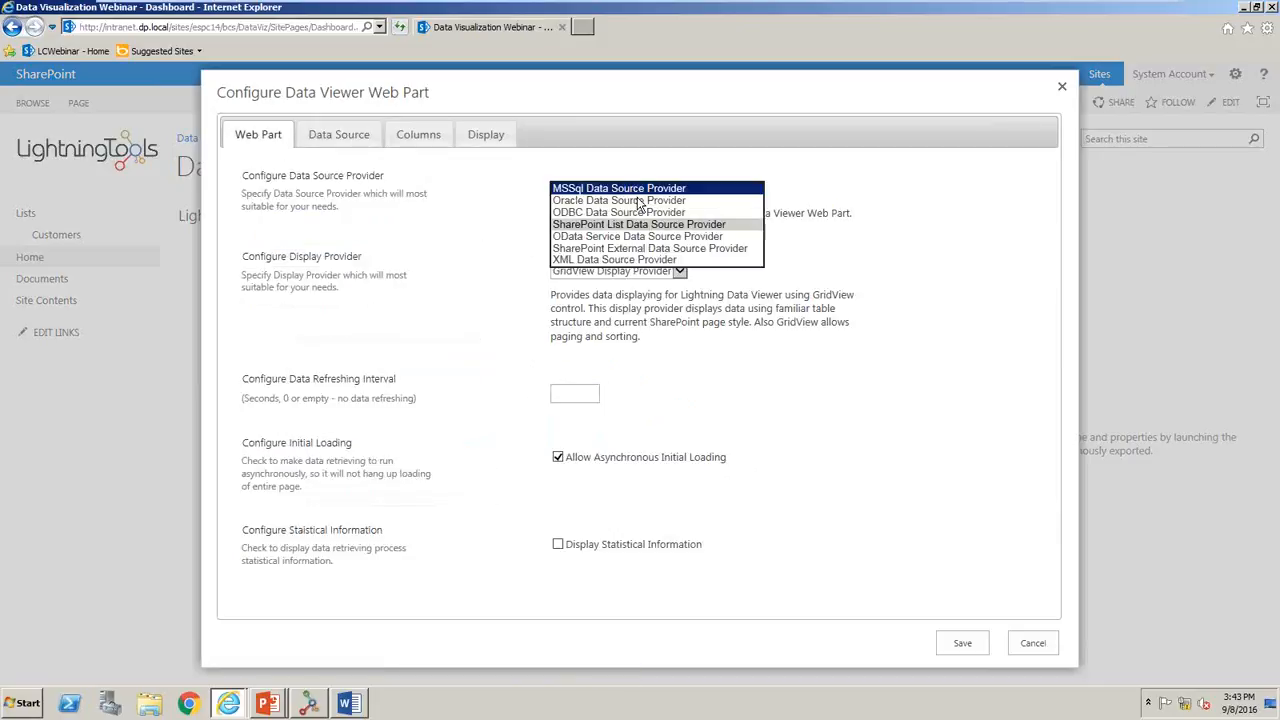
click(630, 224)
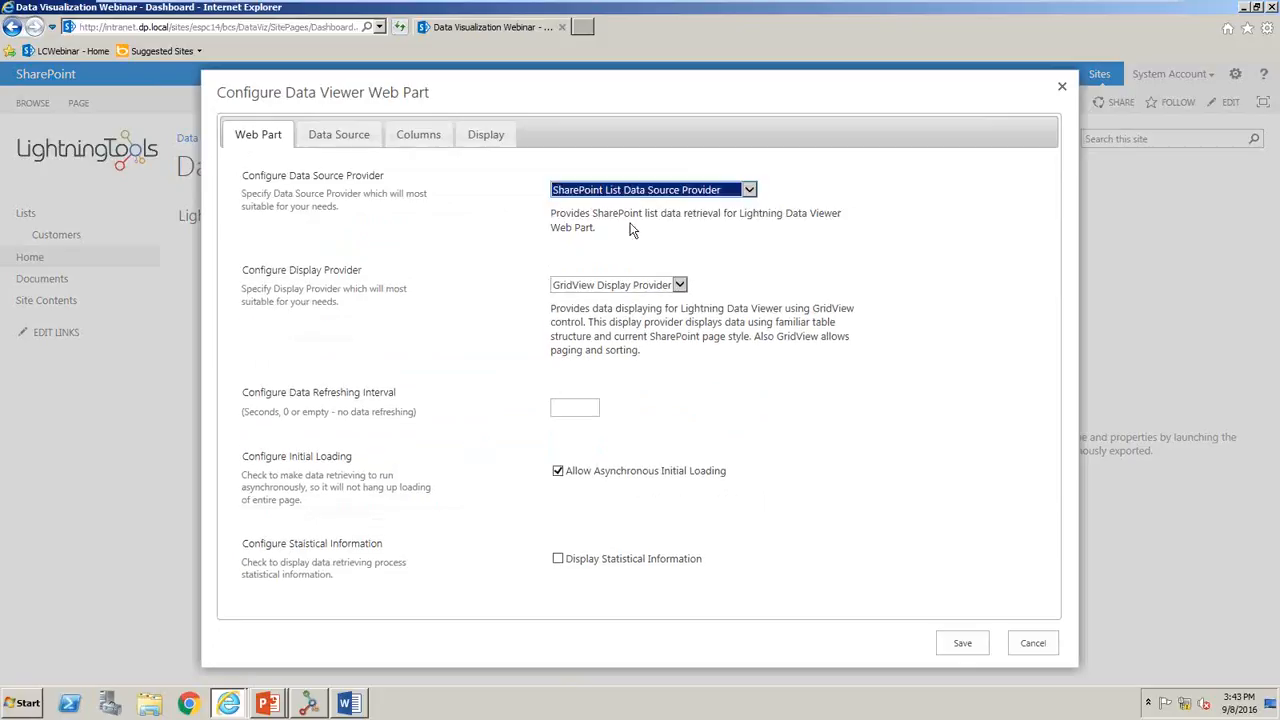
click(357, 134)
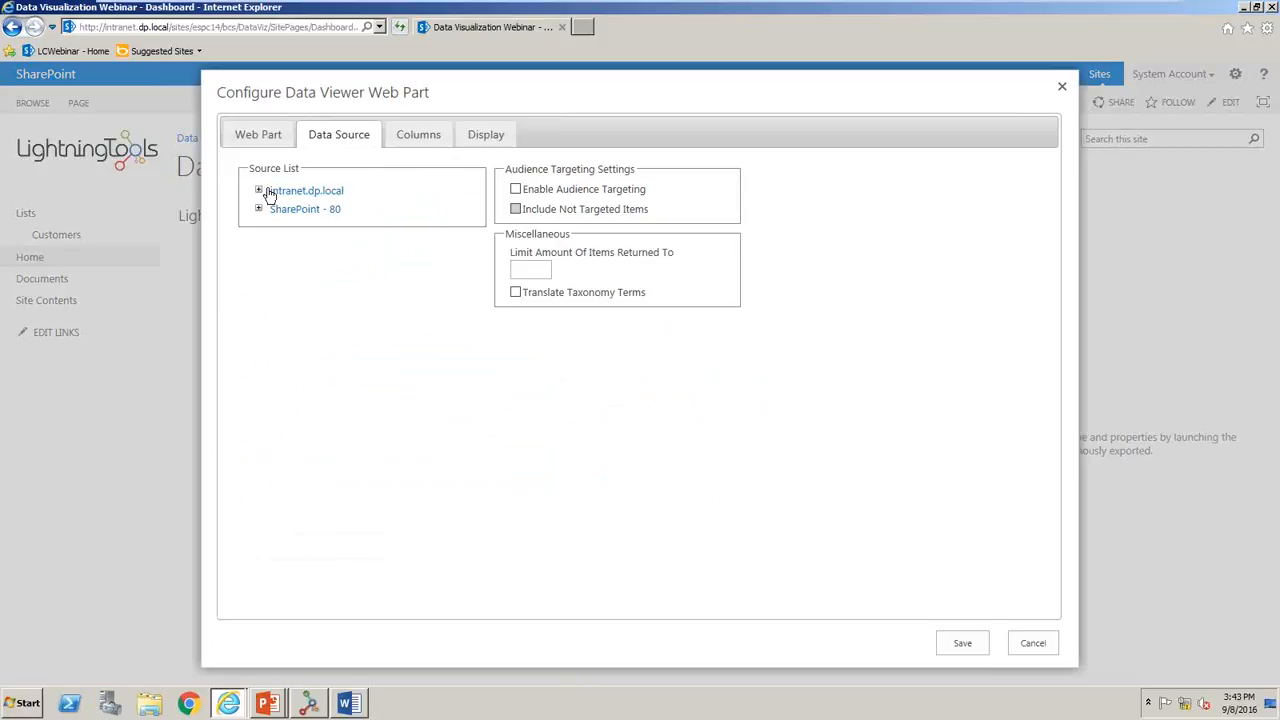
click(259, 191)
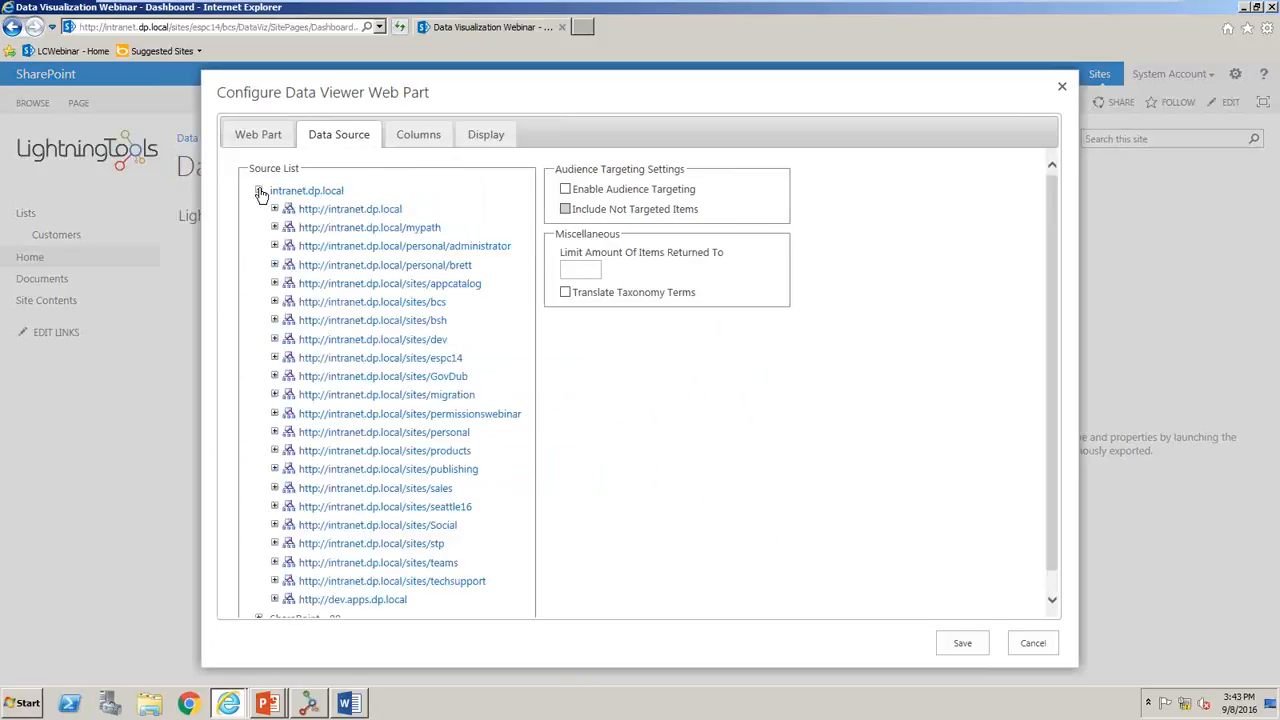
click(275, 359)
click(291, 376)
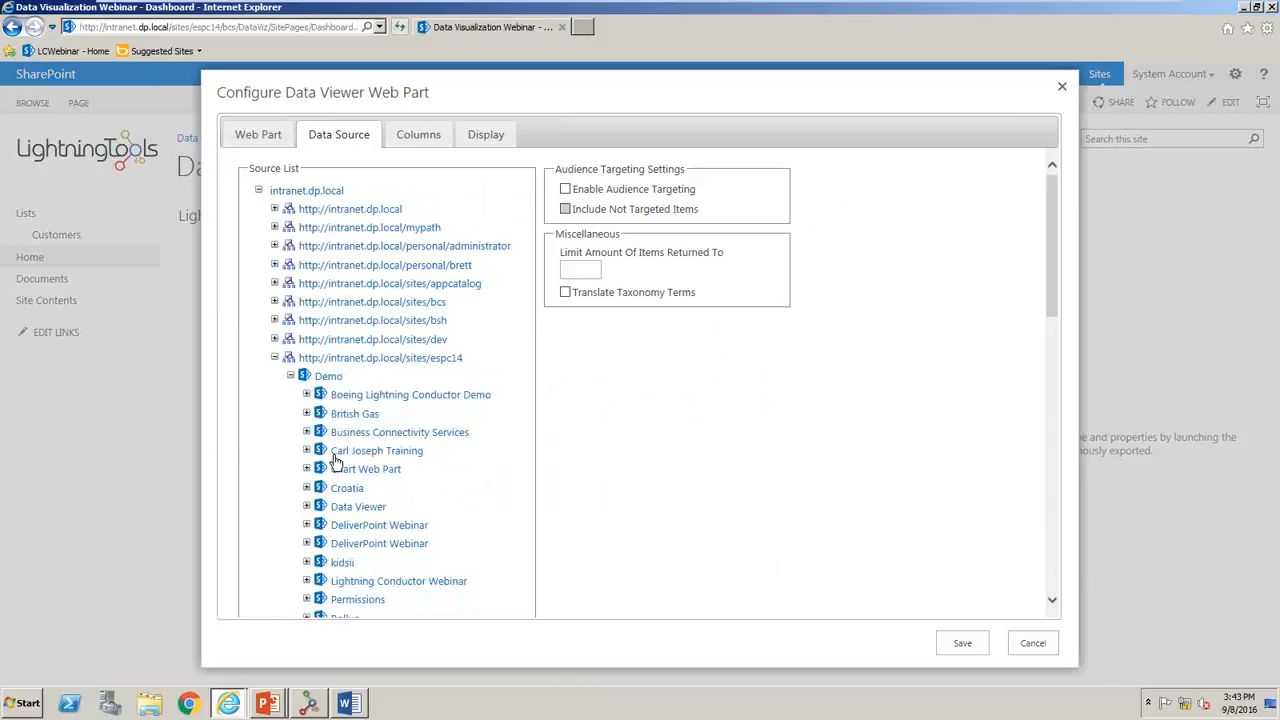
- Change the Data Viewer's data source provider to SharePoint External Data Source Provider
click(257, 137)
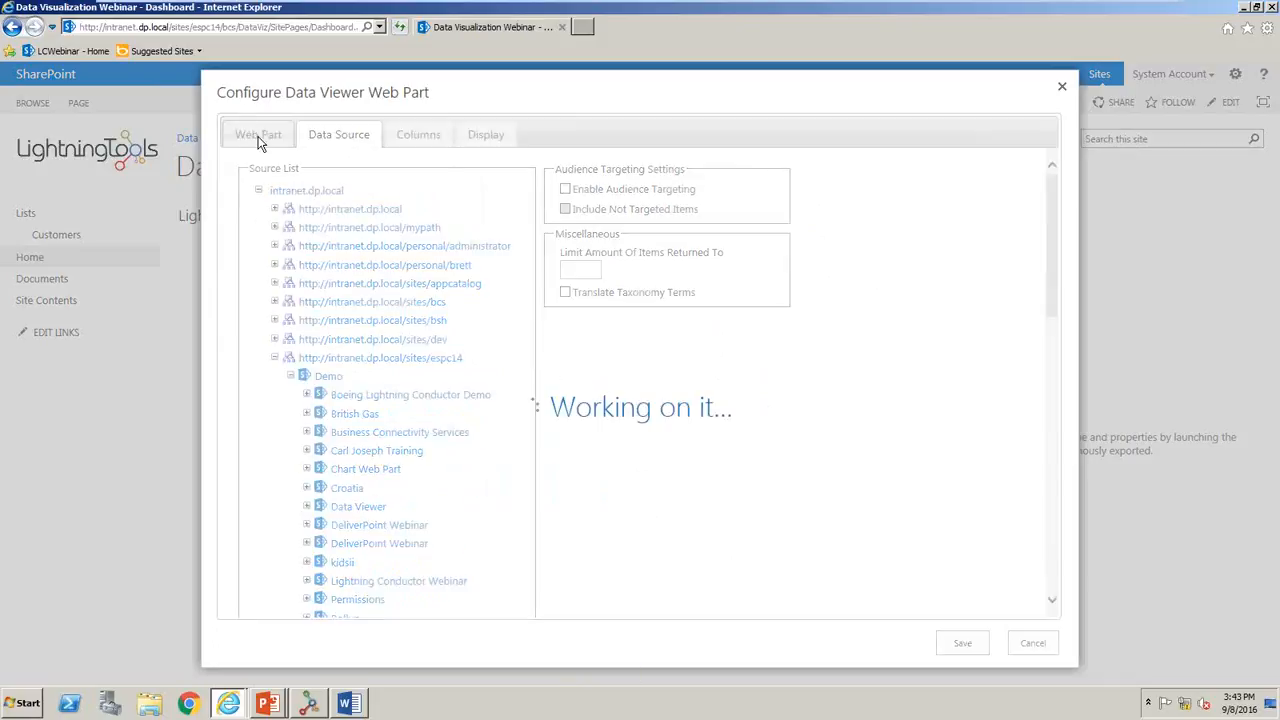
click(648, 192)
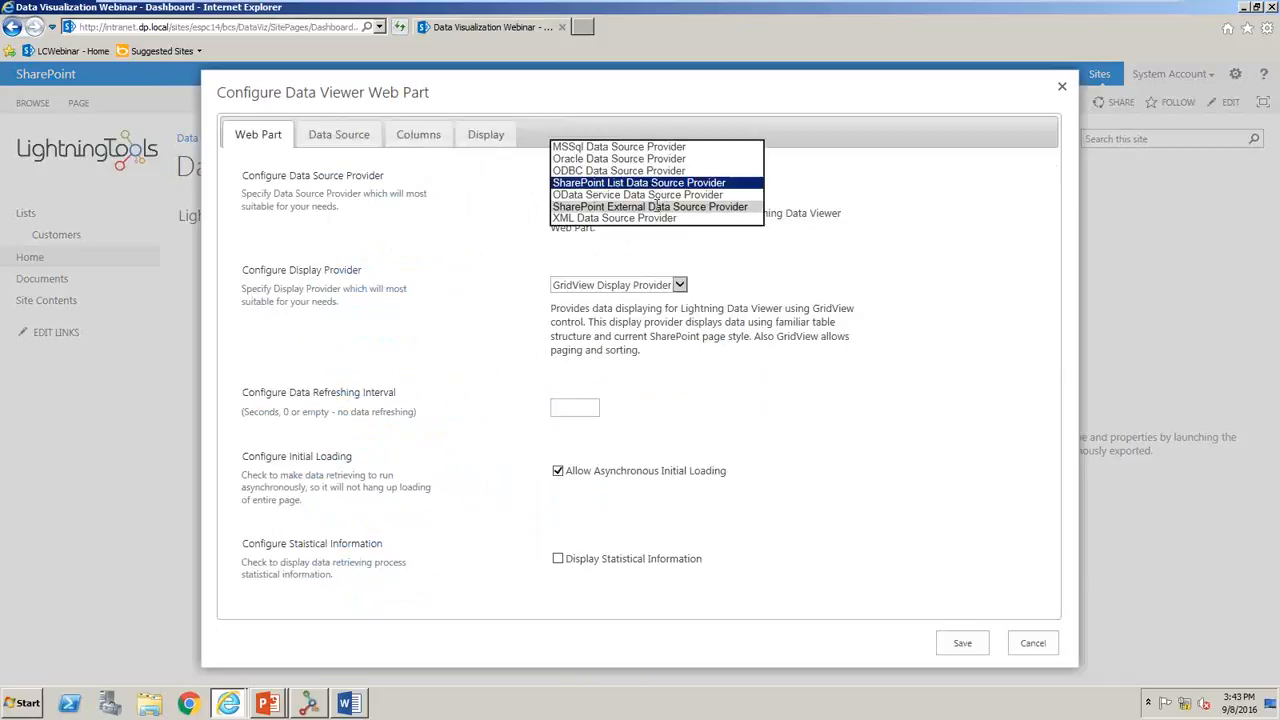
click(647, 207)
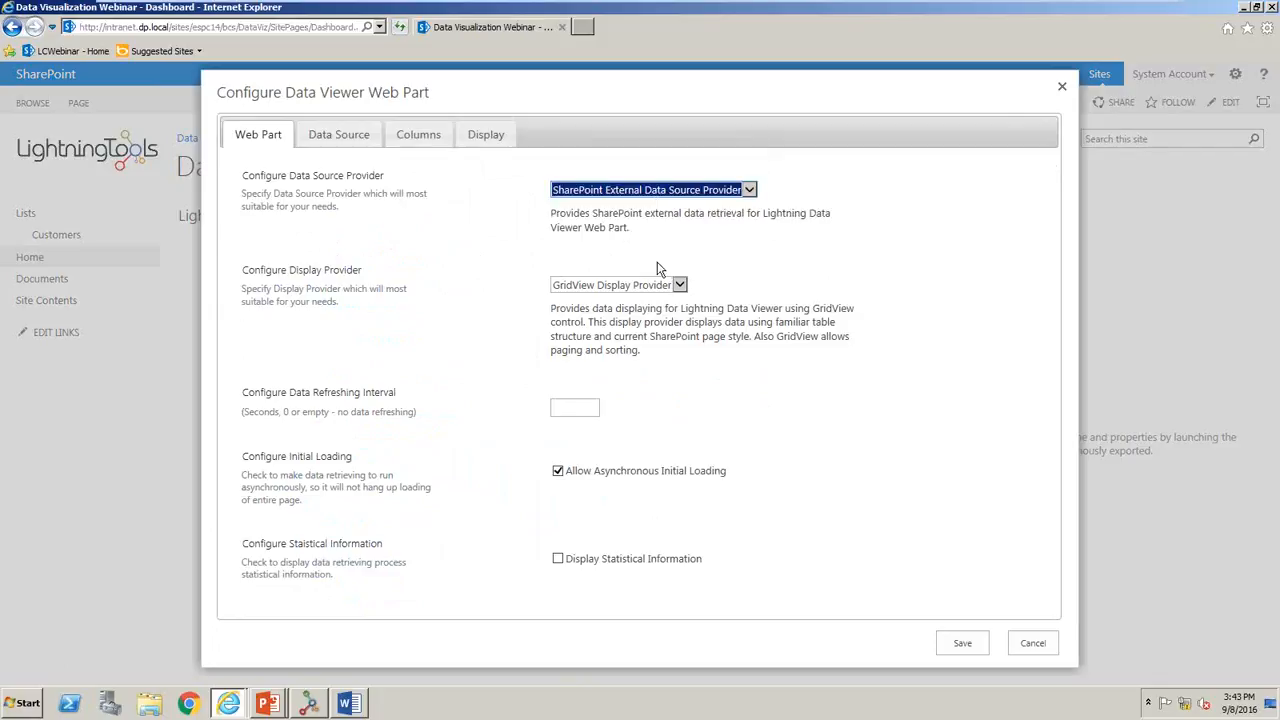
- Set the data source's external content type to DataVizWebinar_NS.Customers (DataVizWebinar_NS)
click(341, 134)
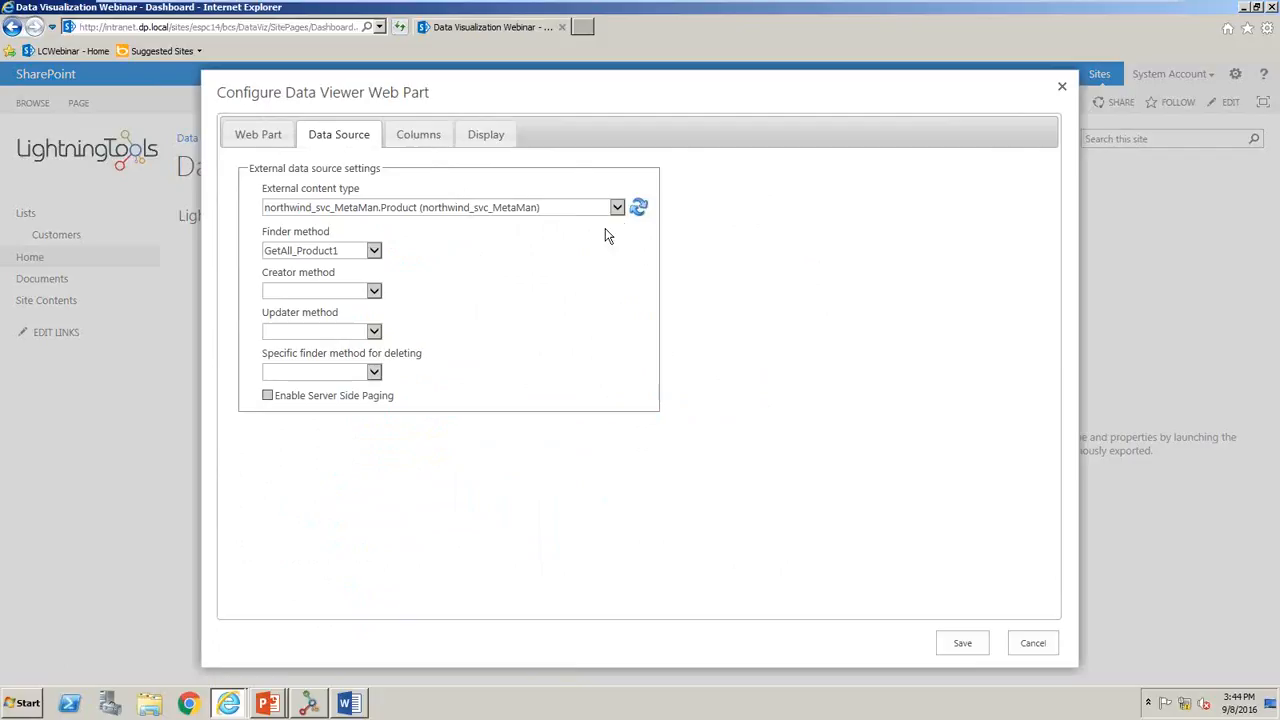
click(617, 209)
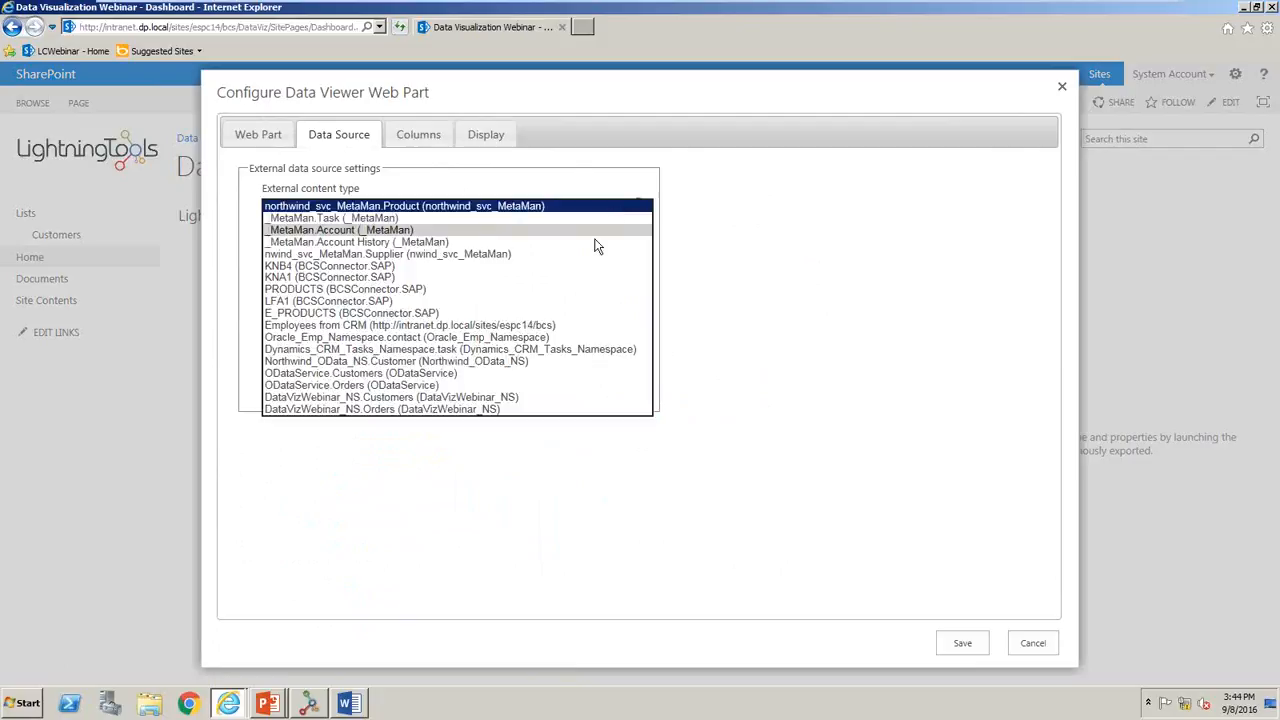
click(516, 397)
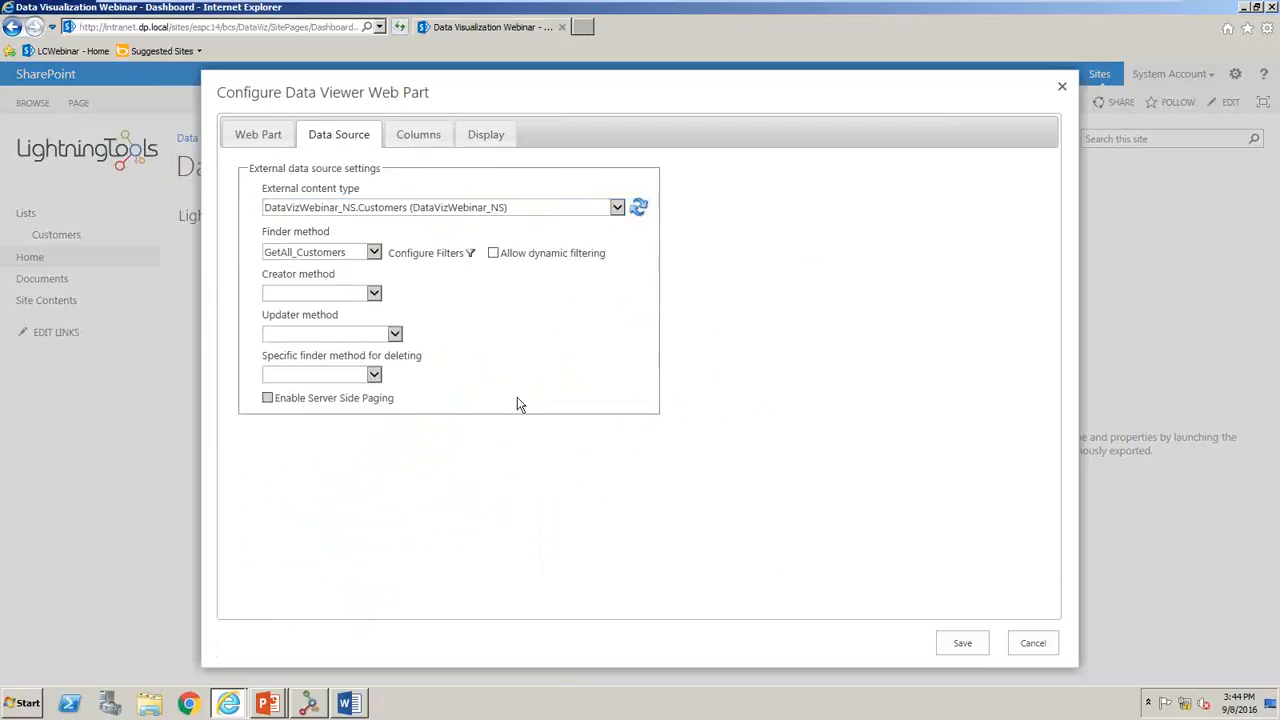
- Set the creator method to AddNew_Customers, the updater to UpdateExisting_Customers and the deleting finder to GetSingle_Customers, and allow dynamic filtering
click(366, 298)
click(358, 316)
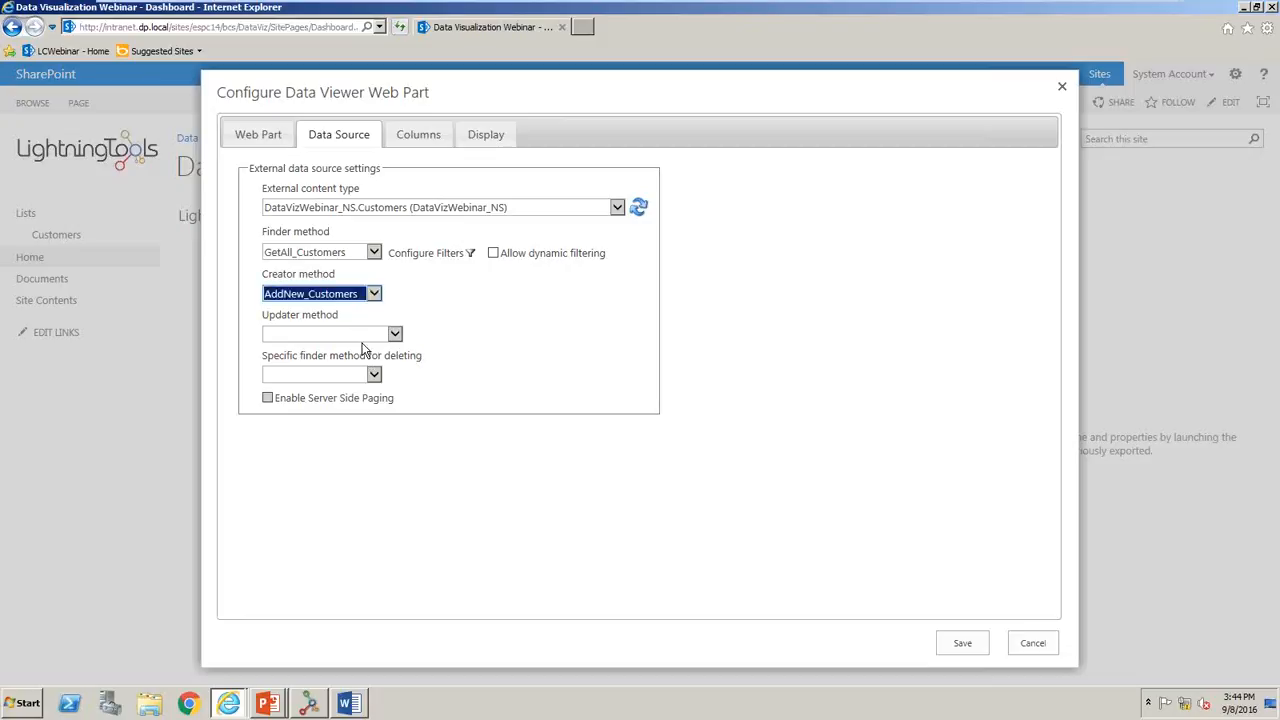
click(376, 336)
click(370, 345)
click(372, 375)
click(367, 384)
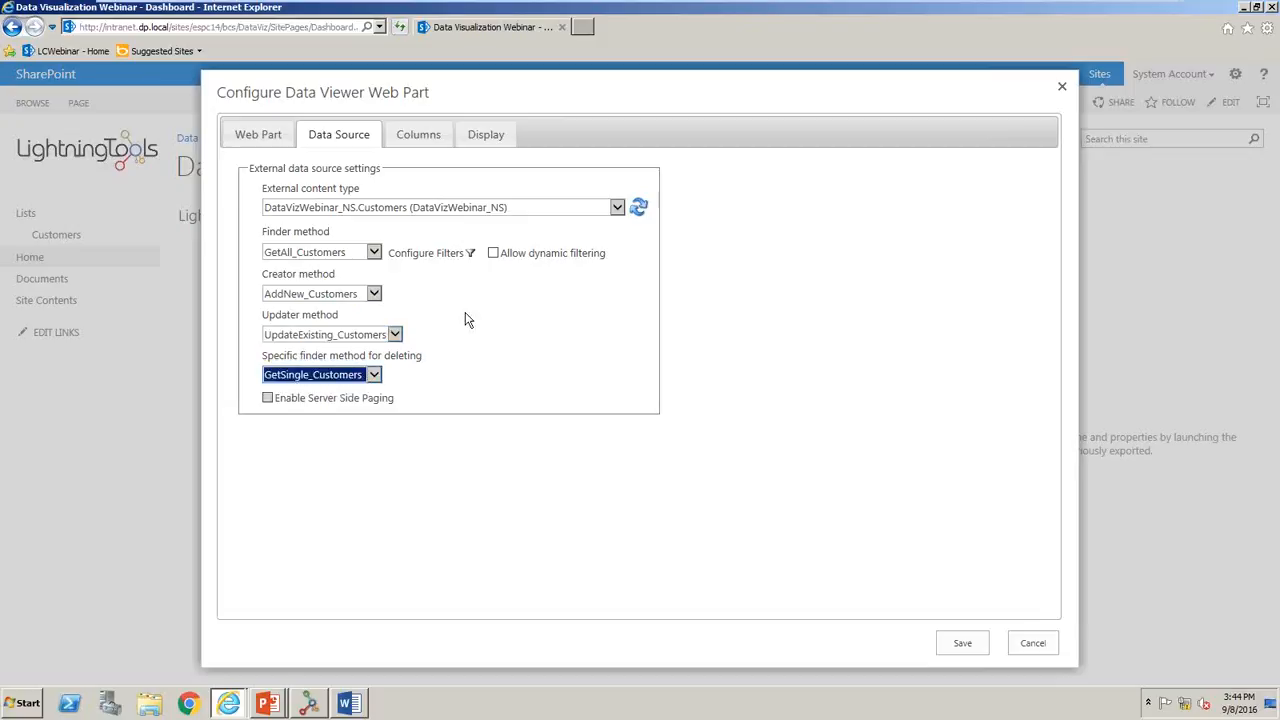
click(493, 253)
- Include all columns and order them CustomerID, CompanyName, ContactName, Address, City, ContactTitle, Region, PostalCode, Country, Fax, Phone
click(421, 136)
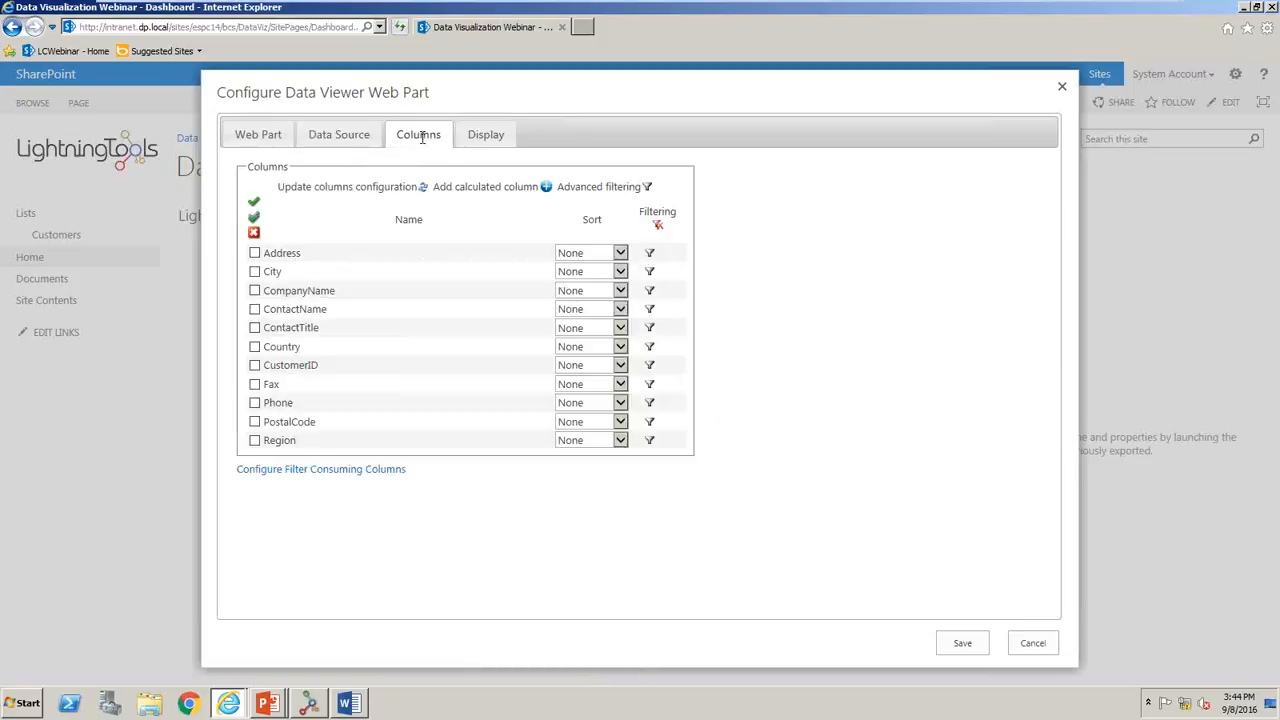
click(254, 218)
drag(275, 292, 279, 248)
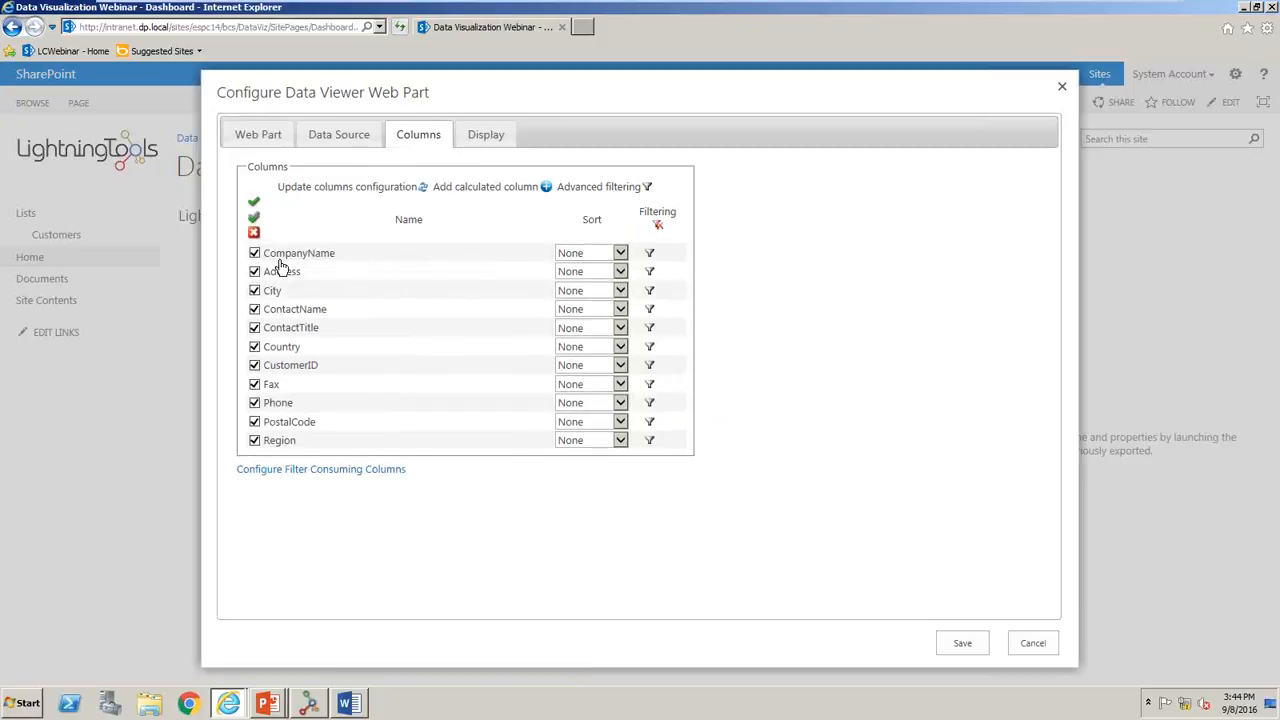
drag(280, 314, 284, 270)
drag(289, 366, 310, 254)
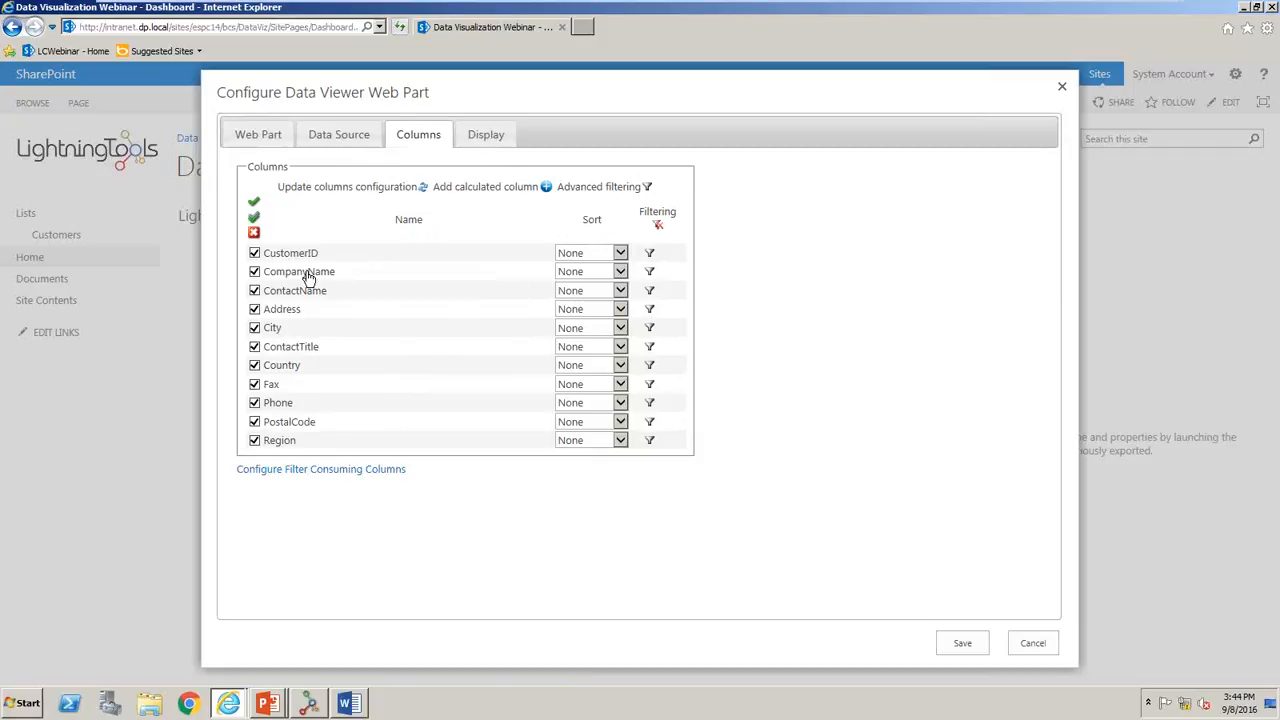
drag(286, 443, 297, 370)
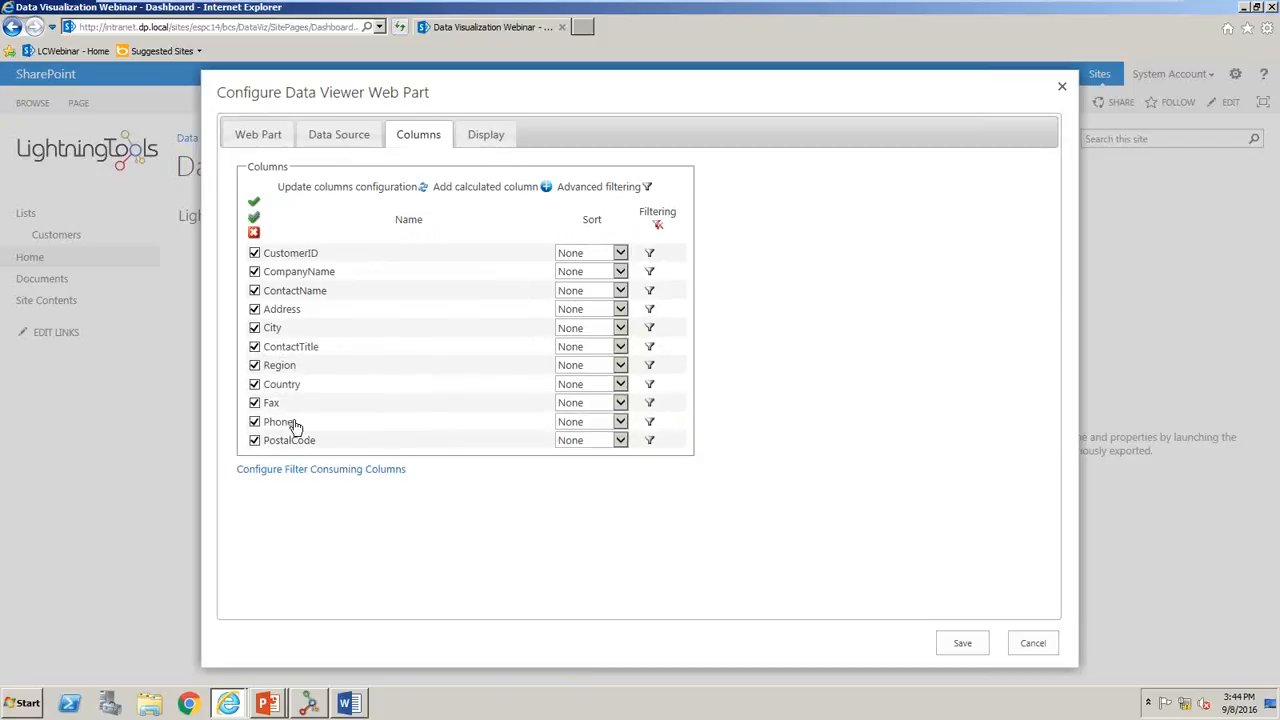
drag(287, 441, 292, 389)
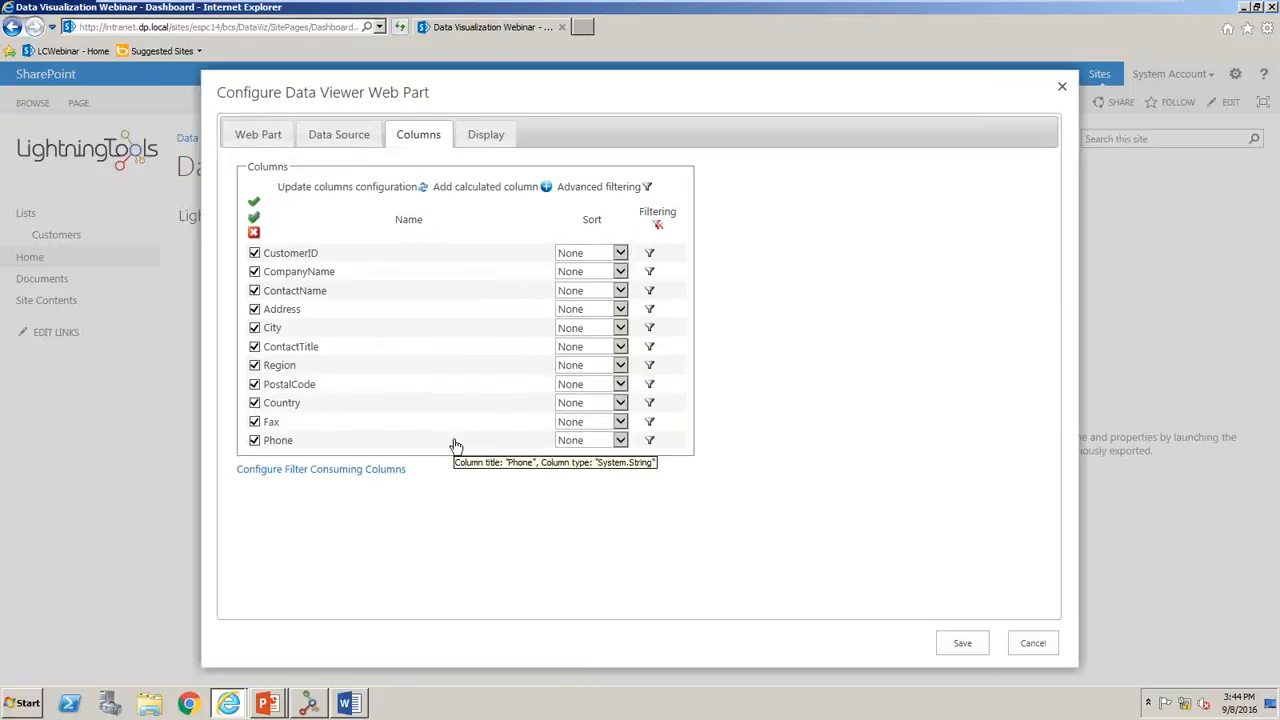
- Sort the CompanyName and ContactName columns ascending and try rearranging their sorting order
click(608, 274)
click(601, 292)
click(603, 294)
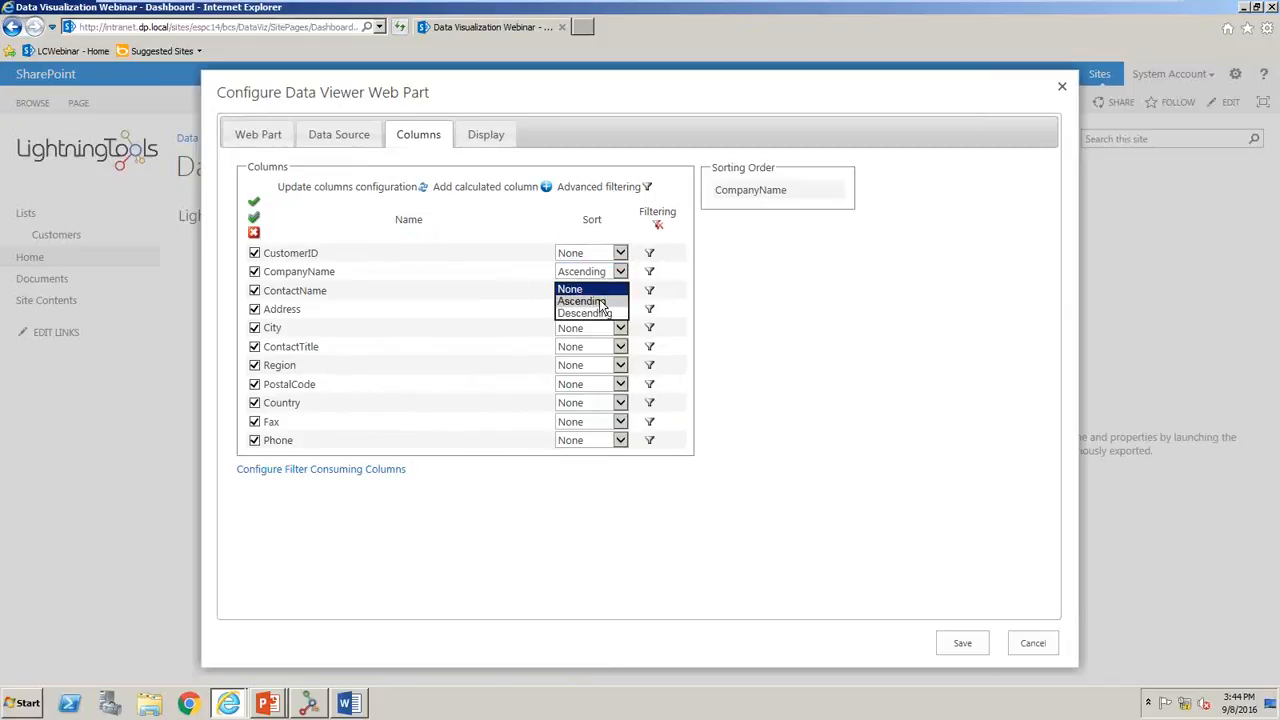
click(600, 306)
drag(754, 191, 773, 224)
- Reset the sorting of the ContactName and CompanyName columns to None
click(605, 292)
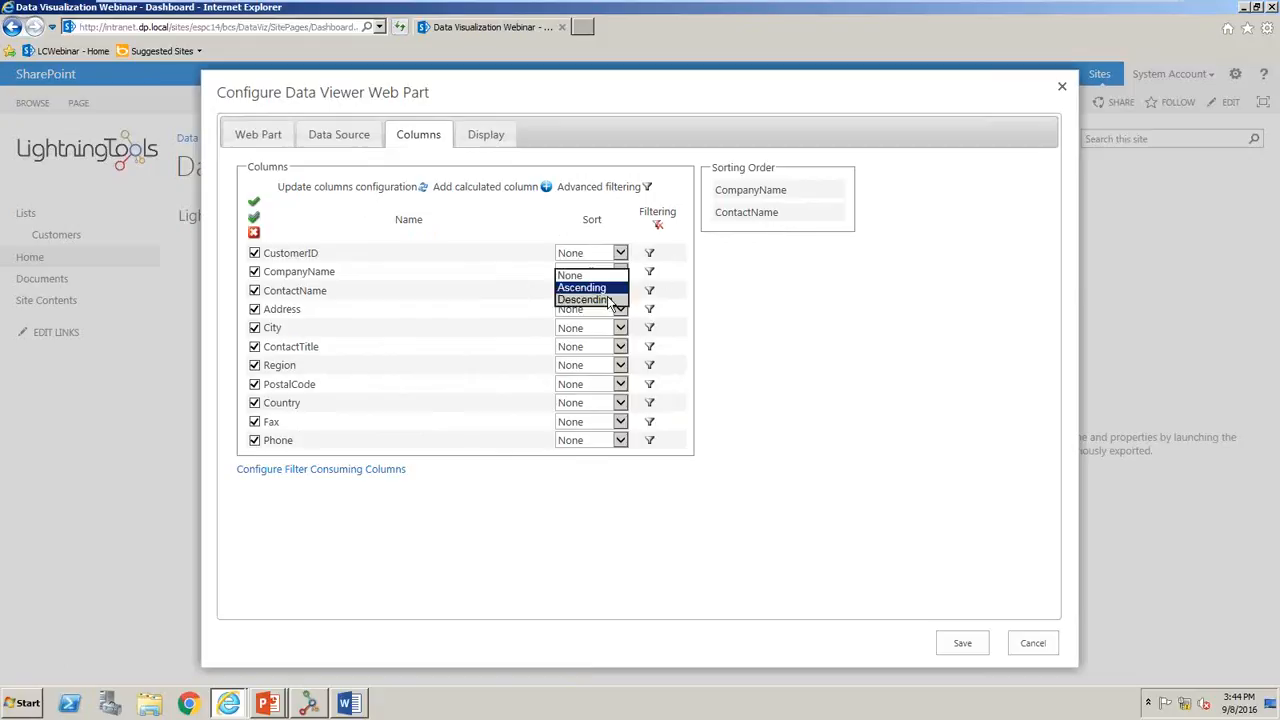
click(598, 280)
click(598, 279)
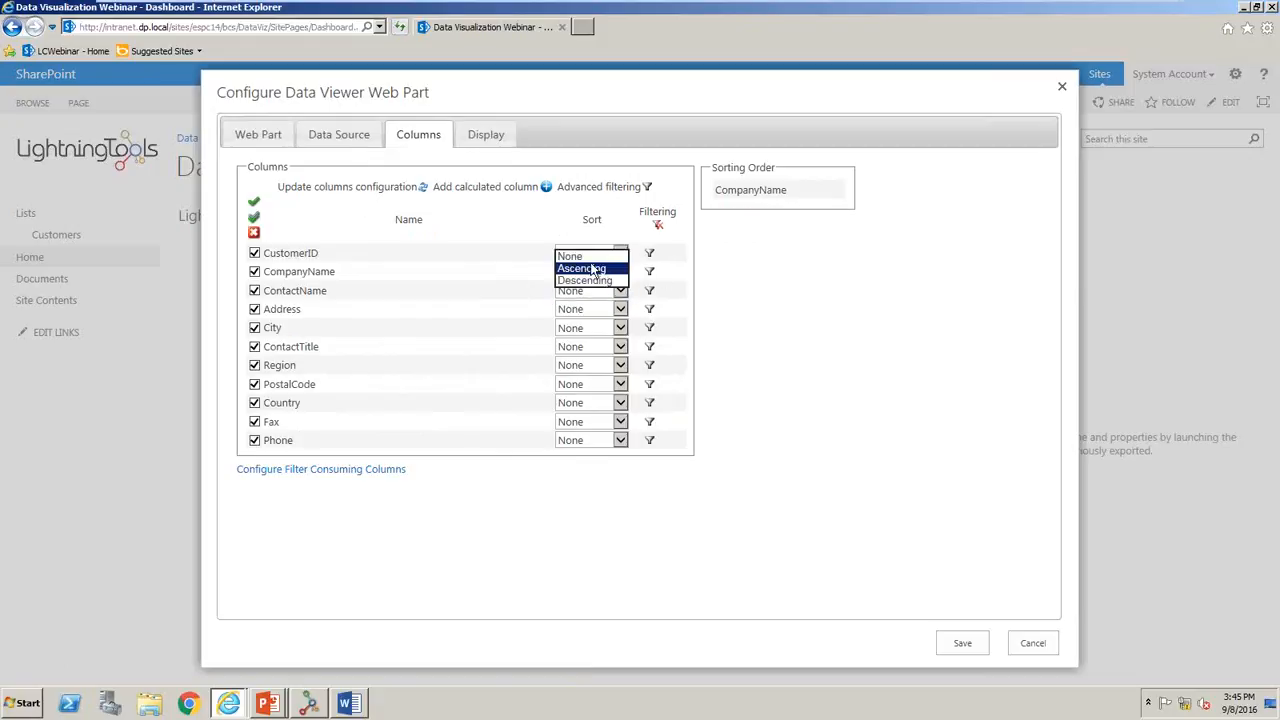
click(585, 258)
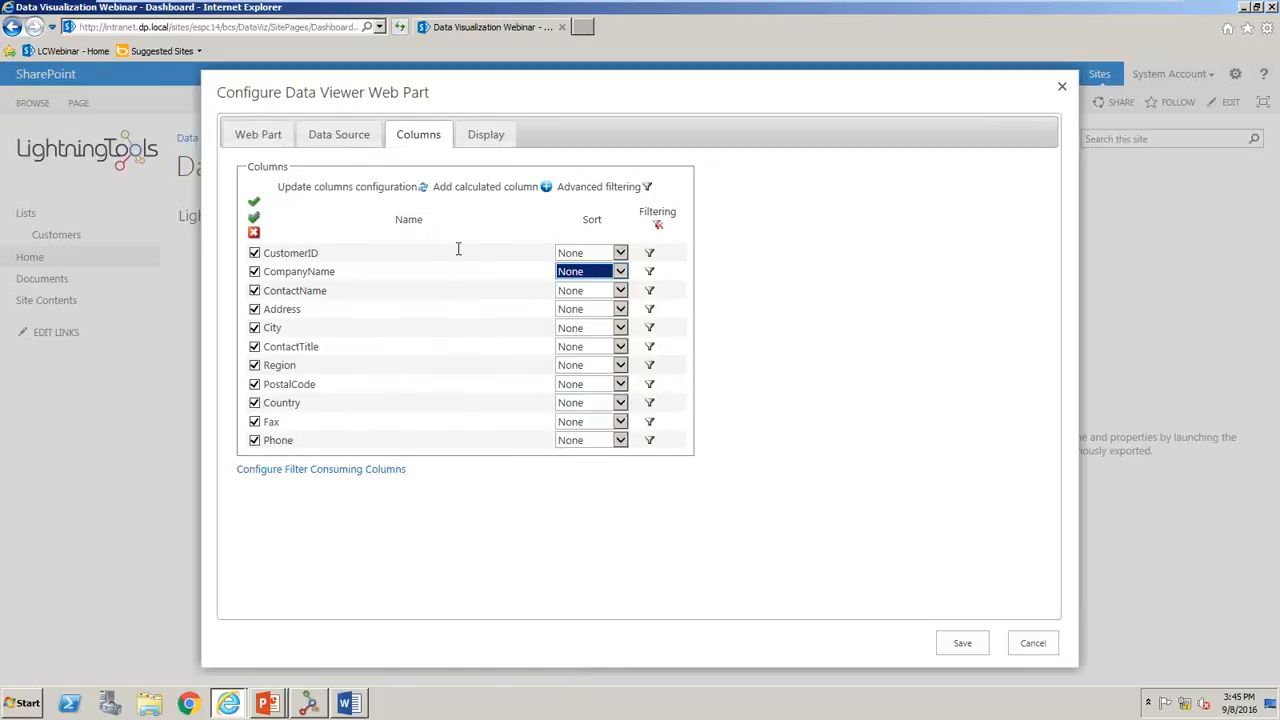
- Open the settings for adding a calculated column to the Data Viewer
click(545, 189)
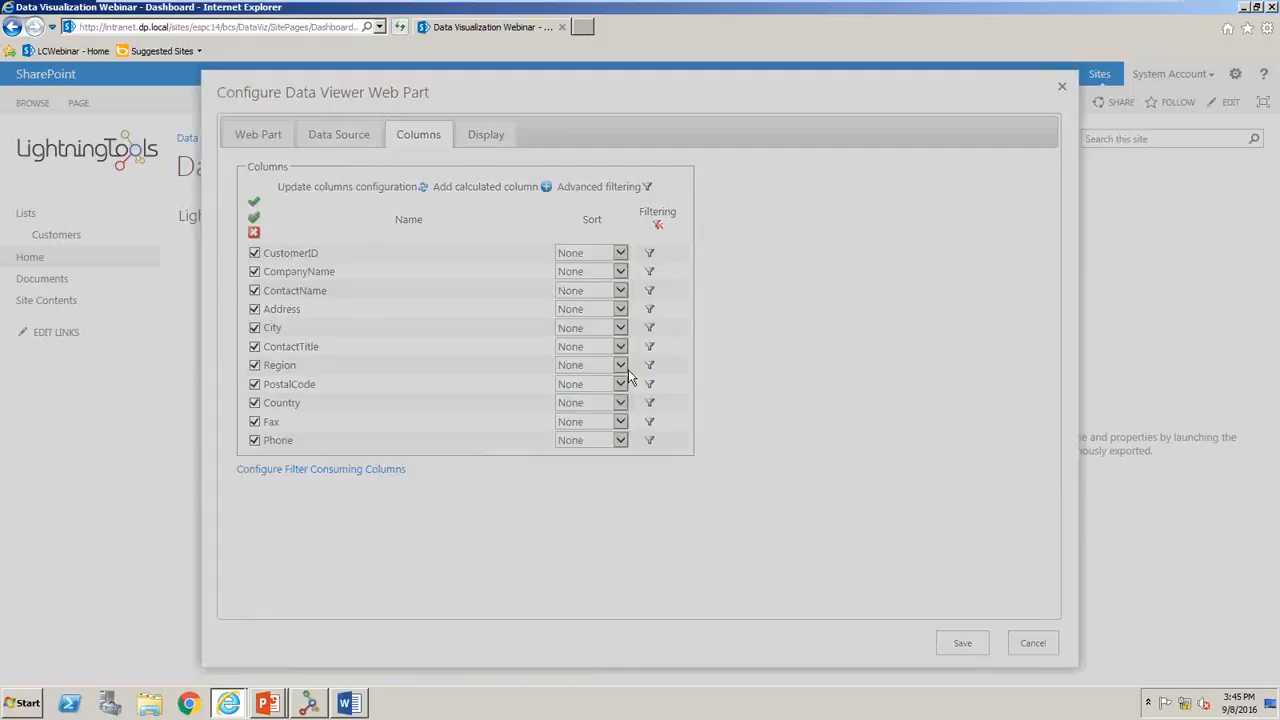
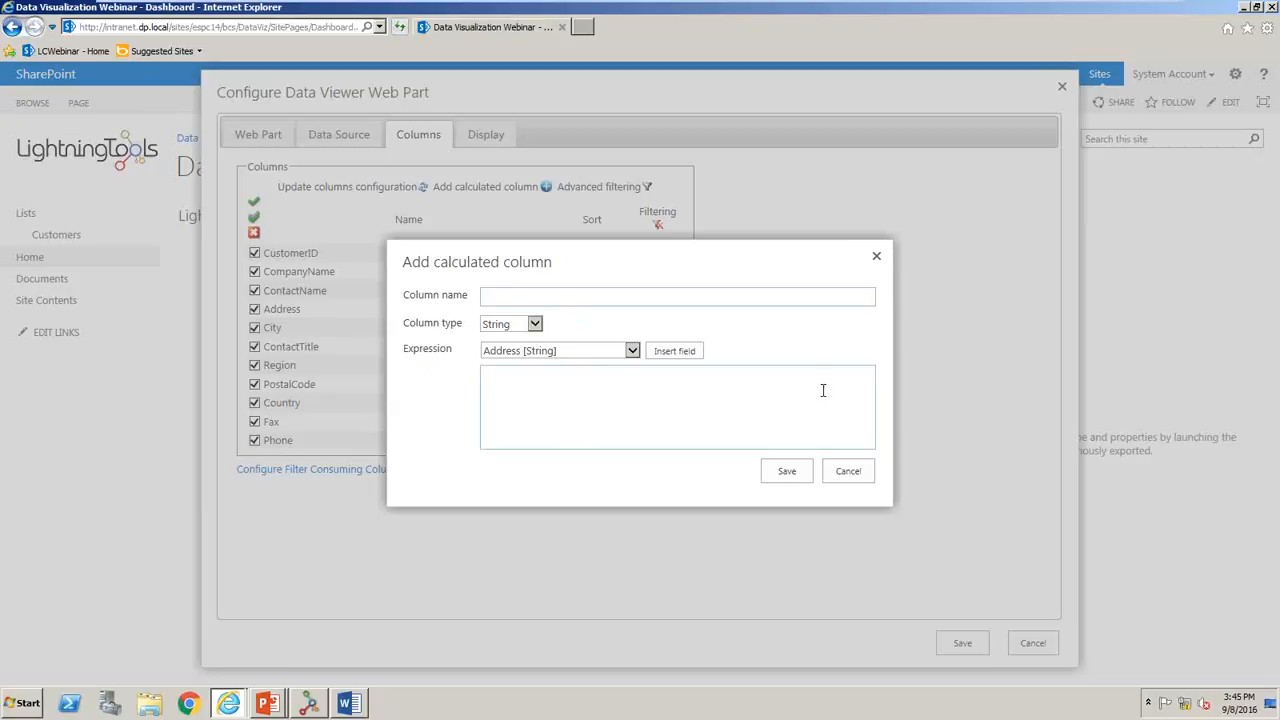
- Try out an advanced filter with two Address conditions joined by Or, and discard it
click(875, 258)
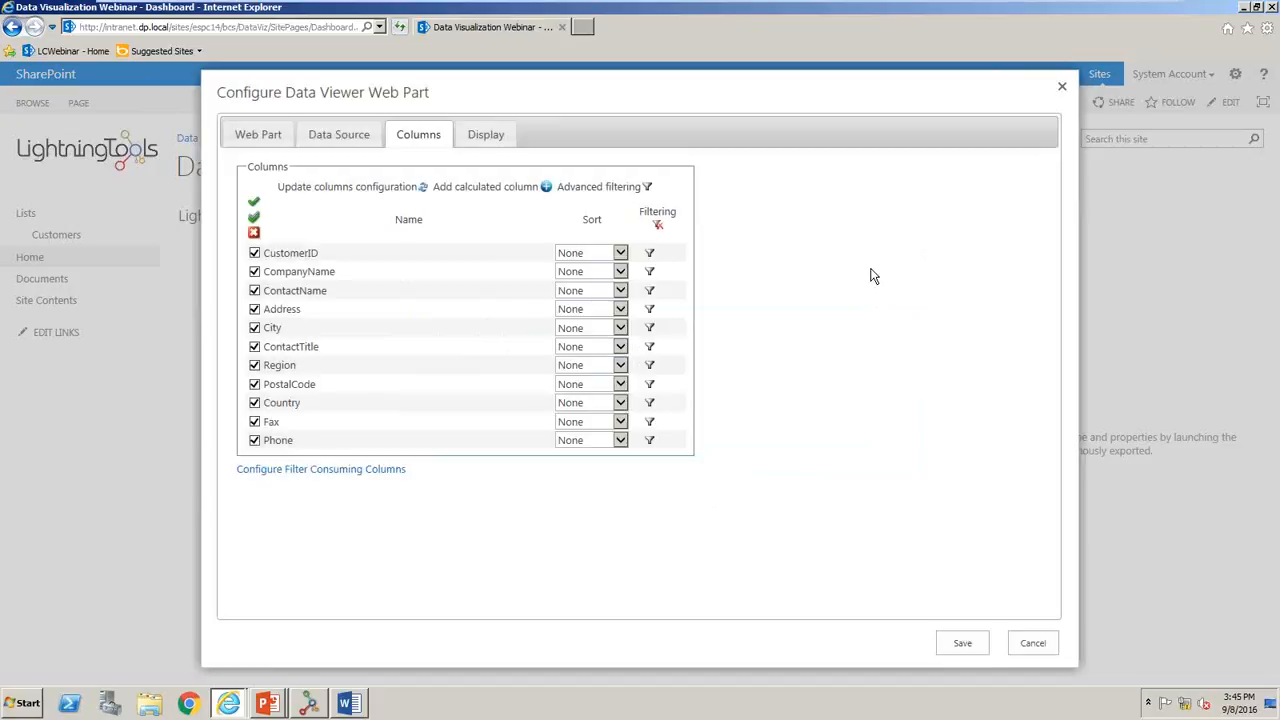
click(646, 188)
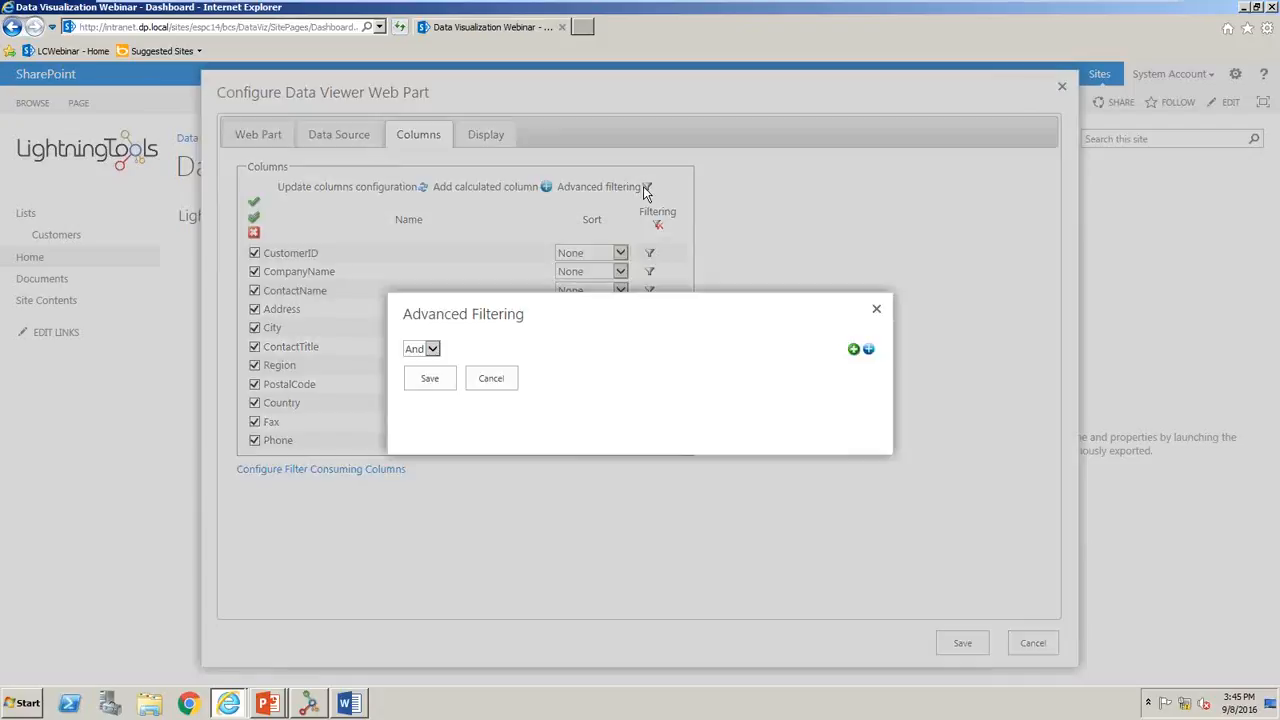
click(854, 350)
click(855, 345)
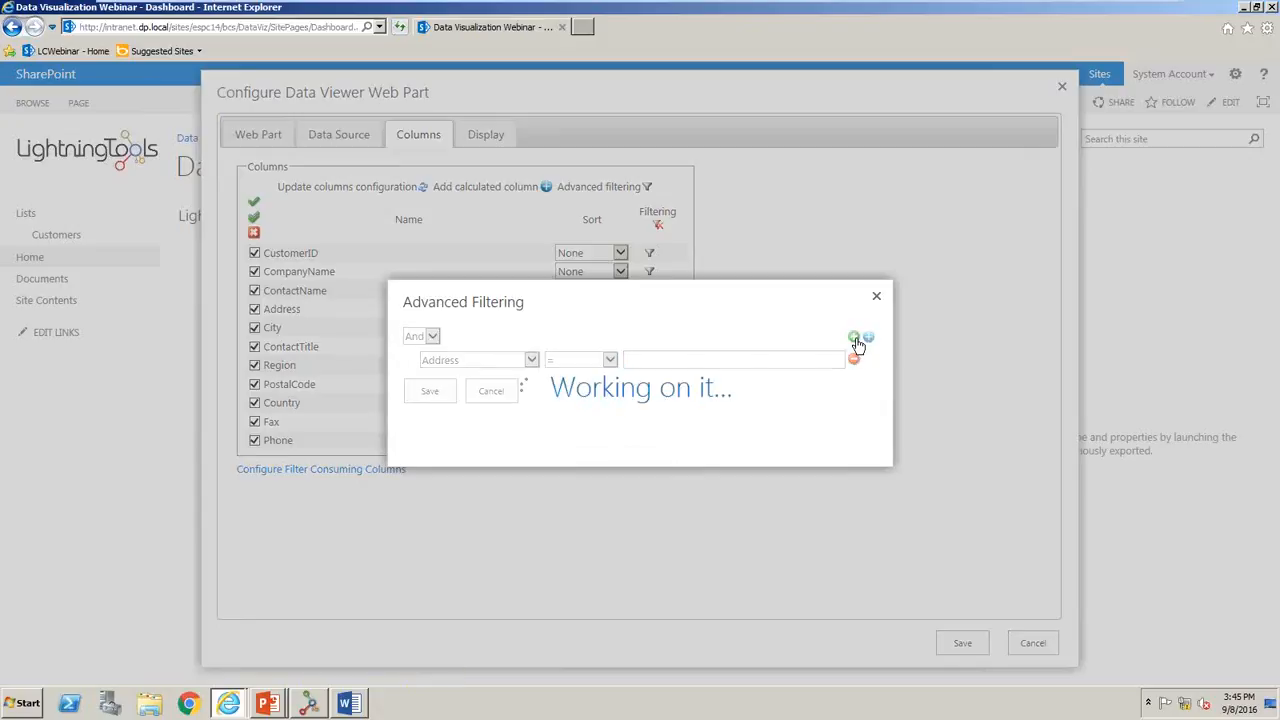
click(430, 324)
click(421, 335)
click(503, 350)
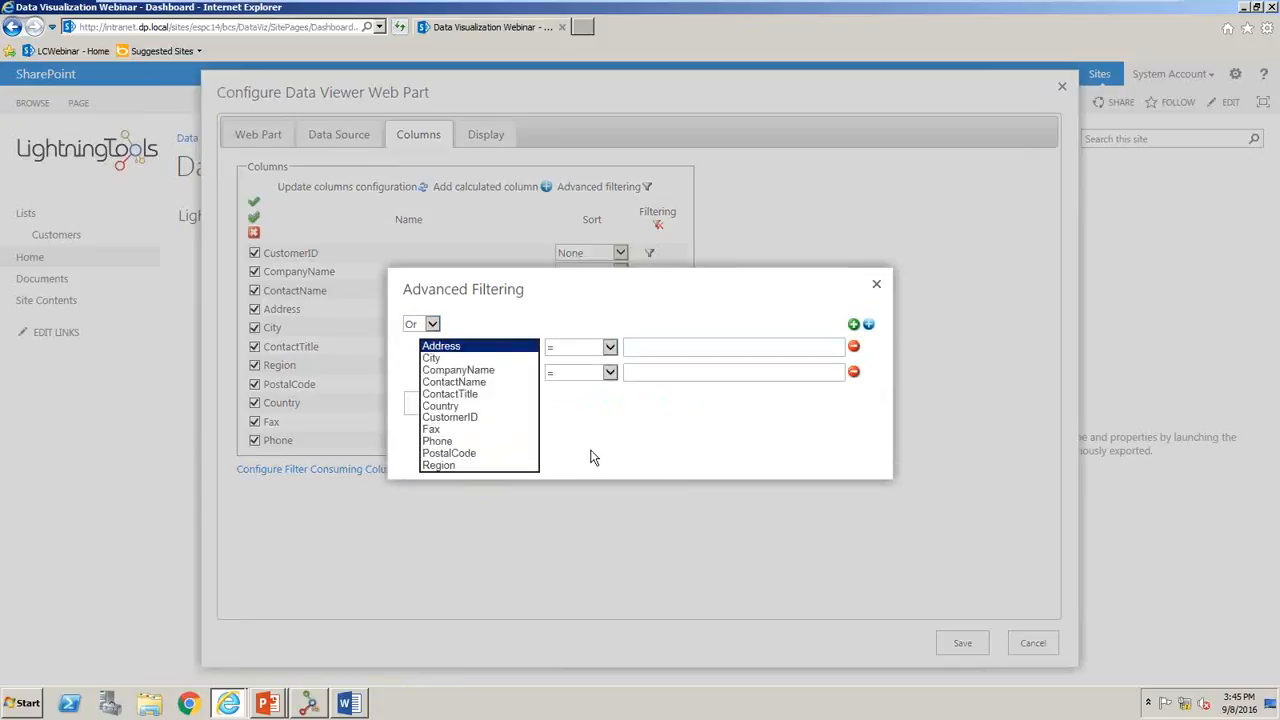
click(590, 457)
click(484, 375)
click(677, 474)
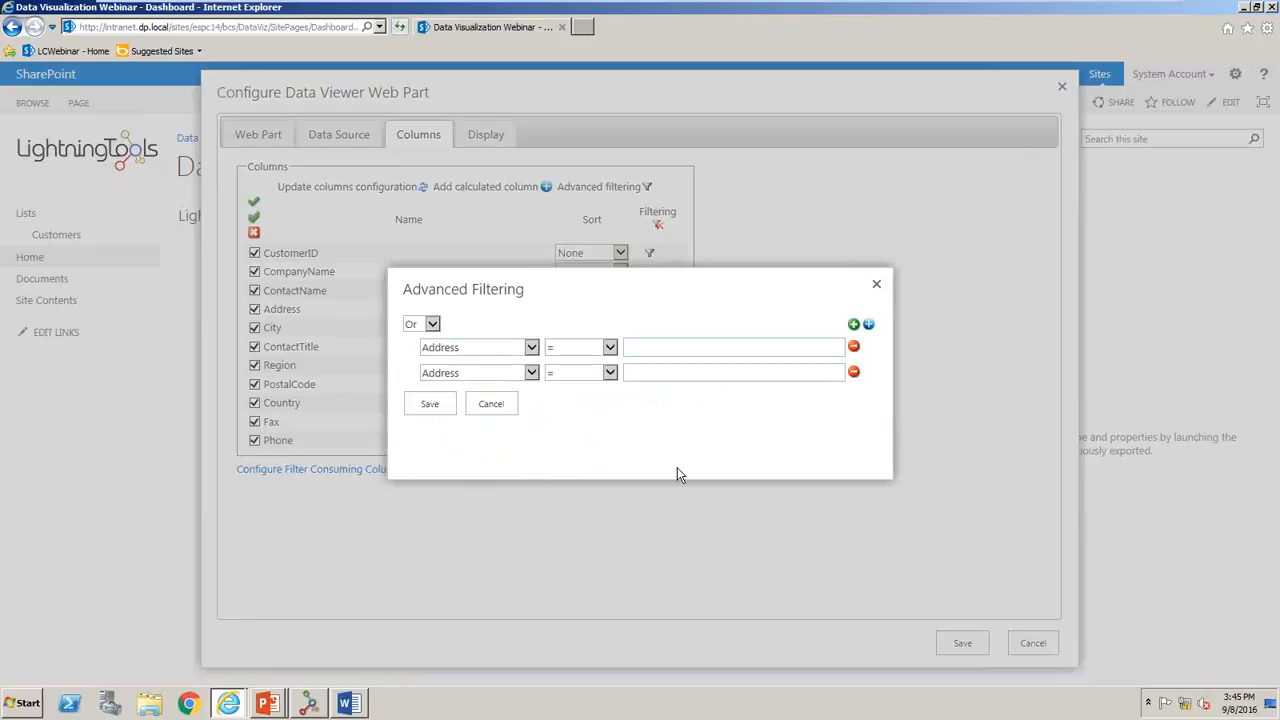
click(500, 408)
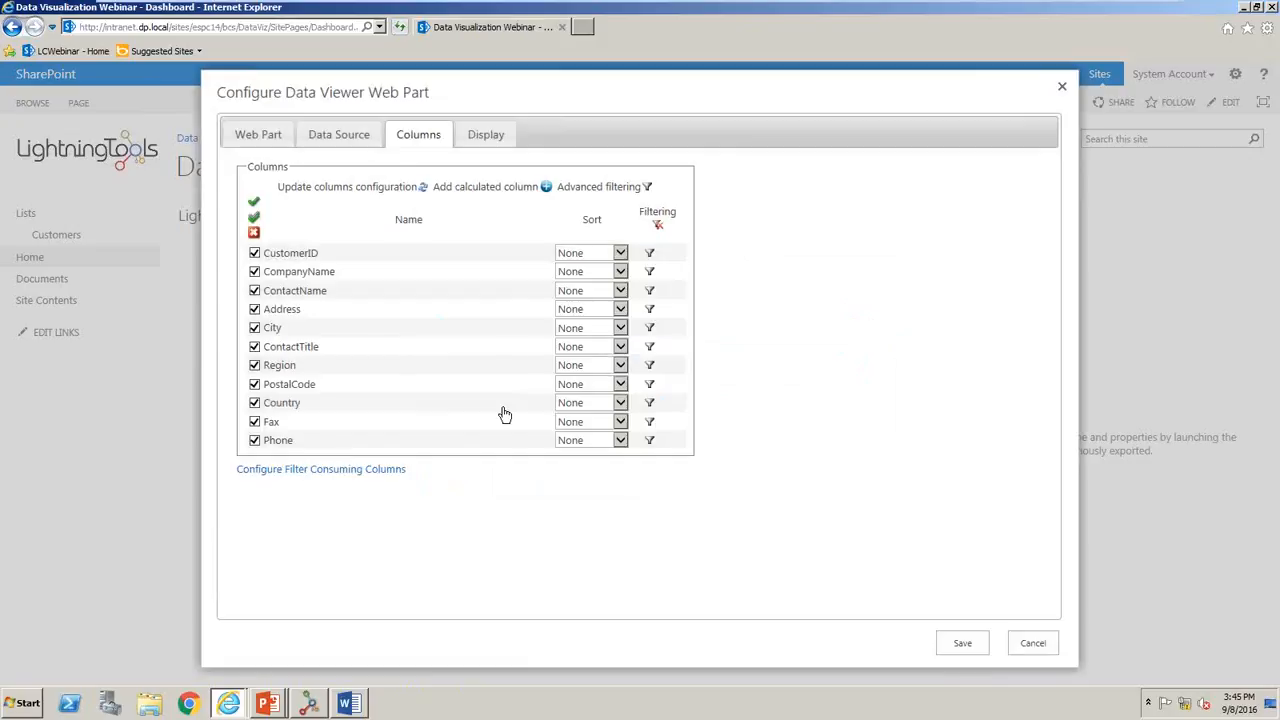
- Add conditional formatting to the Country column that gives the entire row back color C6C1FF when Country equals Germany
click(486, 136)
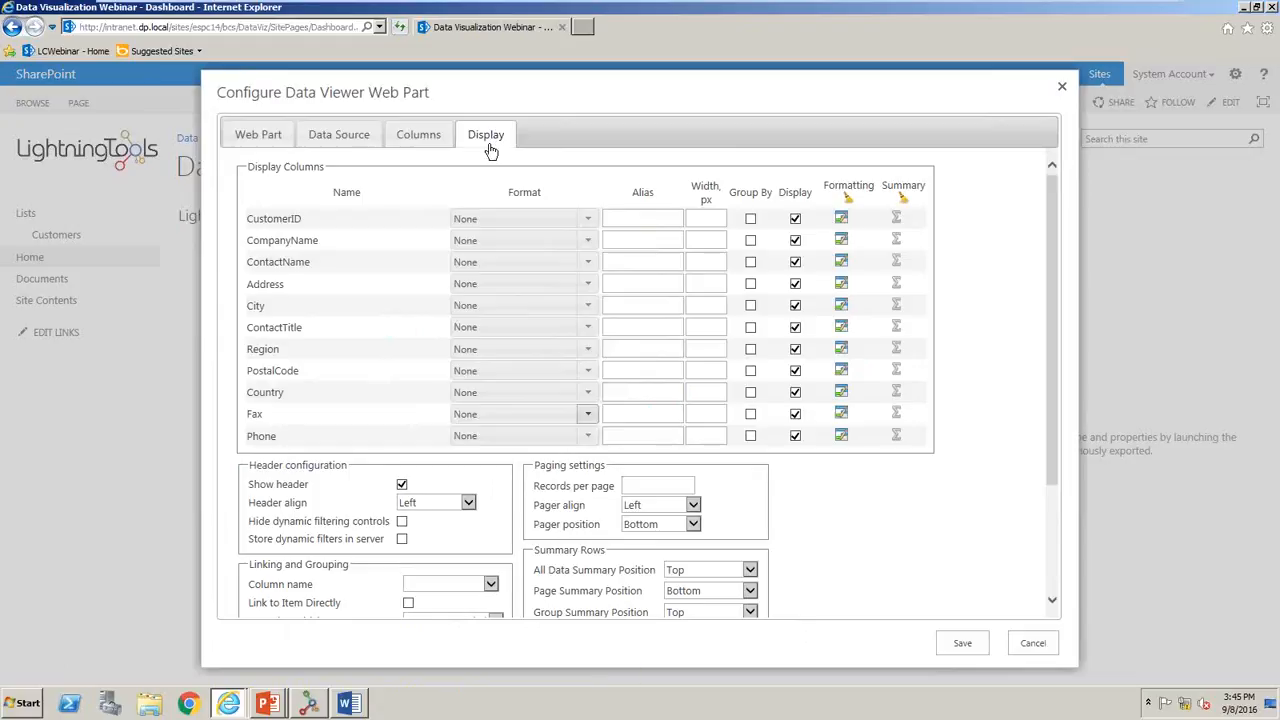
click(580, 396)
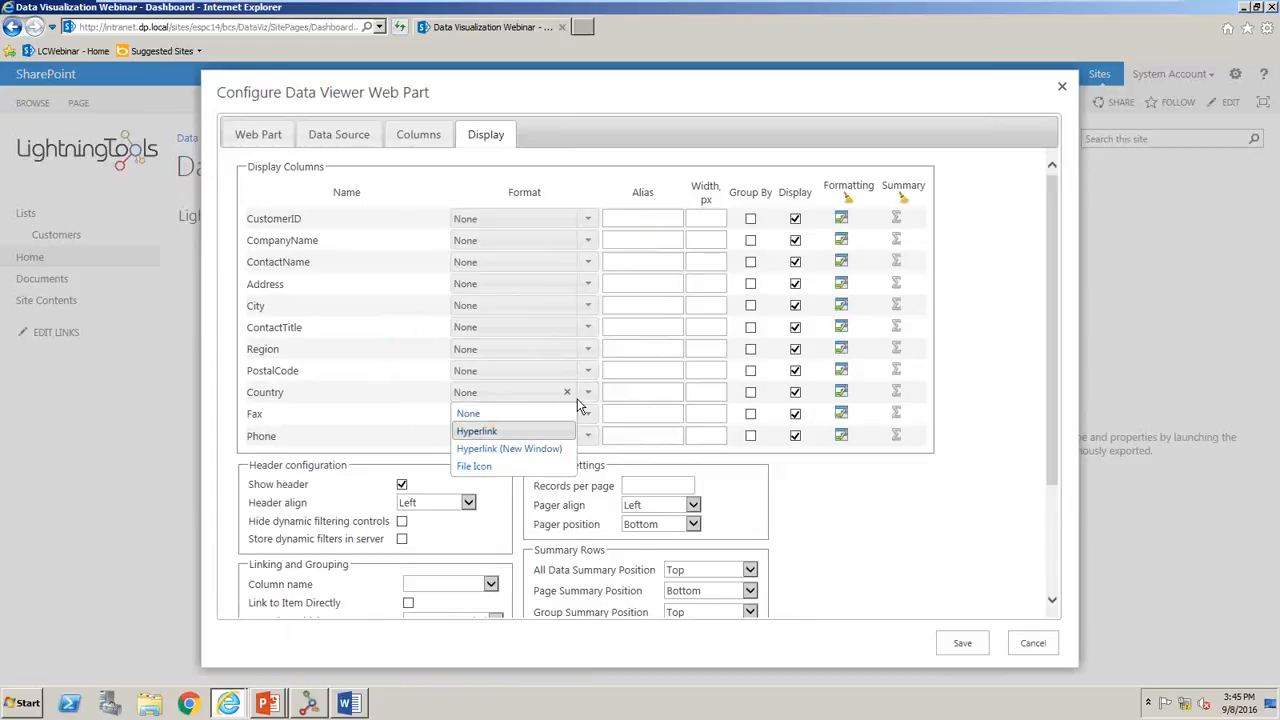
click(889, 498)
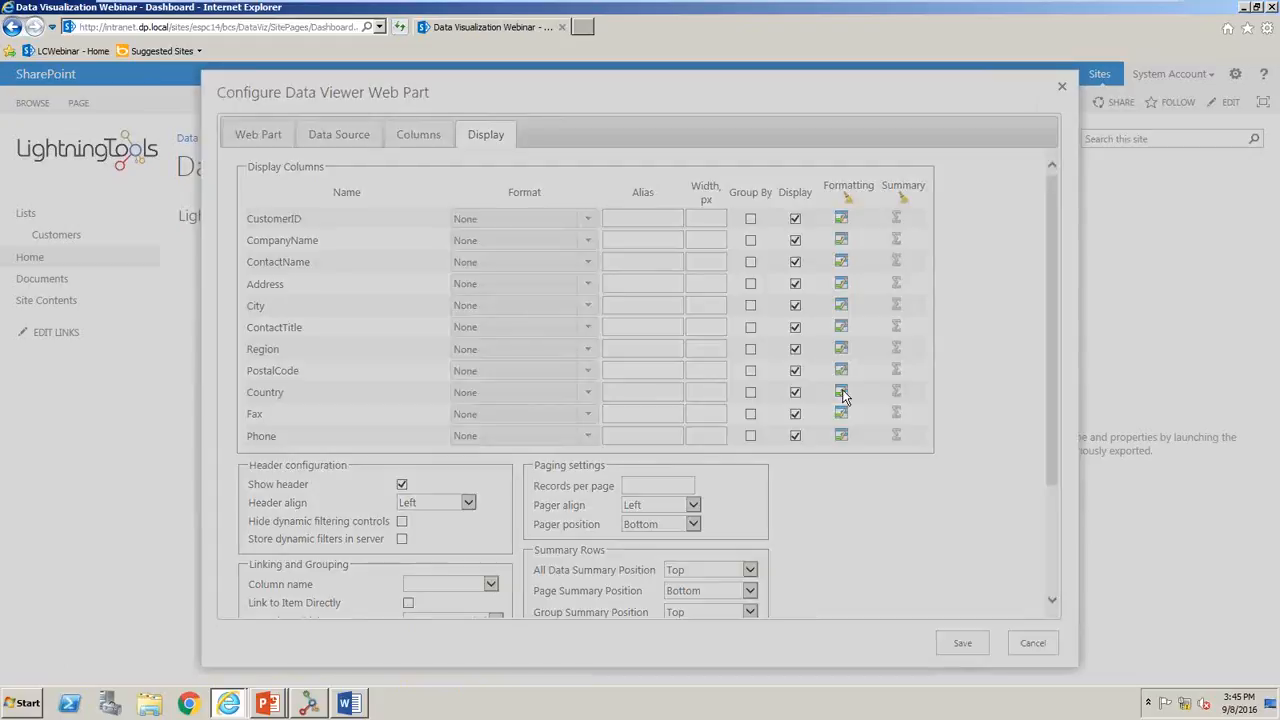
click(841, 391)
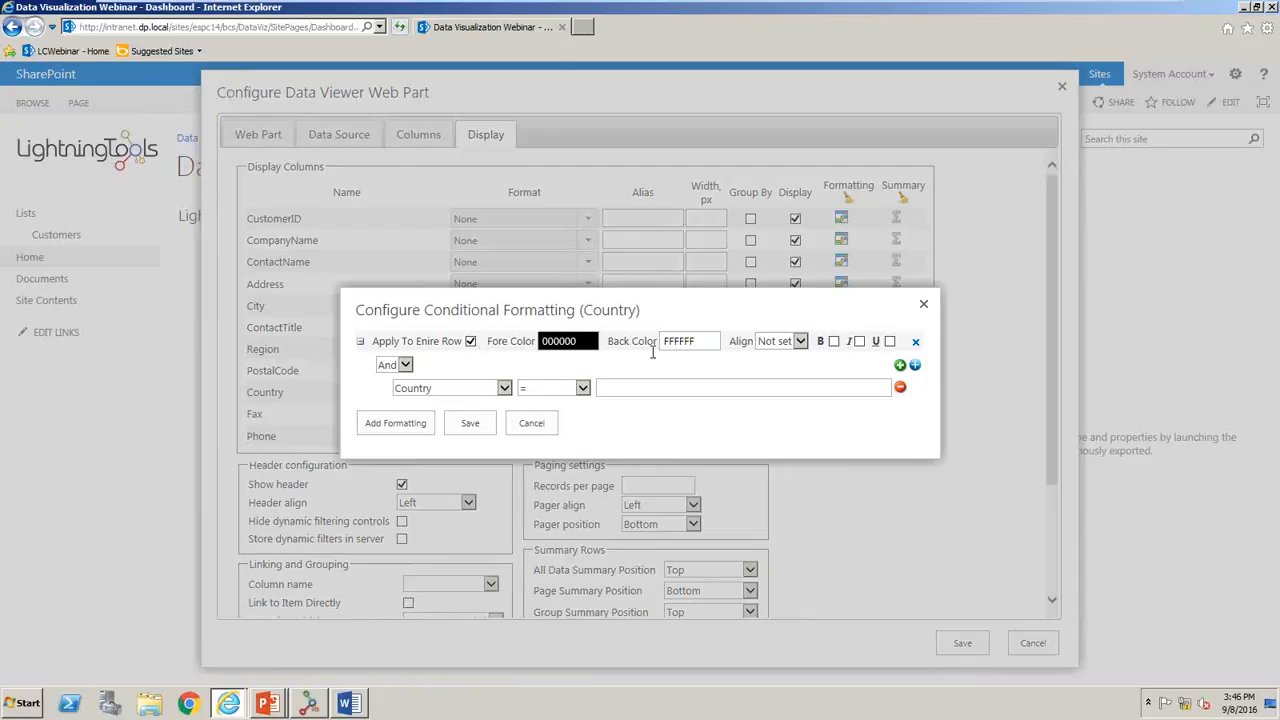
click(681, 341)
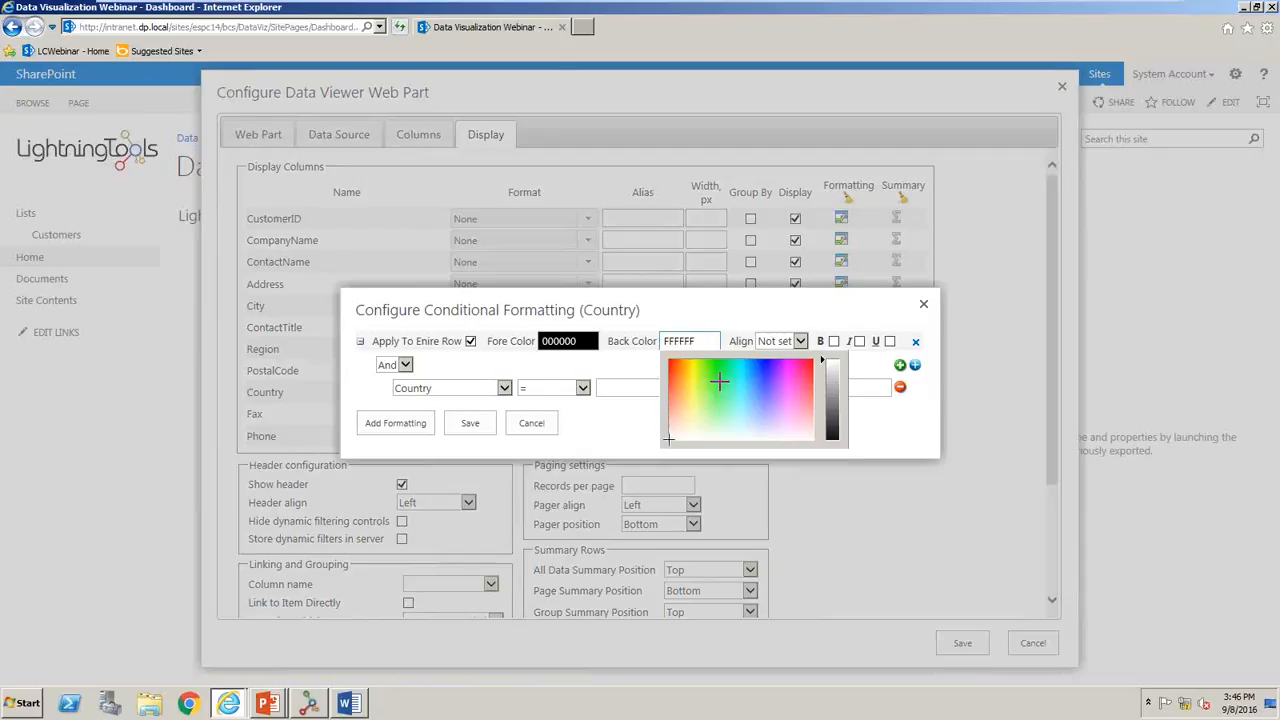
click(766, 420)
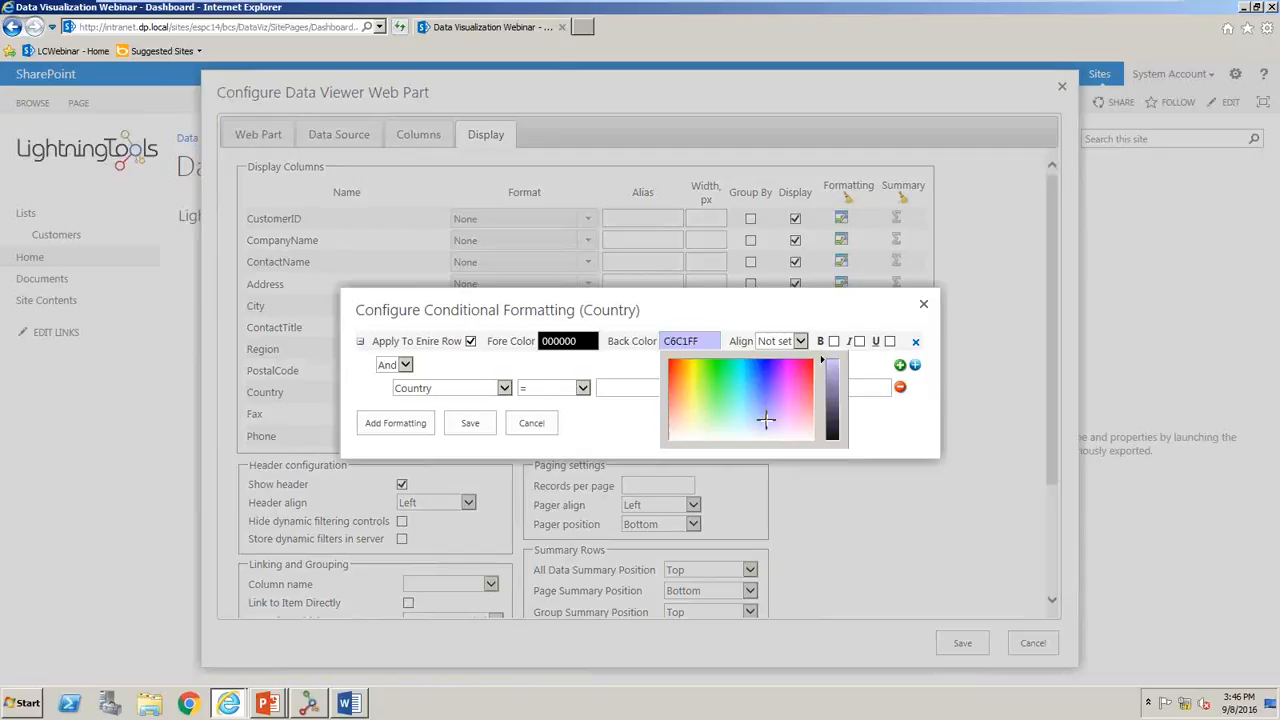
click(754, 305)
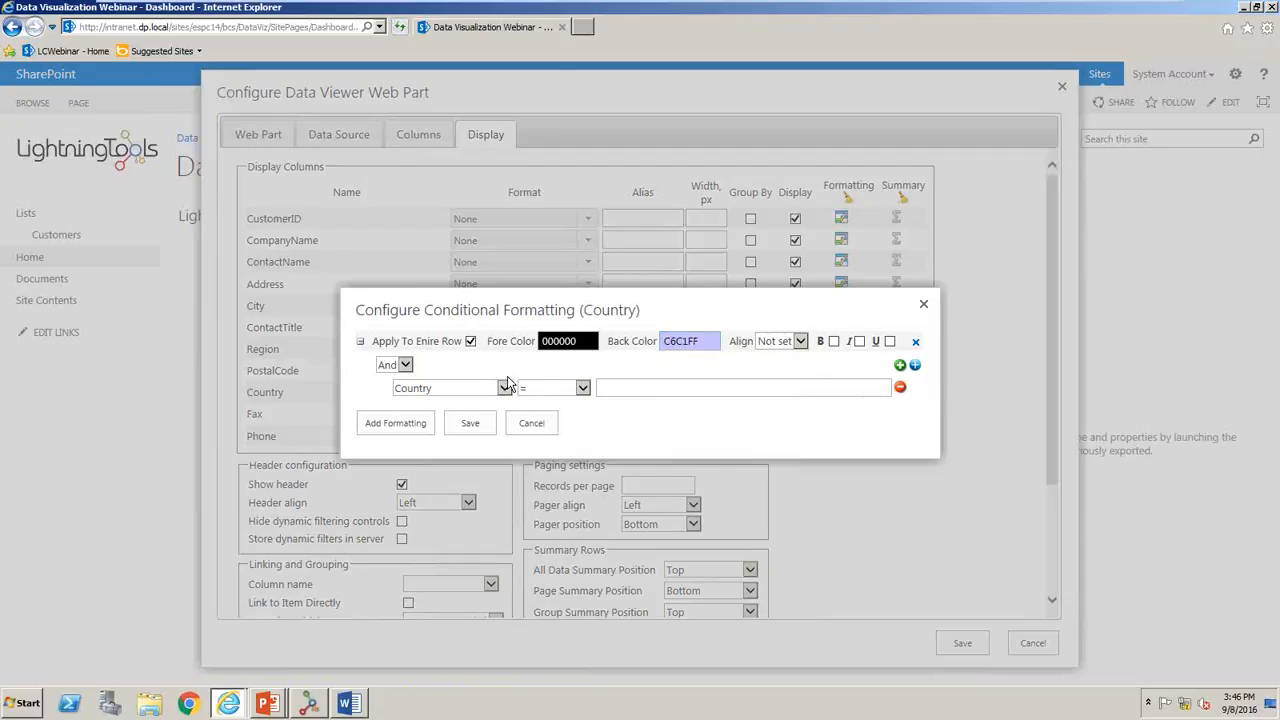
click(655, 385)
text(Ge)
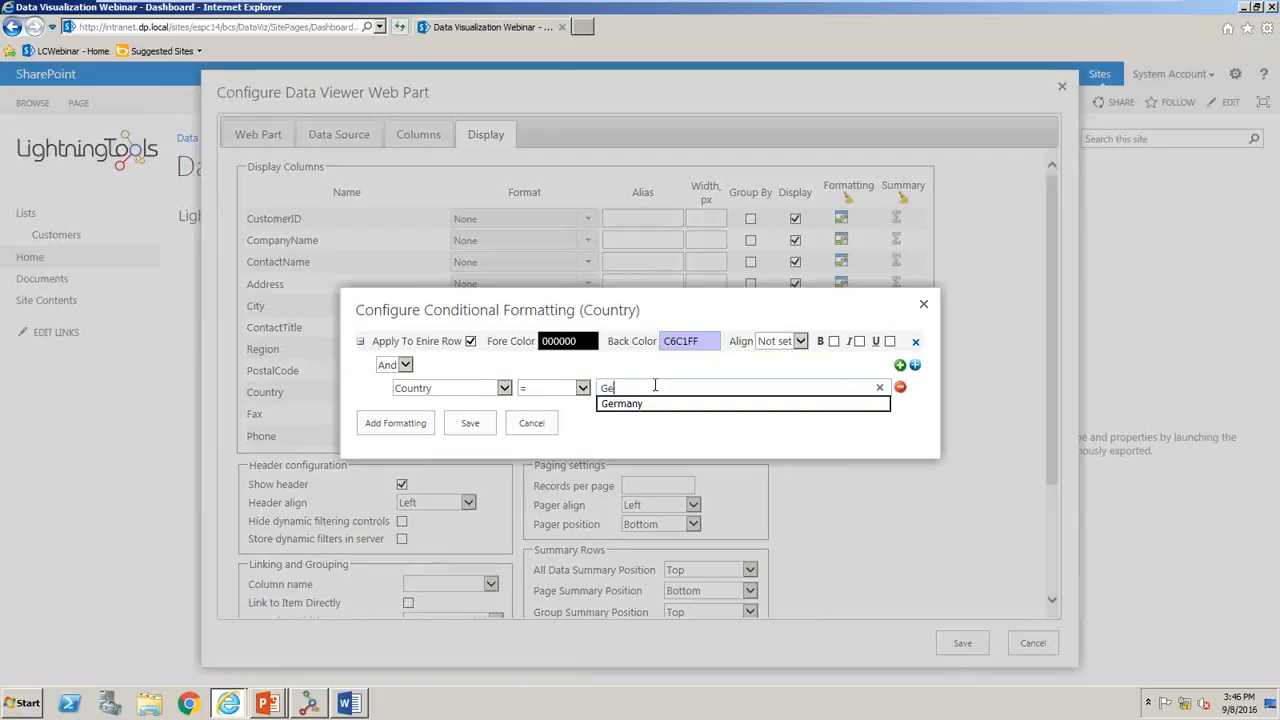
text(rma)
click(640, 403)
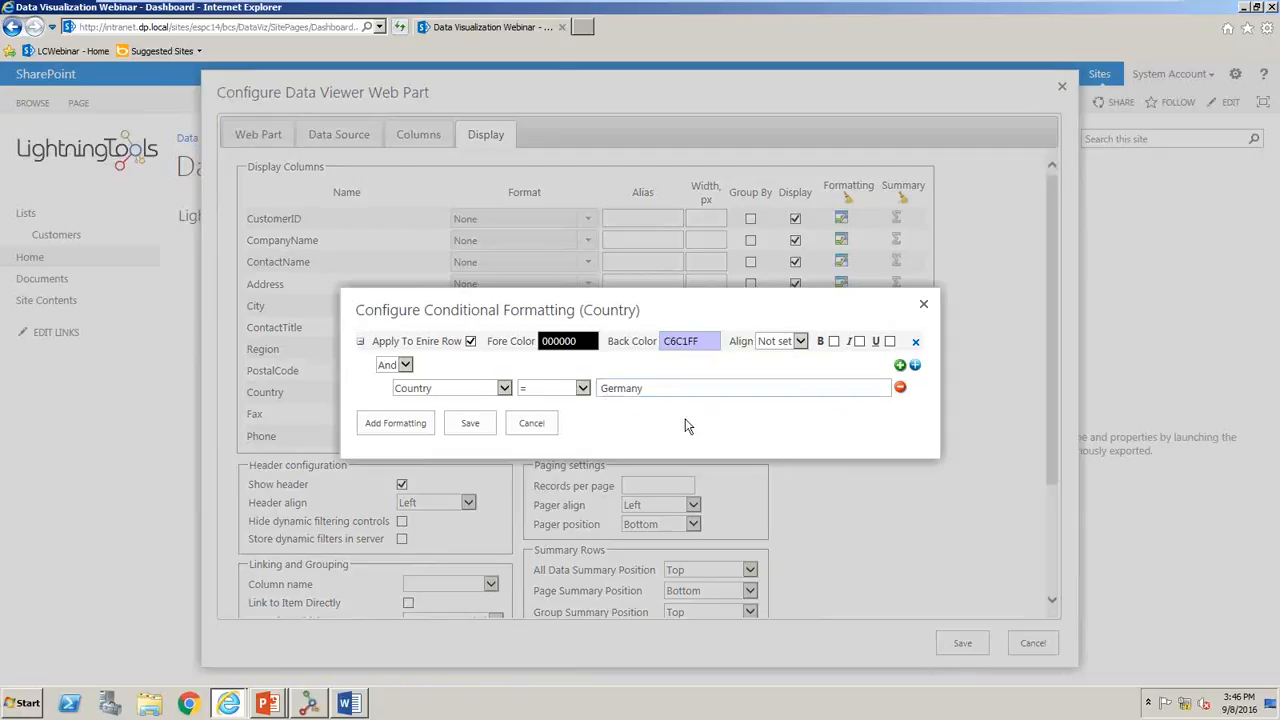
- Add a second Country formatting rule with back color CDFFFC for Country equal to France, and save the conditional formatting
click(416, 424)
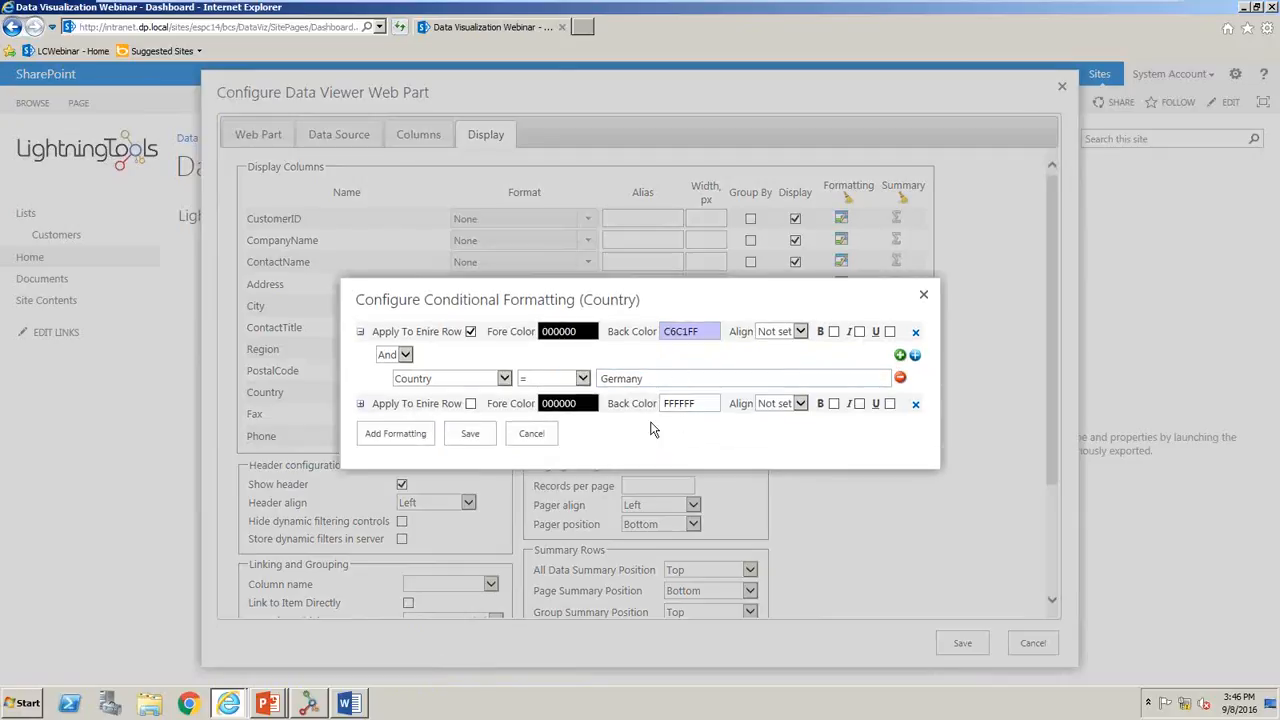
click(686, 404)
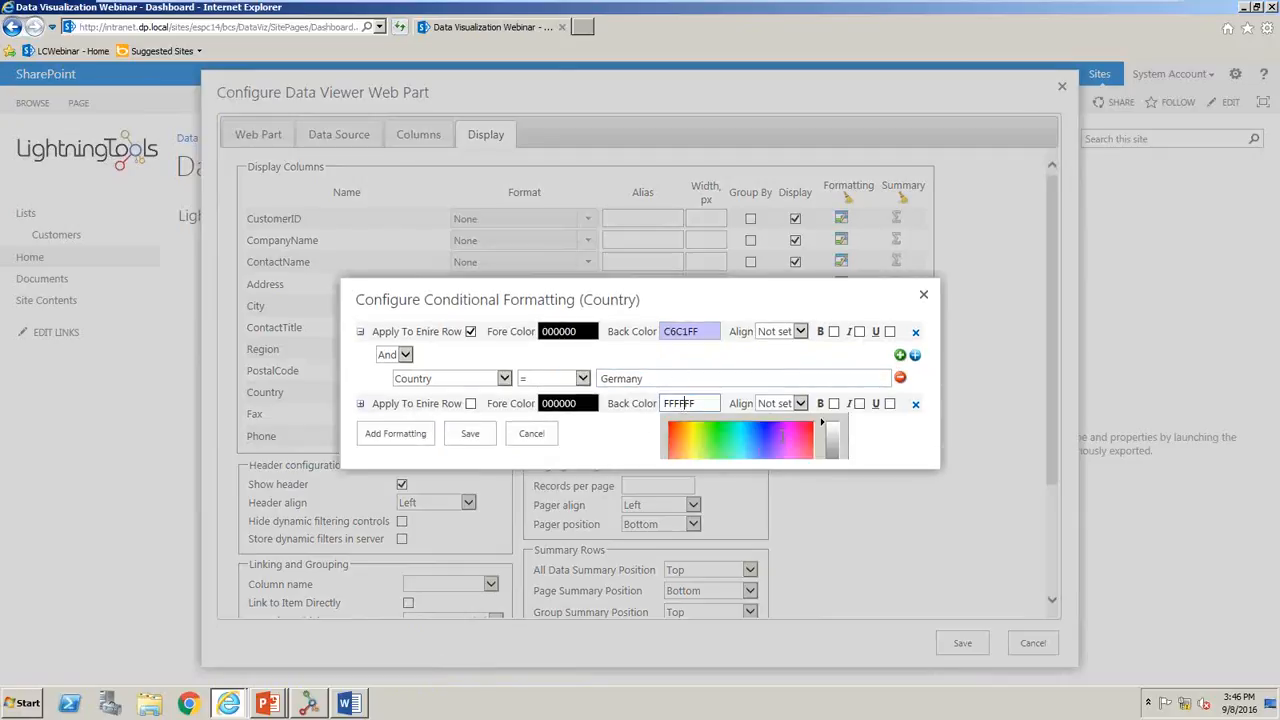
click(361, 334)
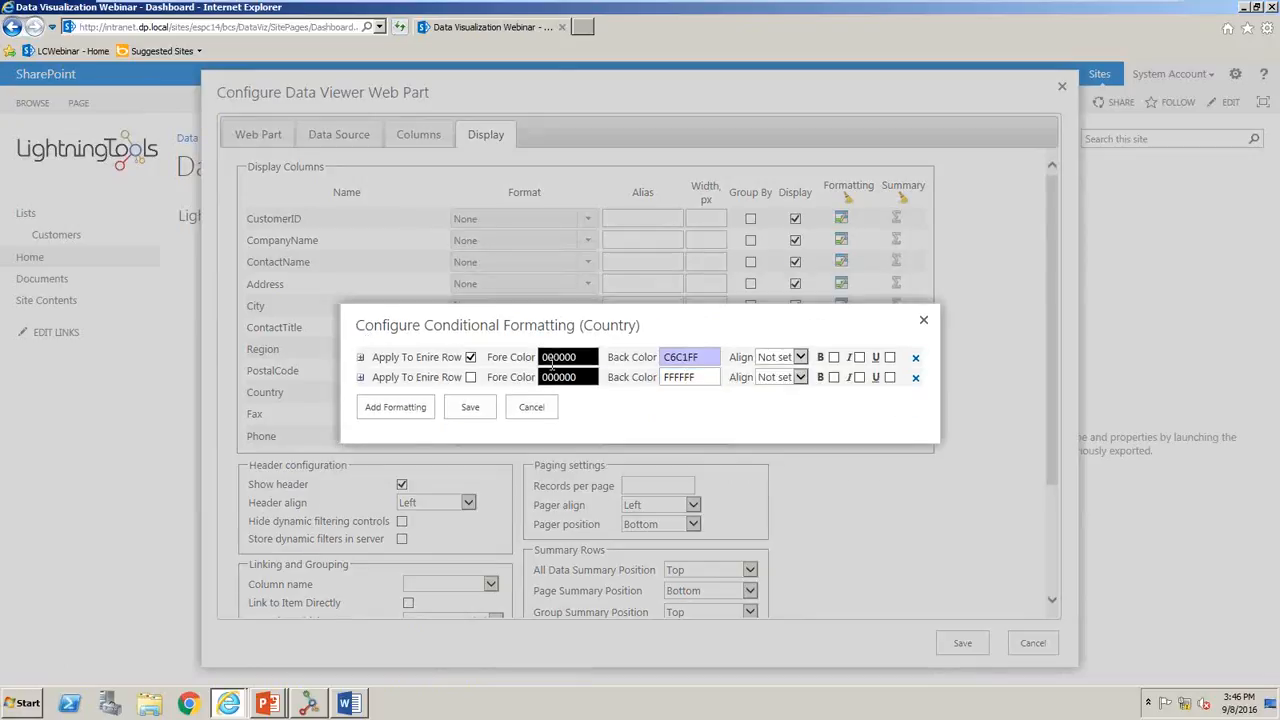
click(361, 377)
click(675, 355)
drag(726, 388, 740, 433)
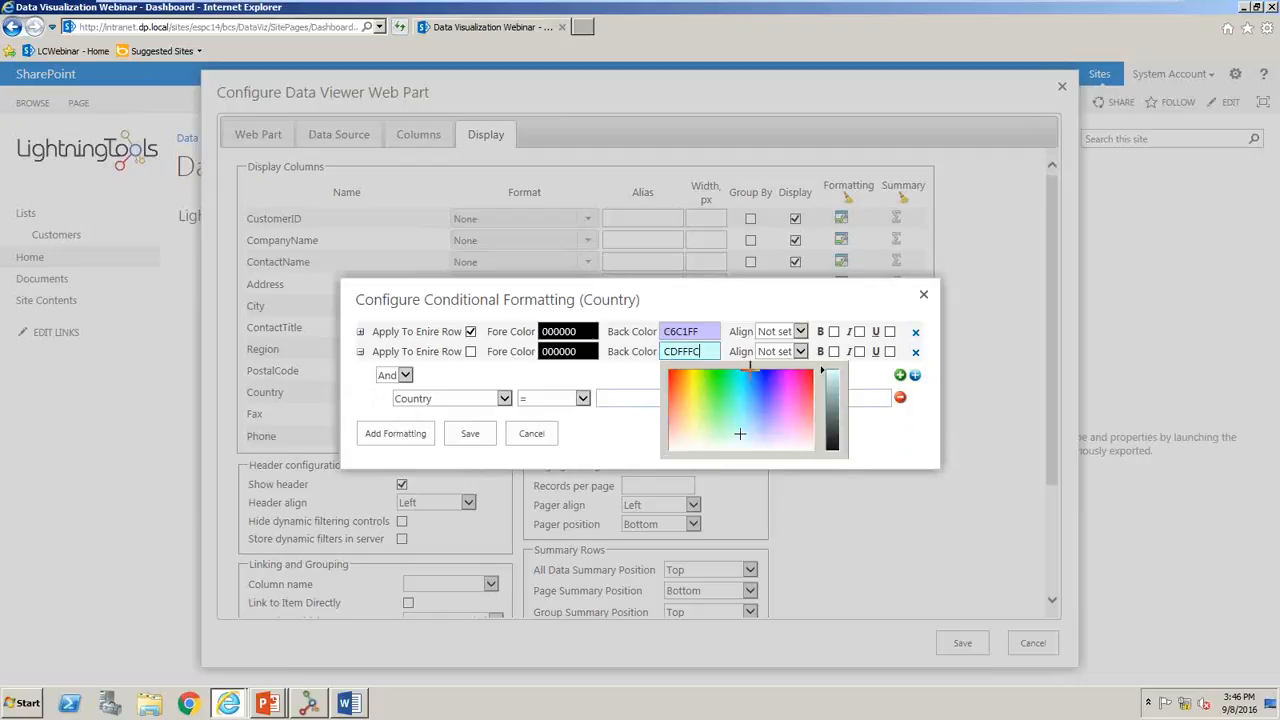
click(763, 306)
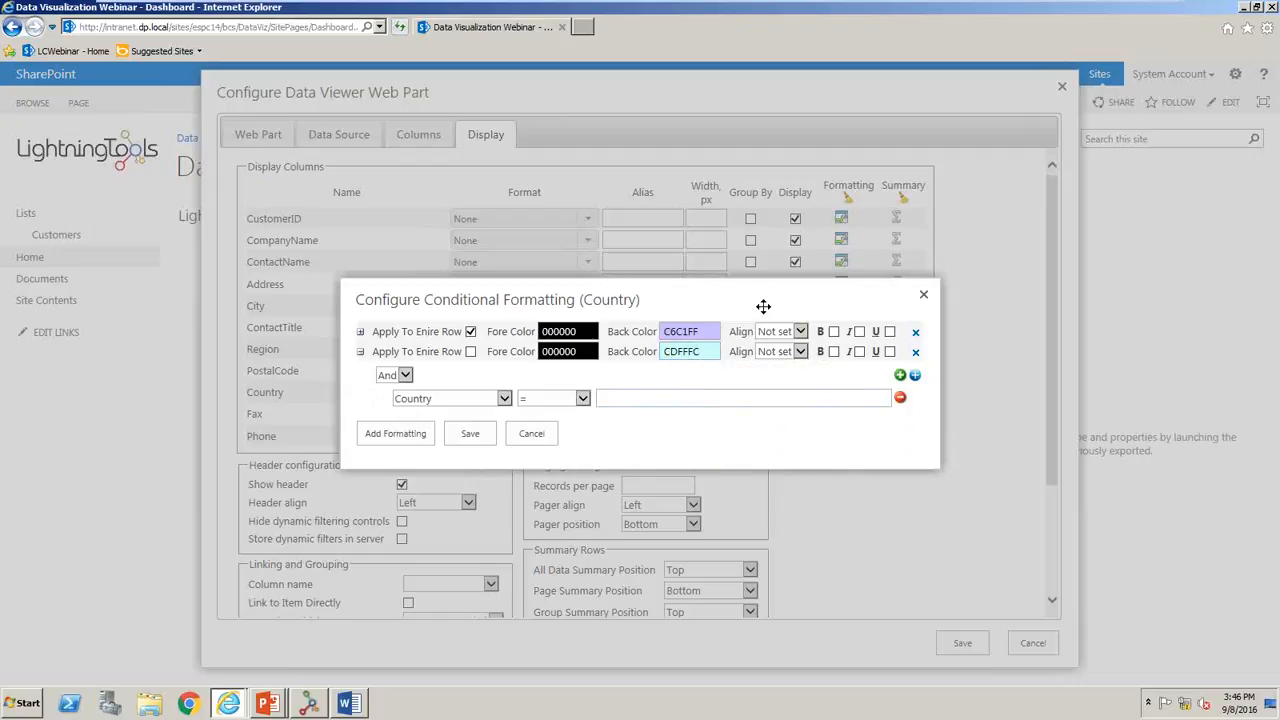
click(660, 400)
text(France)
click(480, 435)
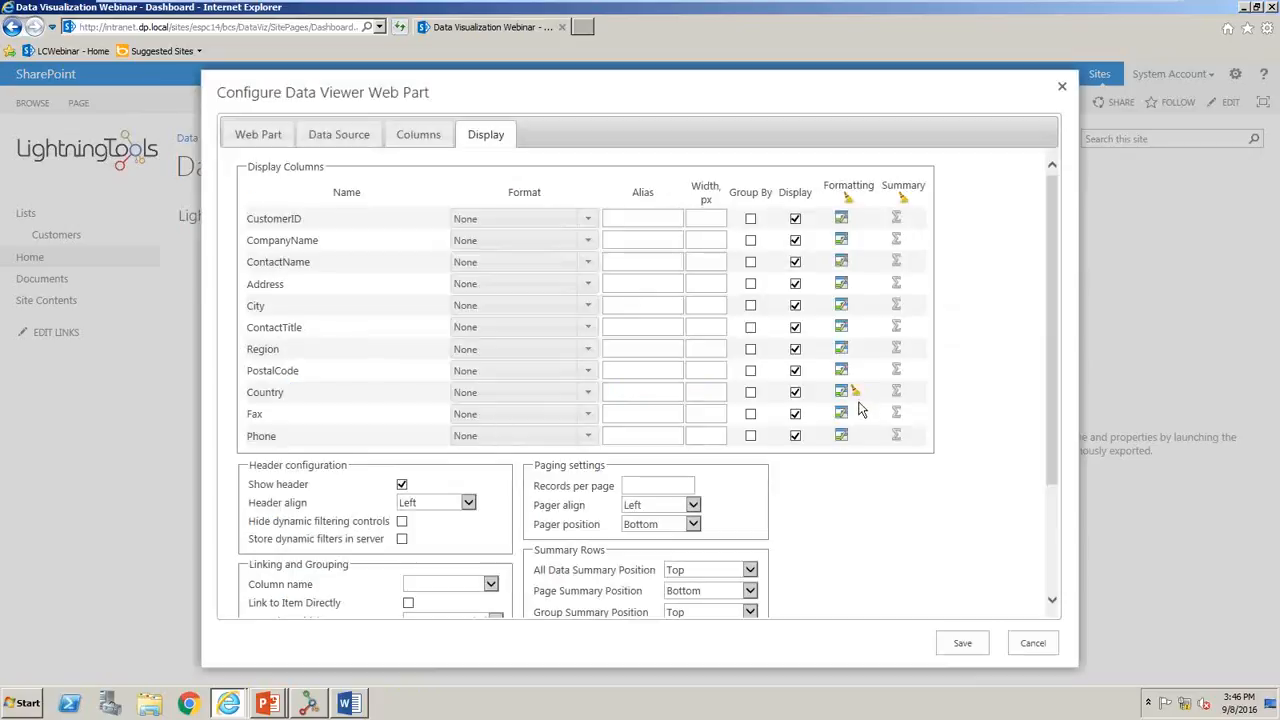
- Set the paging to 50 records per page and use CompanyName as the linking column
scroll(1052, 440, down, 3)
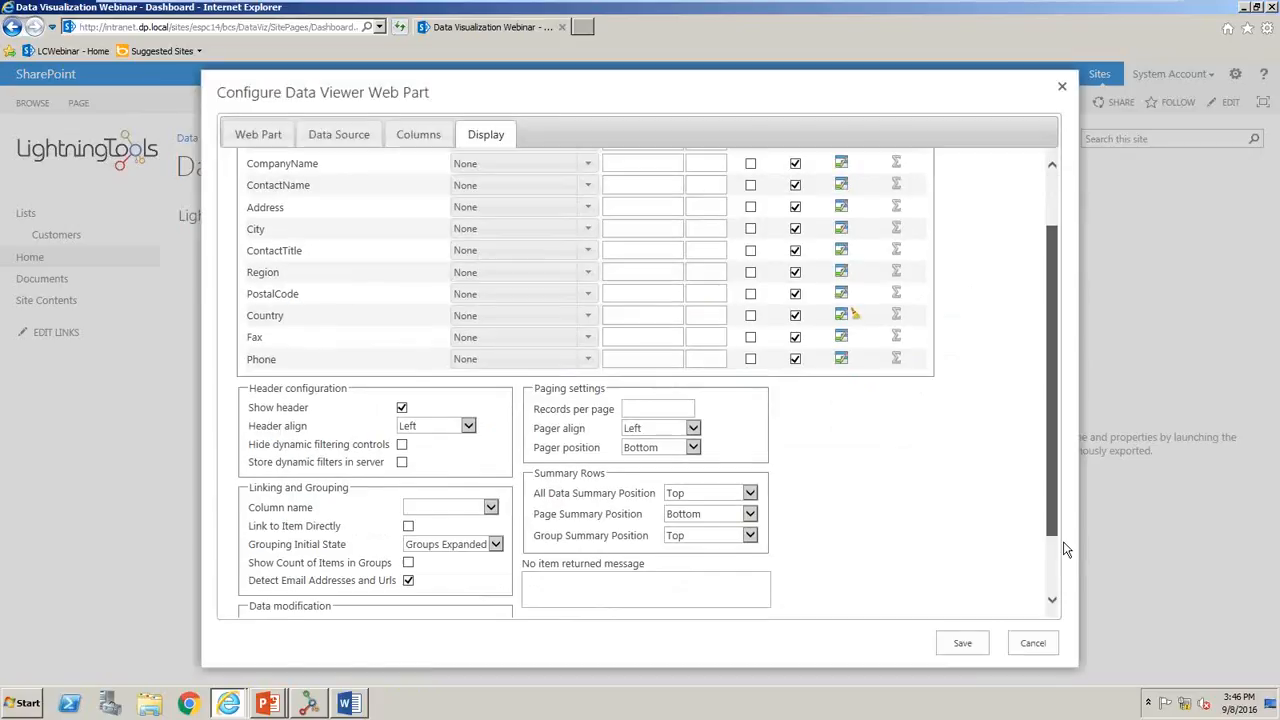
click(660, 326)
text(50)
click(450, 426)
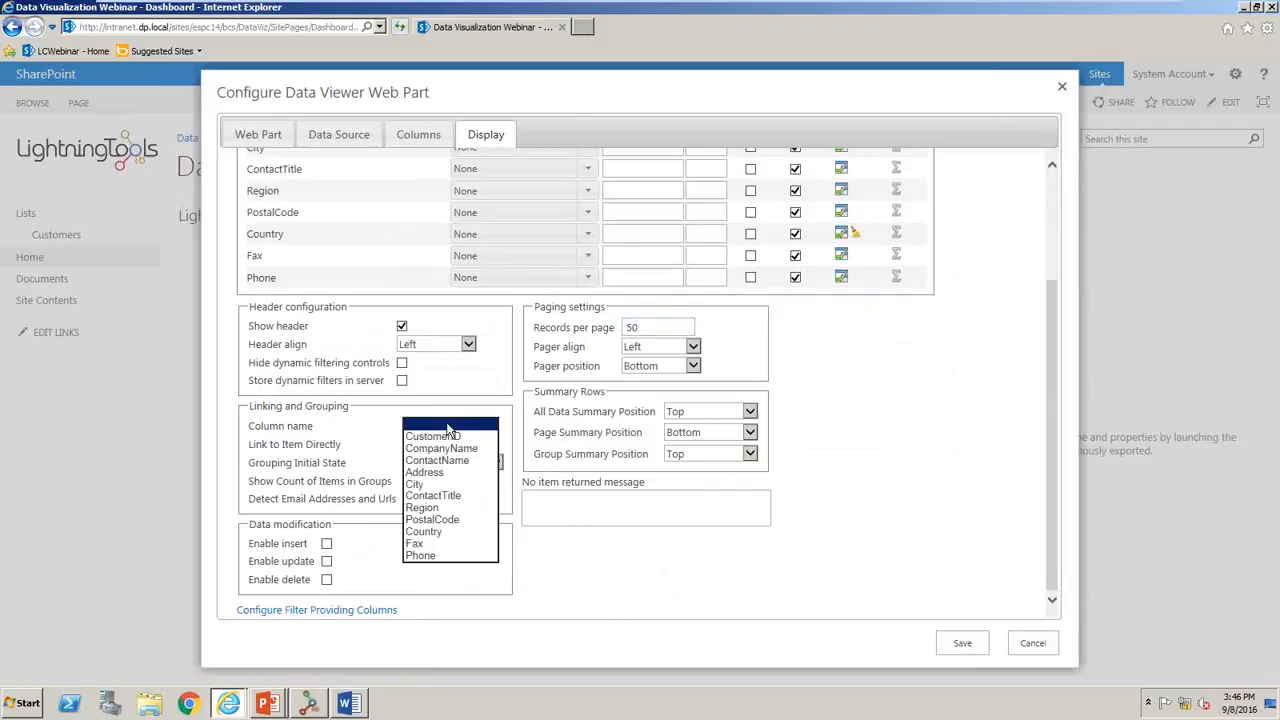
click(437, 455)
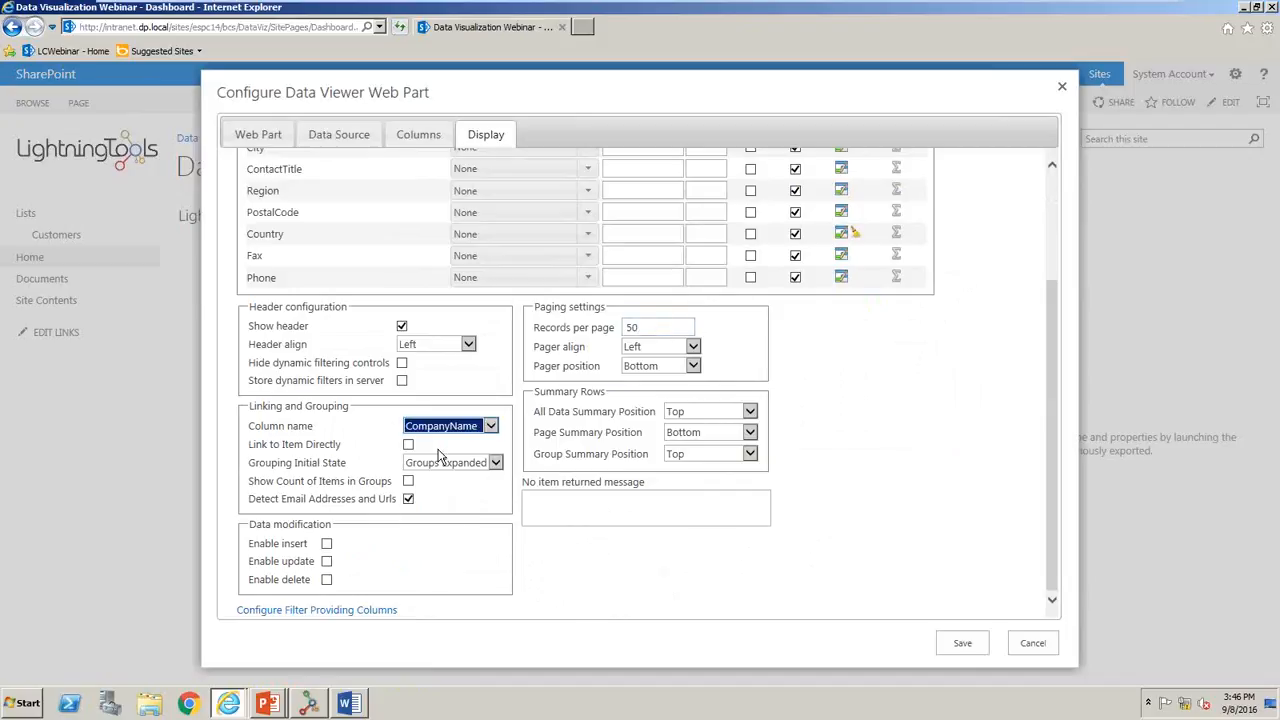
- Enable insert, update and delete for the Data Viewer's data and save the web part configuration
click(326, 544)
click(327, 562)
click(327, 580)
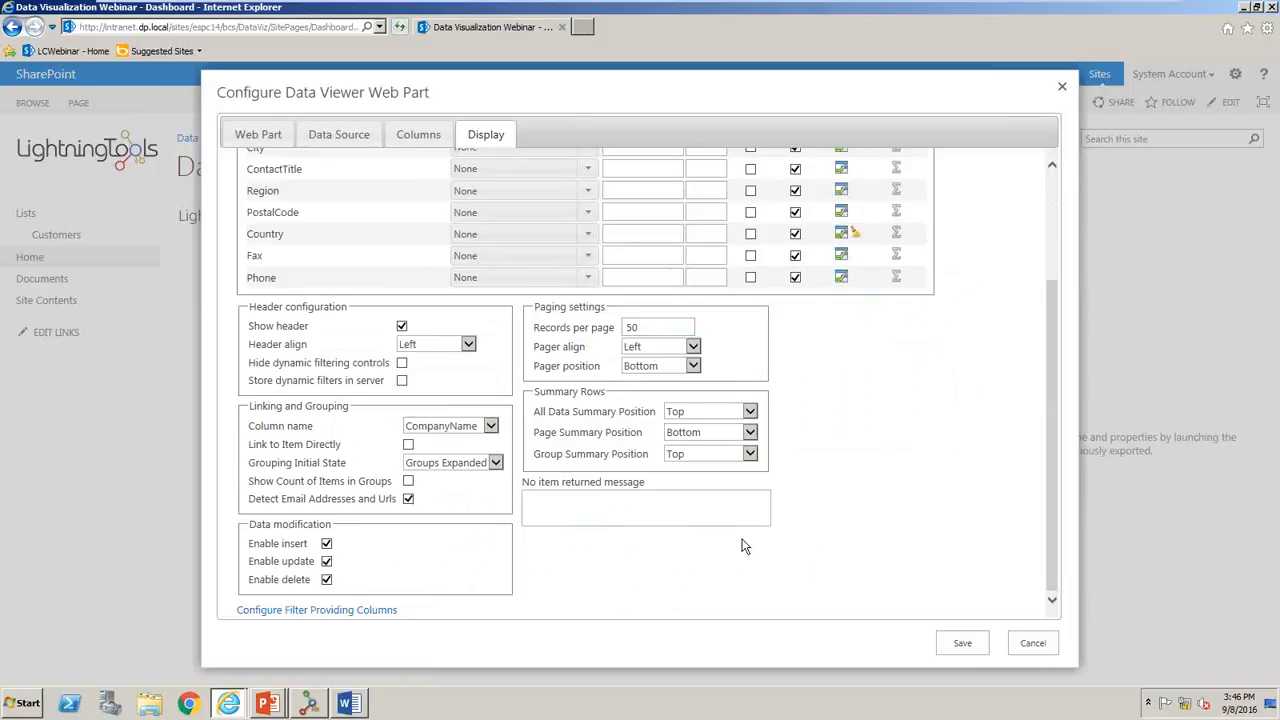
click(966, 647)
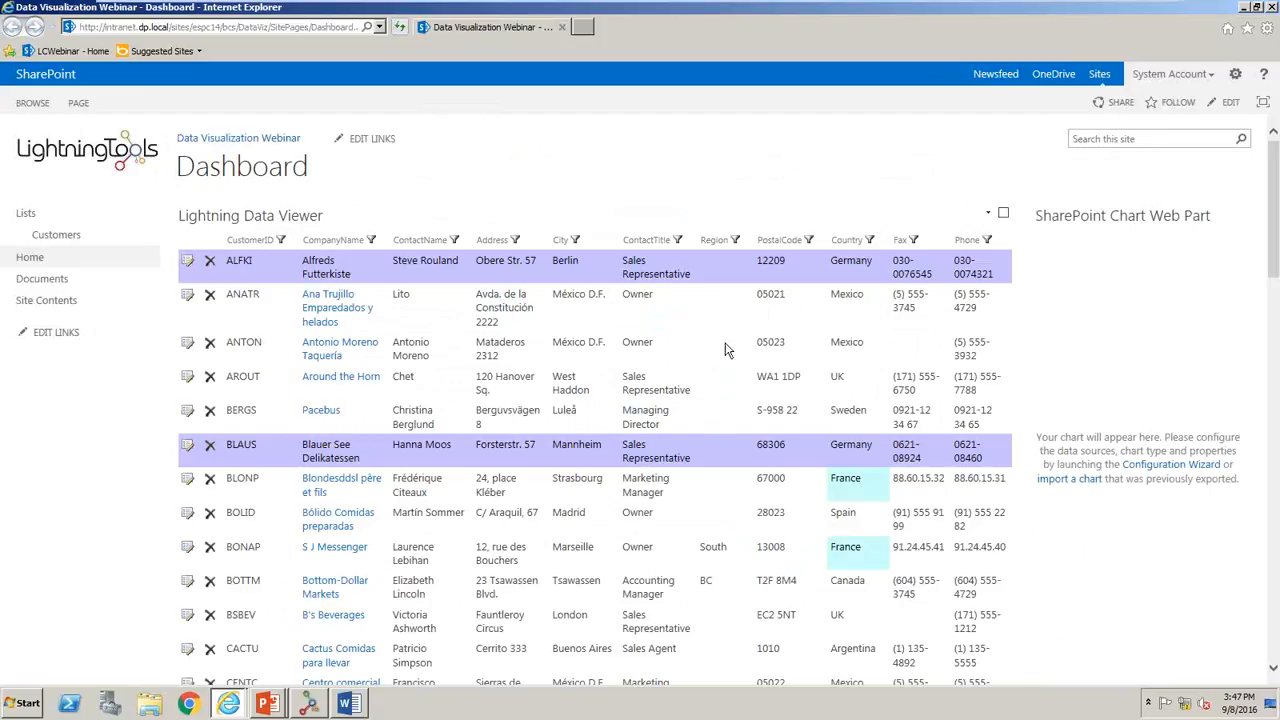
- Try to filter the Data Viewer rows to Country equal to UK
click(870, 241)
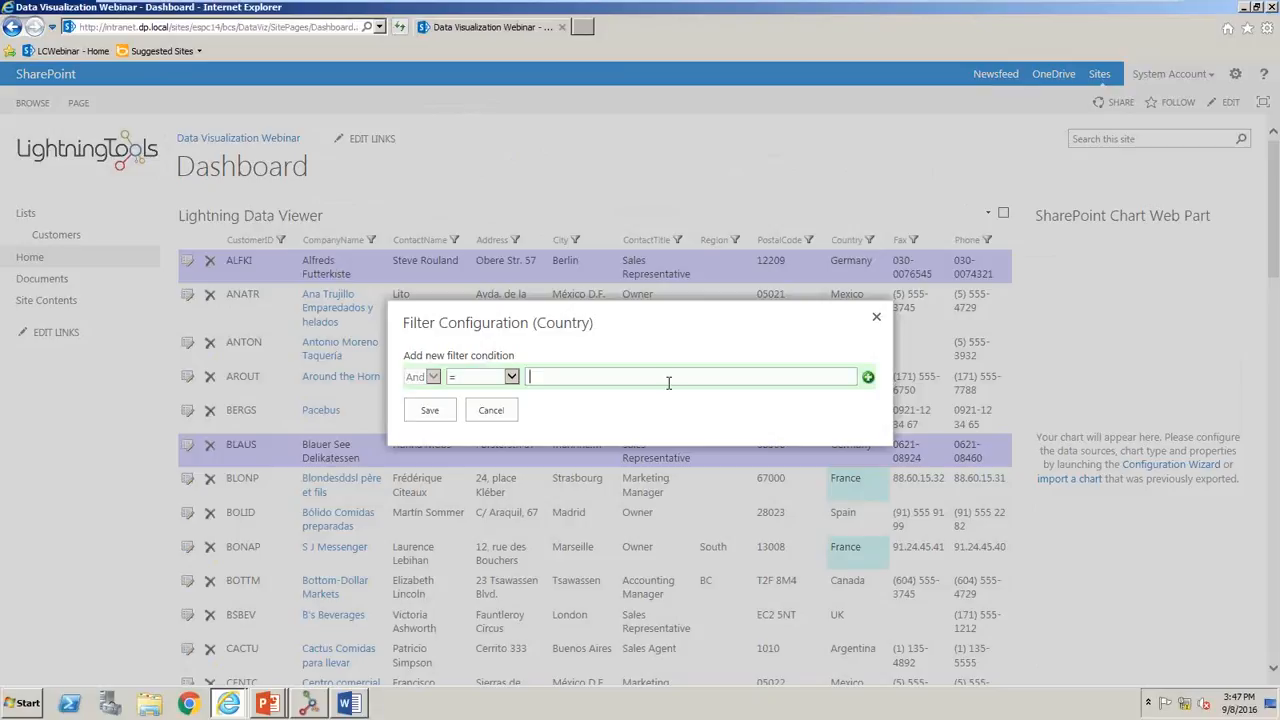
click(669, 380)
text(UK)
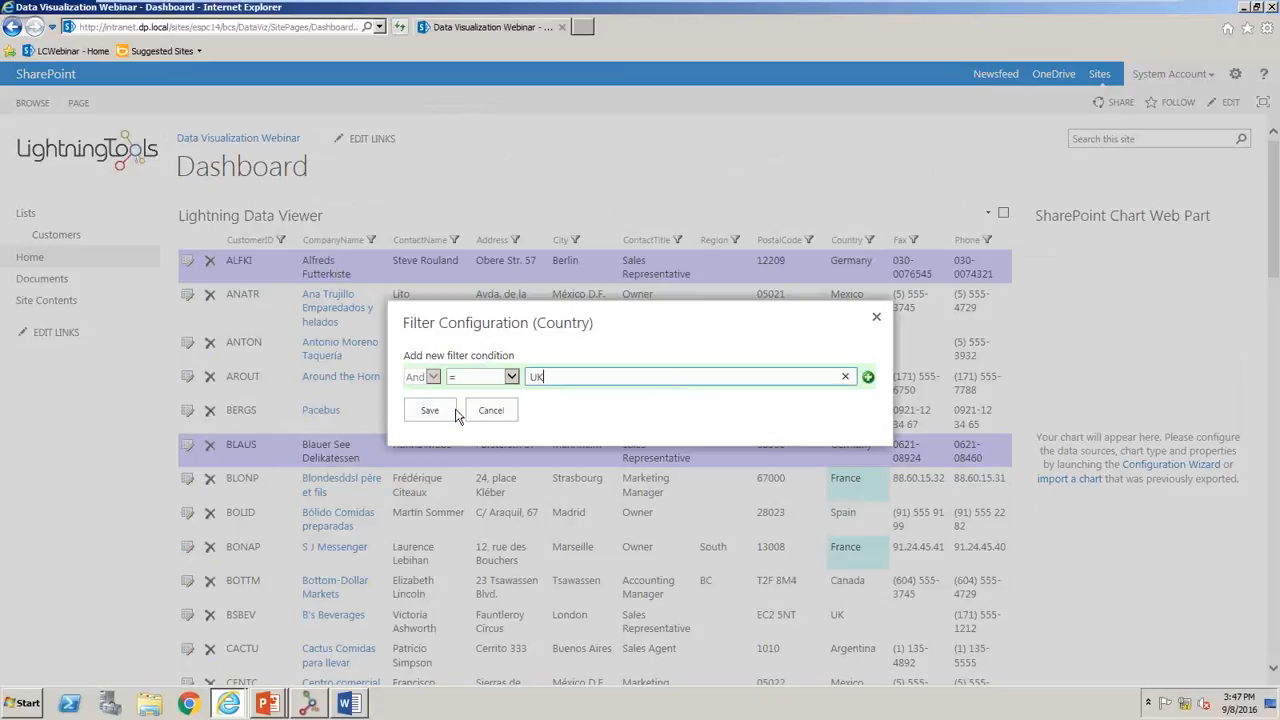
click(430, 410)
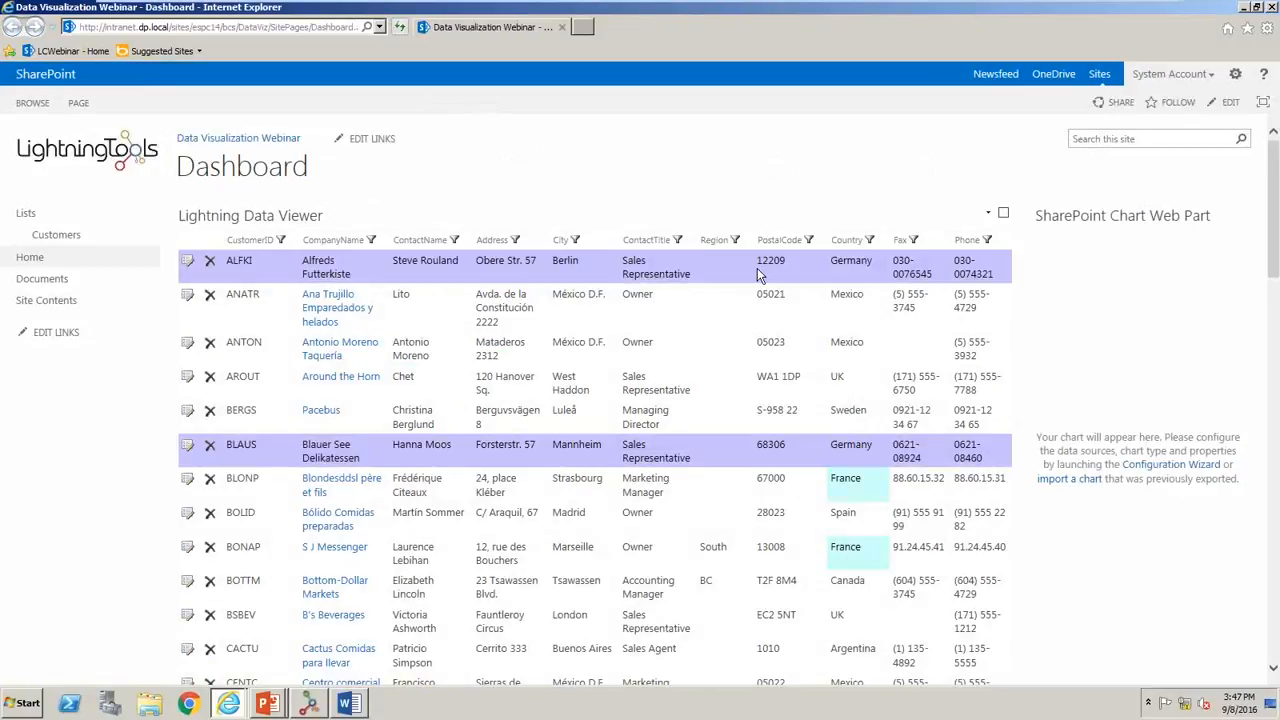
- Add the condition Country equal to UK as a dynamic filter on the Data Viewer, and remove that filter again
click(866, 241)
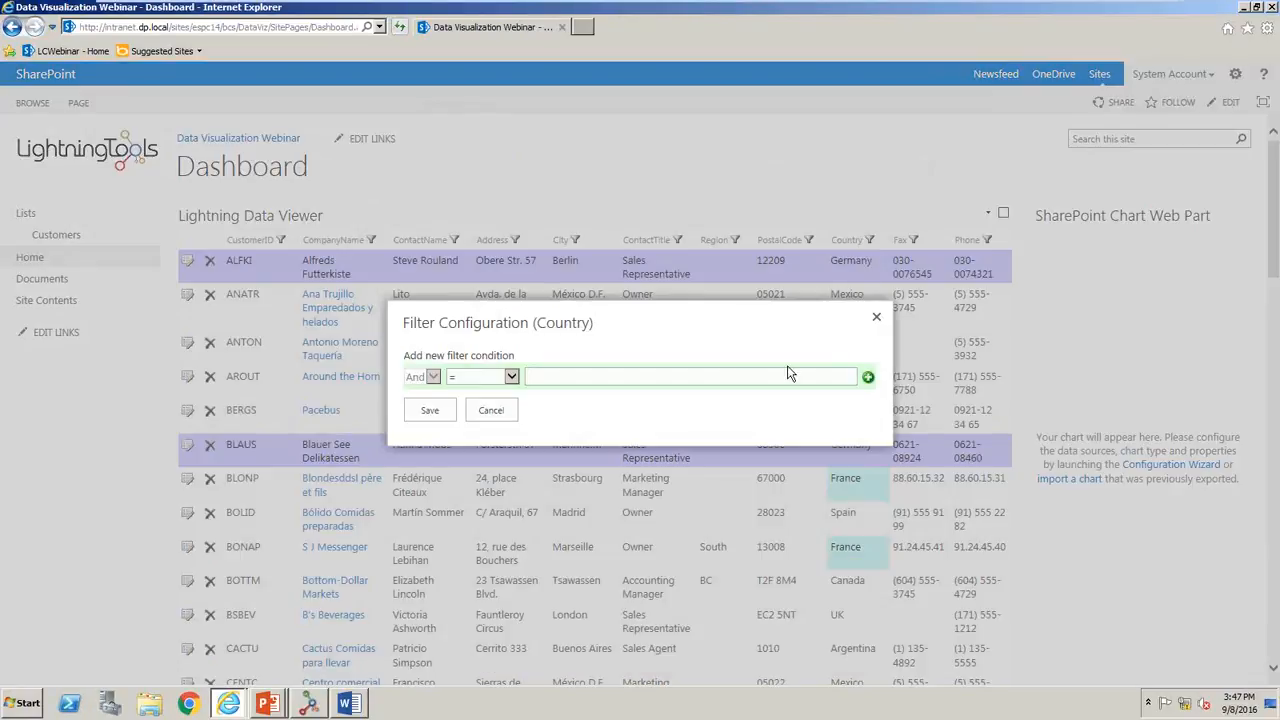
text(UK)
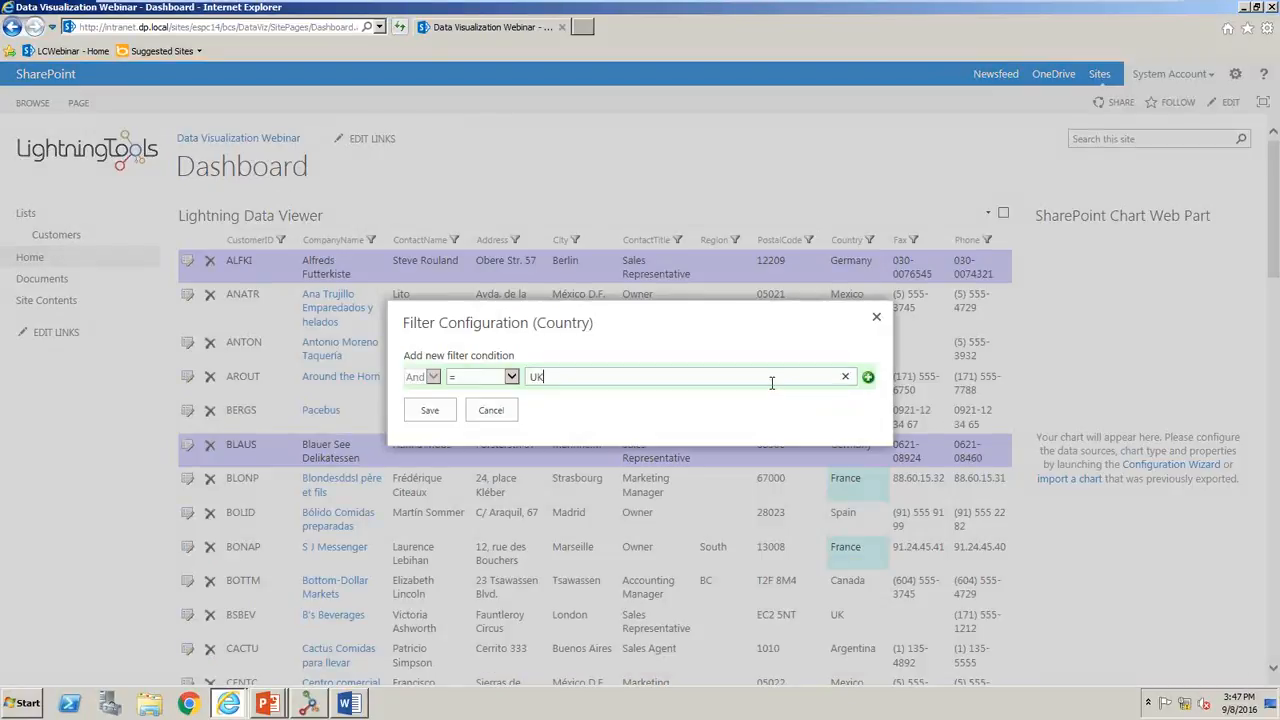
click(868, 377)
click(432, 433)
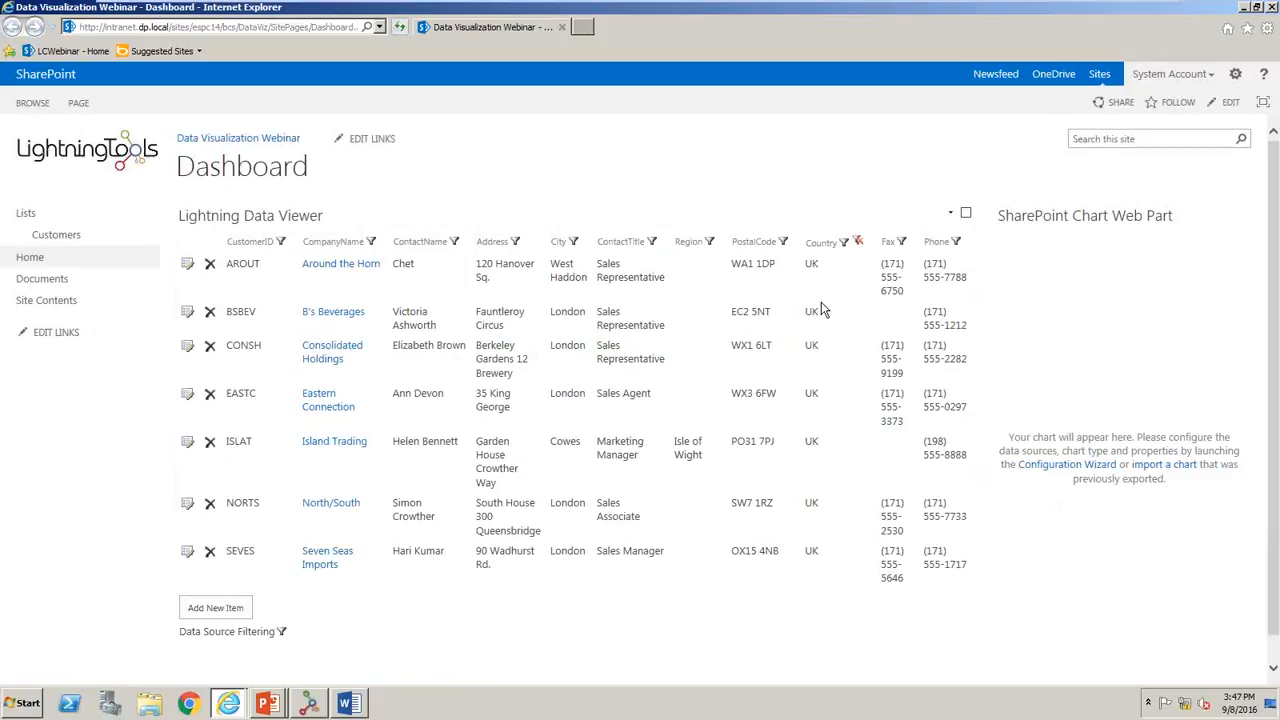
click(857, 243)
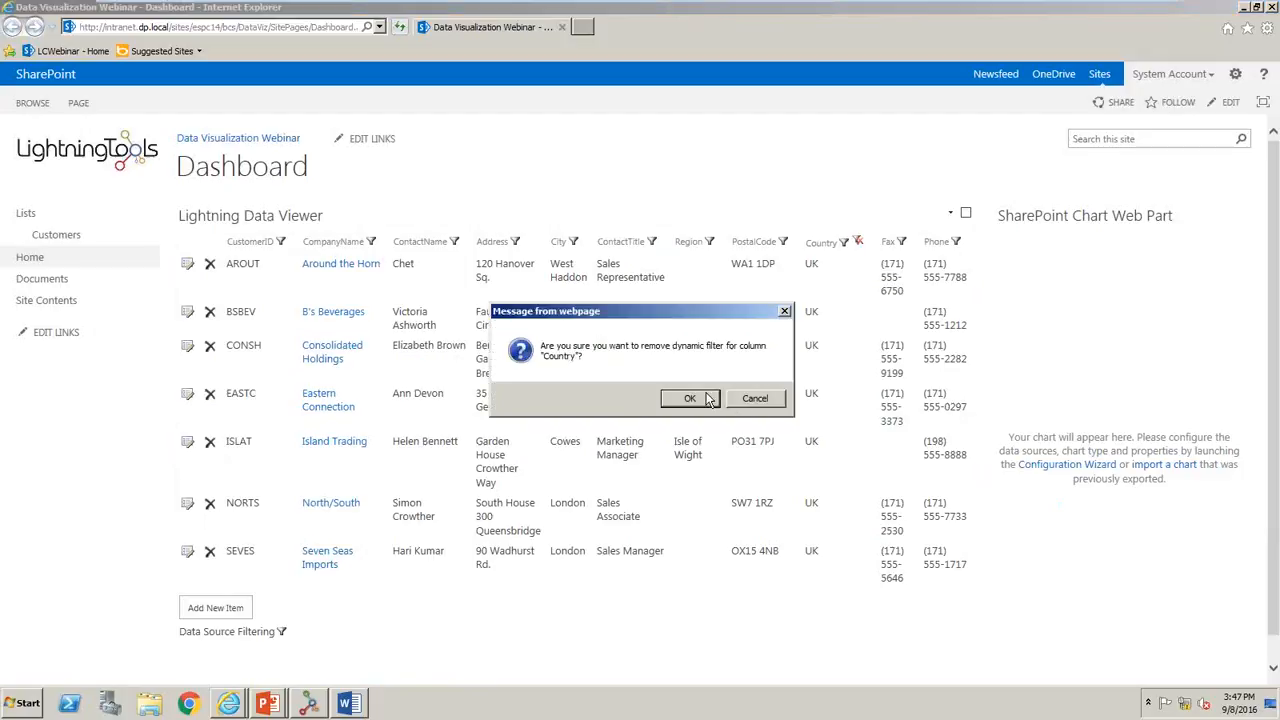
click(690, 398)
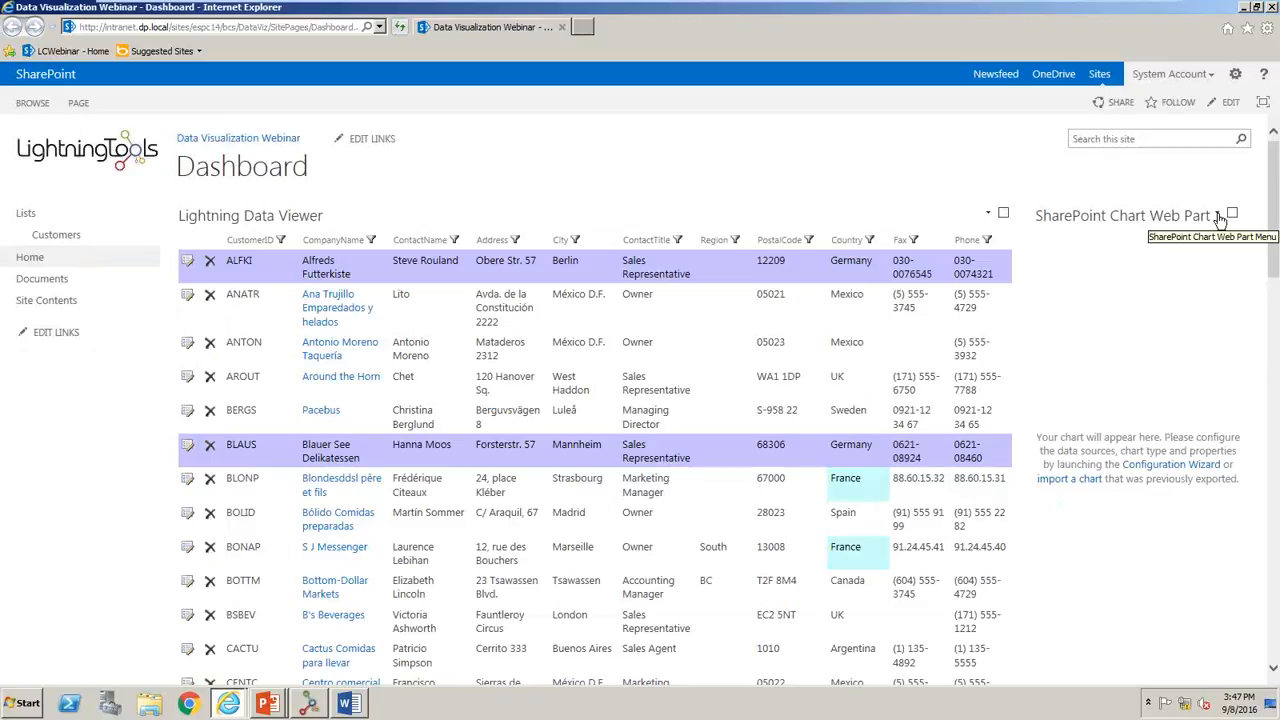
- Open the SharePoint Chart Web Part for editing and connect it to the Business Data Connectivity data provider
click(1217, 218)
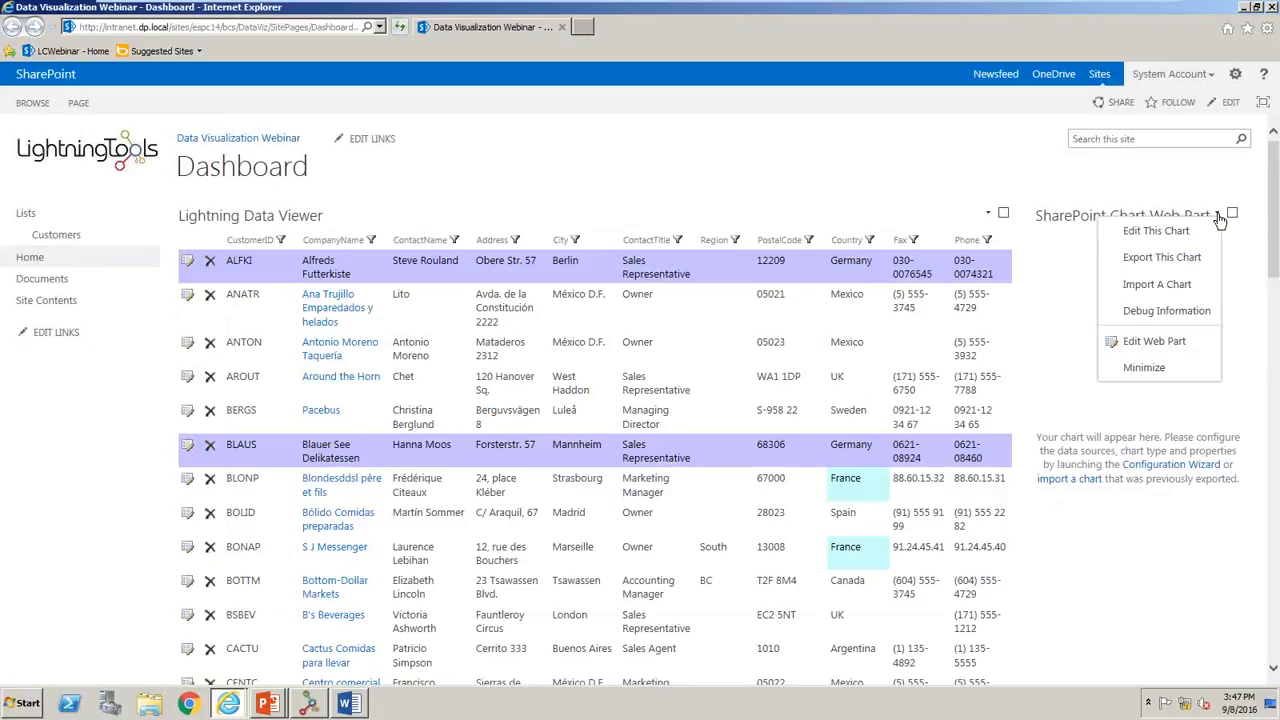
click(1150, 231)
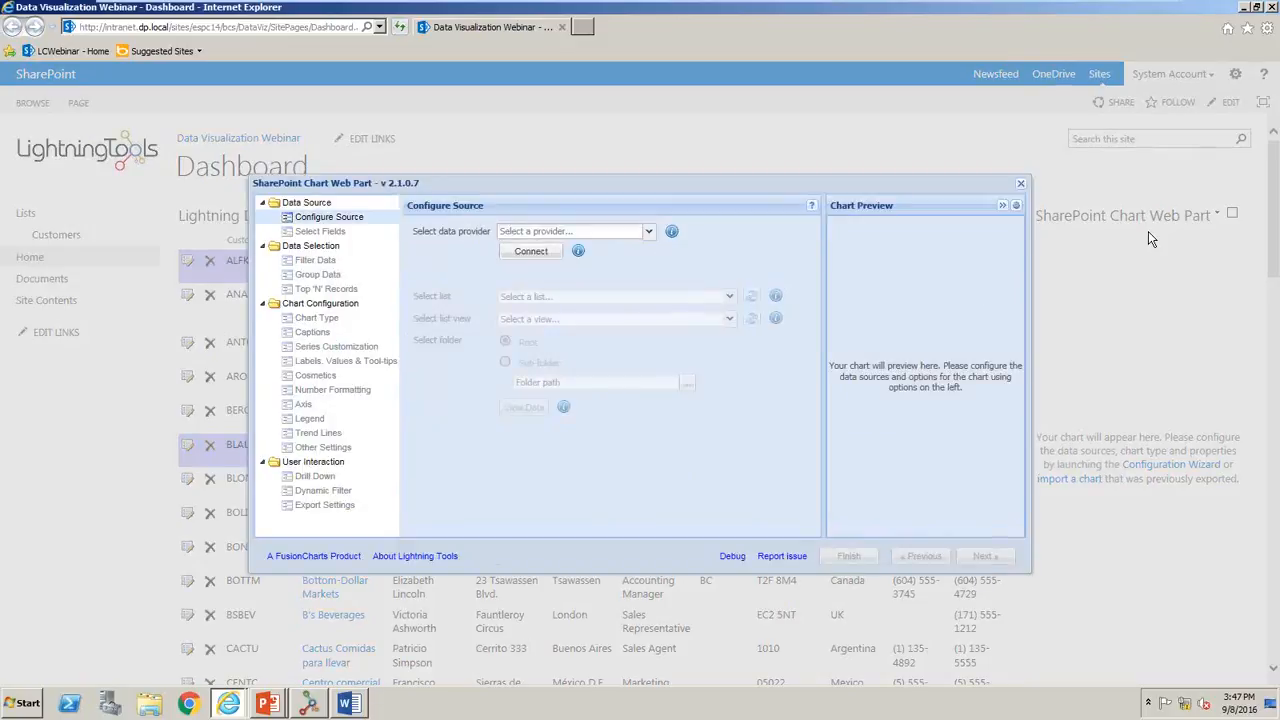
click(648, 233)
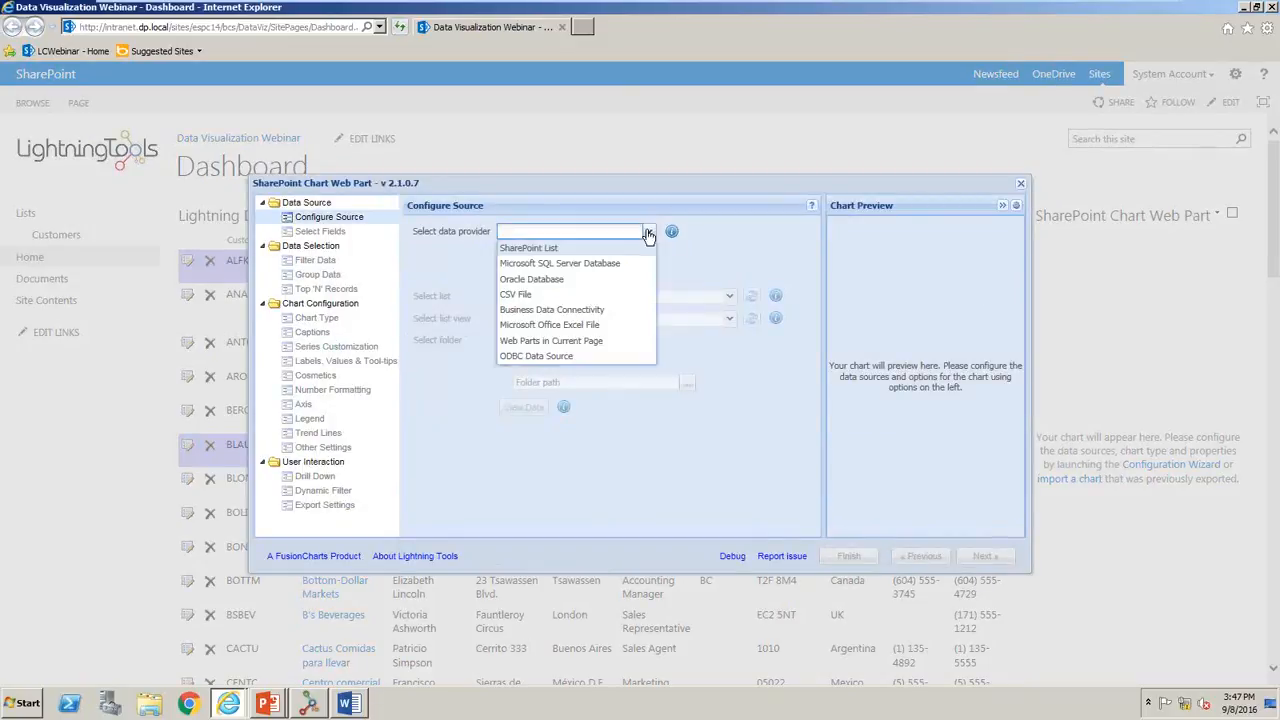
click(571, 309)
click(535, 251)
click(650, 399)
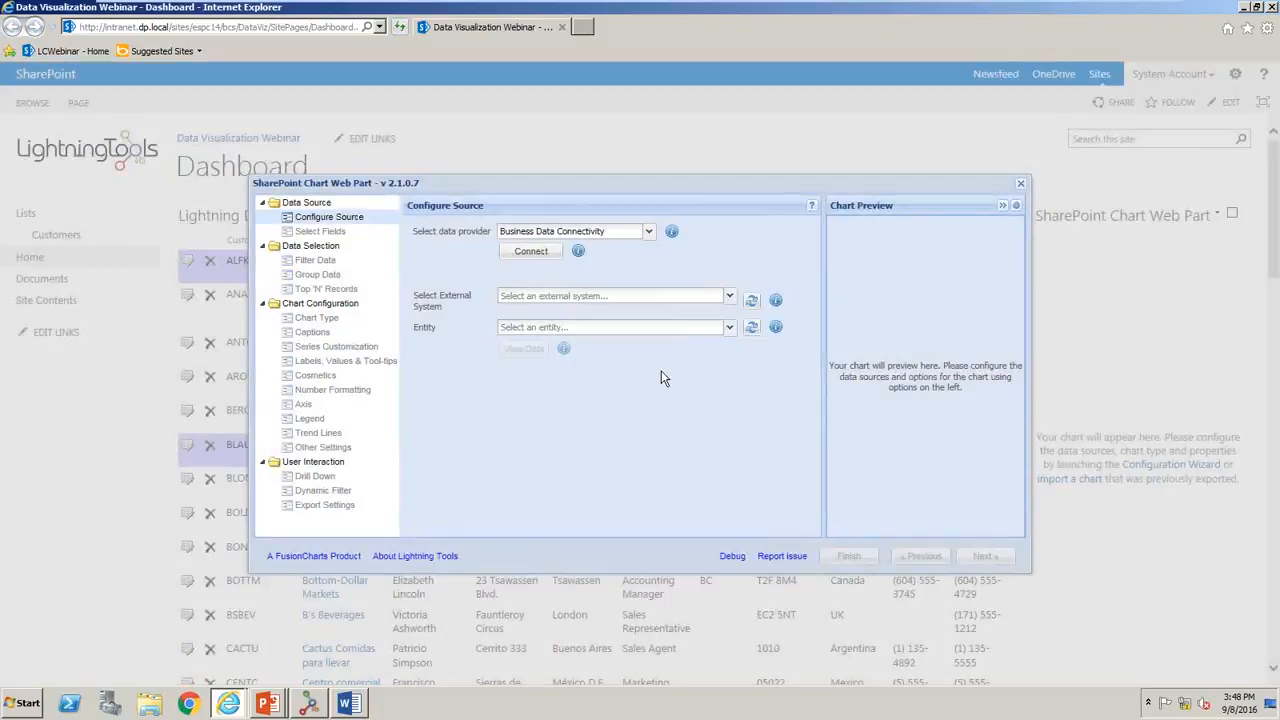
- Use the Orders entity of the DataVizWebinar_LSN external system as the chart's source, and look through its data
click(724, 299)
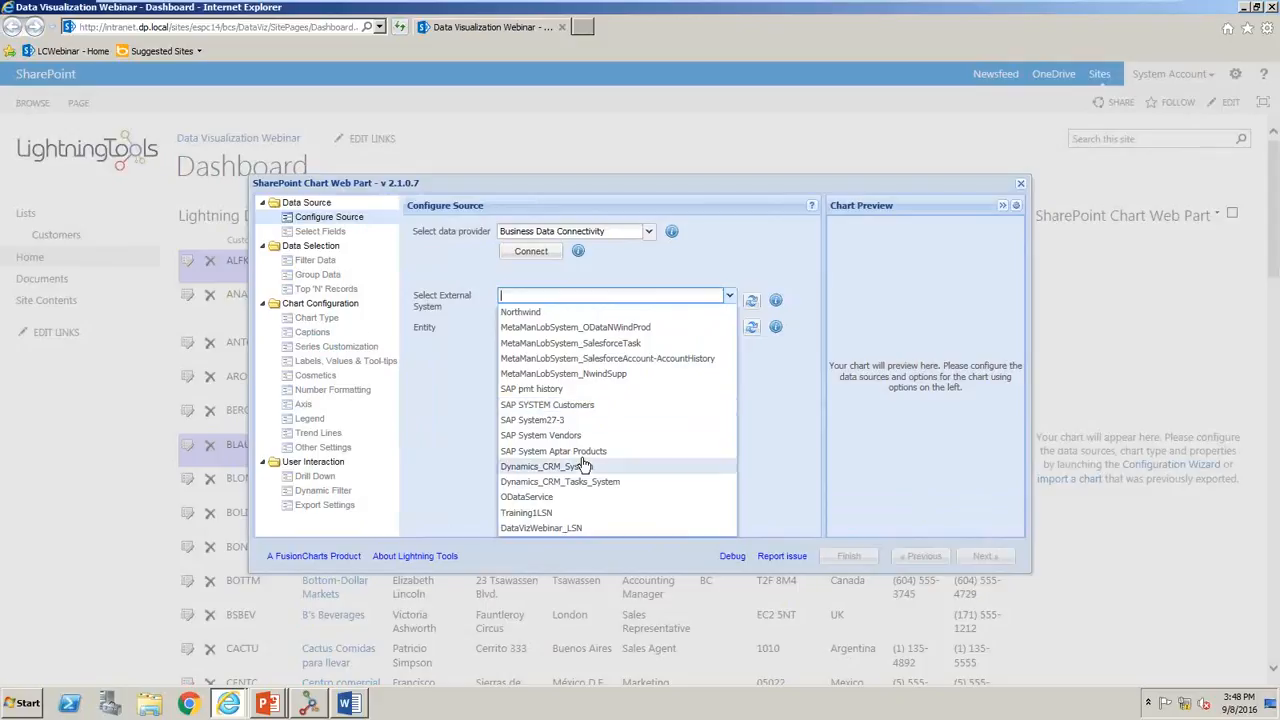
click(560, 522)
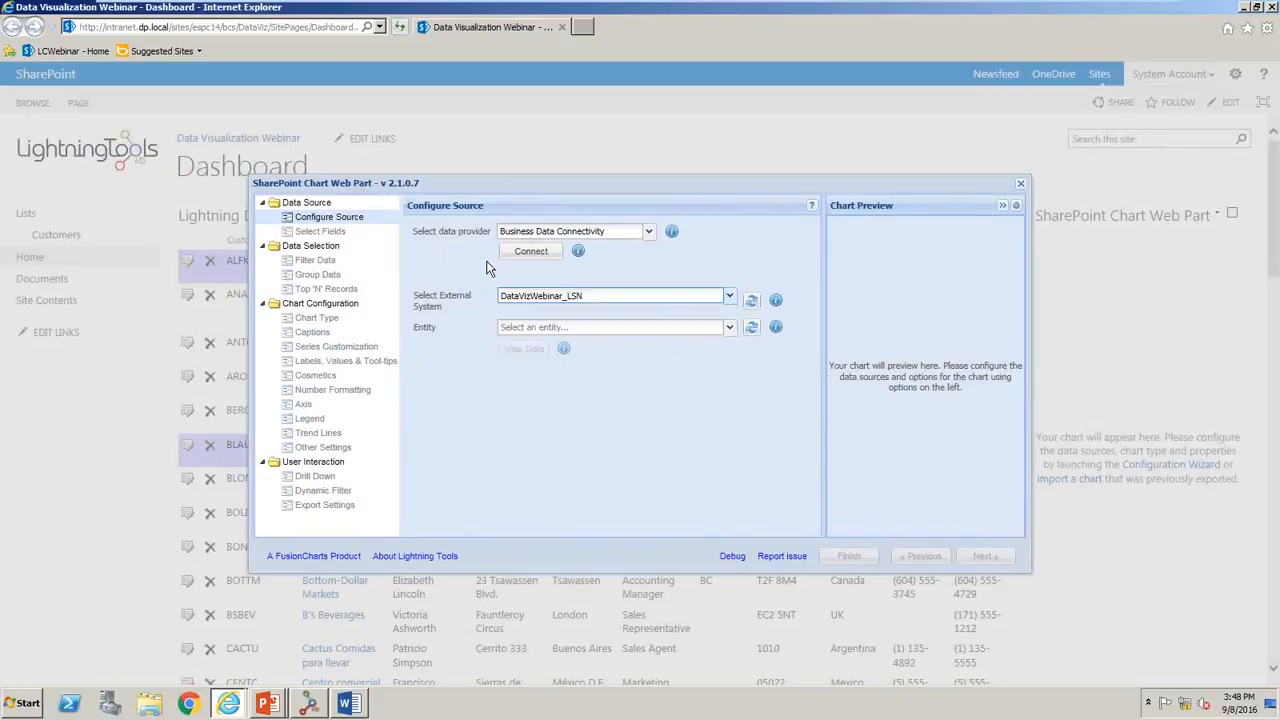
click(622, 332)
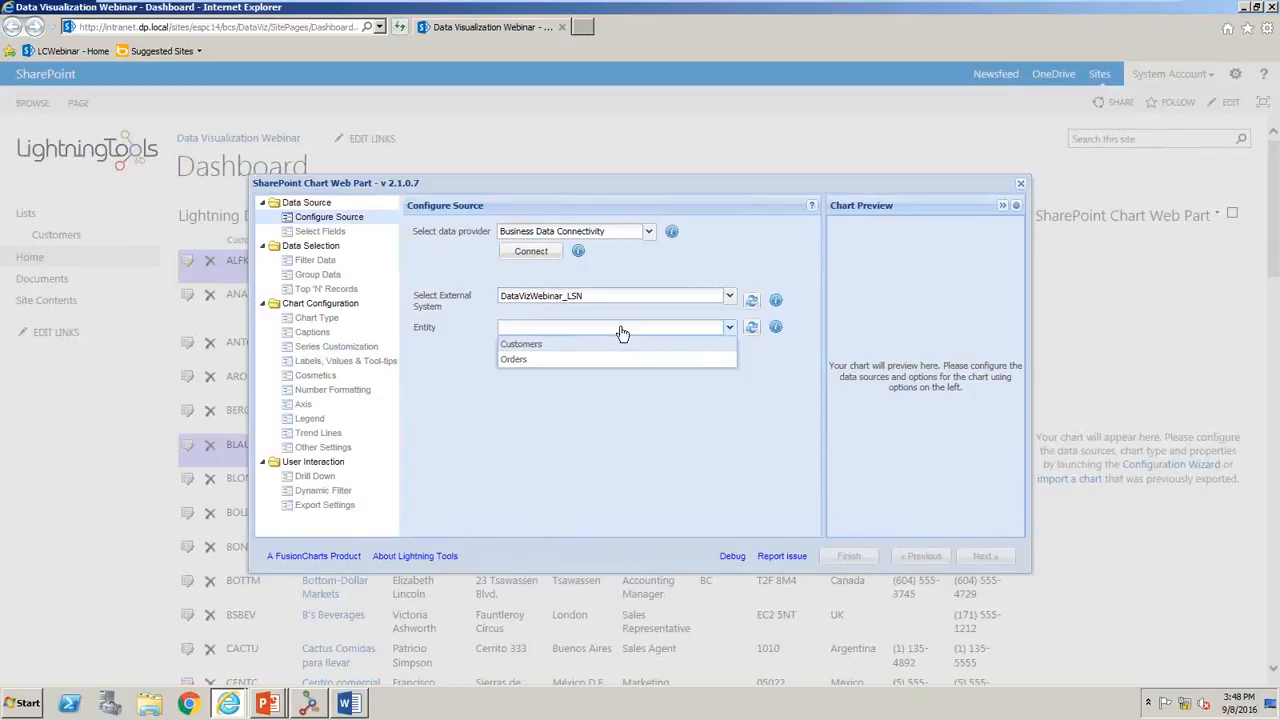
click(564, 343)
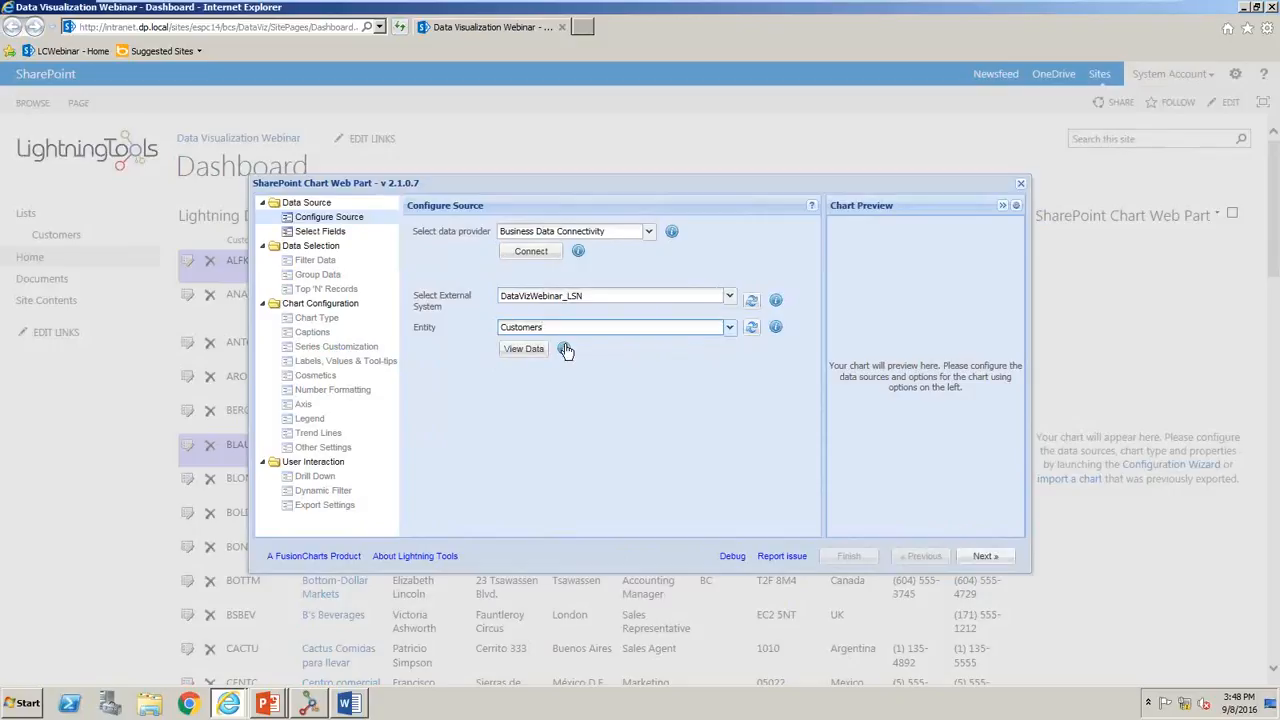
click(638, 330)
click(562, 360)
click(529, 349)
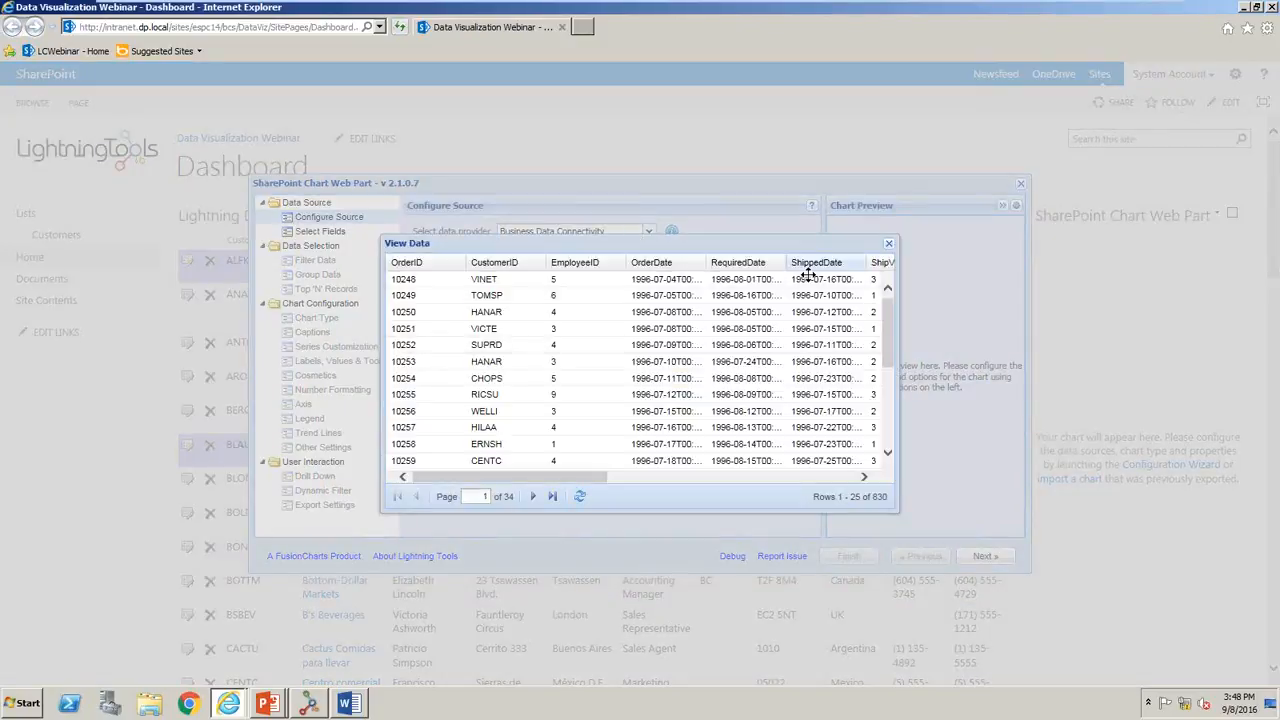
click(889, 243)
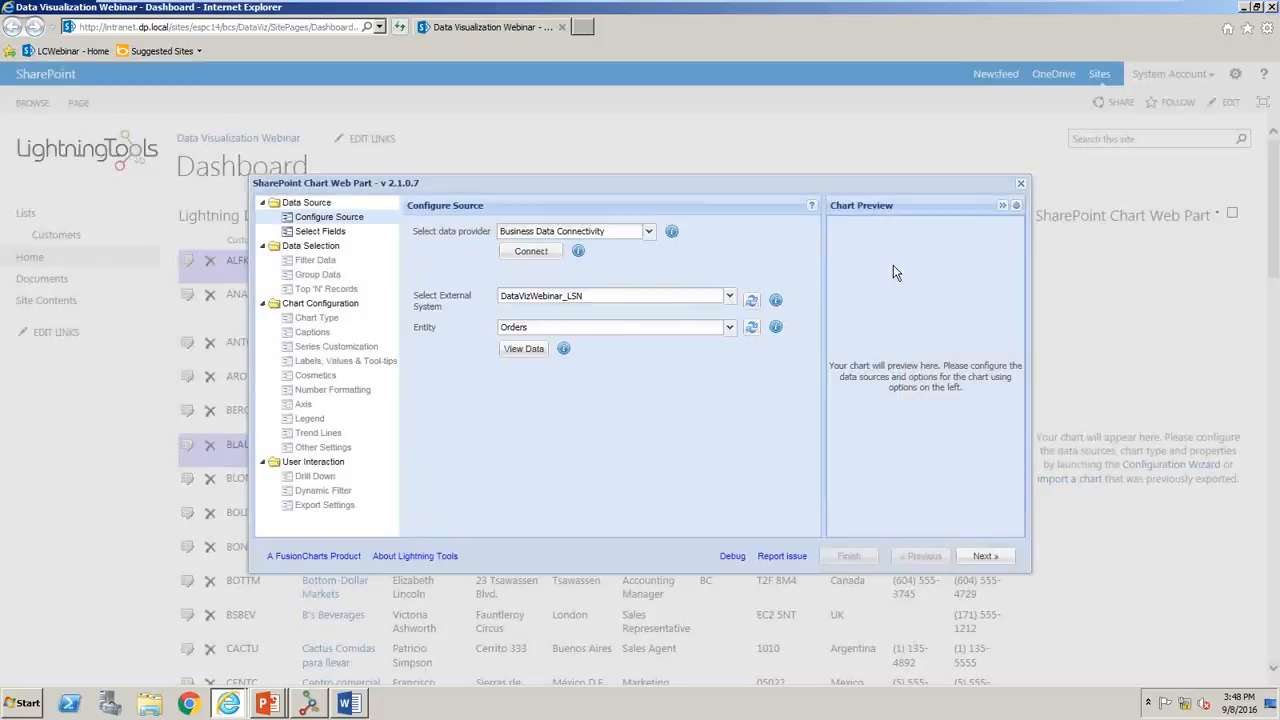
- Select the OrderID and OrderDate fields for the chart and apply the selection
click(982, 558)
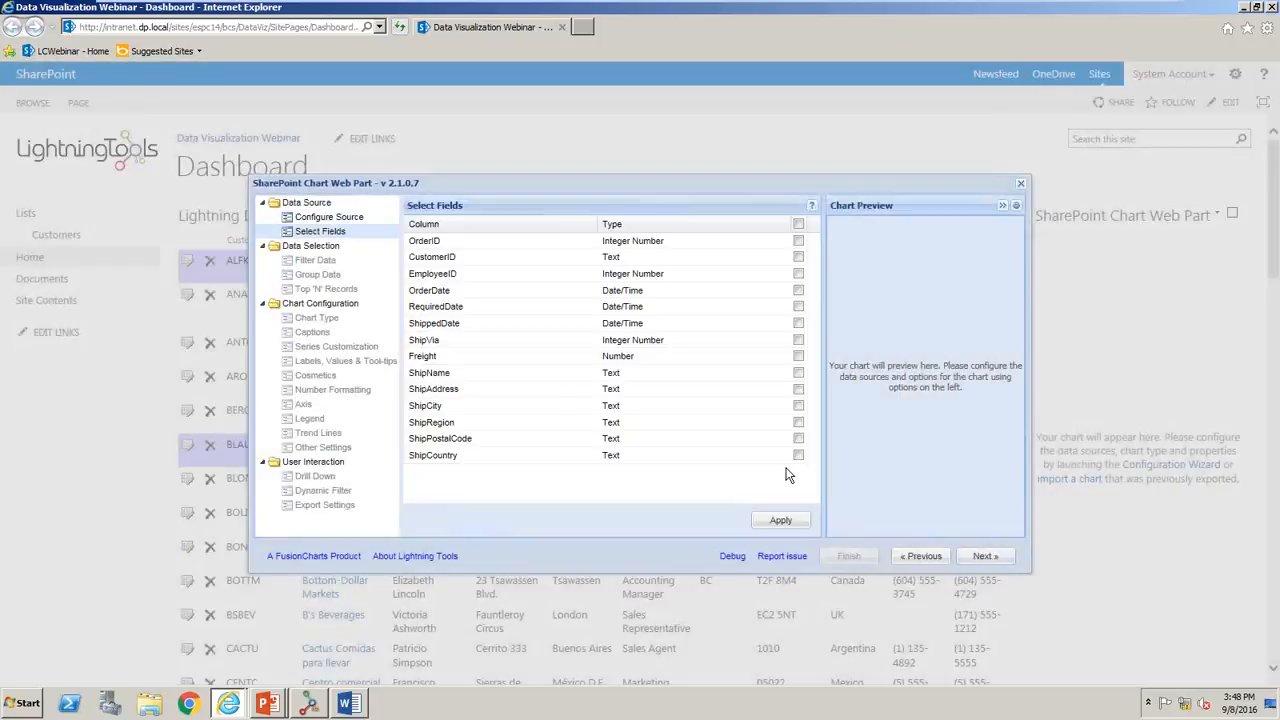
click(798, 242)
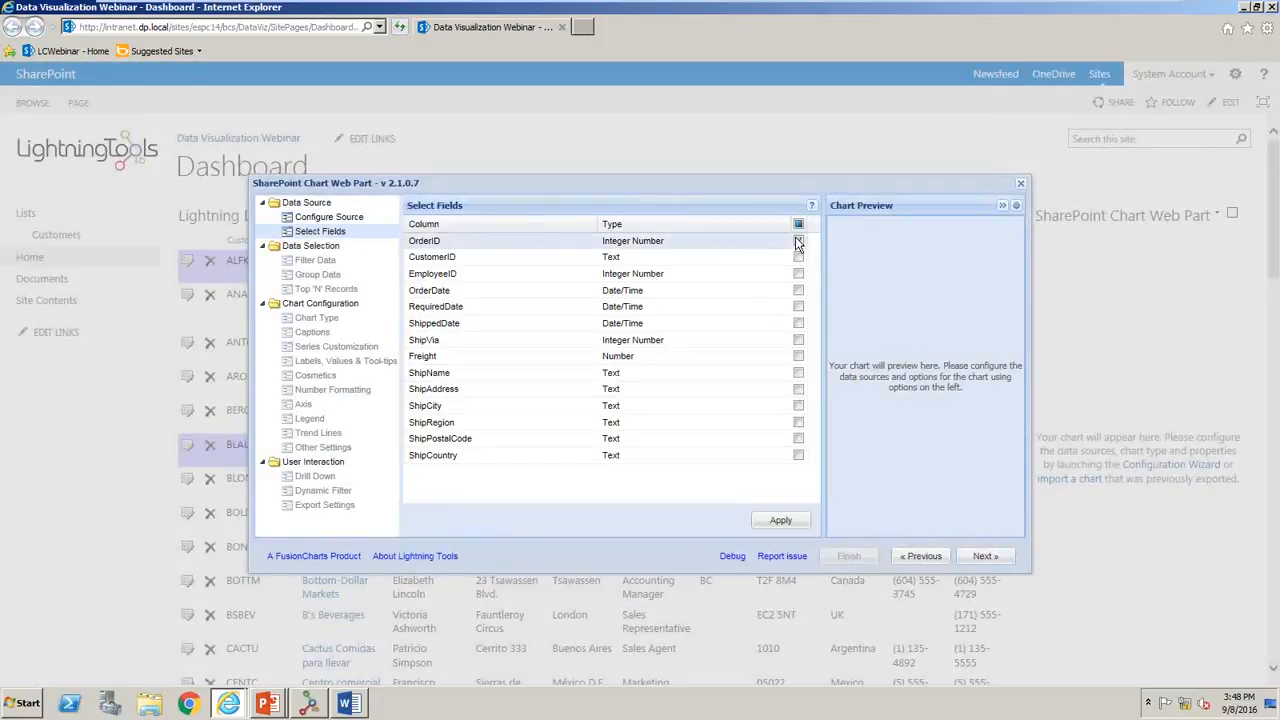
click(797, 291)
click(795, 522)
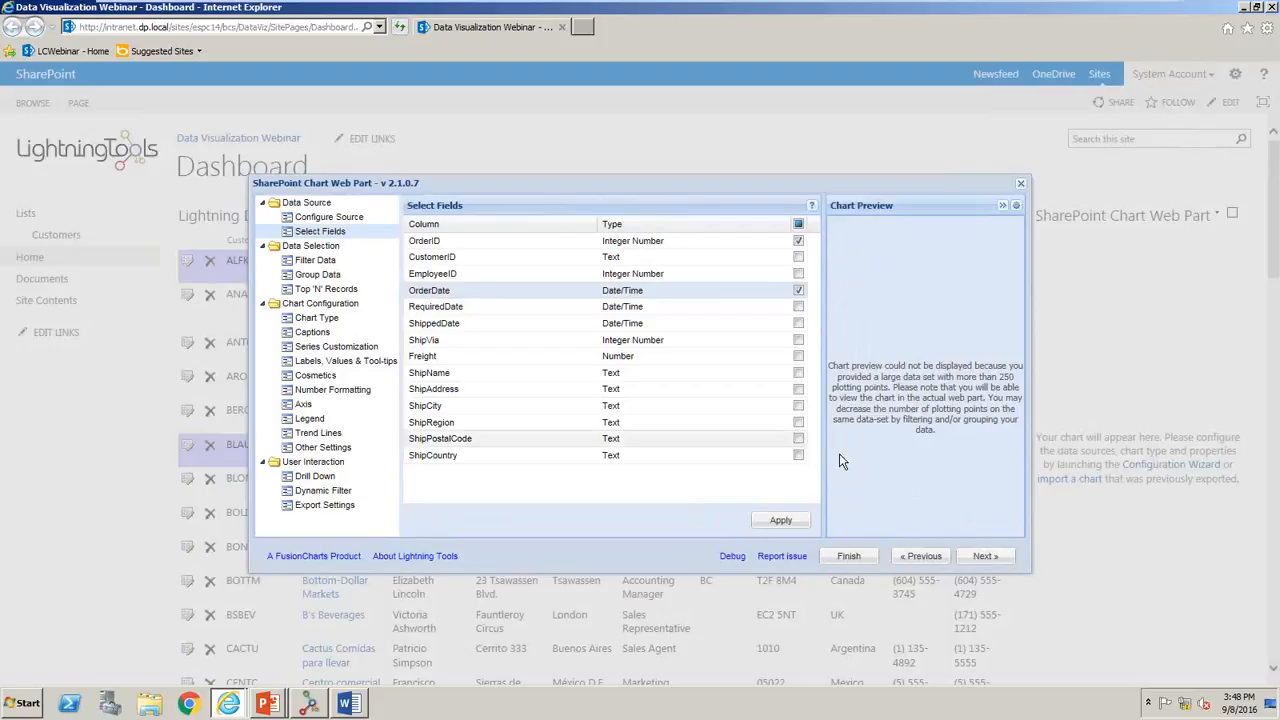
- Leave the data unfiltered and enable grouping on the horizontal axis by OrderDate, with dates grouped by Quarter
click(986, 558)
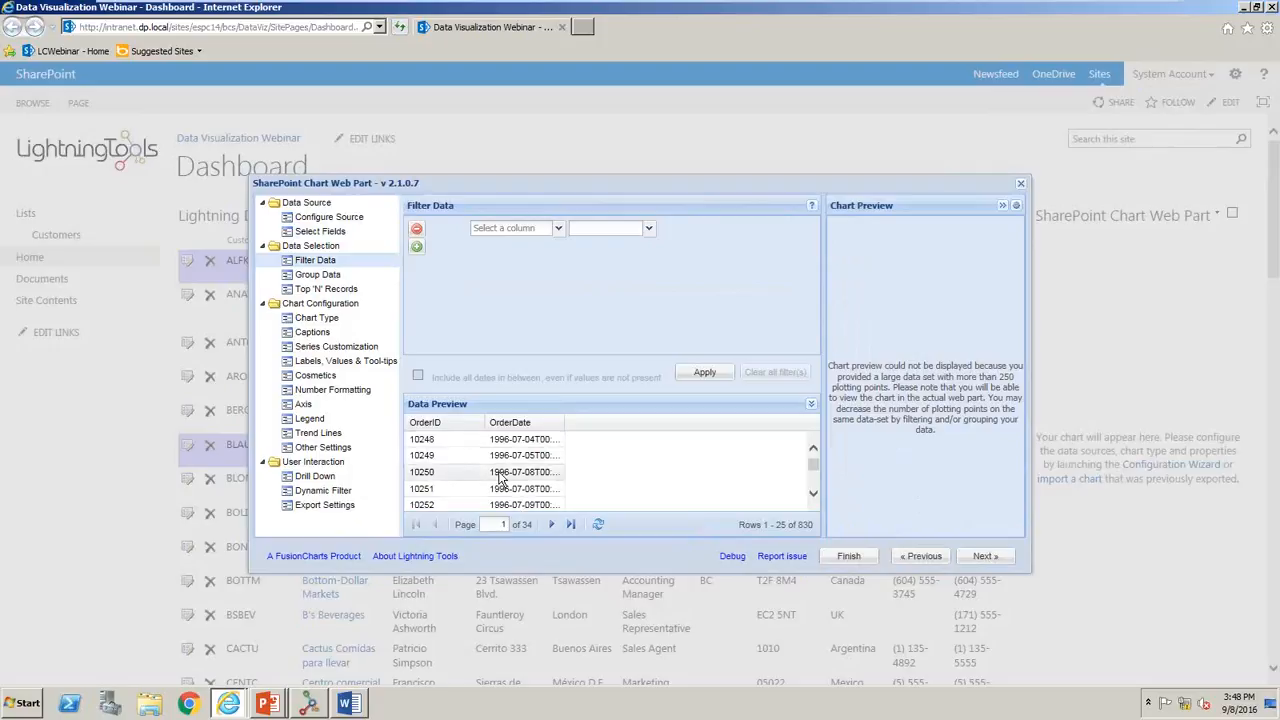
click(982, 557)
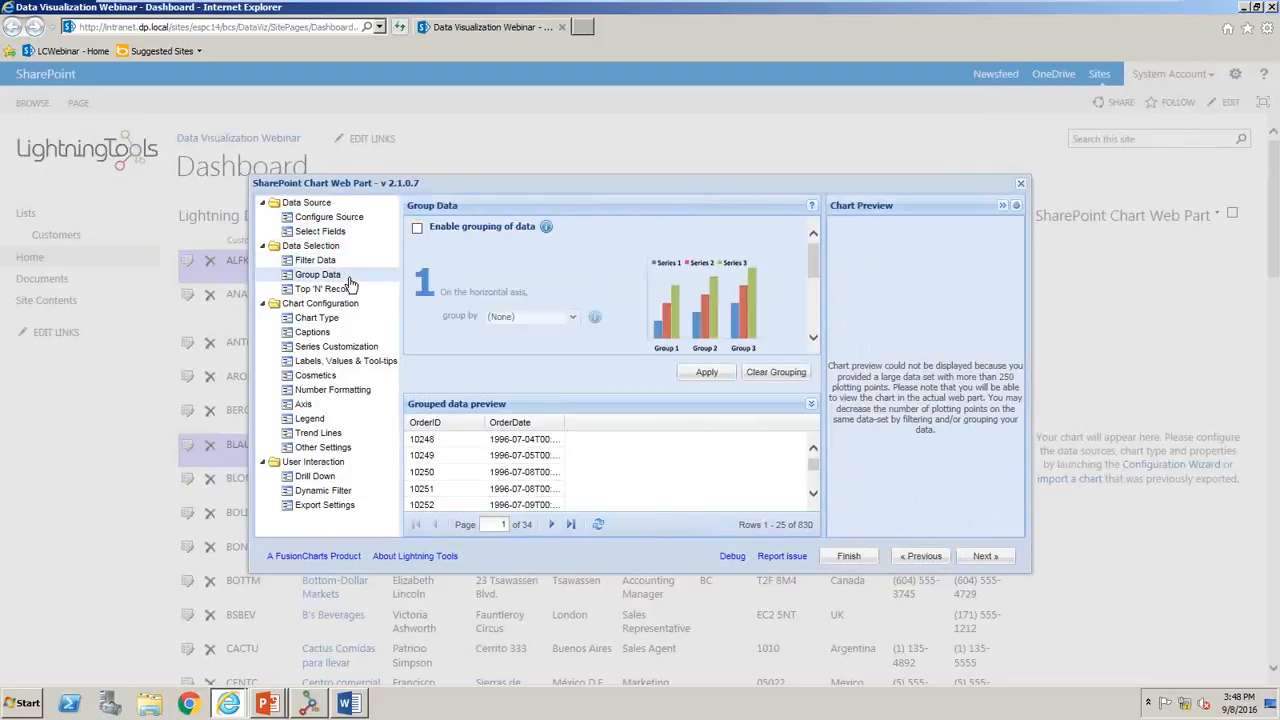
click(418, 230)
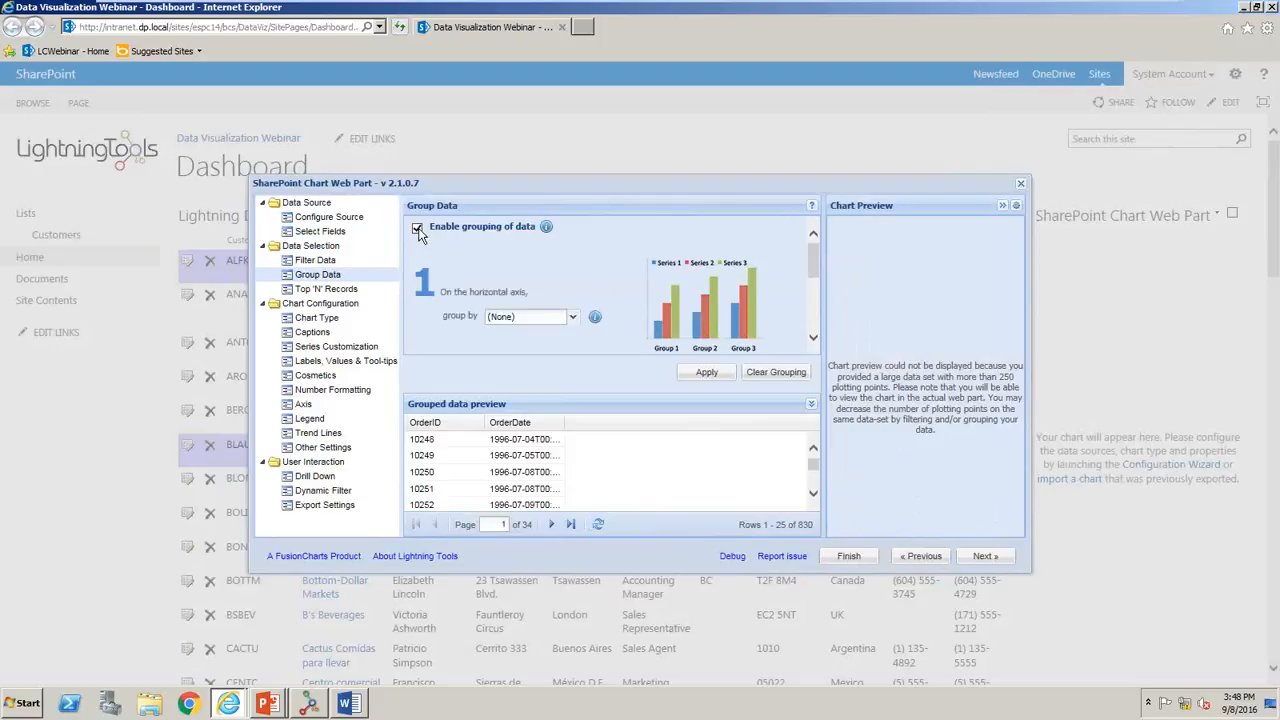
click(573, 317)
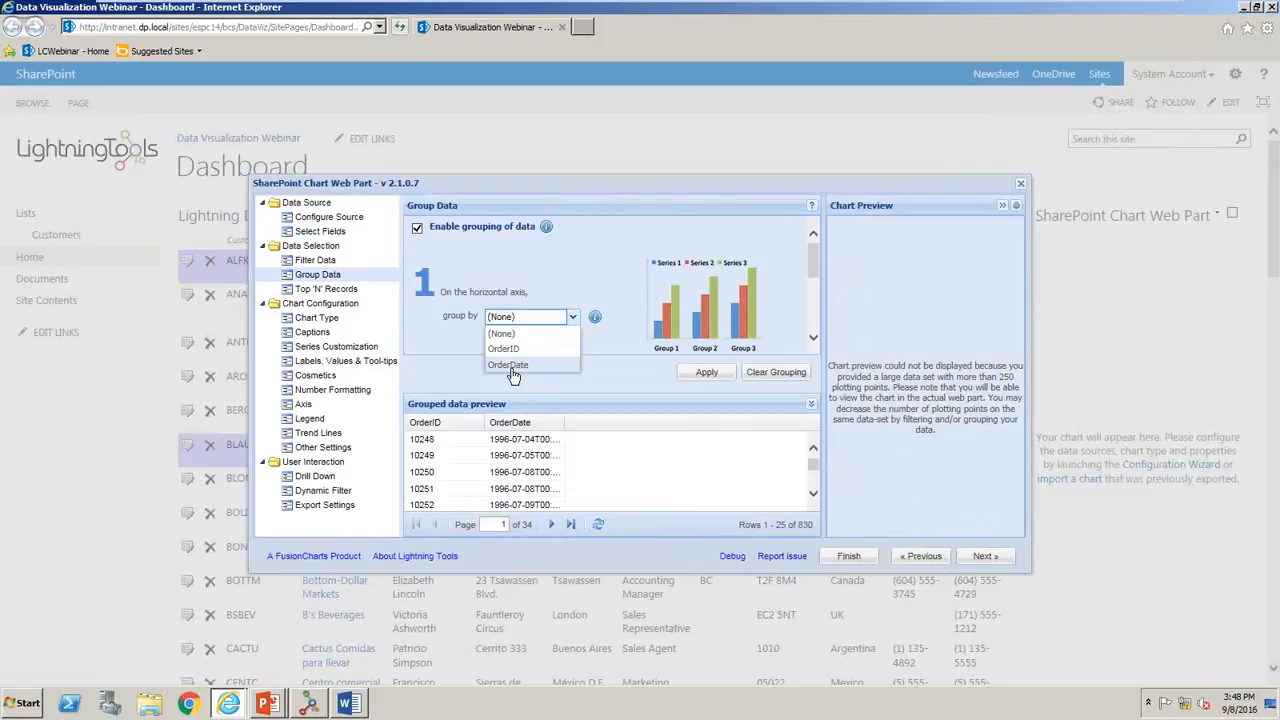
click(550, 366)
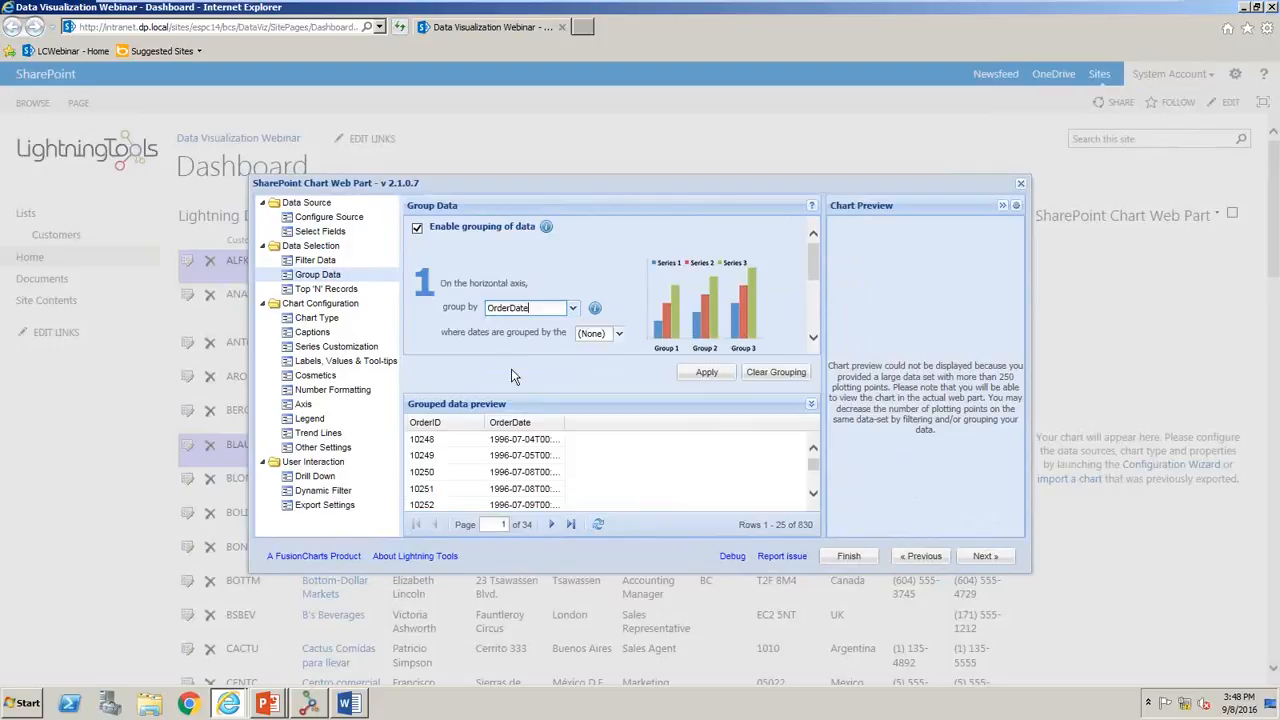
click(619, 333)
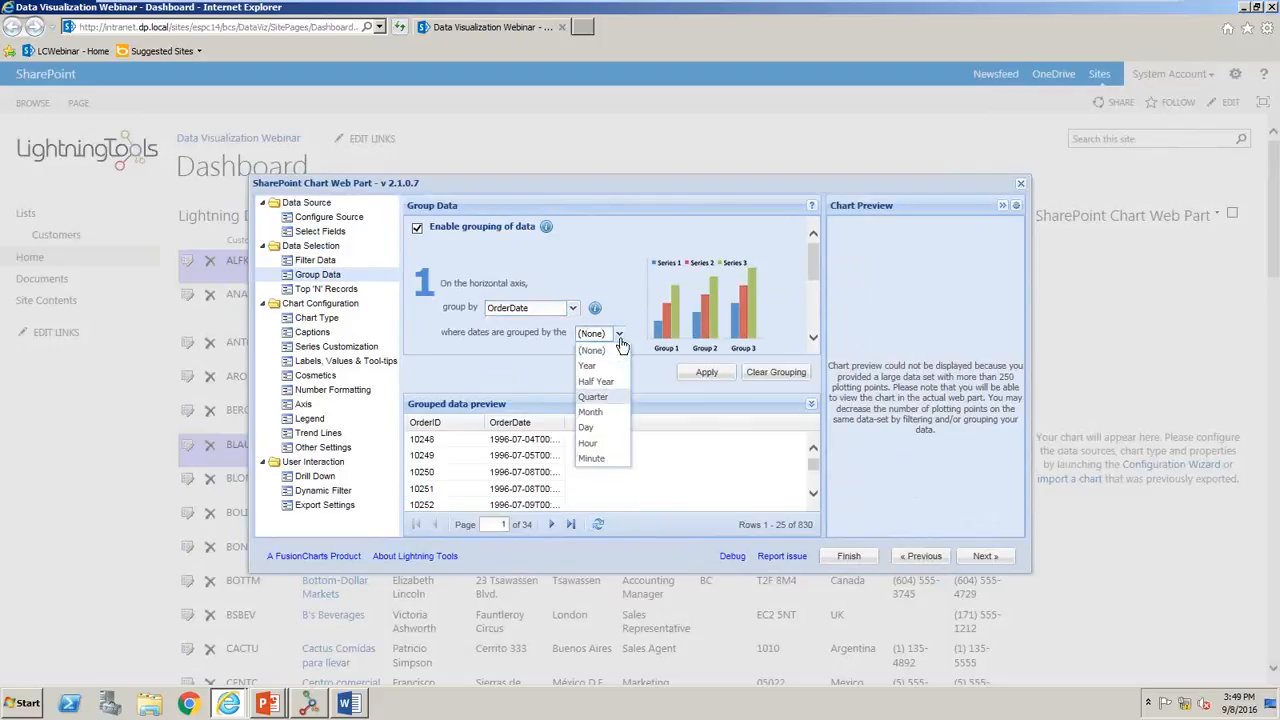
key(Return)
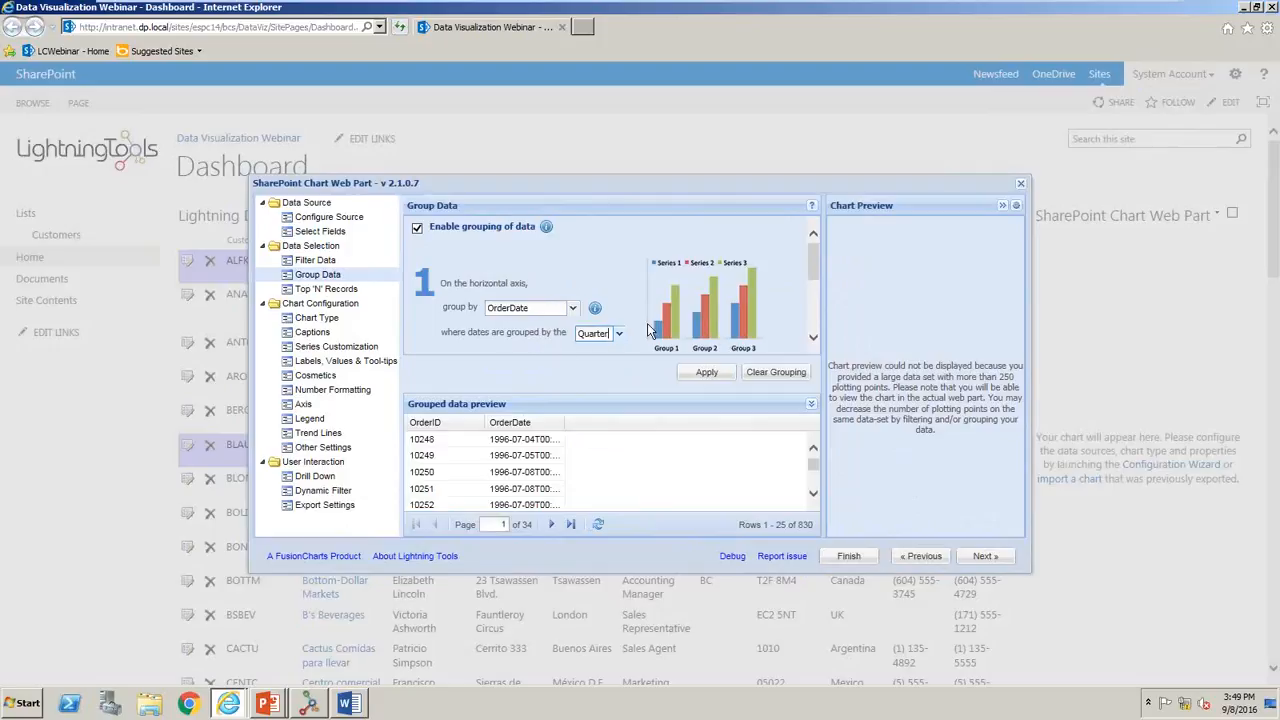
- Set the OrderID series to the COUNT function and apply the grouping
drag(816, 257, 824, 311)
click(622, 320)
click(656, 322)
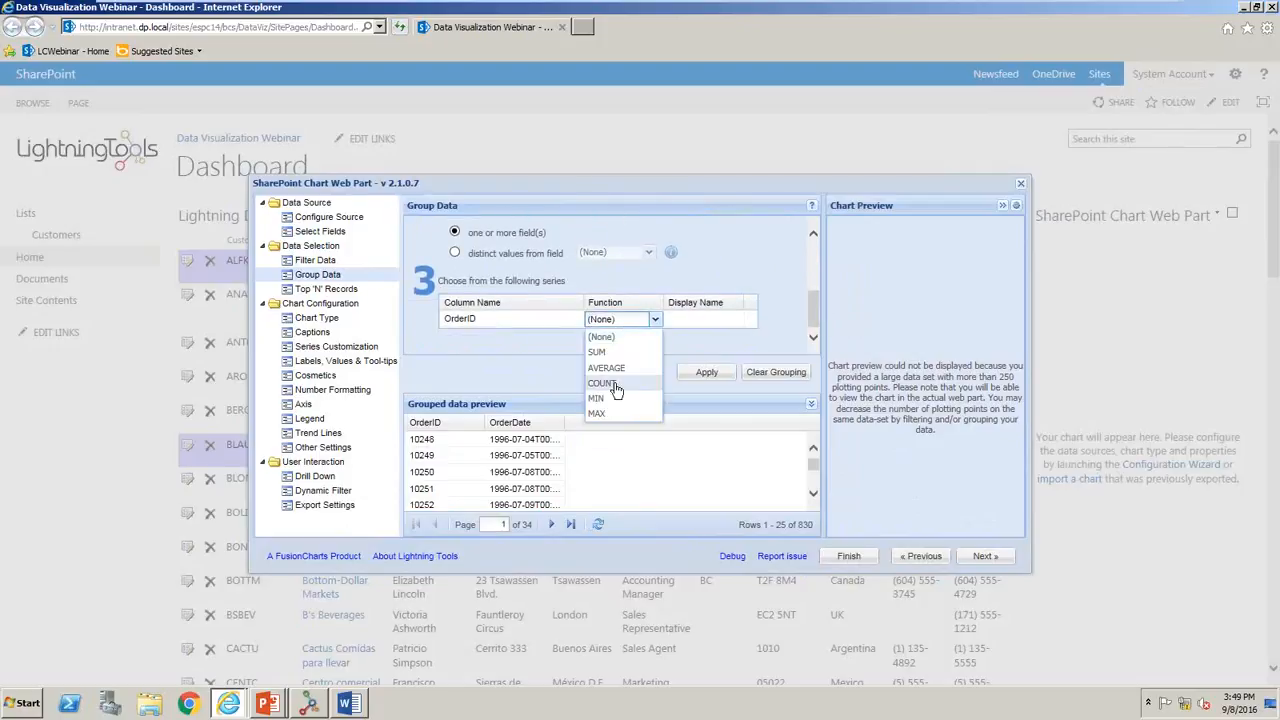
click(664, 382)
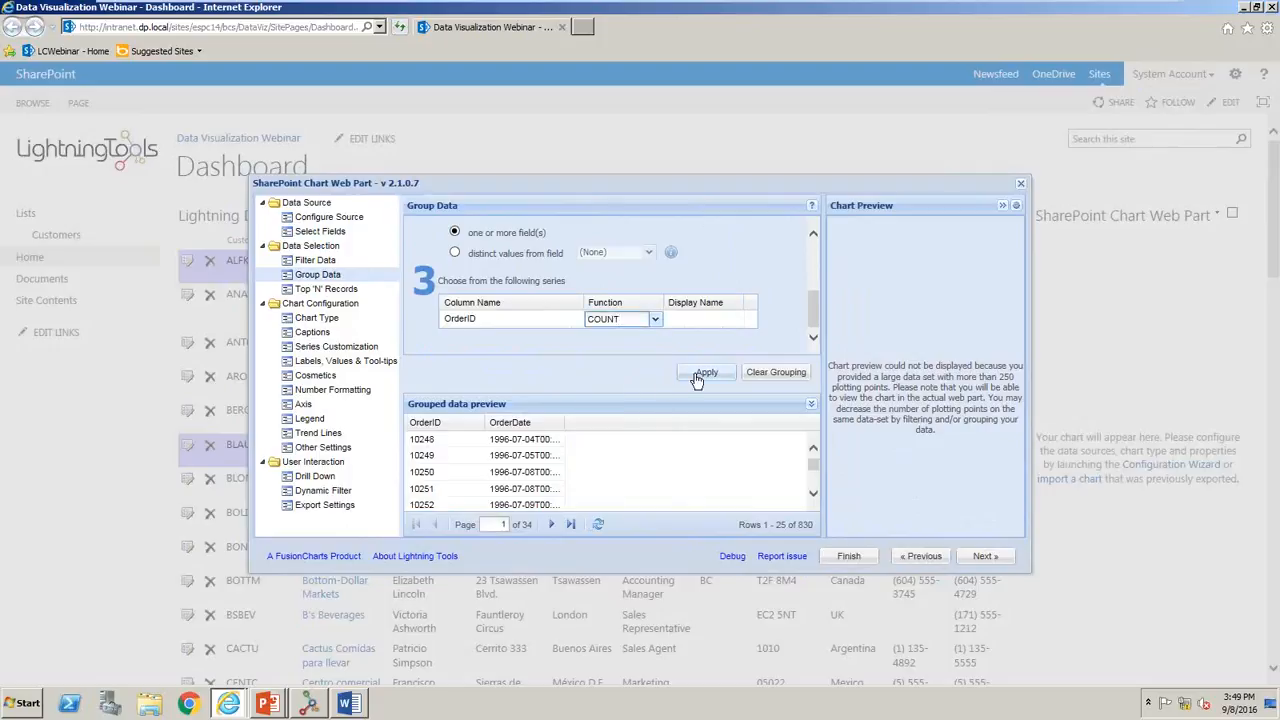
click(705, 373)
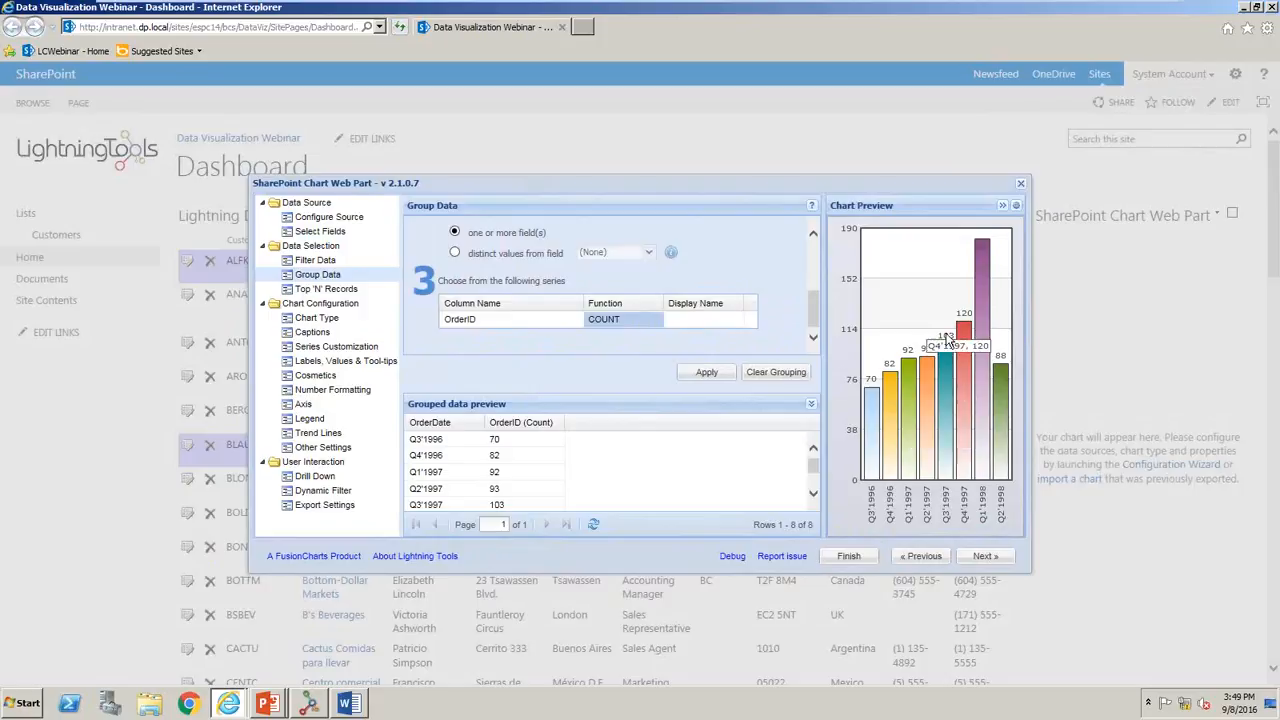
mouse_move(980, 315)
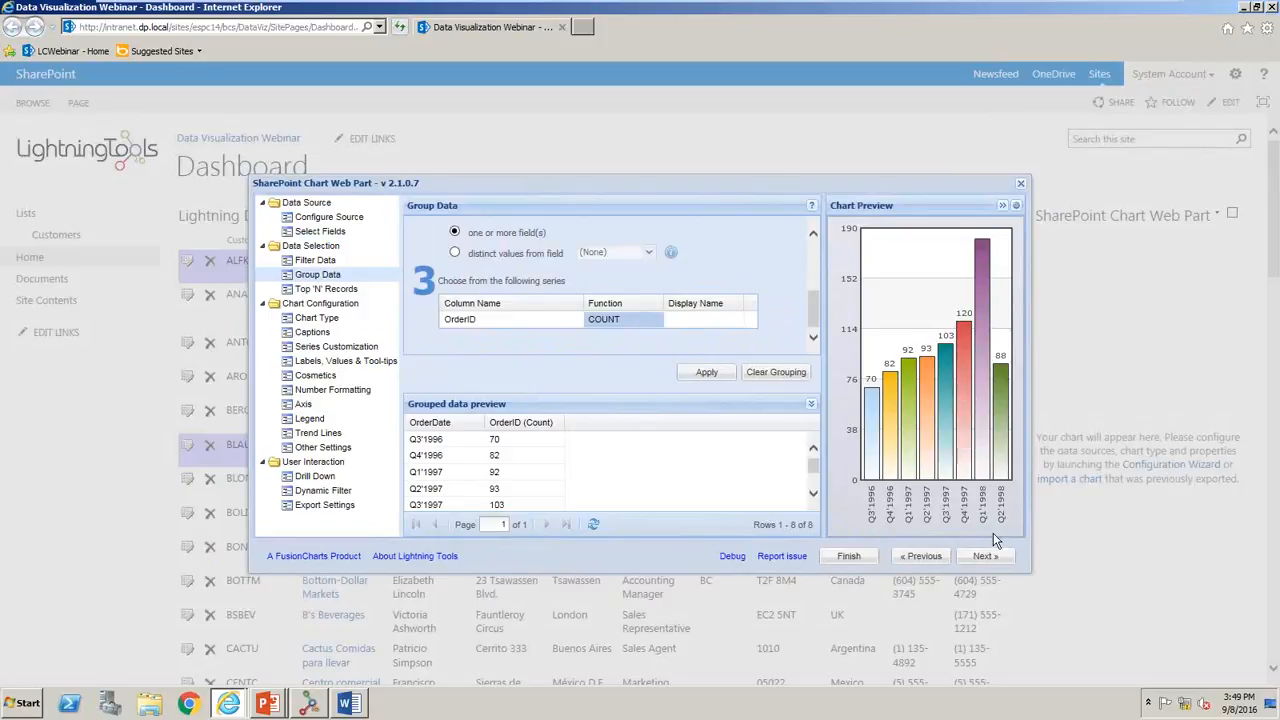
- Preview the quarterly order chart as Column 3D, as a 3D pie and as Spline Area
click(985, 557)
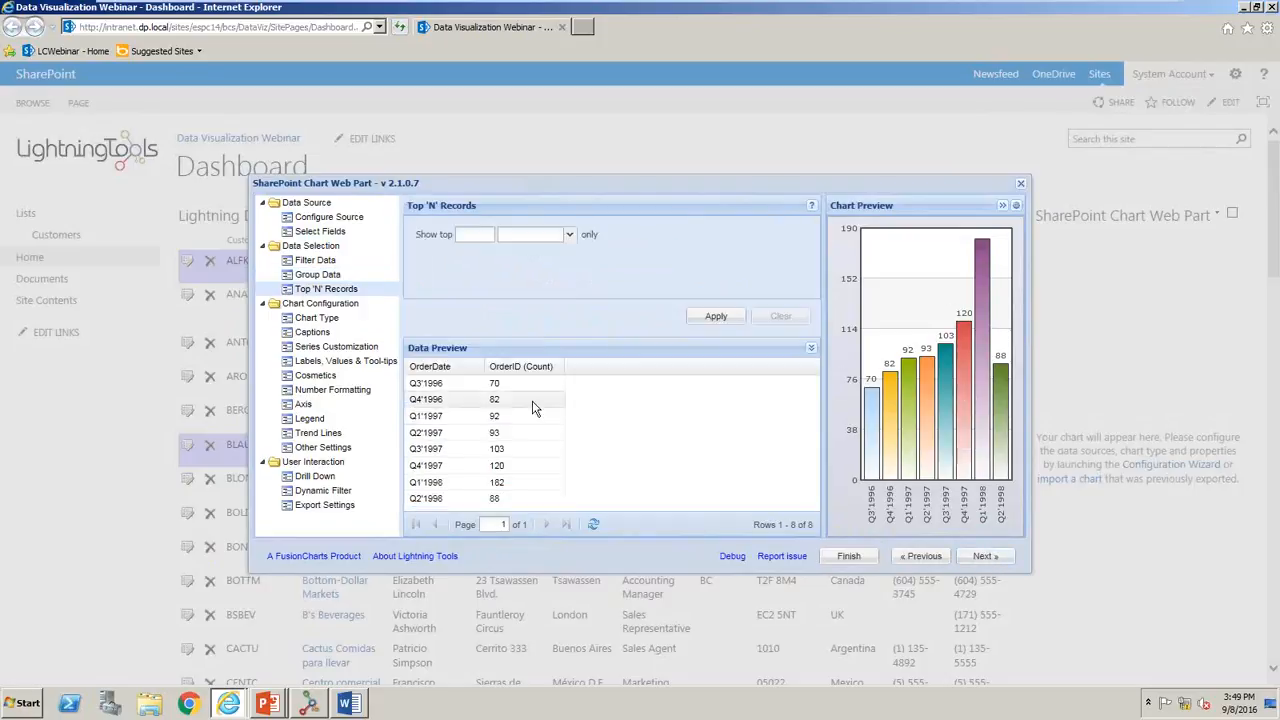
click(352, 320)
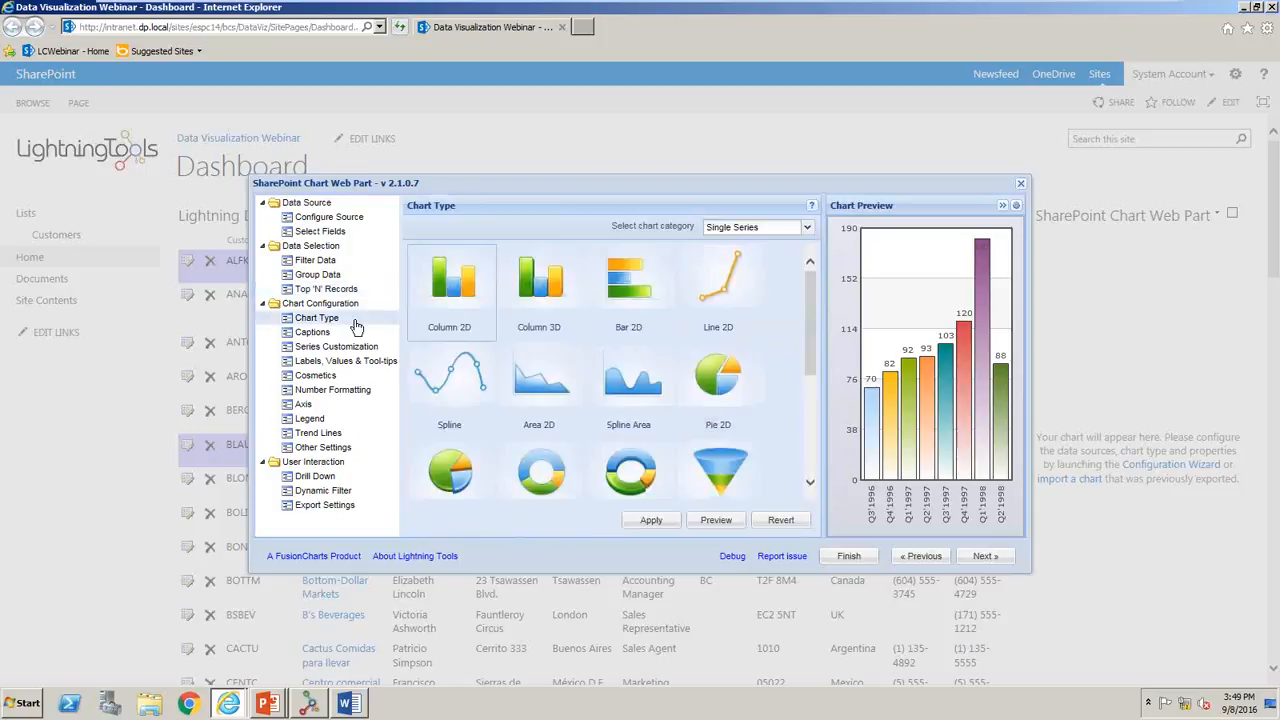
click(530, 300)
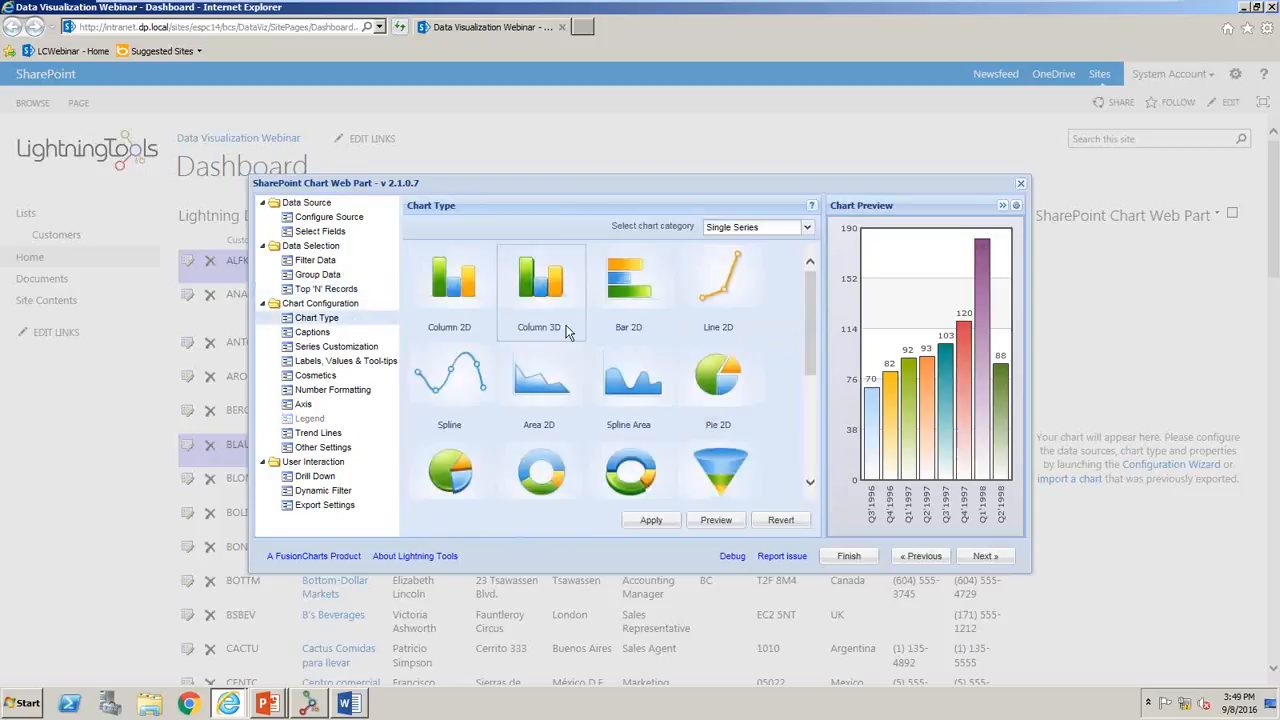
click(700, 524)
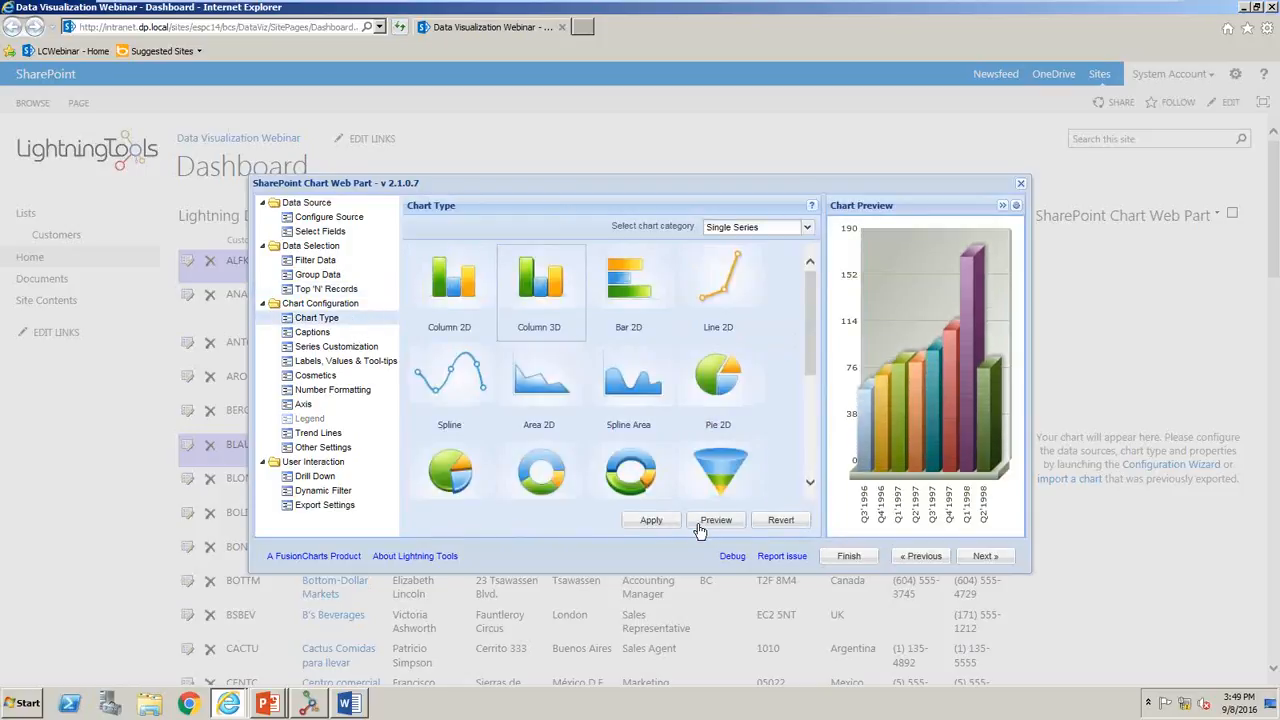
click(466, 486)
click(709, 522)
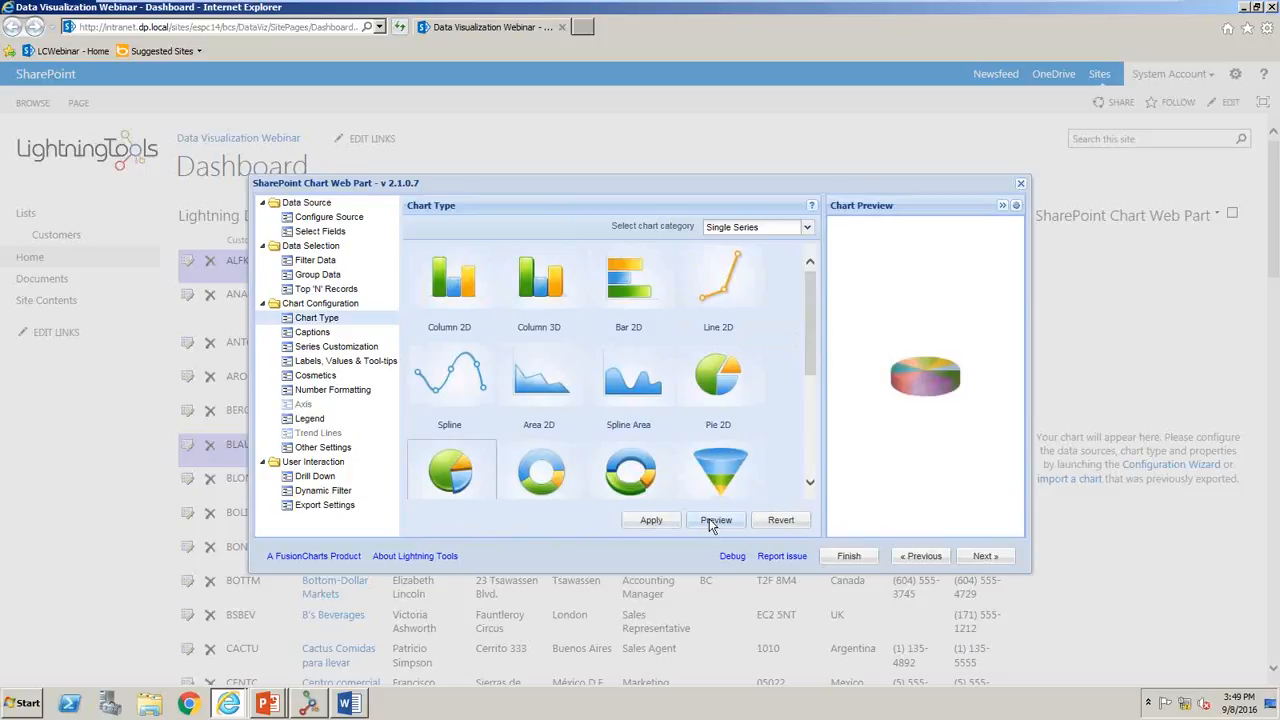
click(640, 393)
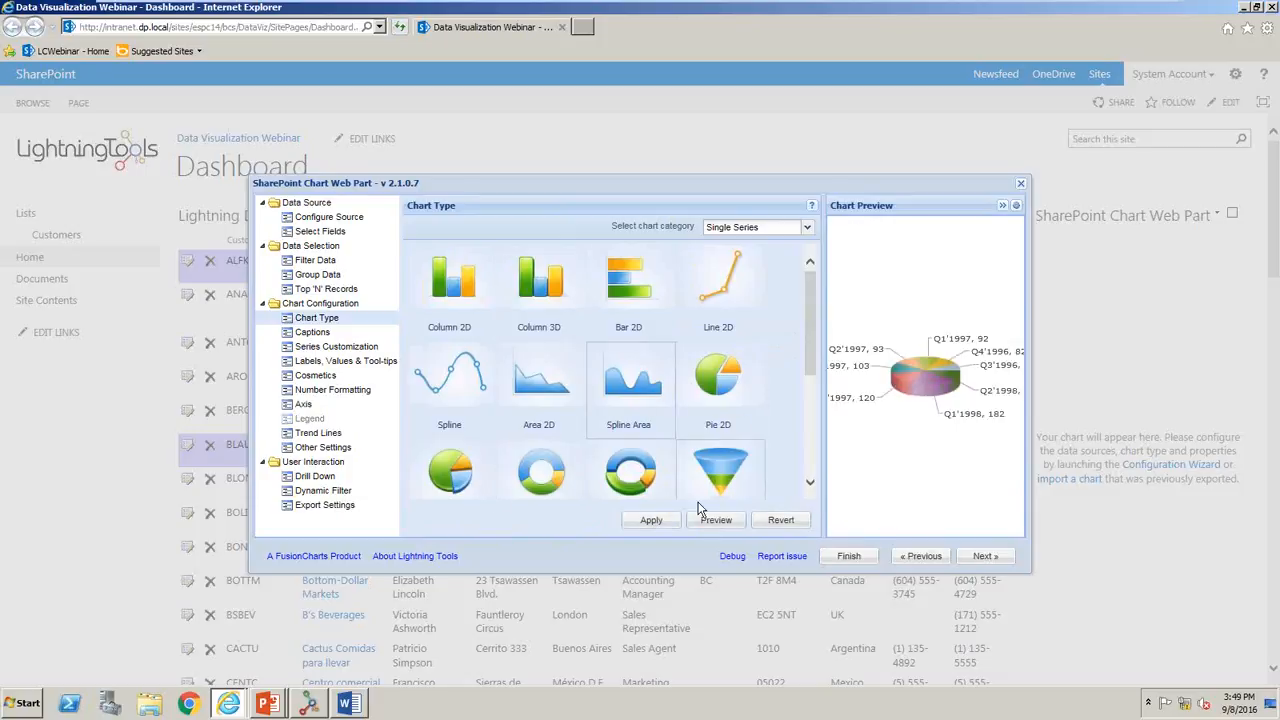
click(708, 522)
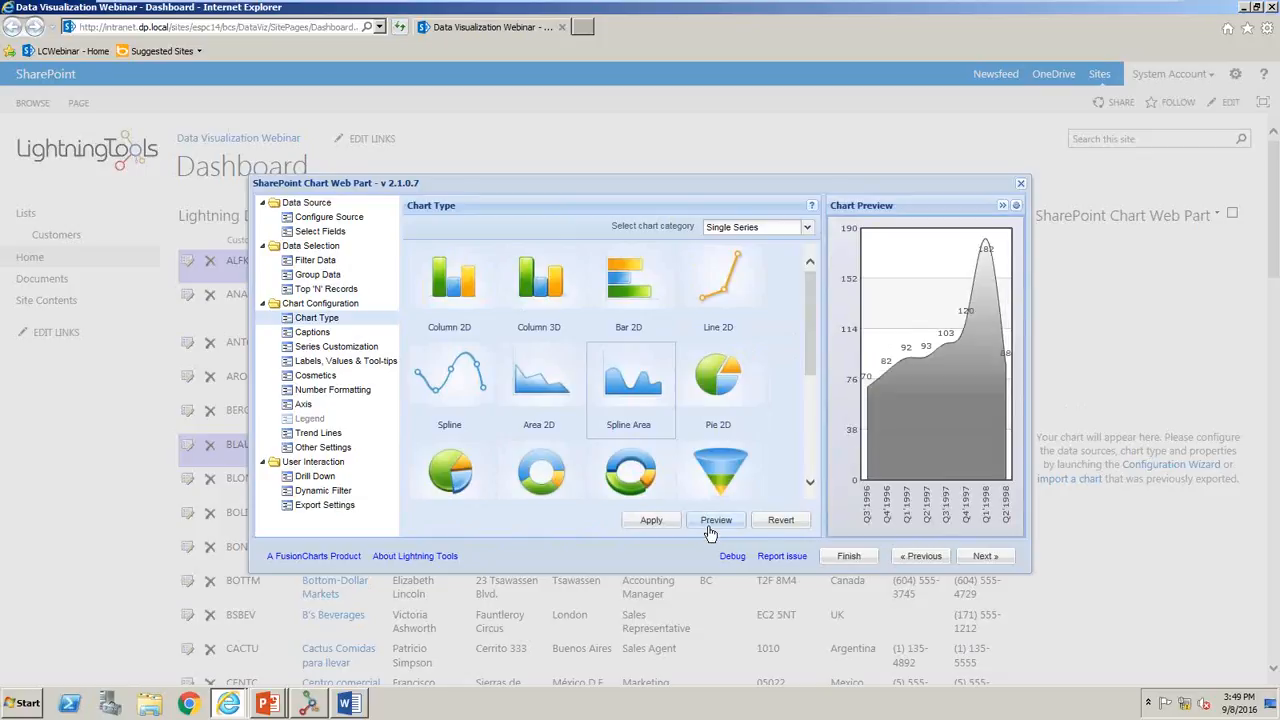
- Browse the Combination Charts category, return to Single Series and apply Column 3D as the chart type
click(738, 231)
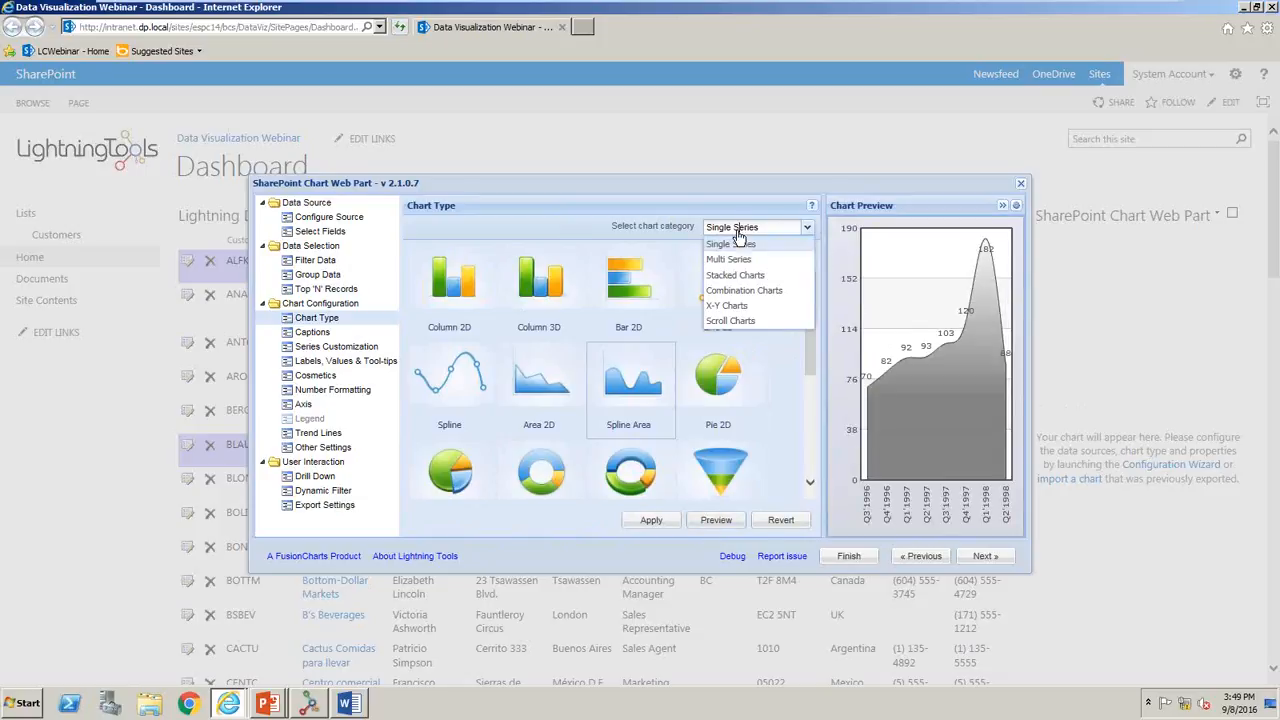
click(738, 290)
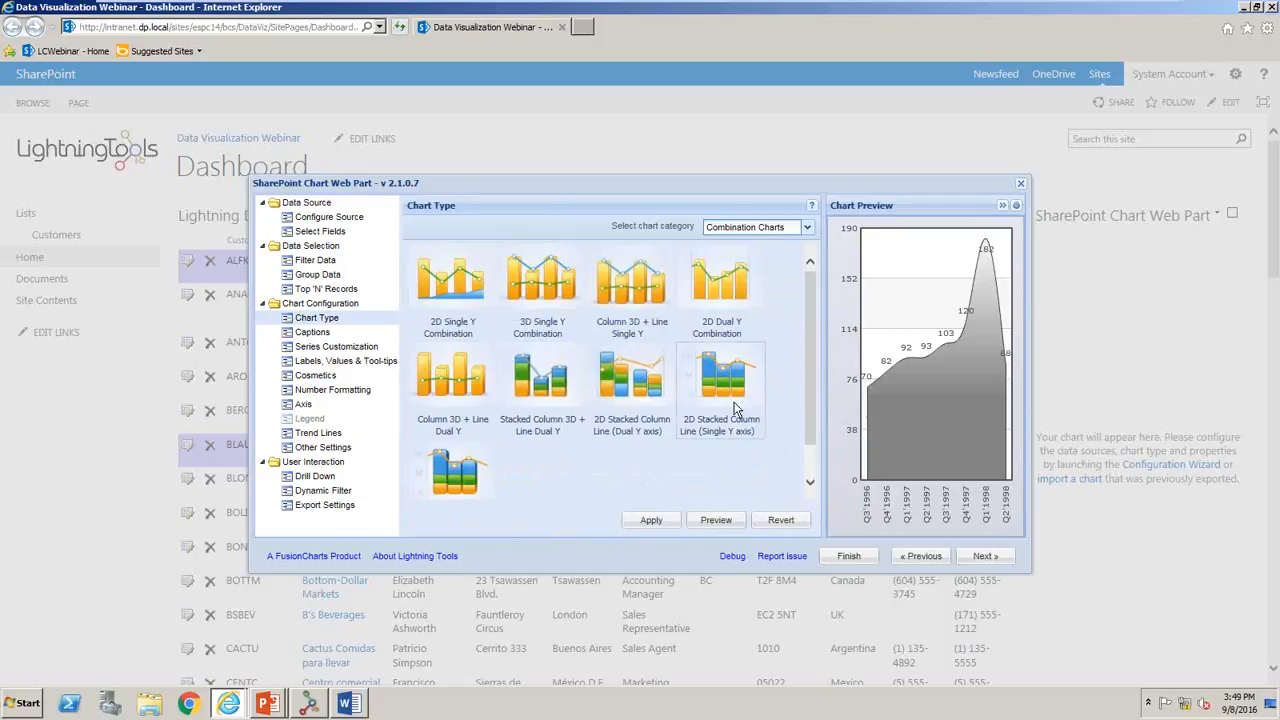
click(770, 227)
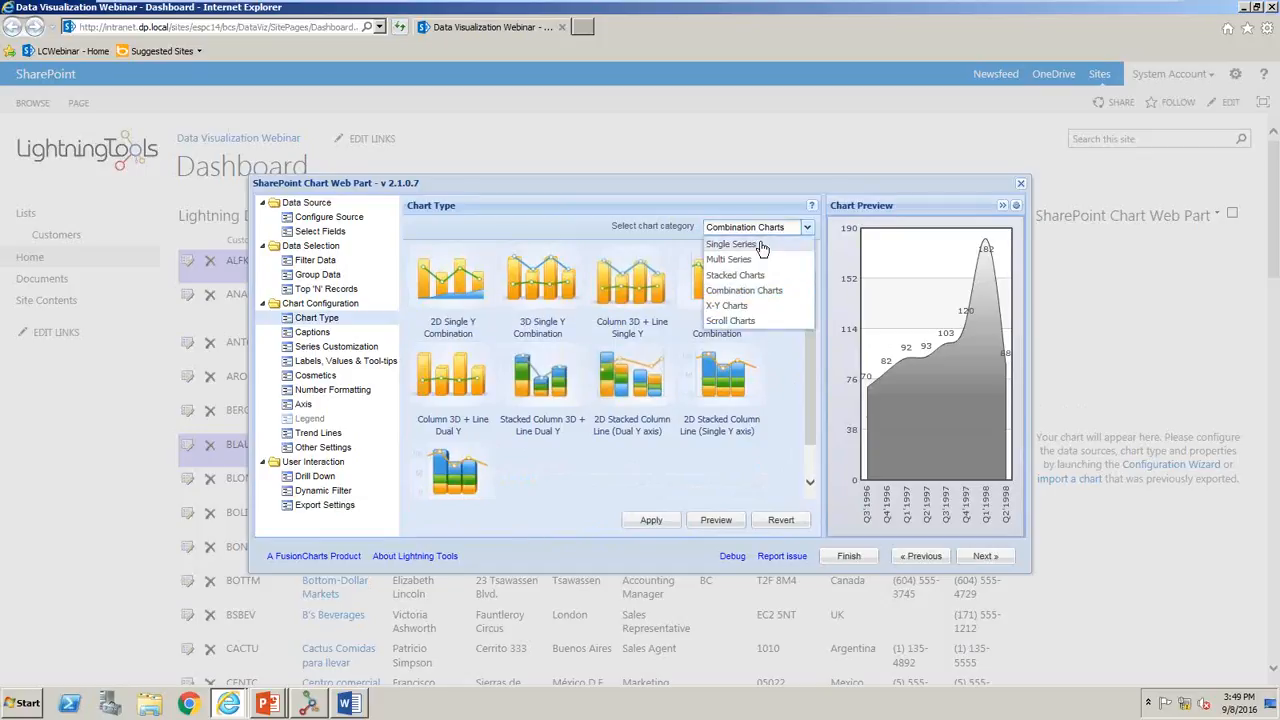
click(740, 241)
click(540, 285)
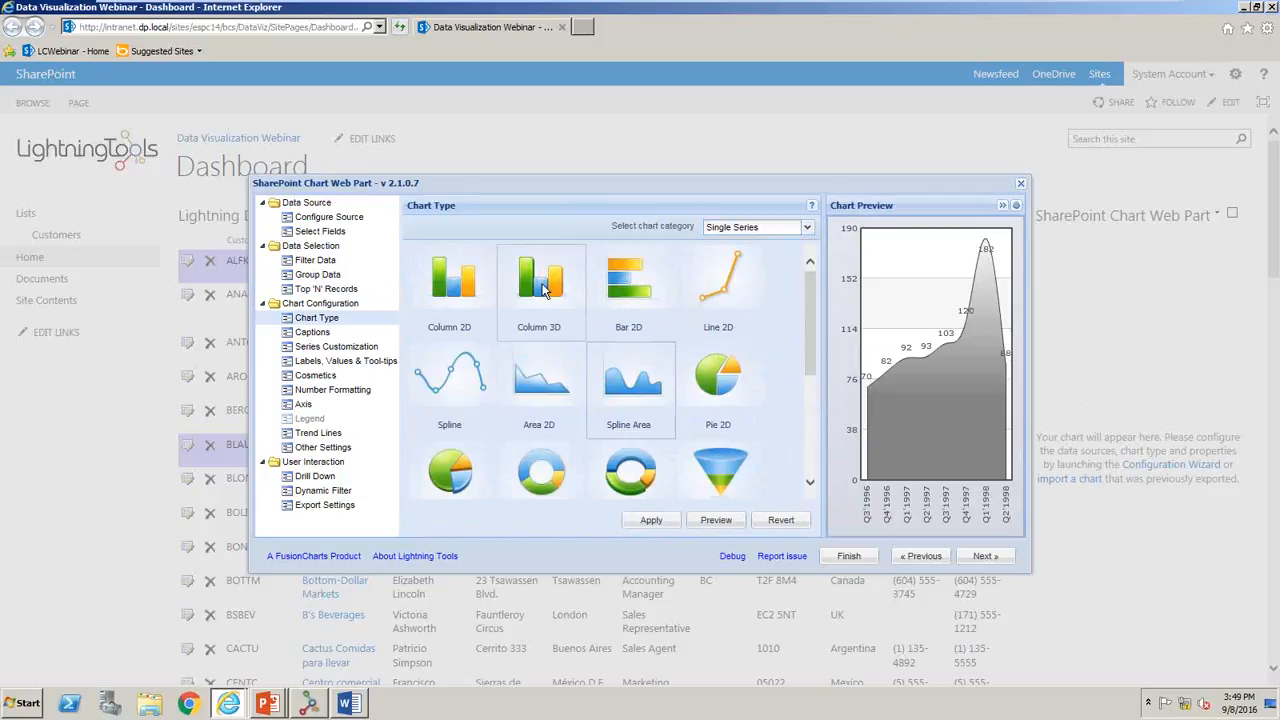
click(669, 519)
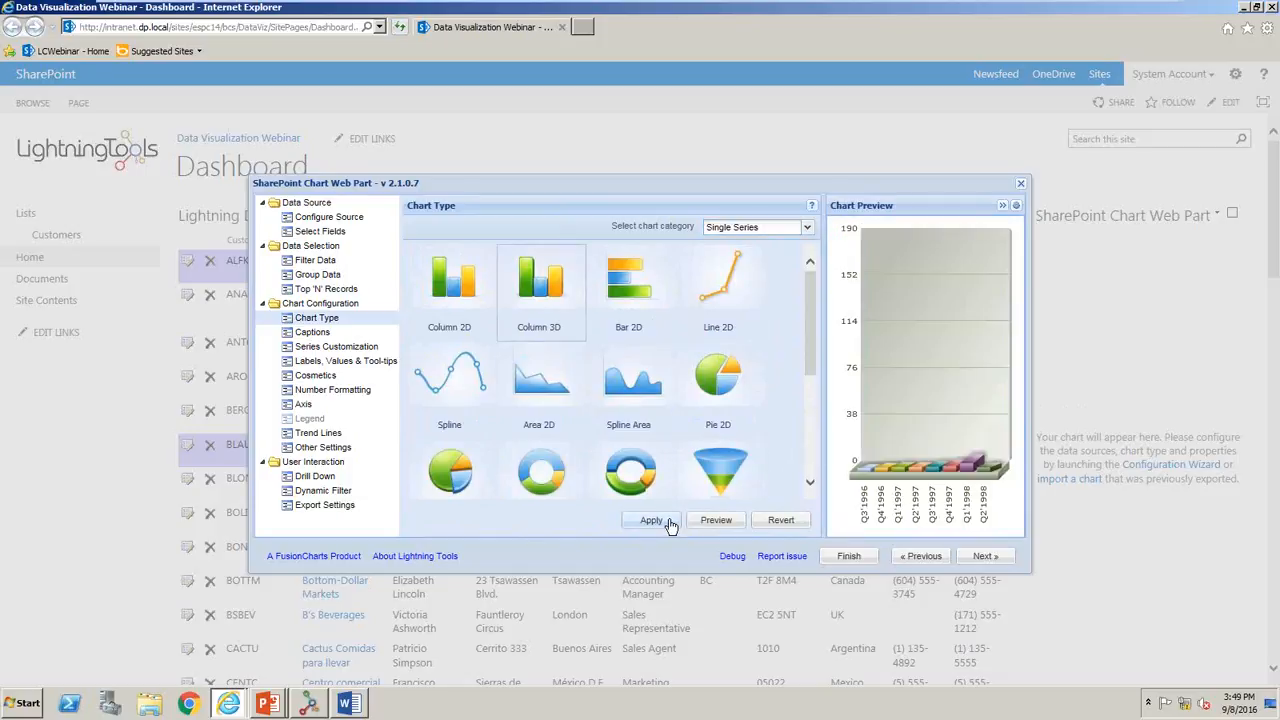
- Set the chart title to "Number of Order" and the sub title to "per quarter", and apply the captions
click(985, 556)
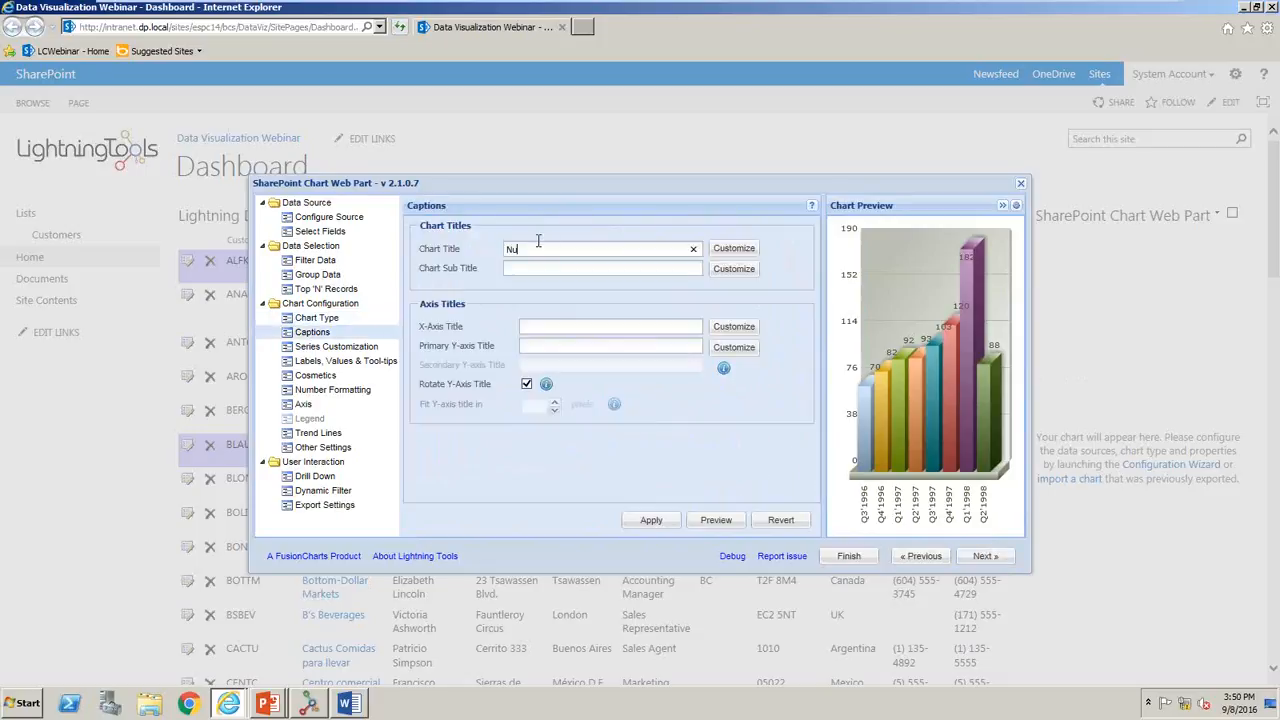
text(Order)
click(540, 269)
click(668, 522)
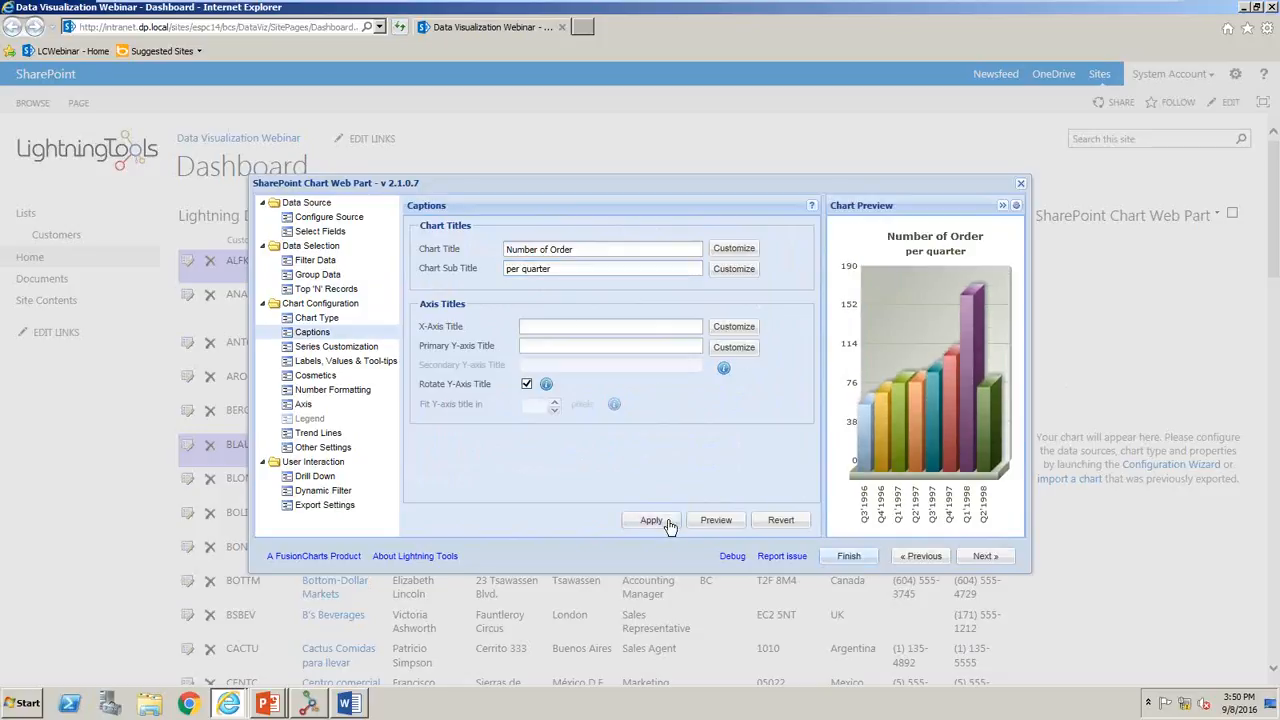
- Disable Show Canvas in the chart's 3D canvas cosmetics and apply the change
click(970, 558)
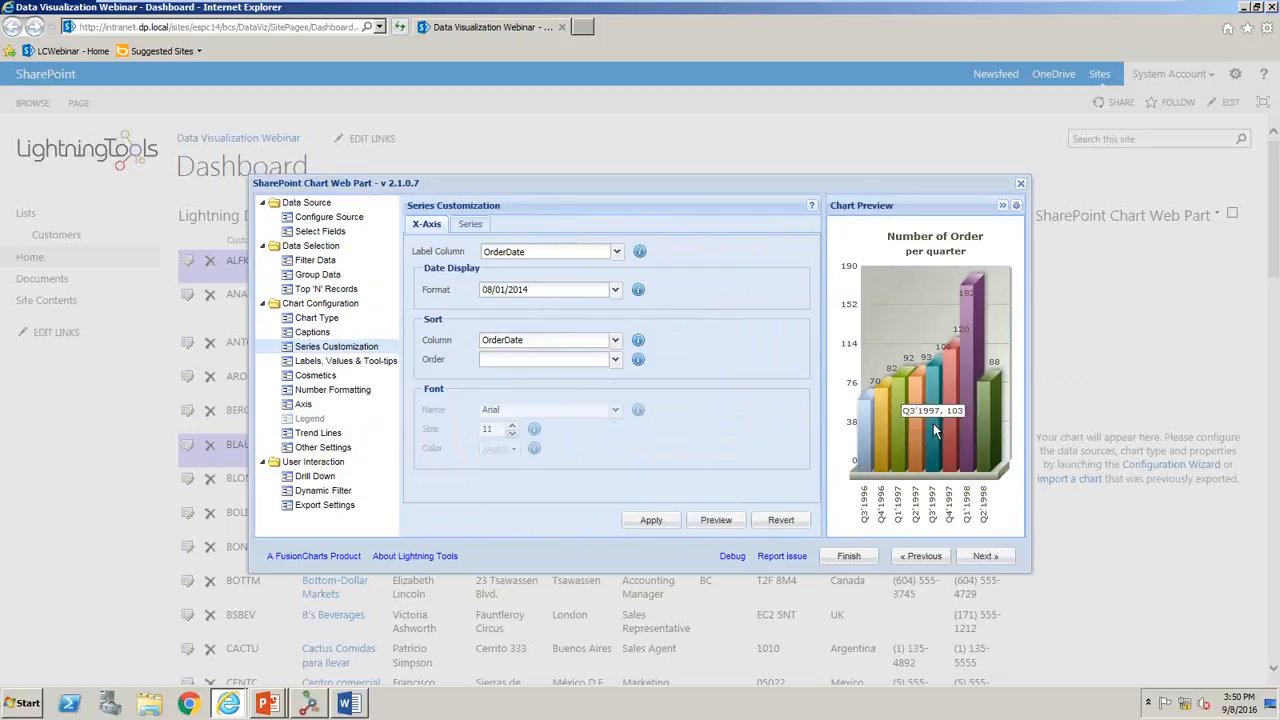
click(334, 377)
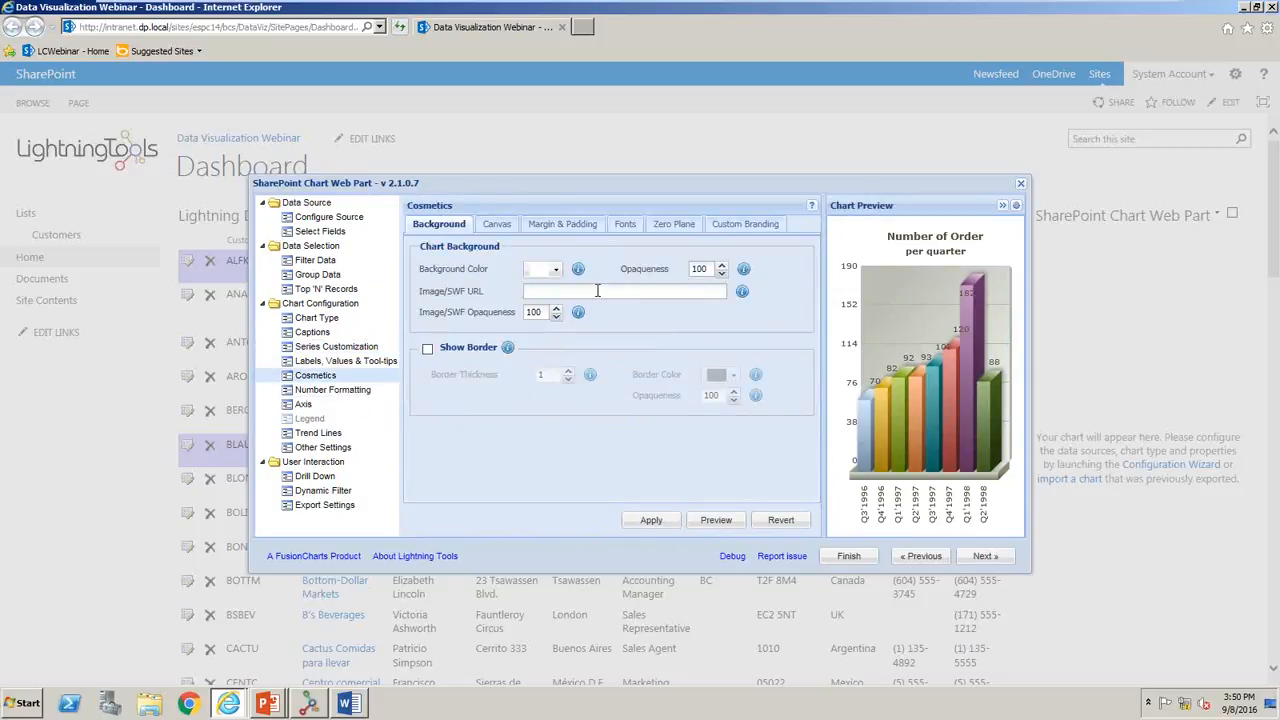
click(489, 227)
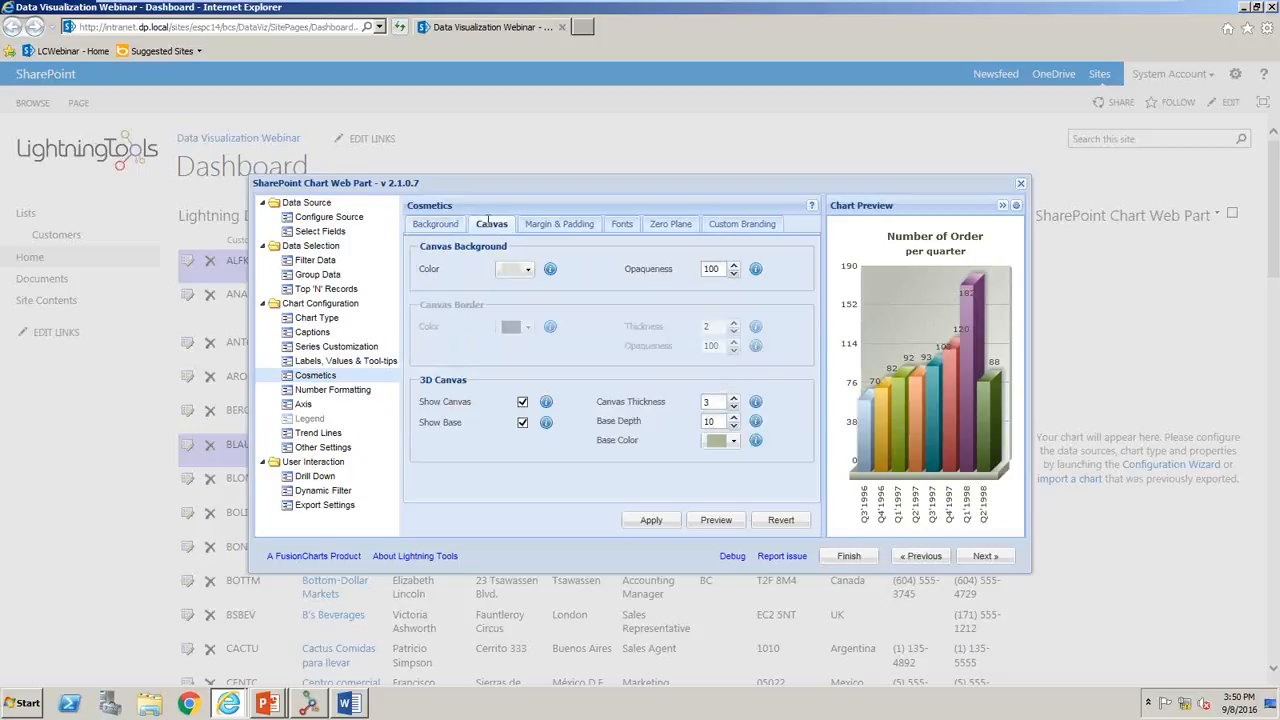
click(522, 403)
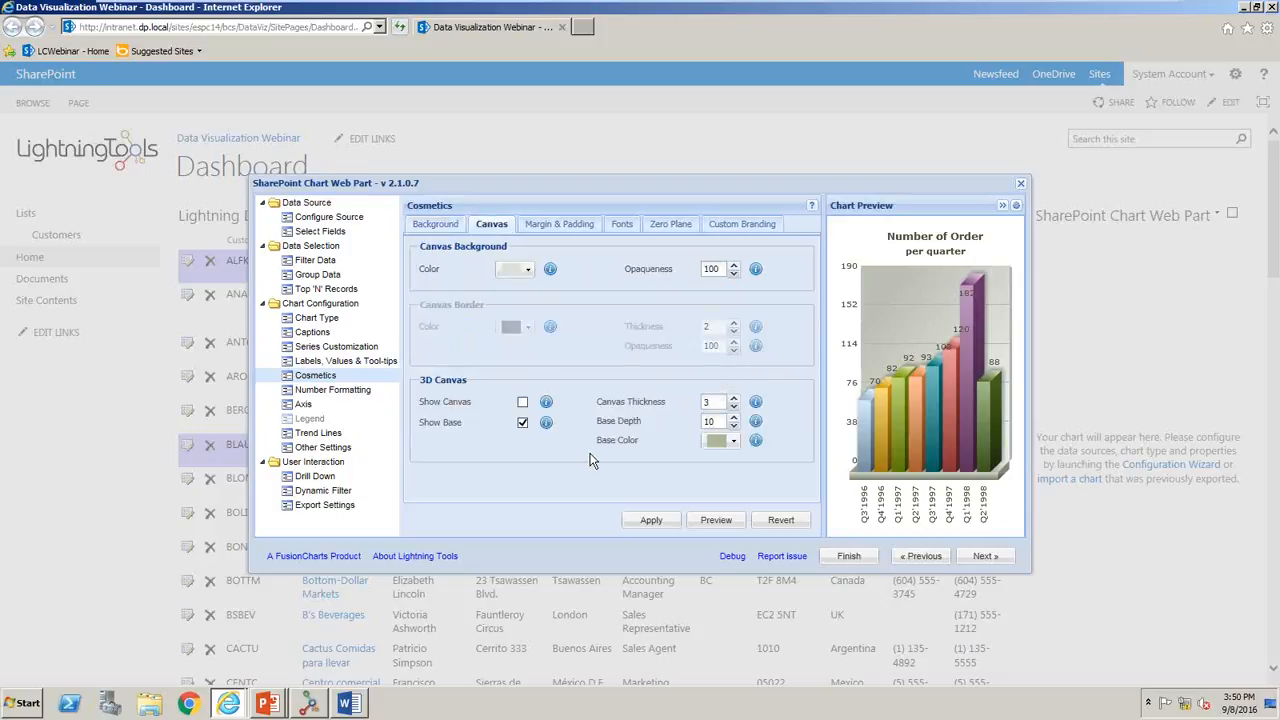
click(717, 521)
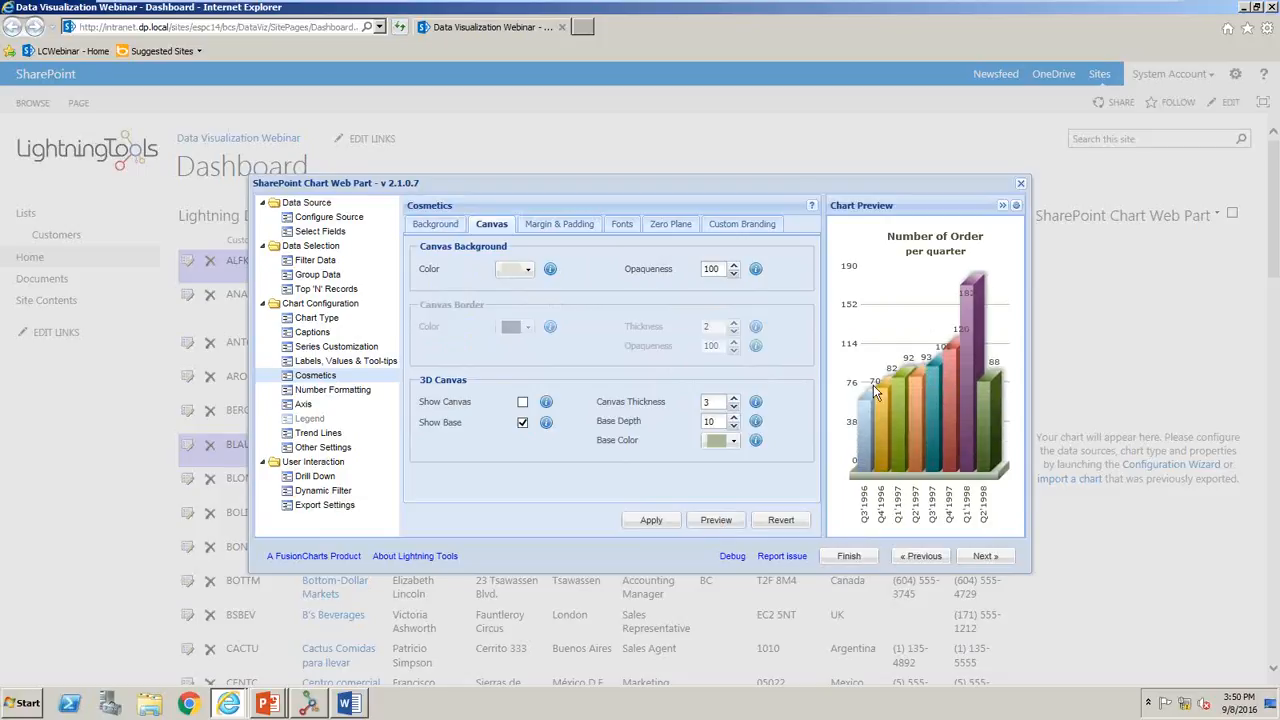
click(338, 390)
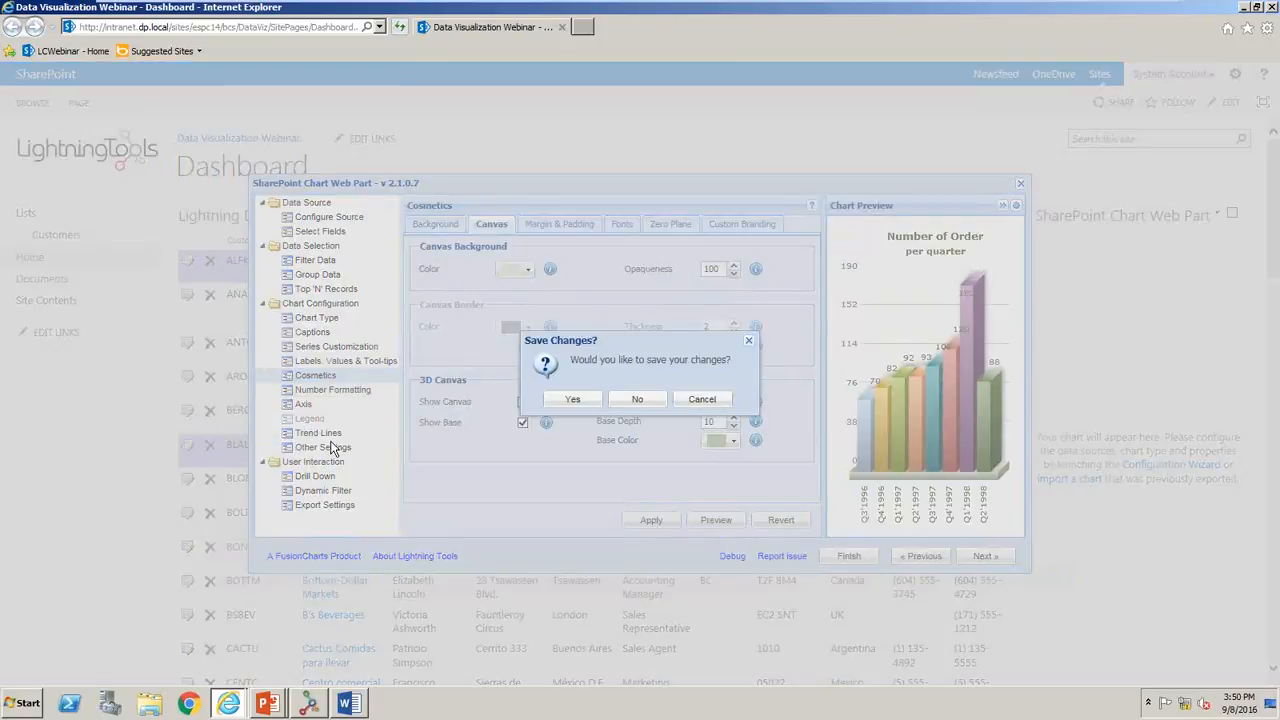
click(718, 399)
click(652, 519)
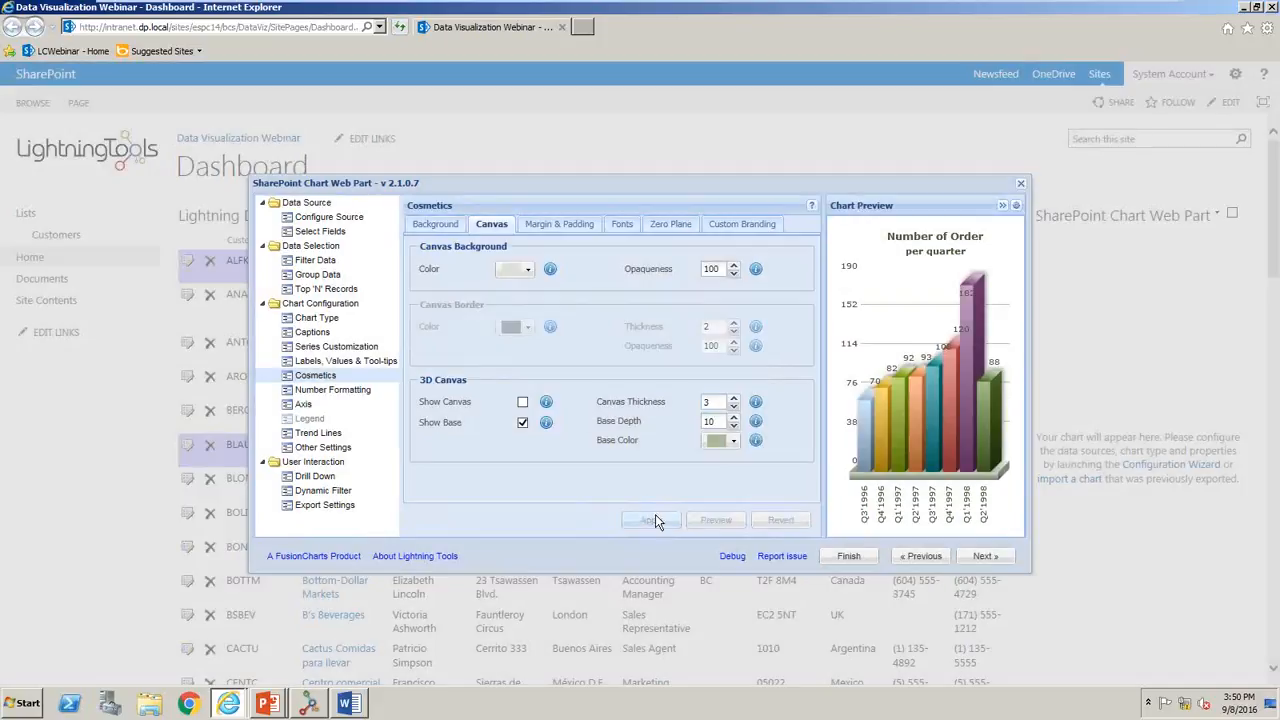
- Enable drill-down to a new chart grouped by Month when a data point is clicked, with the sub title "per month"
click(322, 479)
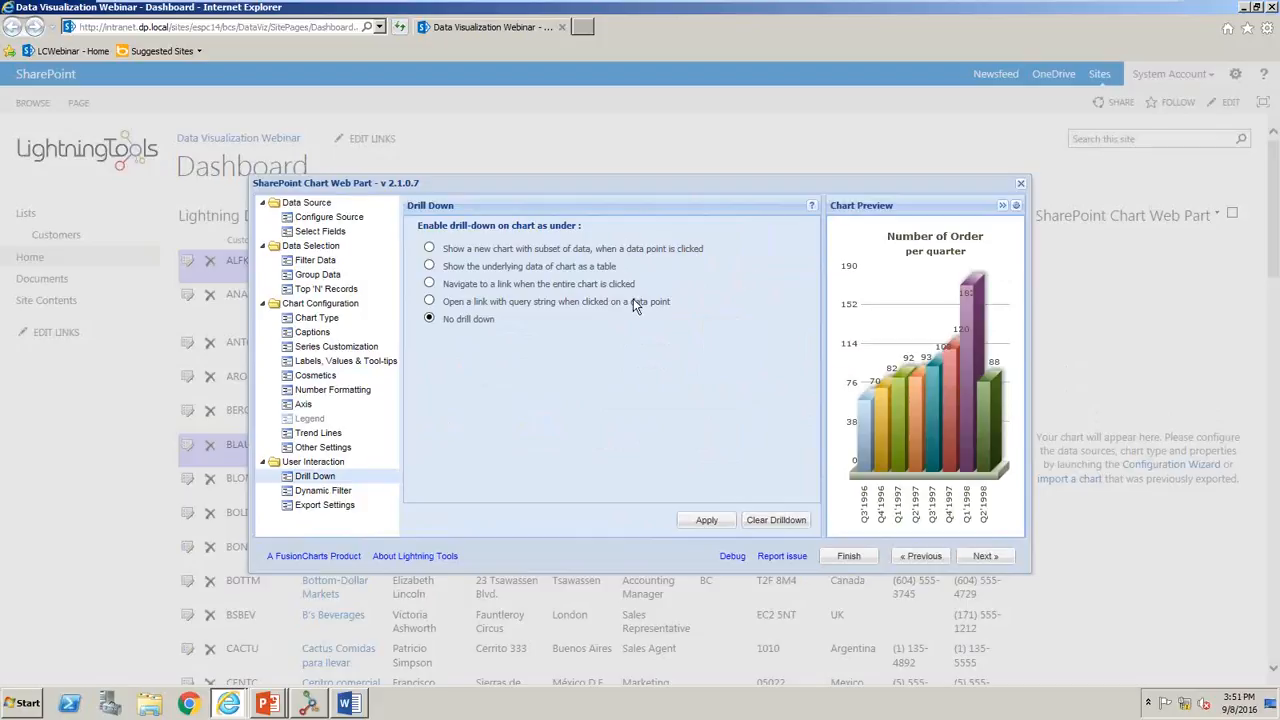
click(471, 301)
click(532, 320)
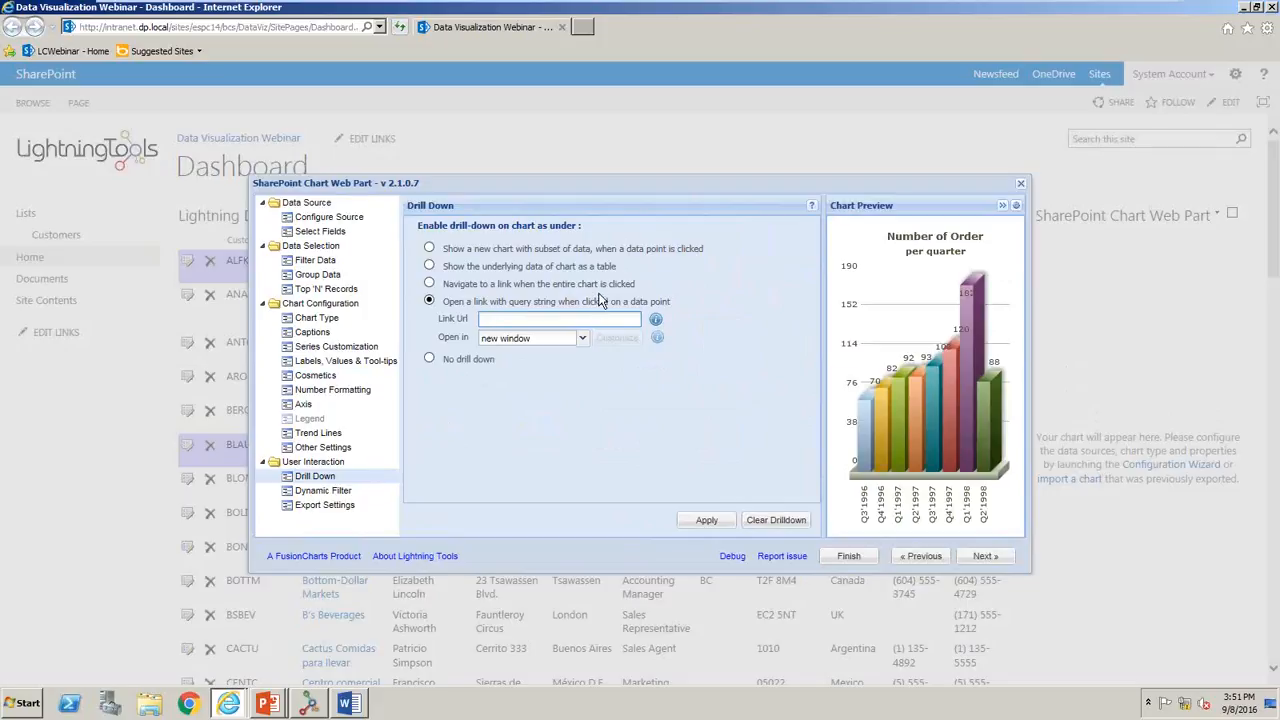
click(546, 248)
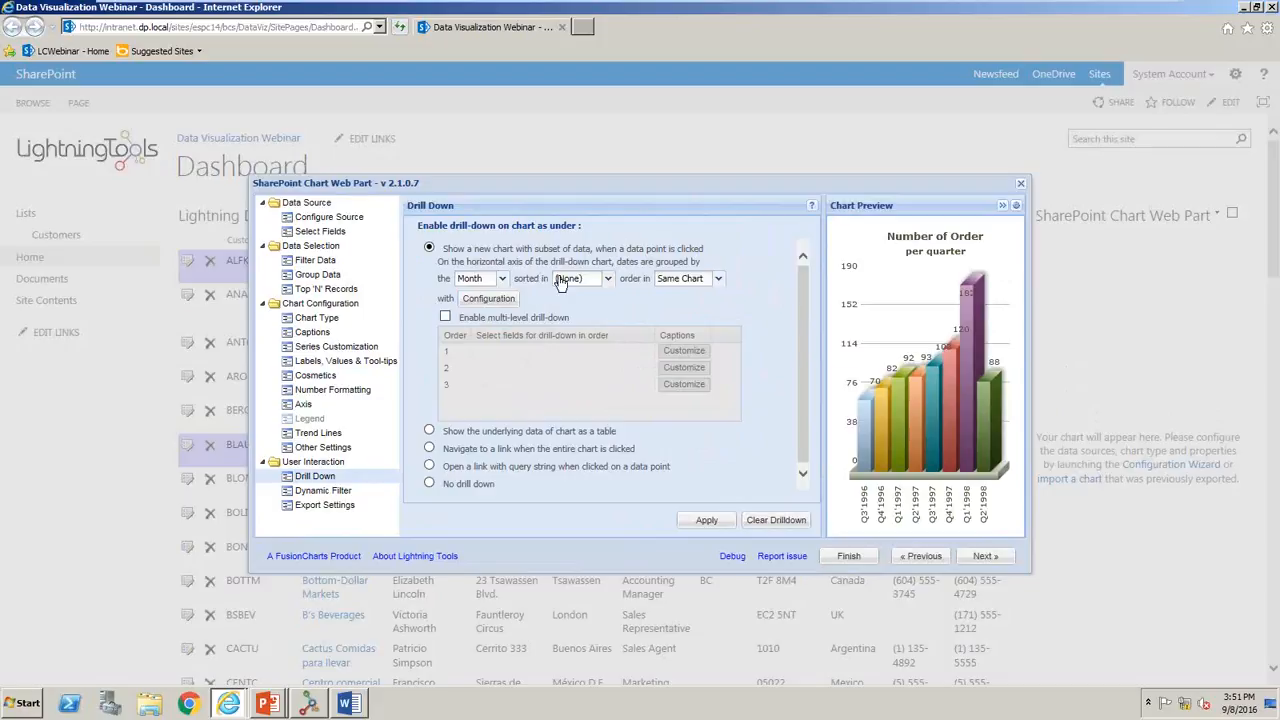
click(506, 300)
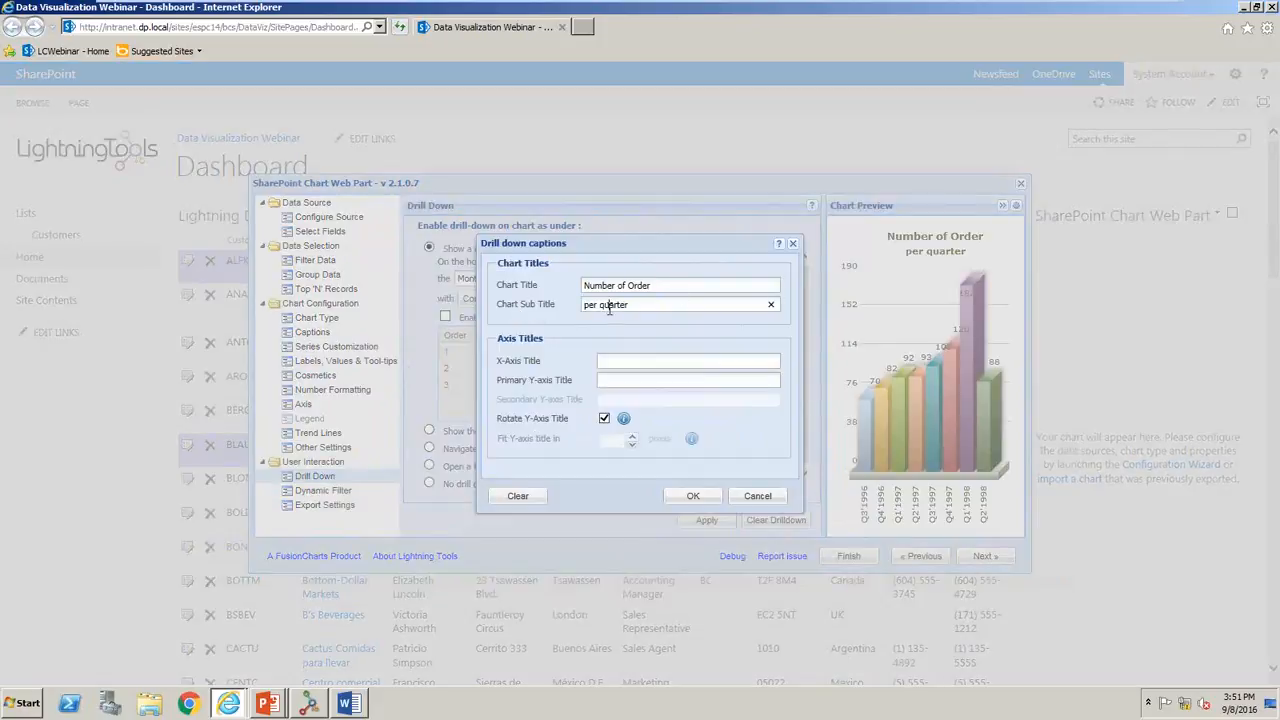
text(per month)
click(690, 495)
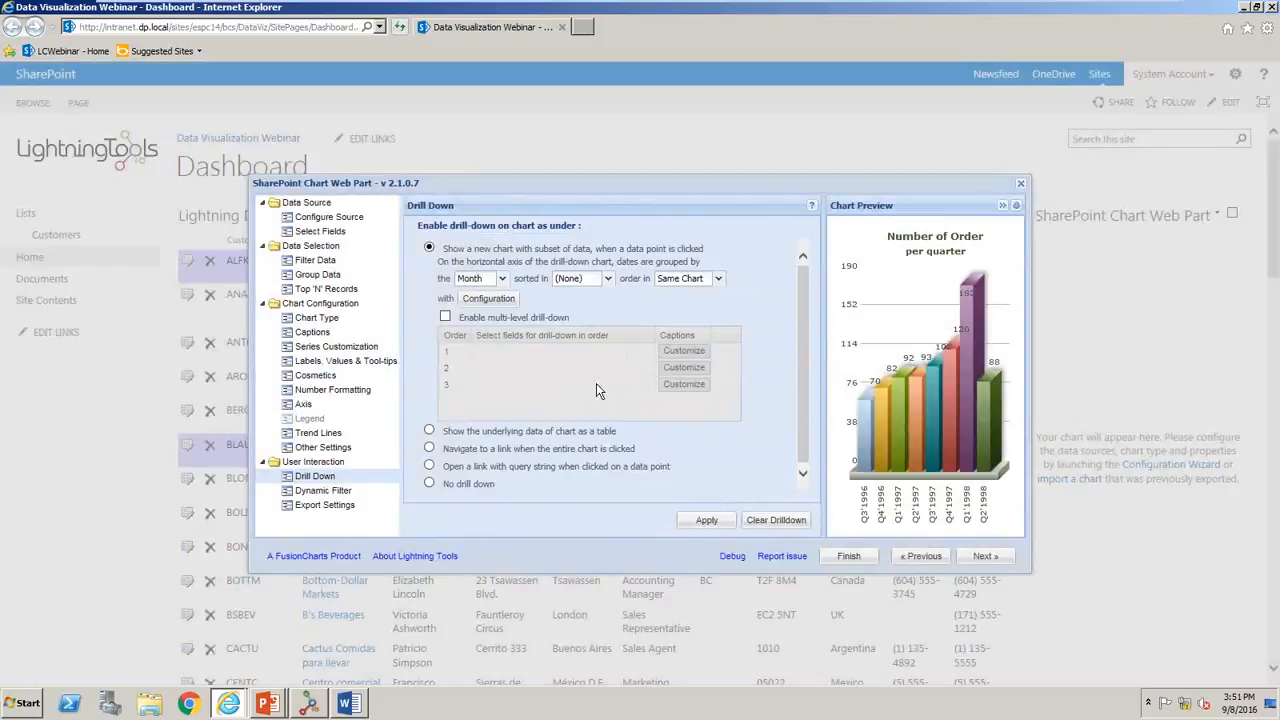
- Enable multi-level drill-down with Day as the first field, caption it "per day" and apply the drill-down
click(462, 318)
click(505, 352)
click(530, 351)
click(543, 391)
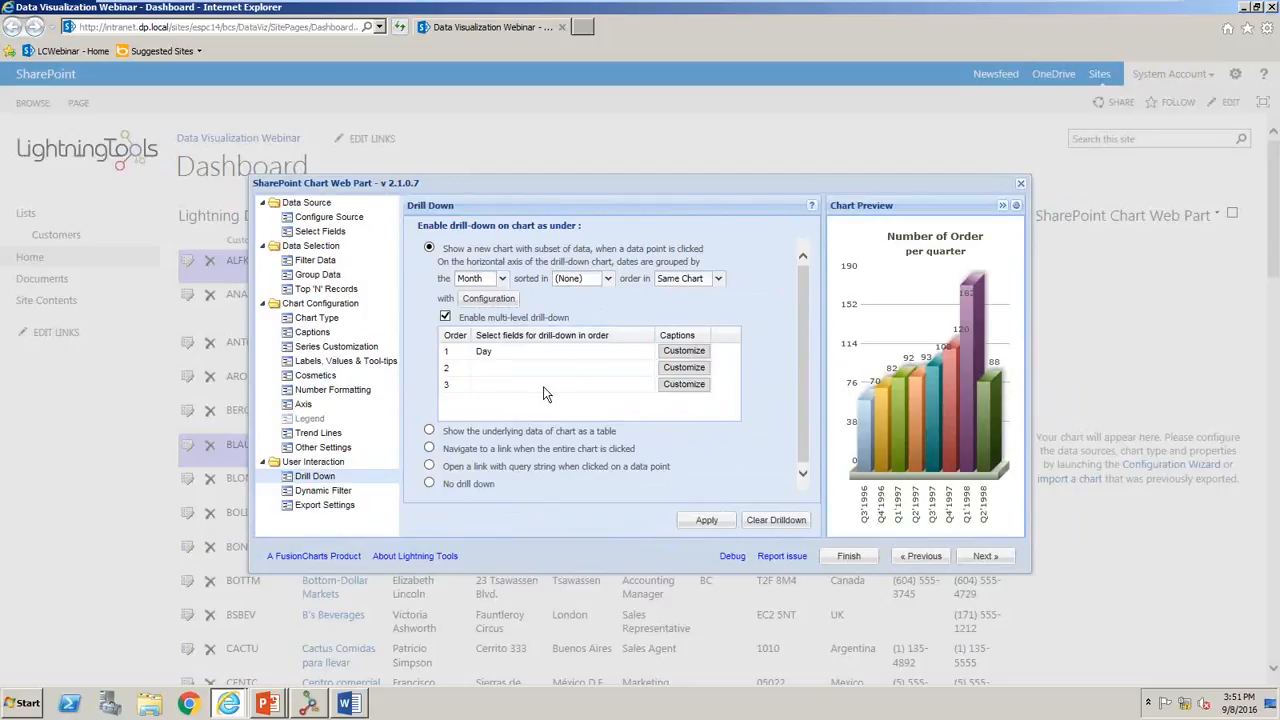
click(684, 367)
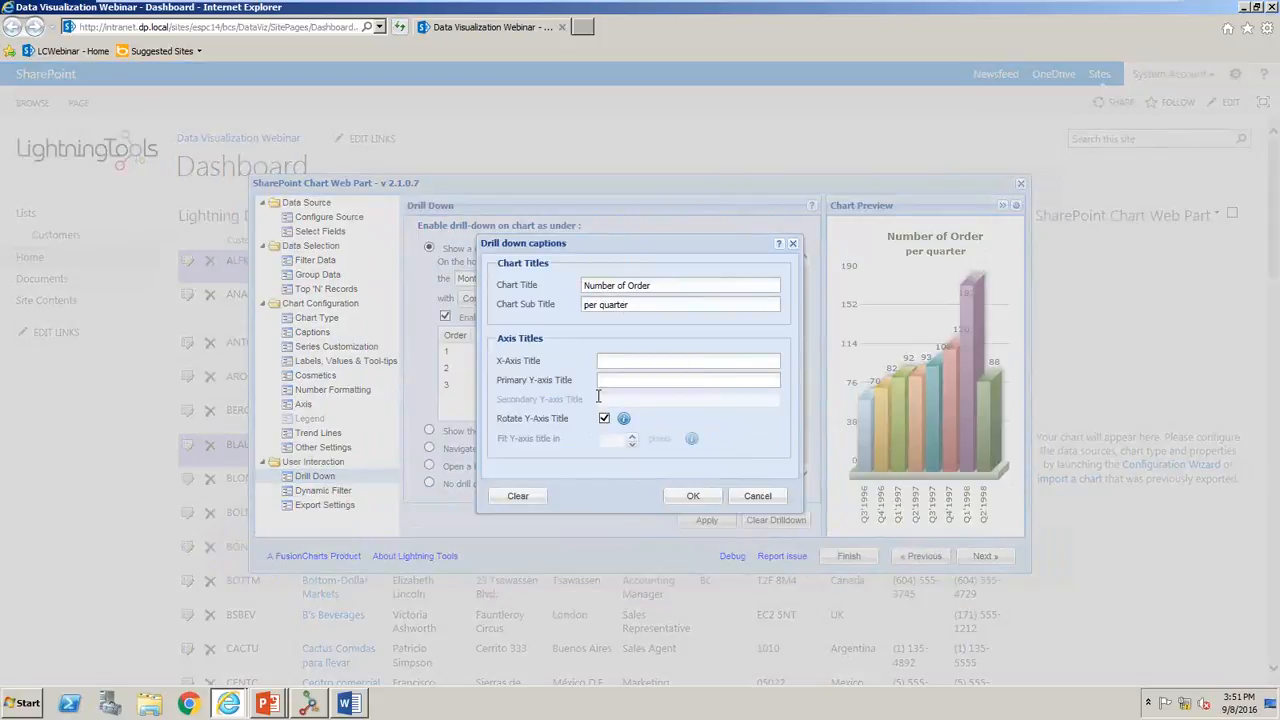
click(616, 306)
text(per day)
click(671, 489)
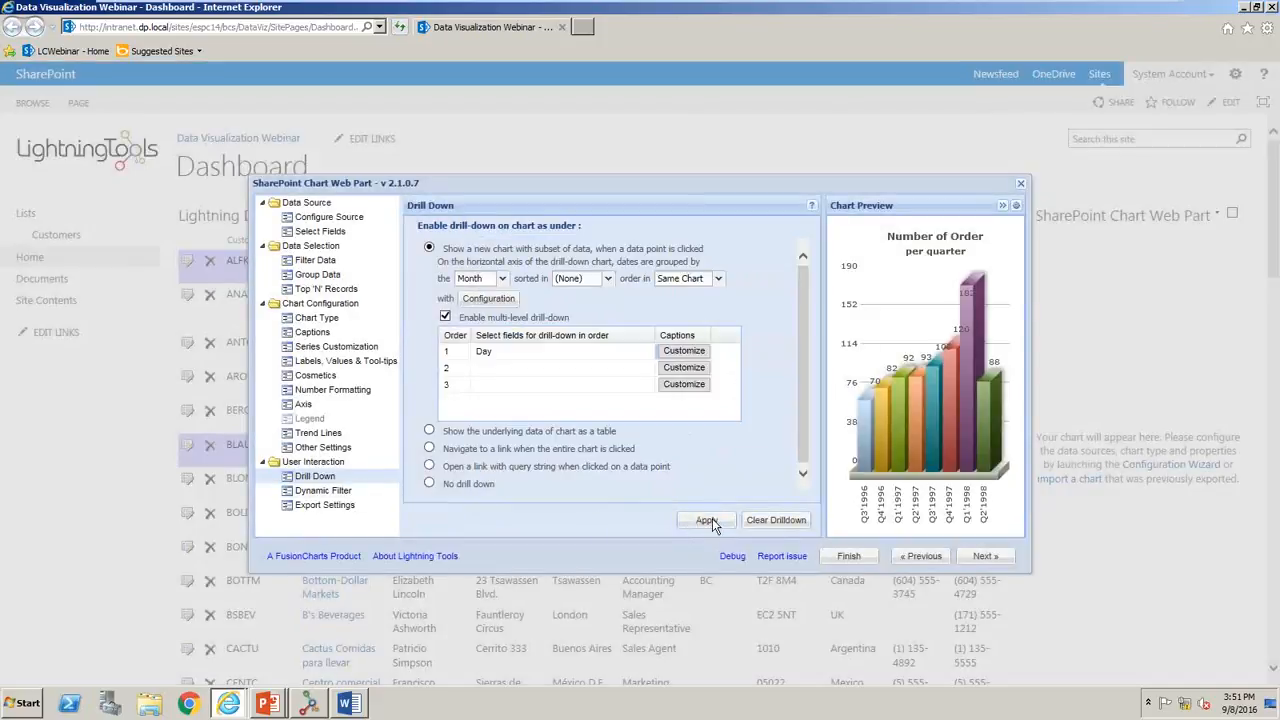
click(708, 519)
- Allow viewers to filter the chart dynamically on the ShipCountry field, apply it and finish the chart configuration
click(324, 490)
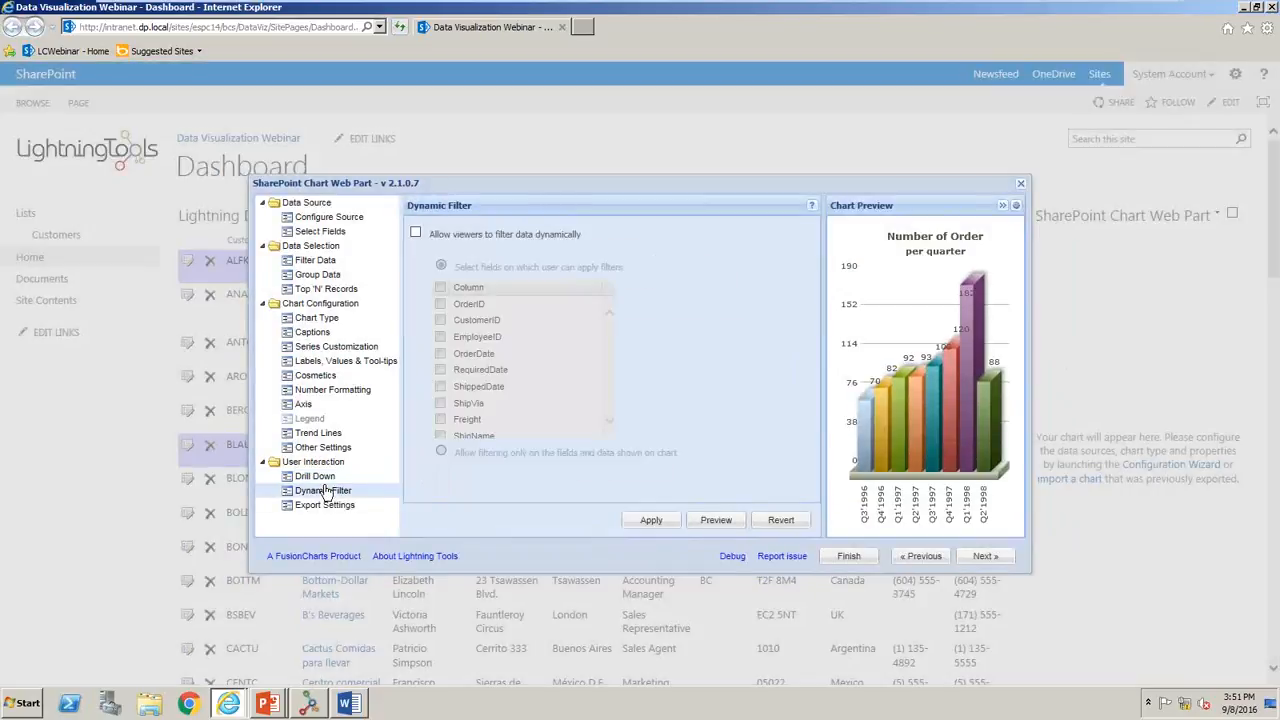
click(416, 232)
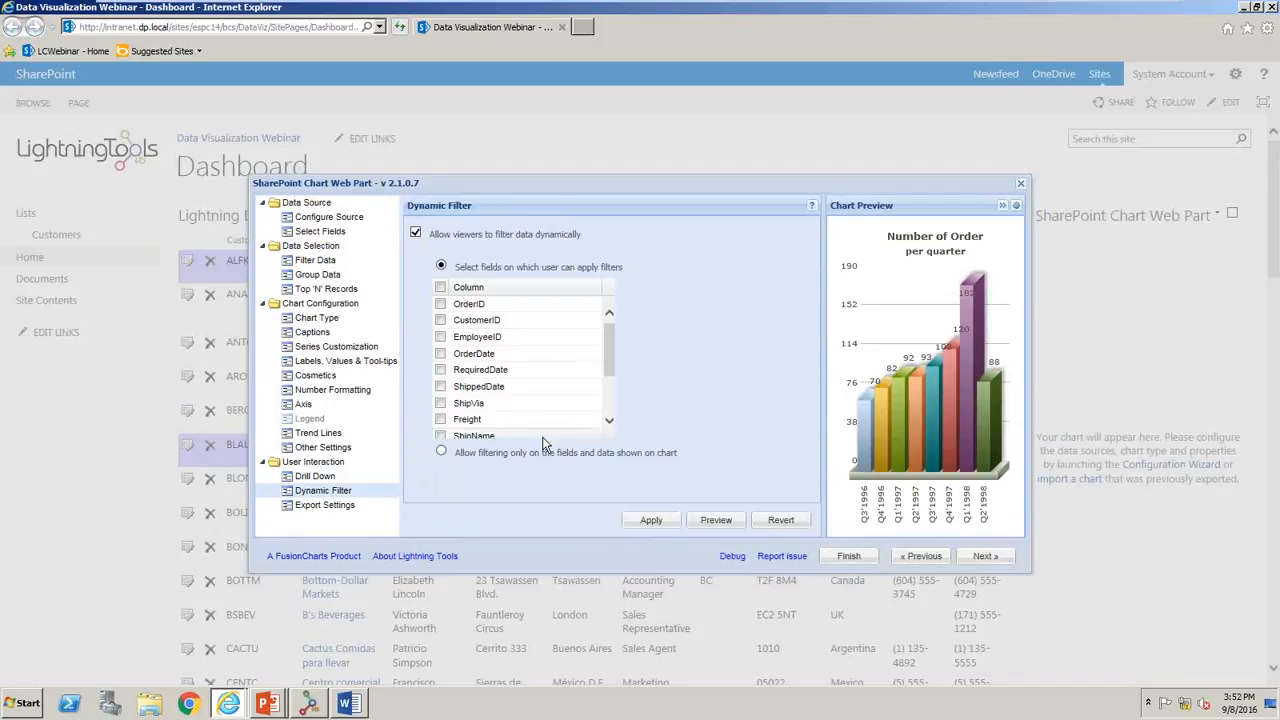
drag(609, 363, 612, 394)
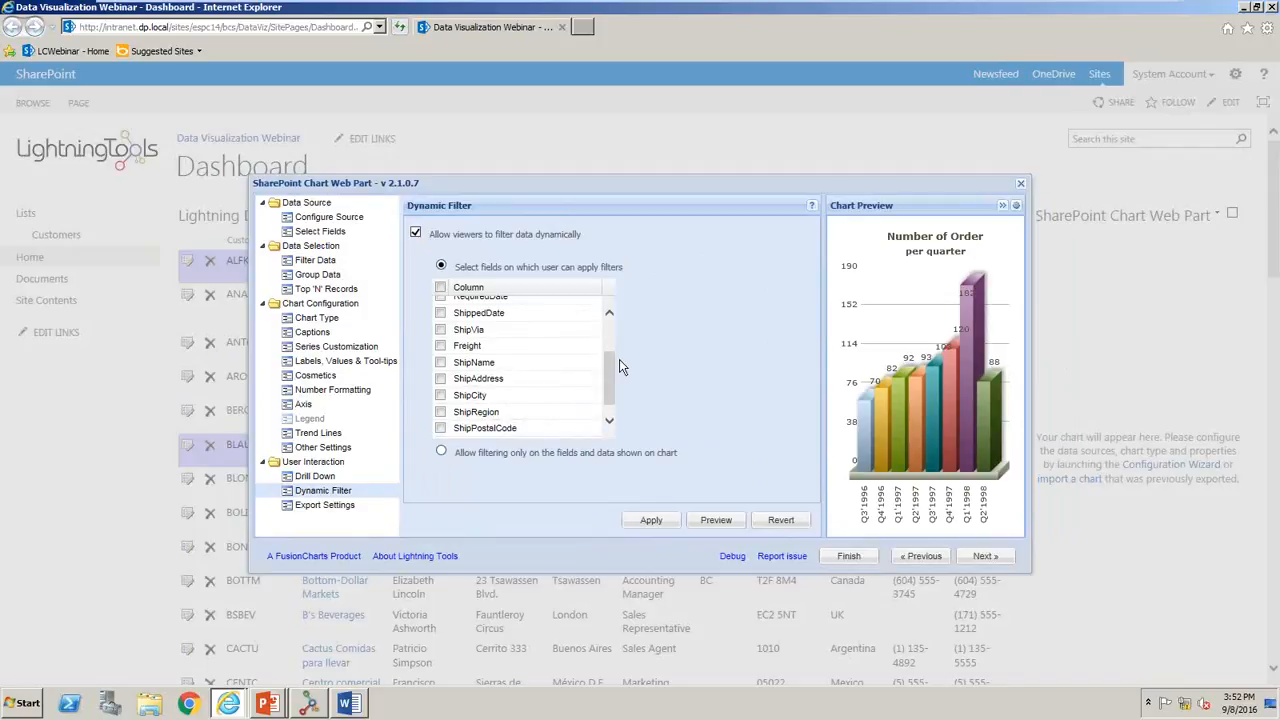
drag(612, 371, 612, 381)
click(440, 428)
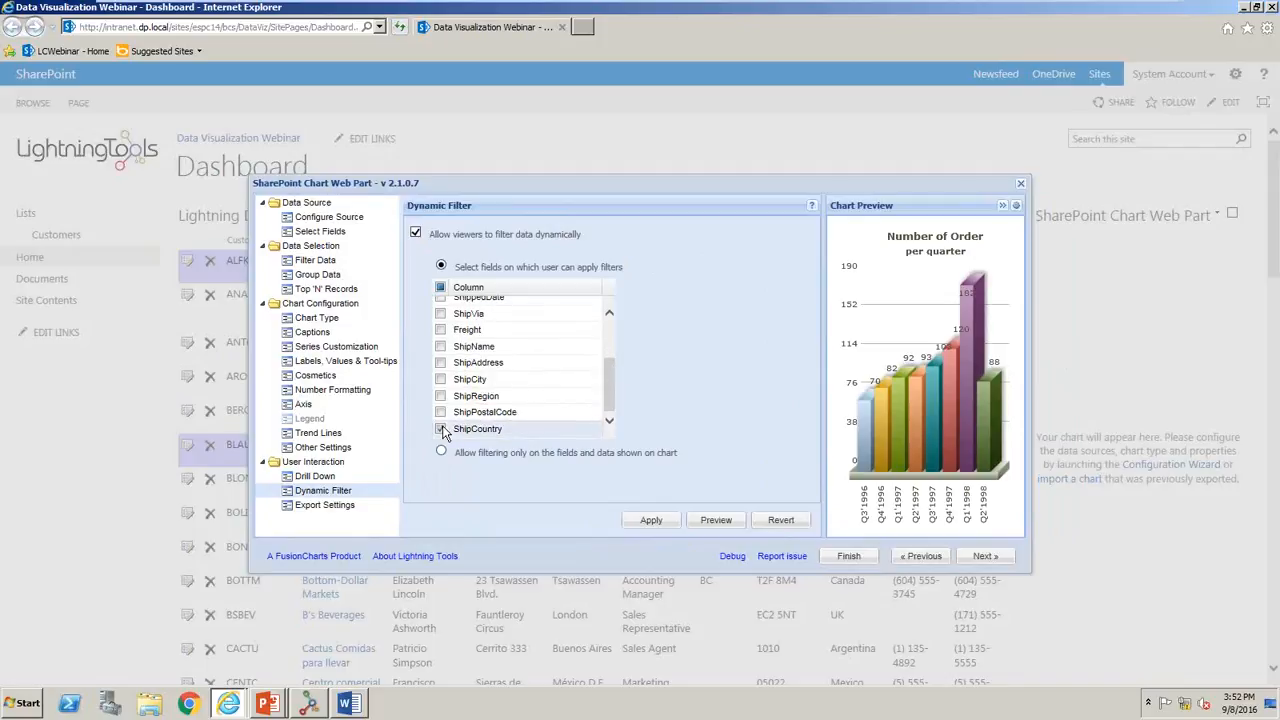
click(640, 519)
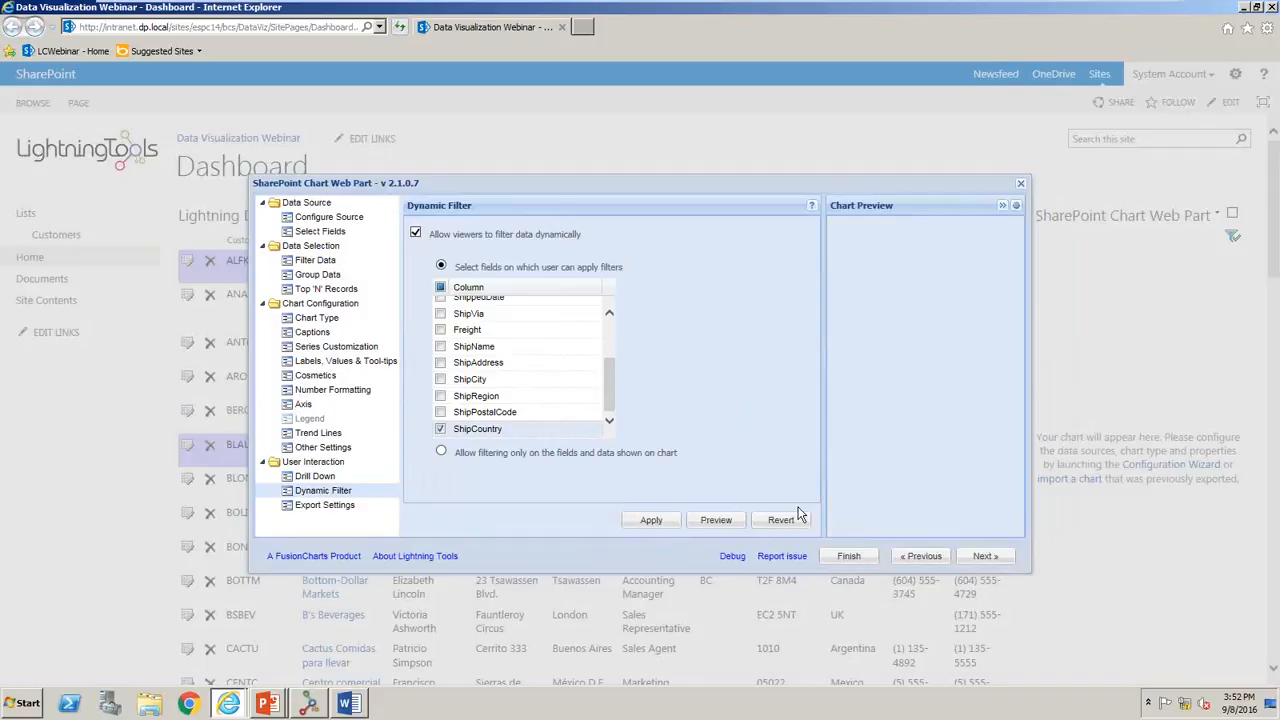
click(848, 556)
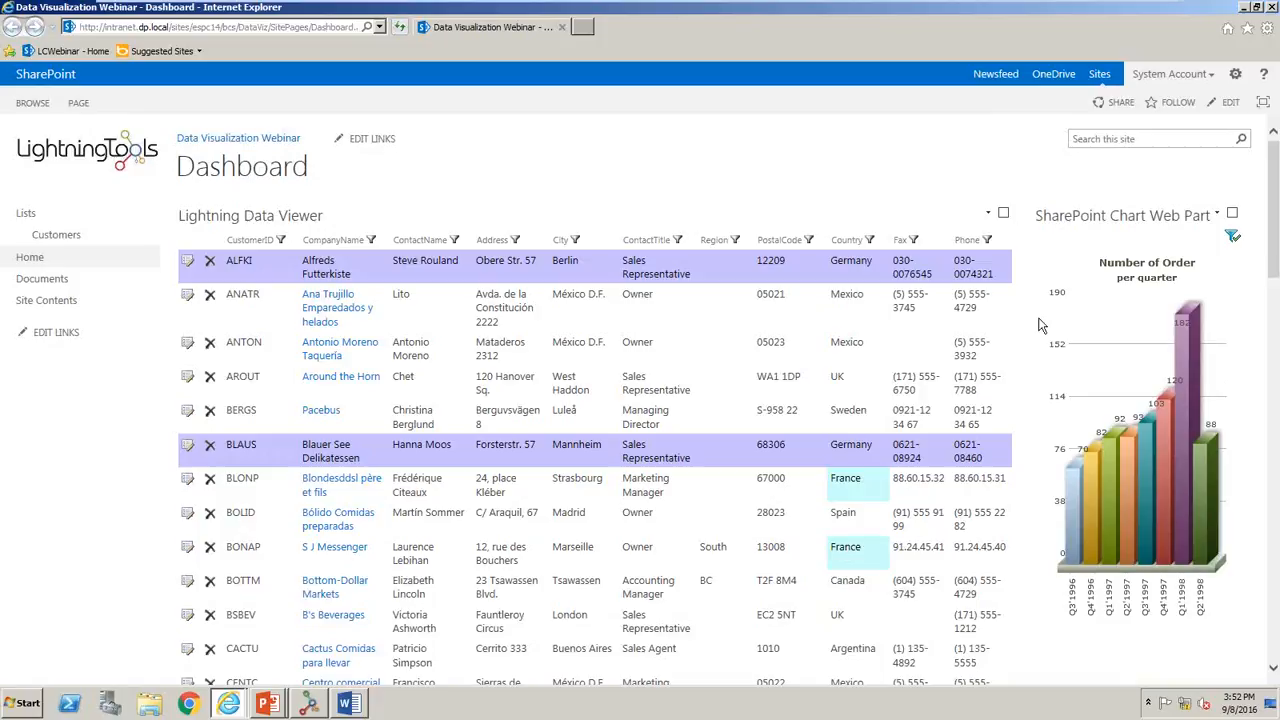
- Hide the ContactTitle, Region, PostalCode, Country, Fax and Phone columns in the Lightning Data Viewer, save and dismiss the error dialog
click(988, 214)
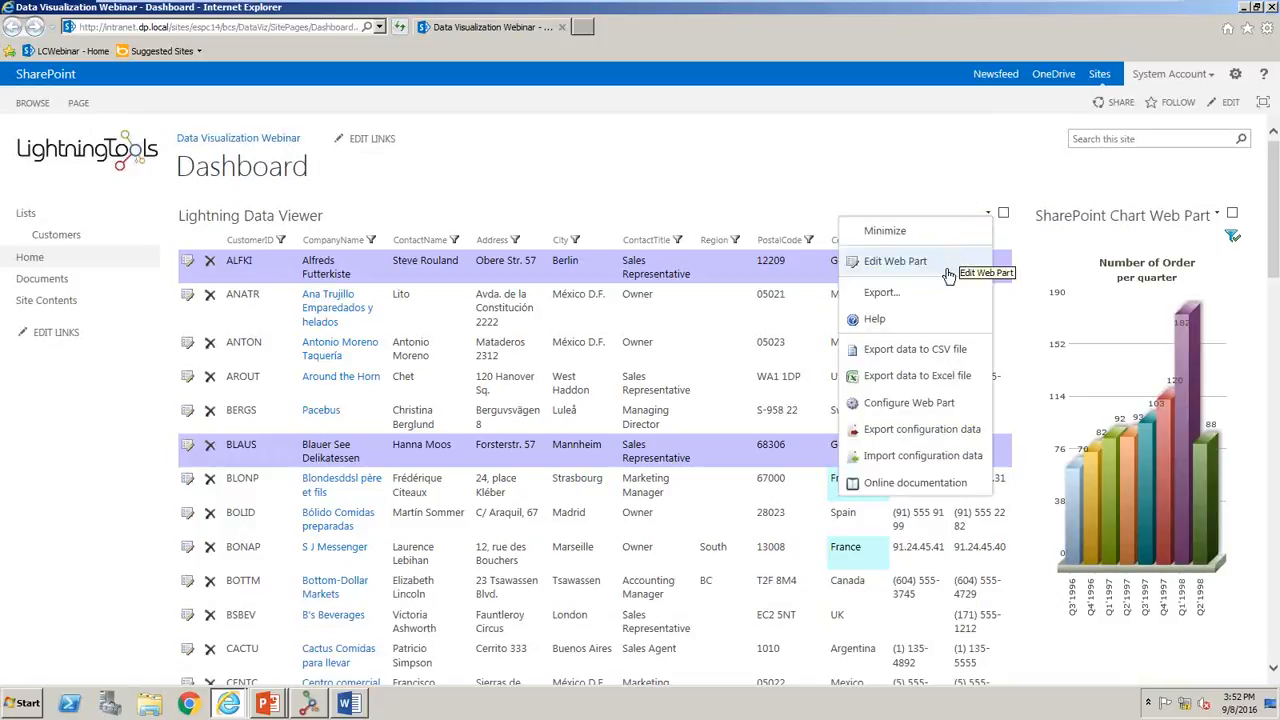
click(927, 402)
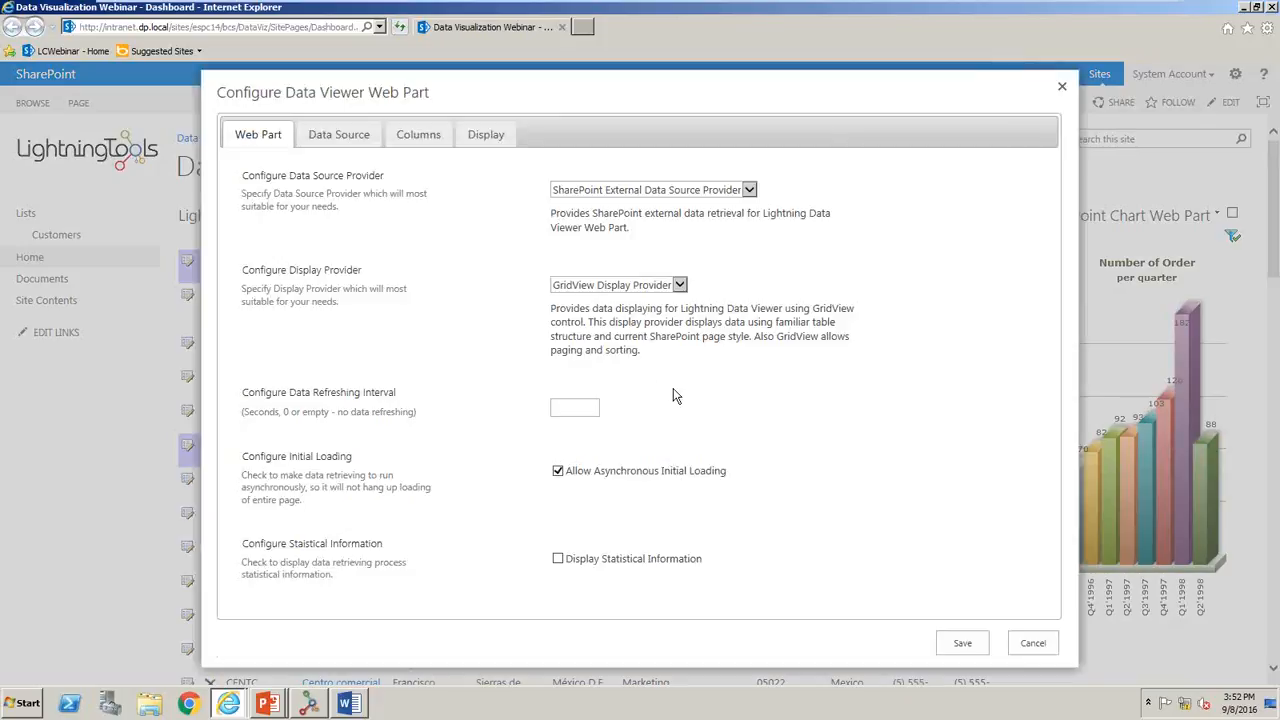
click(418, 136)
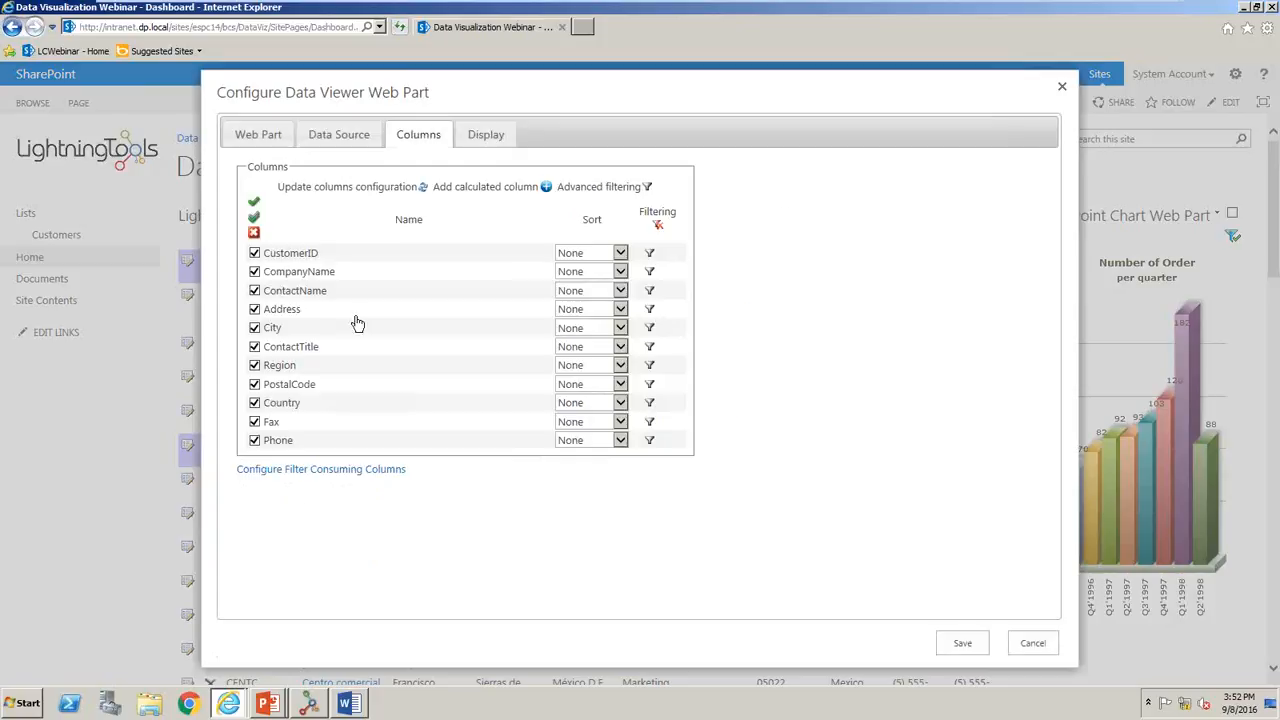
click(254, 440)
click(254, 421)
click(254, 402)
click(254, 384)
click(254, 365)
click(254, 346)
click(963, 645)
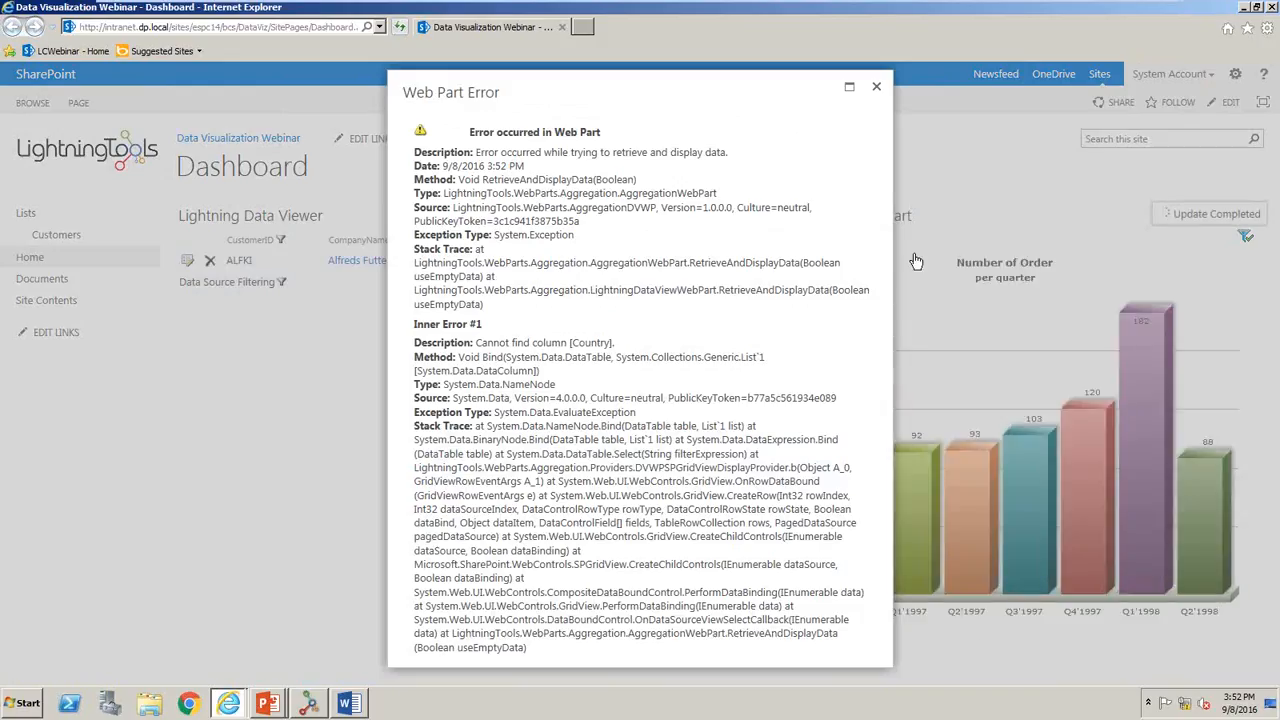
click(876, 87)
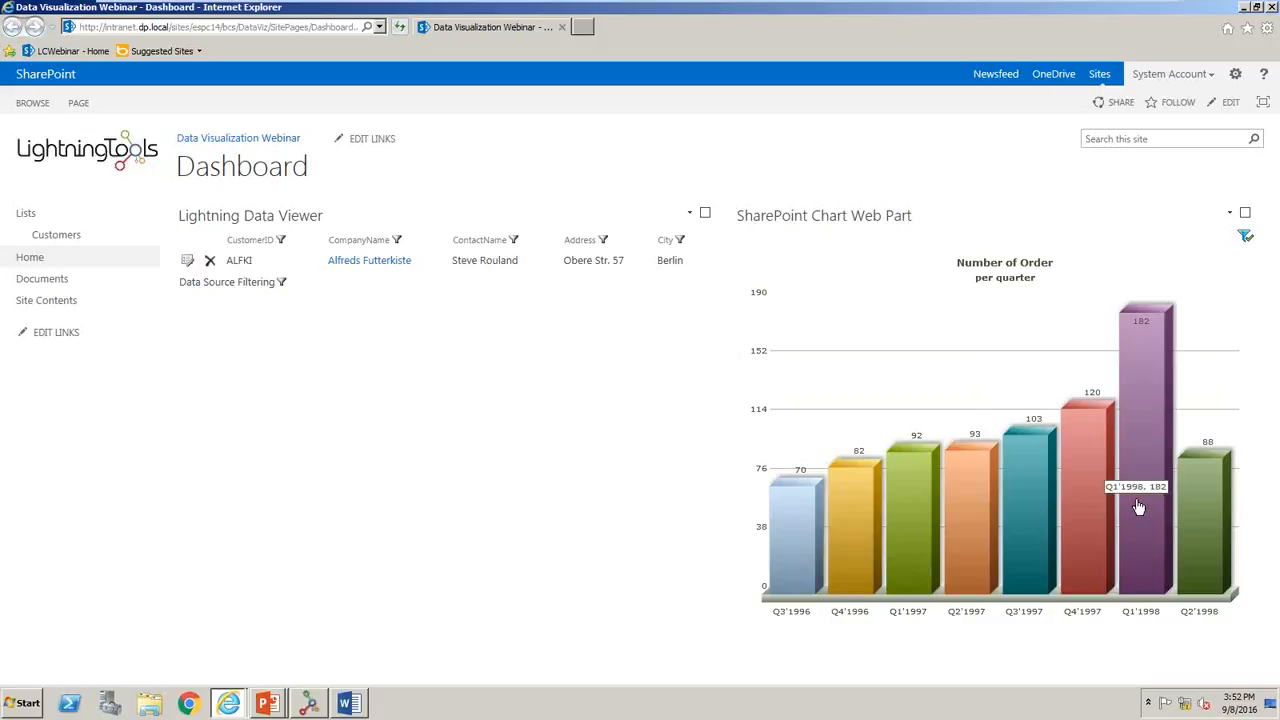
- Drill the chart down from Q1'1998 to the days of Mar'1998 and return to the Q1'1998 monthly level
click(1148, 396)
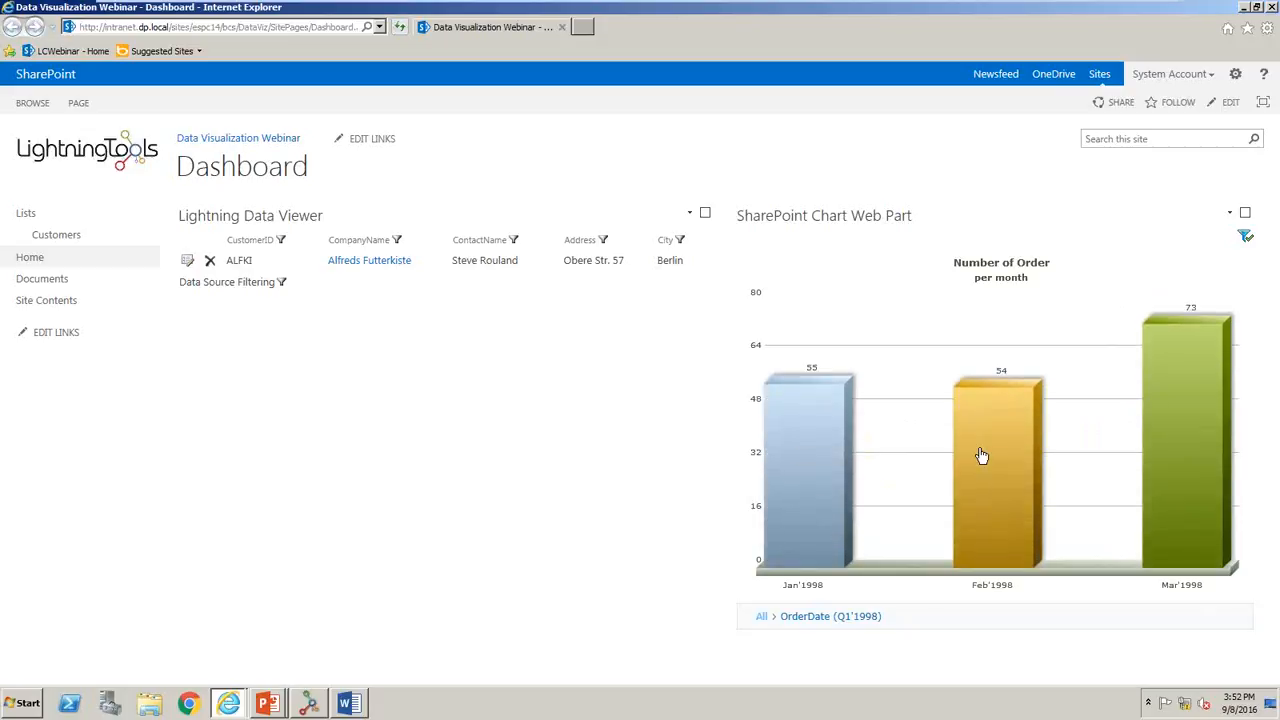
mouse_move(1200, 448)
click(1200, 448)
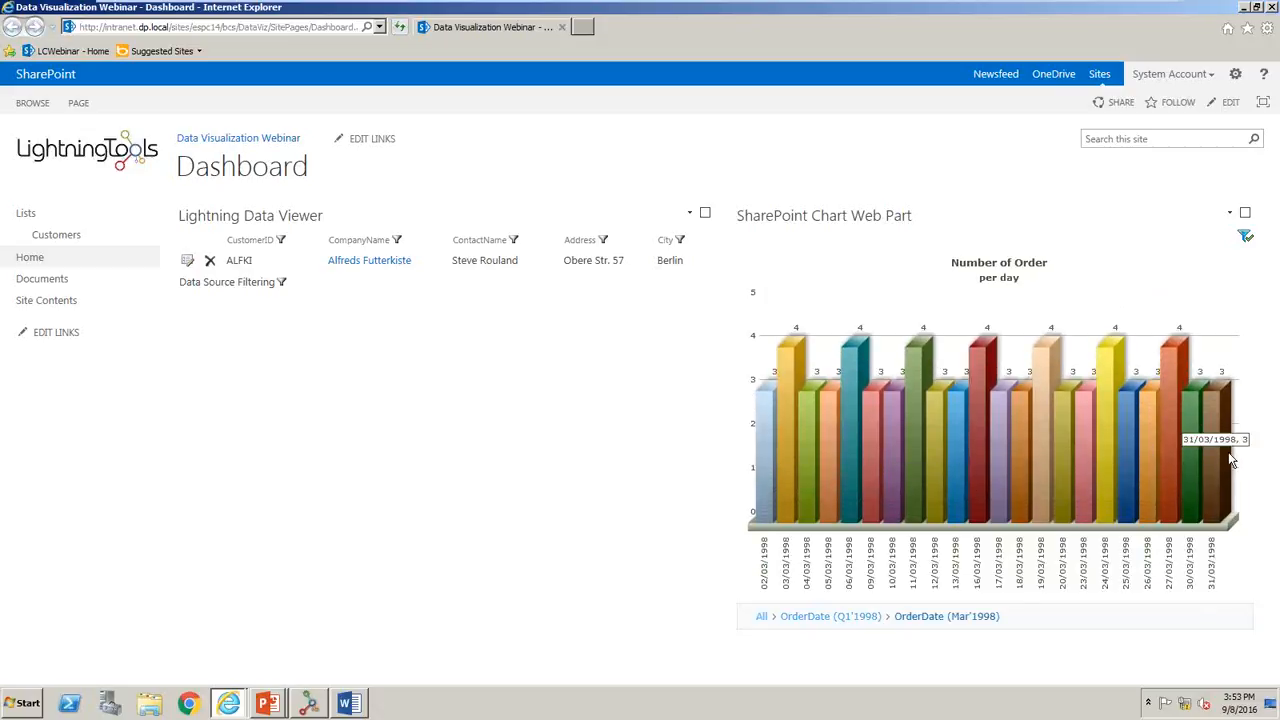
click(850, 615)
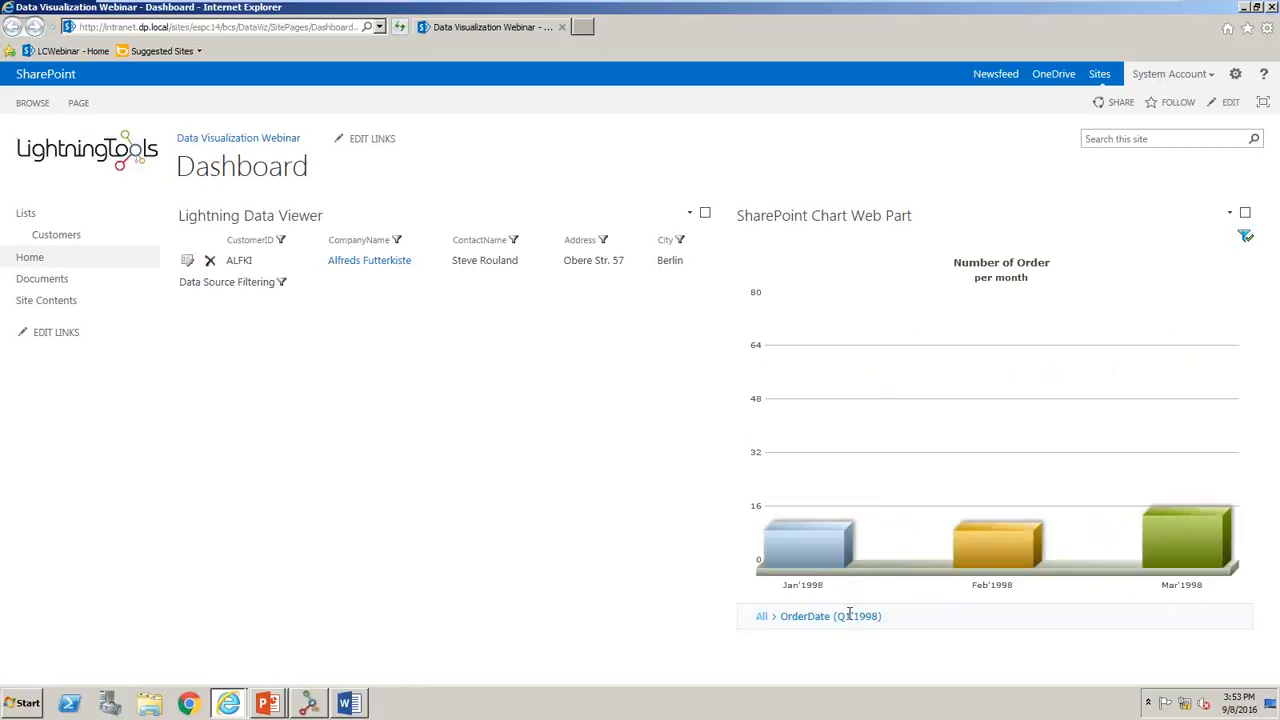
- Return the chart to the quarterly level, preview a dynamic filter with ShipCountry Equal UK and apply it
click(762, 616)
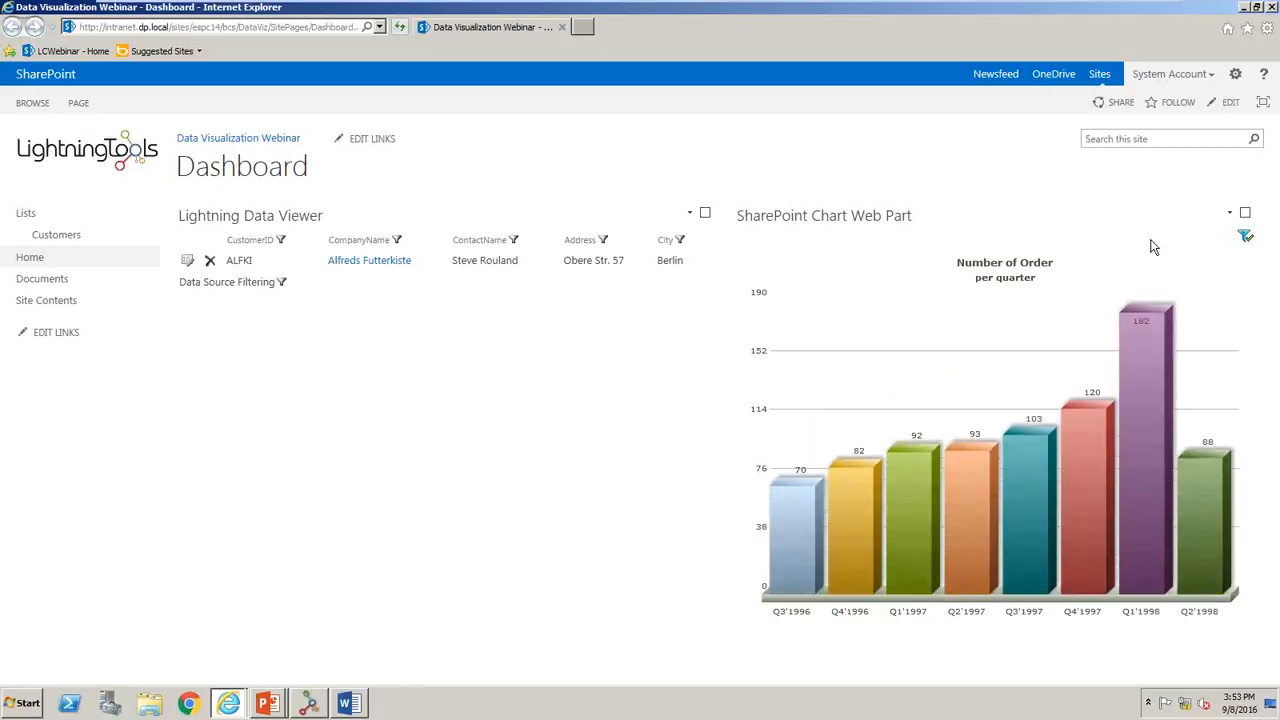
click(1246, 237)
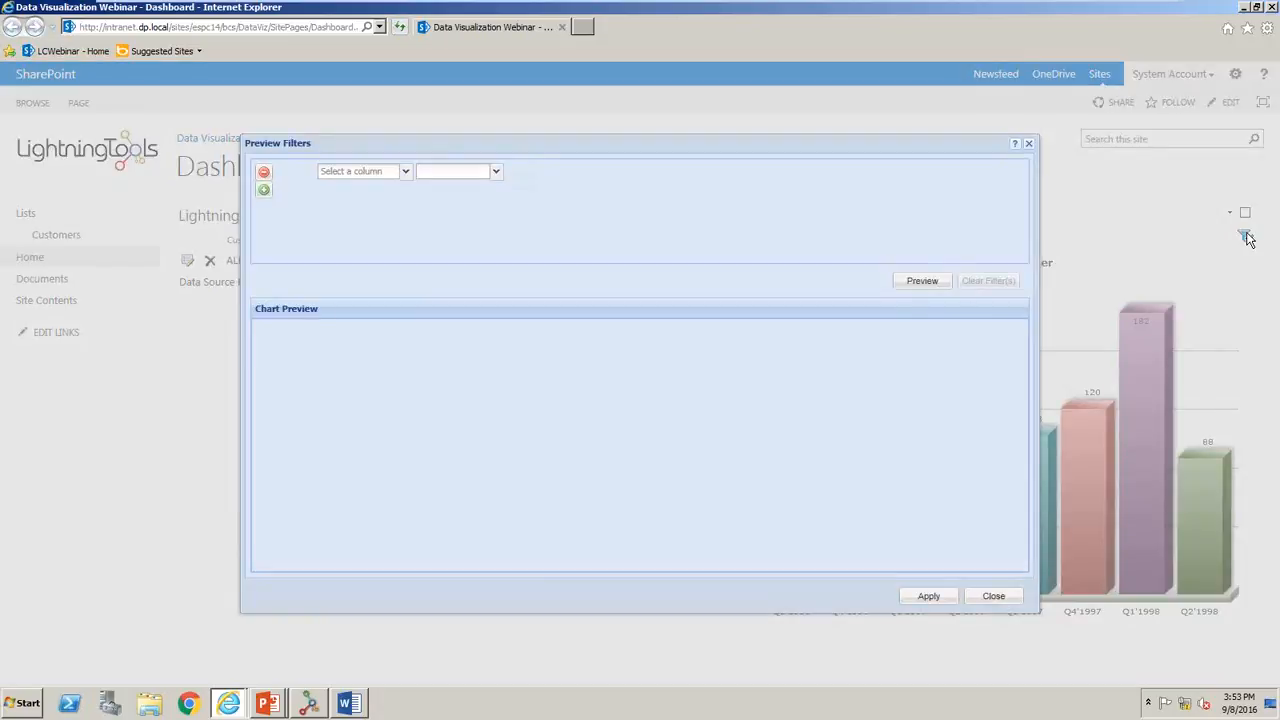
click(405, 172)
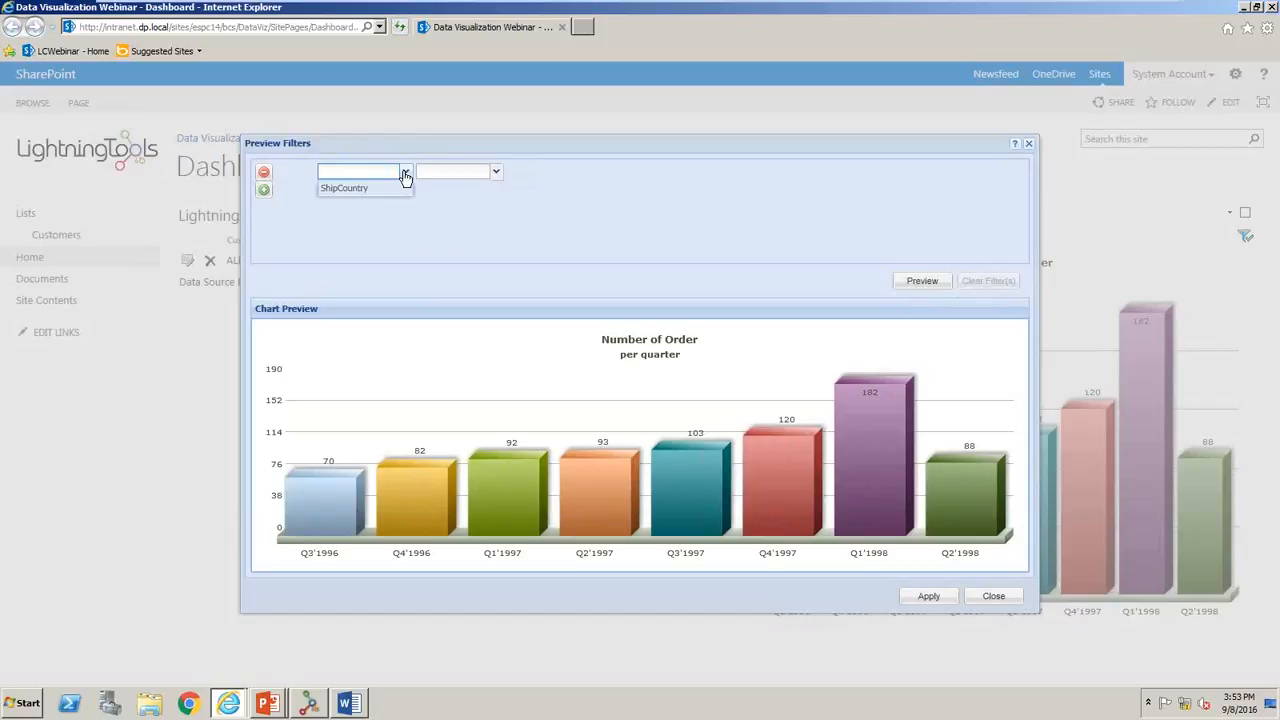
click(340, 188)
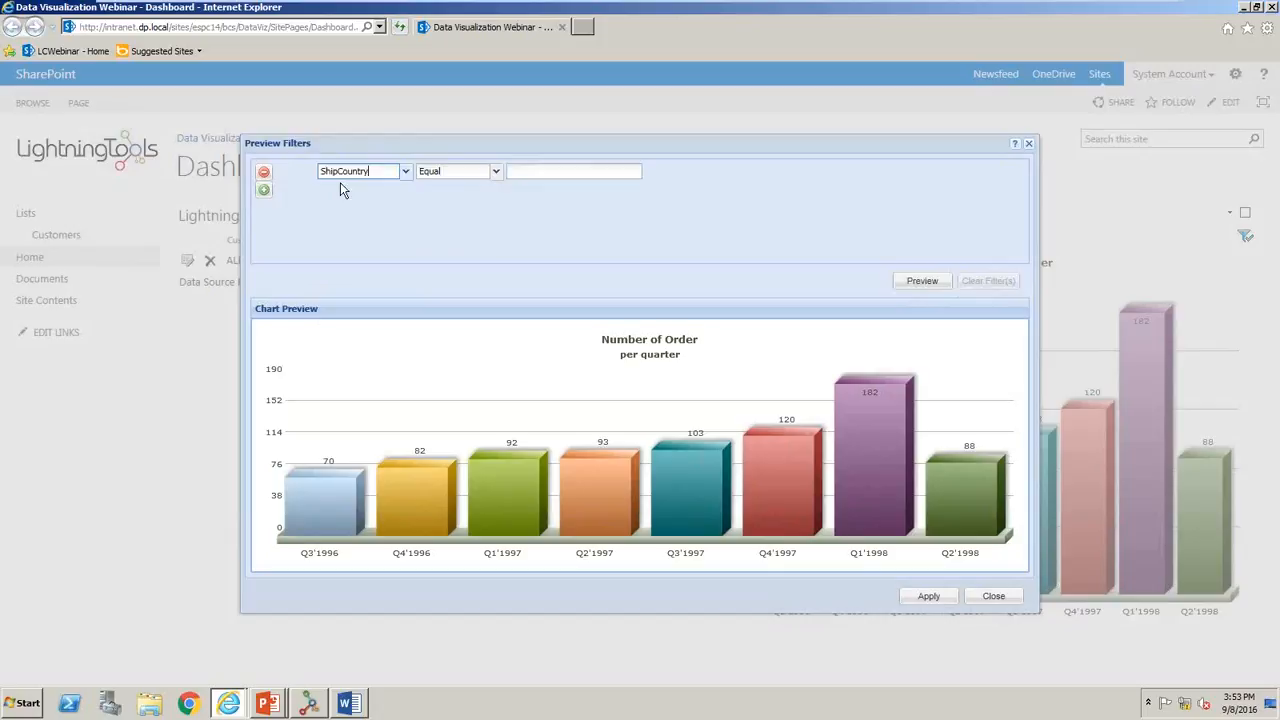
click(478, 172)
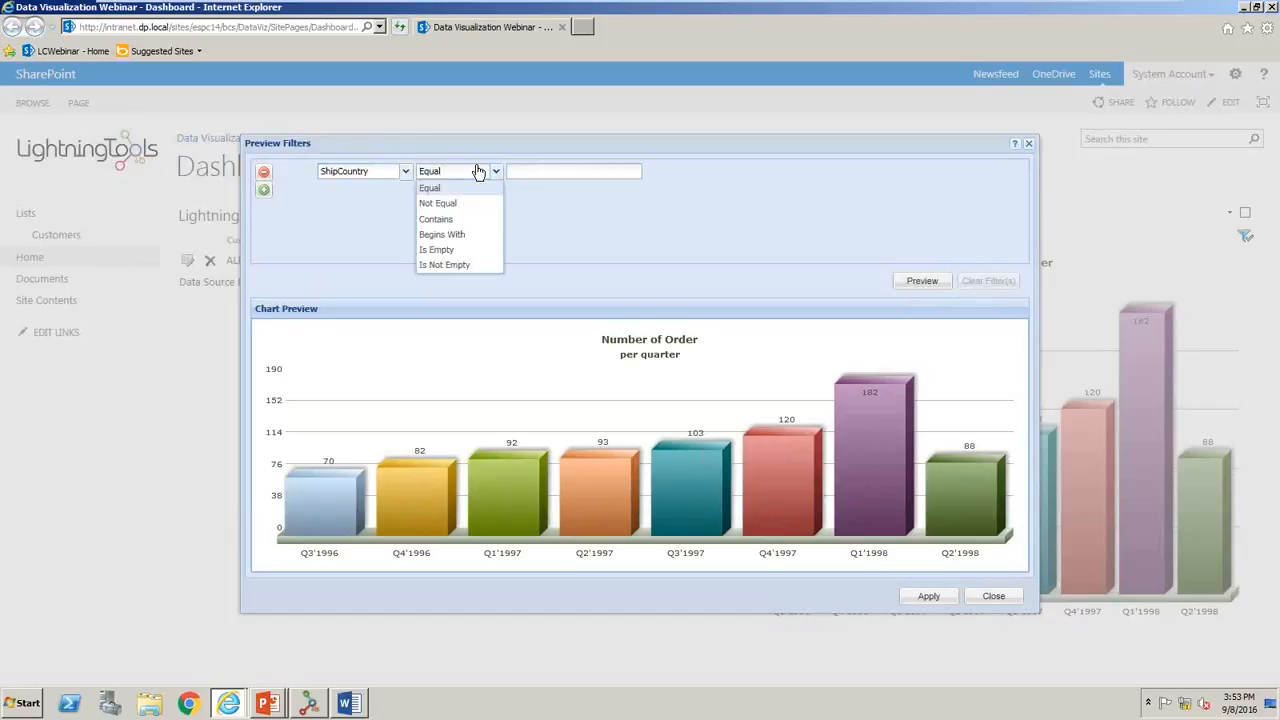
click(537, 176)
text(UK)
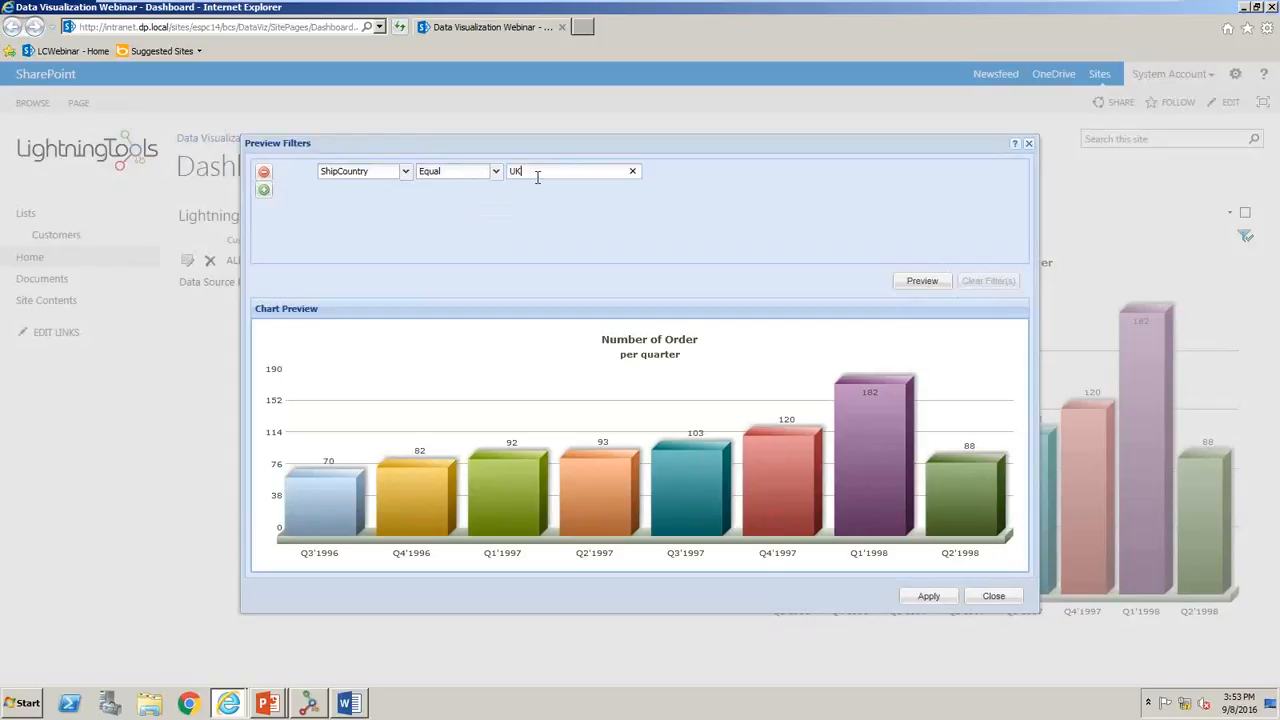
click(932, 287)
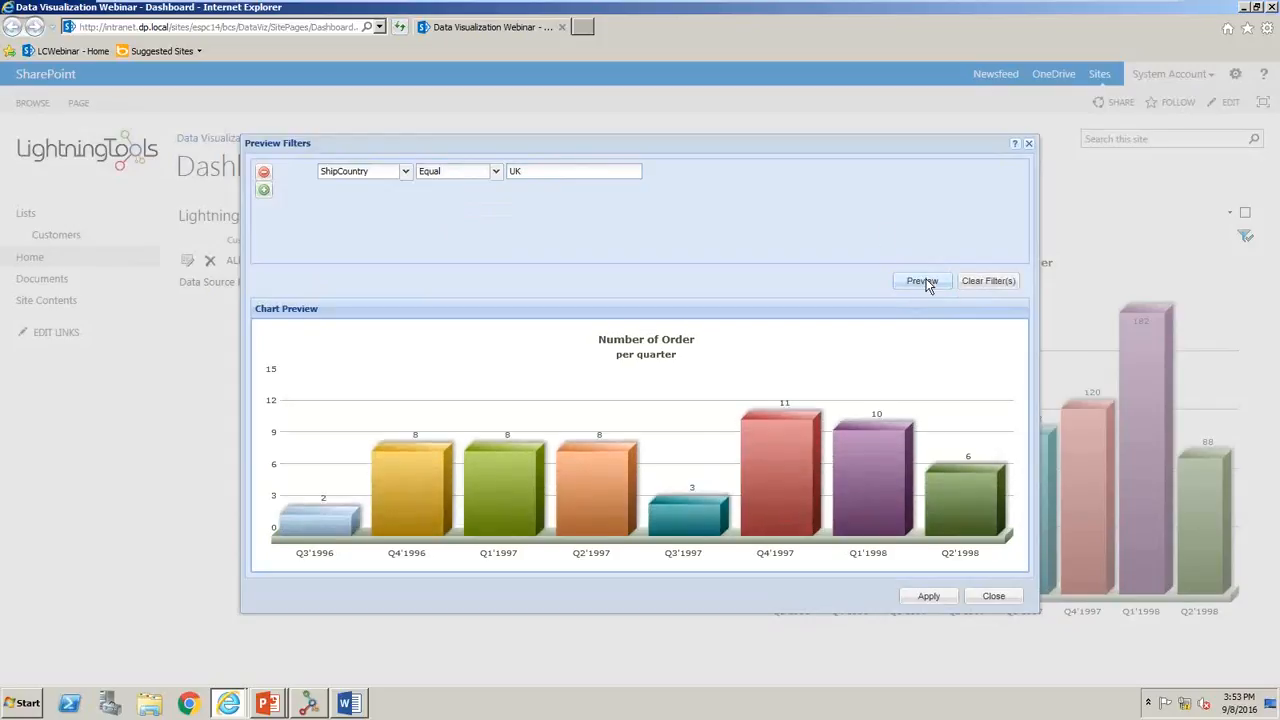
click(926, 598)
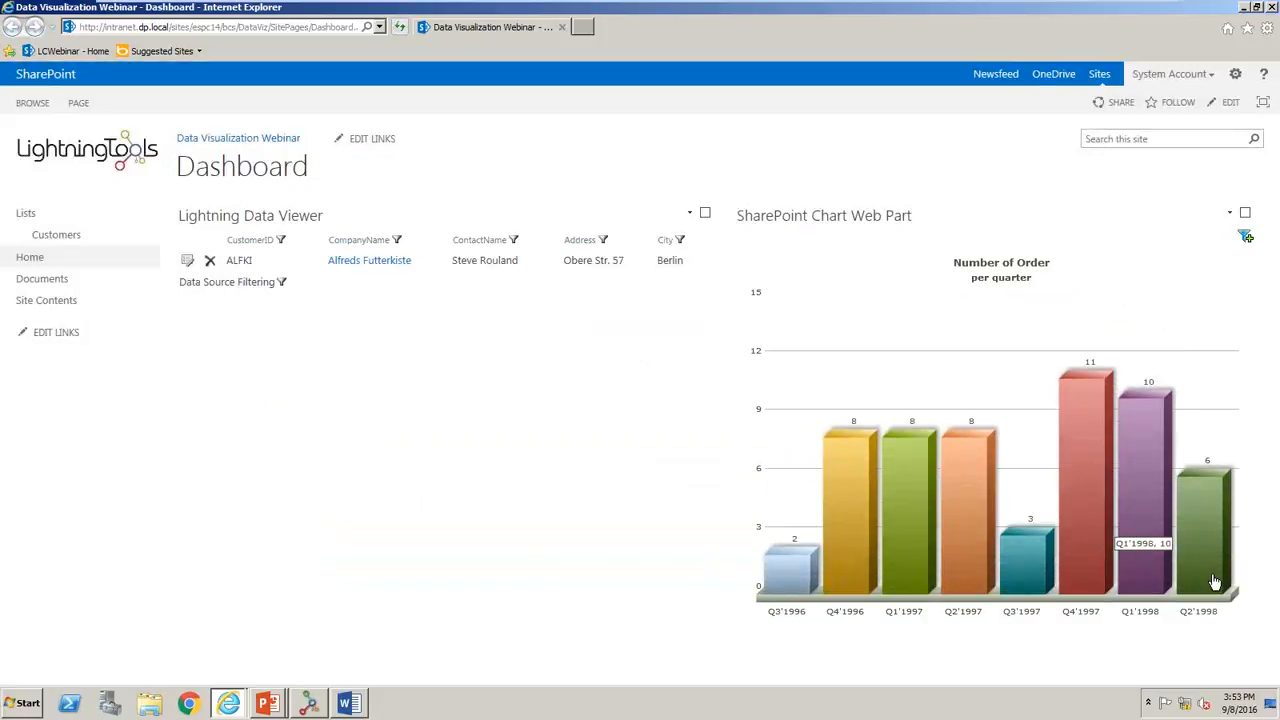
mouse_move(1130, 590)
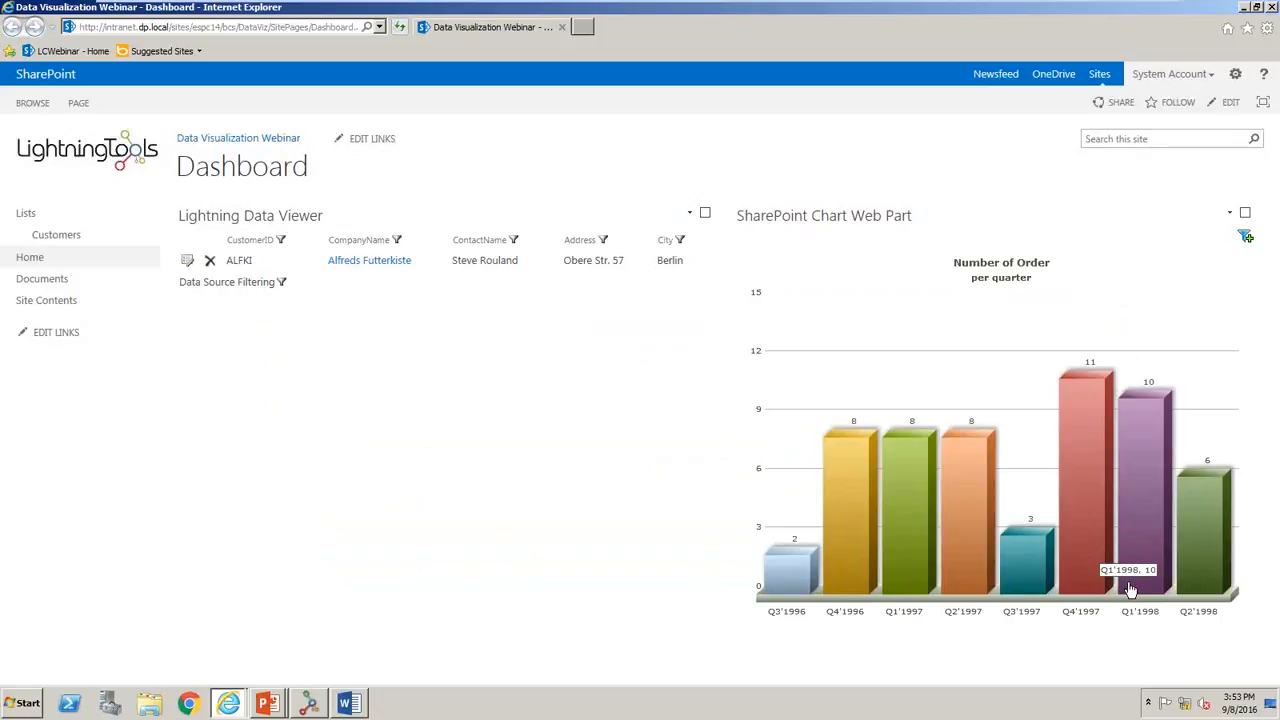
- Switch to the running PowerPoint slide show and advance past the Data Viewer Web Part and Charts slides to Contact Us
mouse_move(854, 568)
click(270, 704)
click(290, 669)
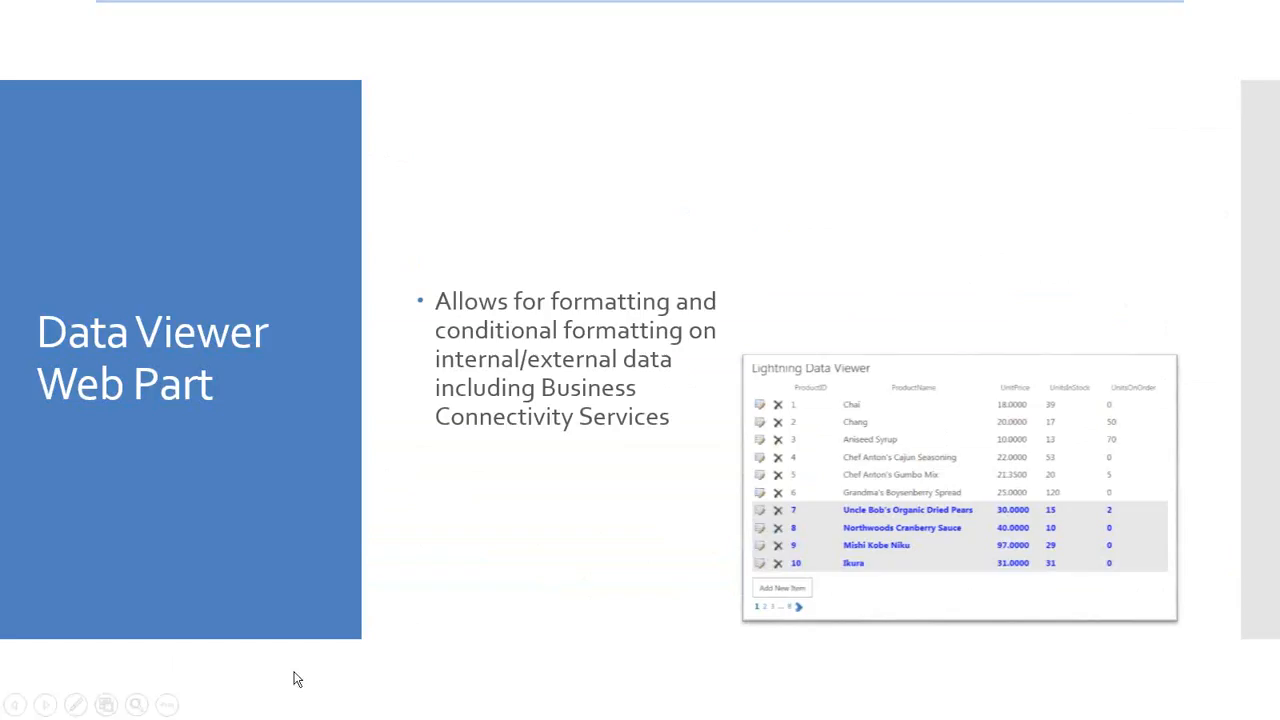
click(649, 459)
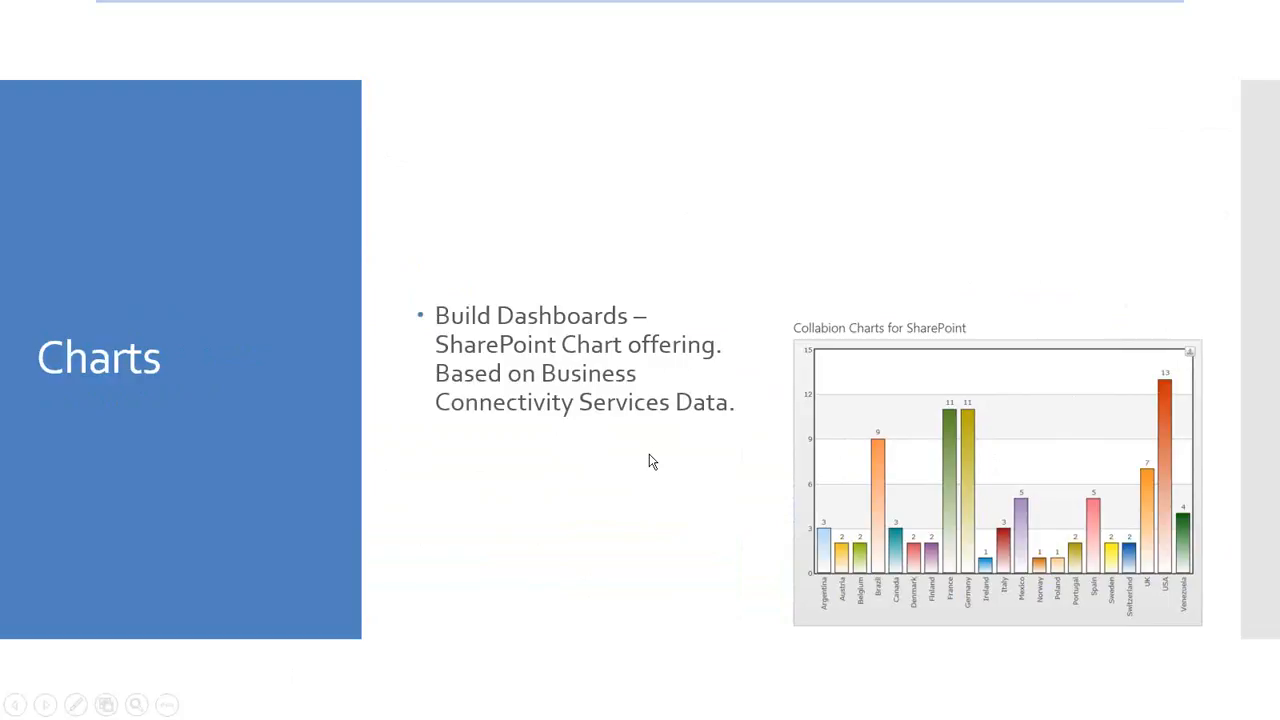
click(423, 478)
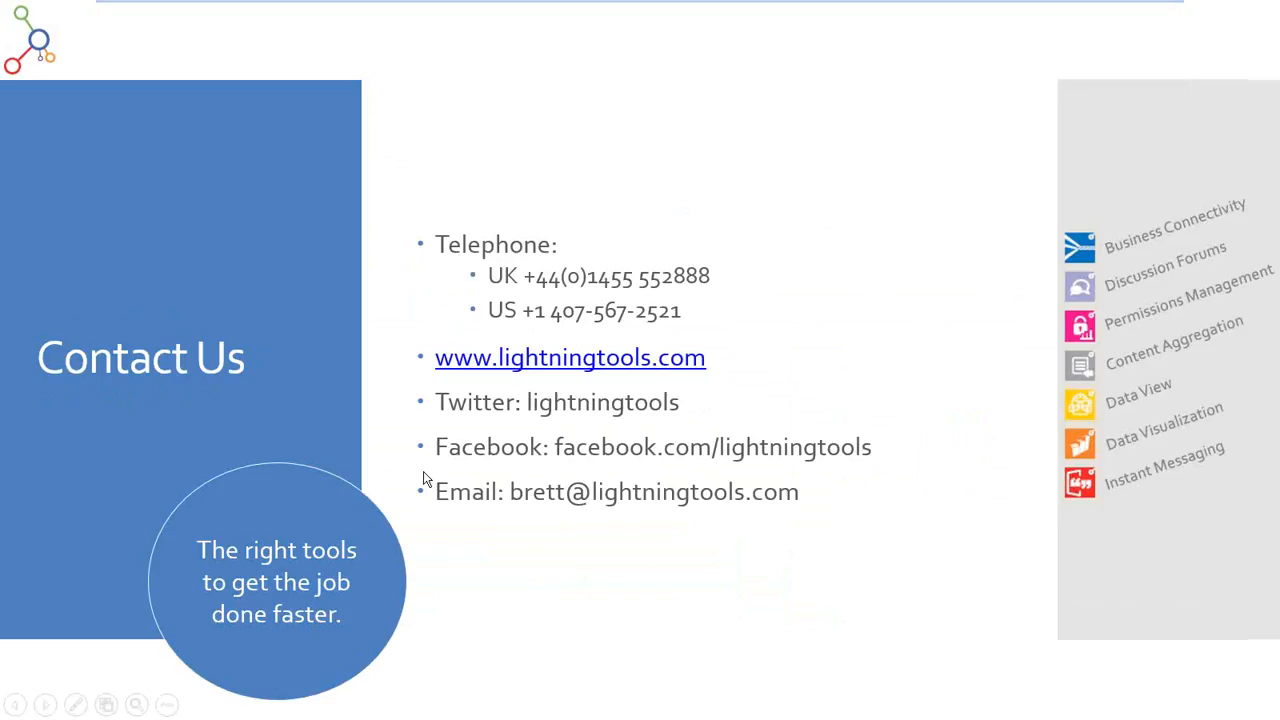